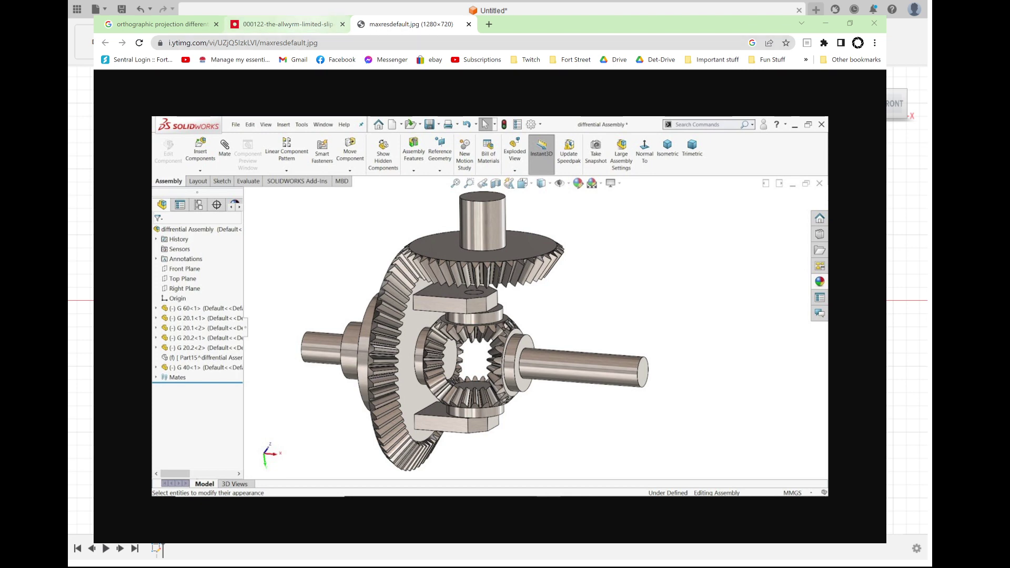
- Study the limited-slip differential figure and the differential assembly image in the browser, and return to the Fusion 360 design
left_click(300, 25)
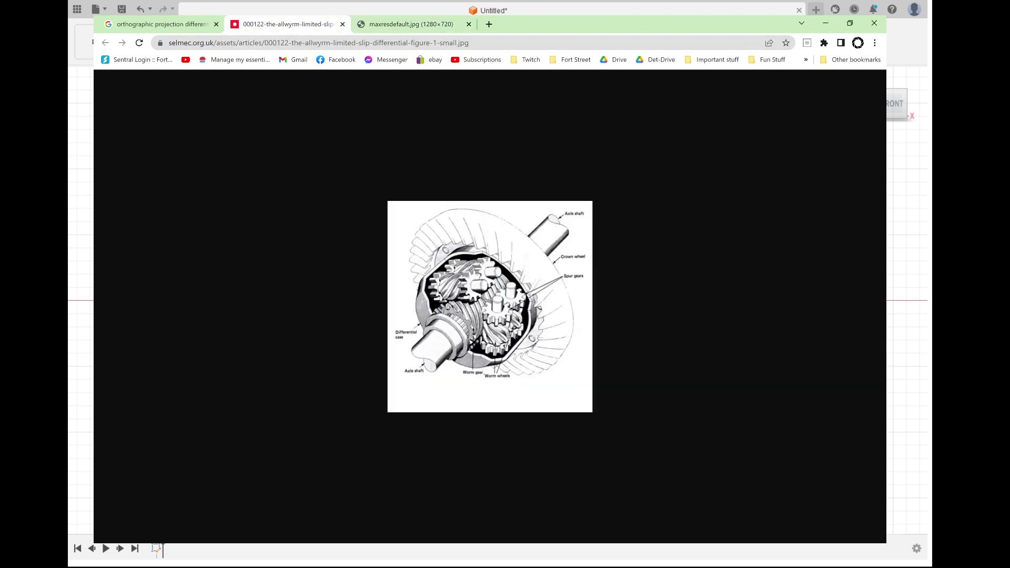
left_click(422, 543)
left_click(397, 24)
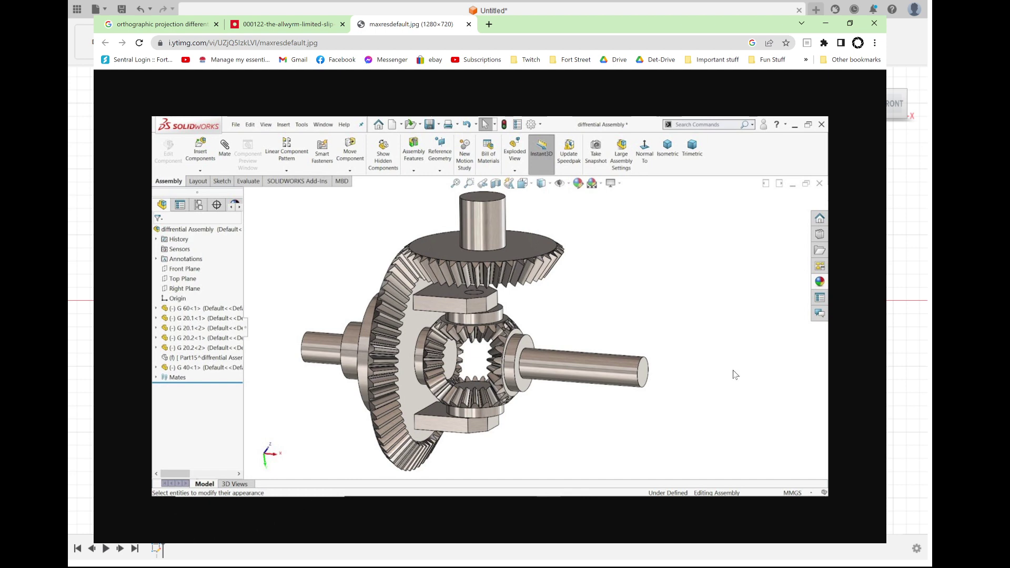
left_click(414, 534)
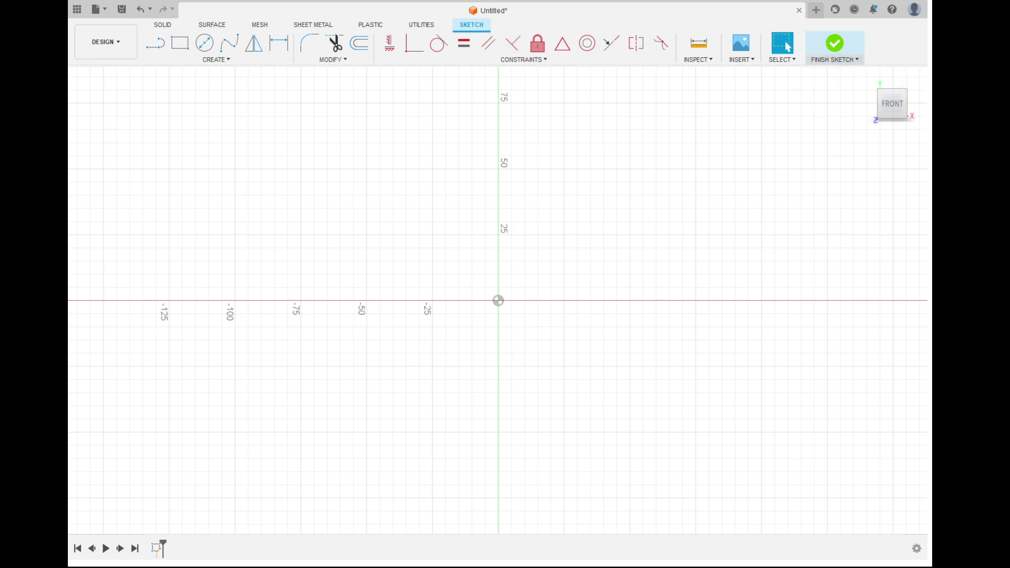
- Finish the empty sketch and run the SpurGear script to generate a metric 24-tooth gear with module 12.70 and 20 deg pressure angle
left_click(834, 45)
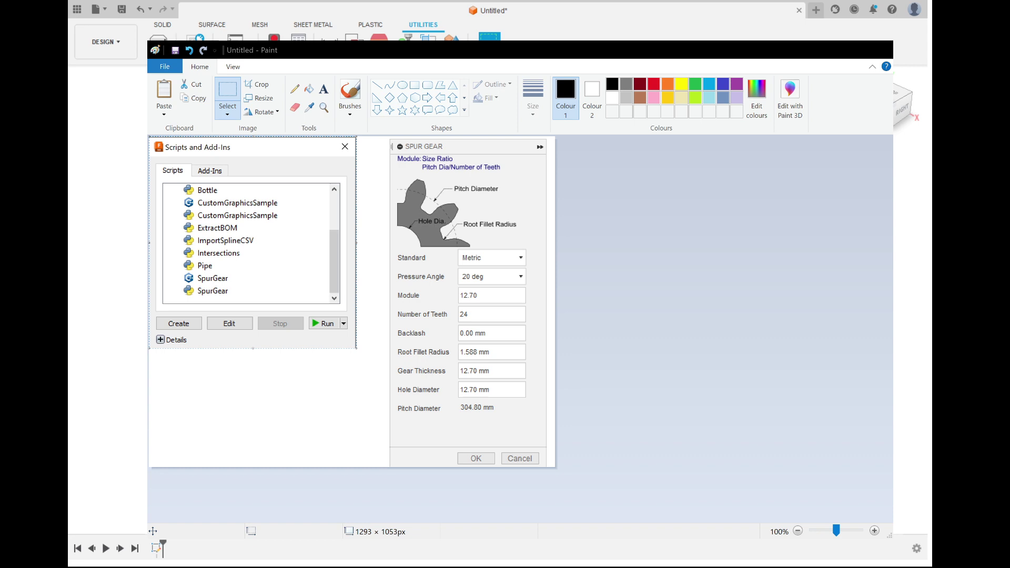
key("alt+Tab")
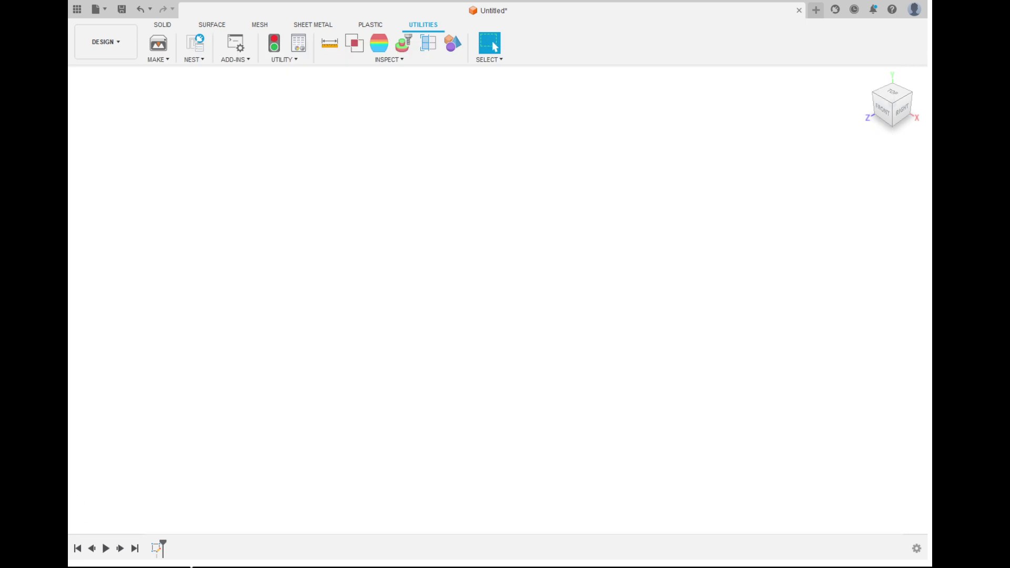
key("shift+s")
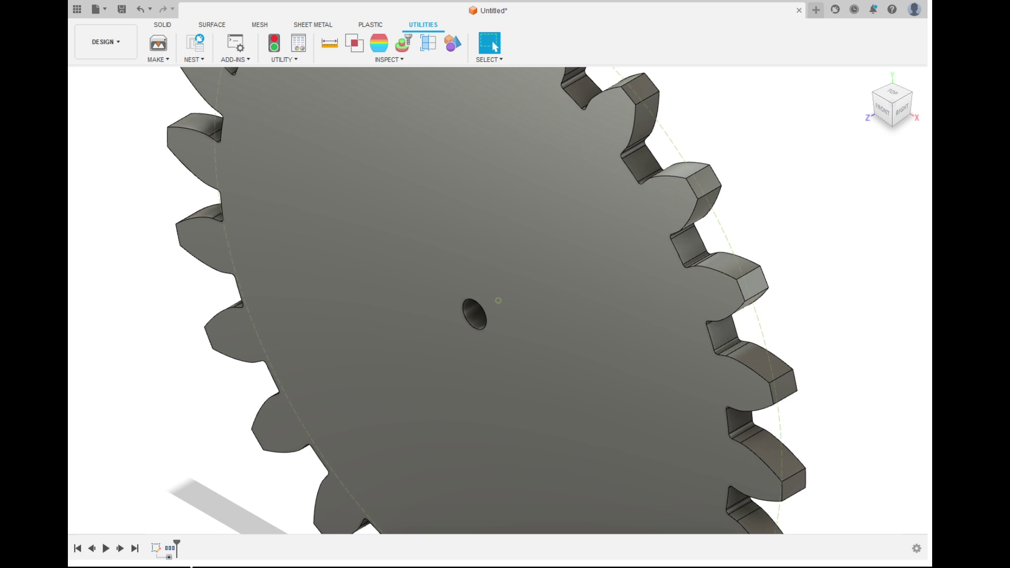
scroll(518, 352, "up", 2)
scroll(518, 352, "down", 6)
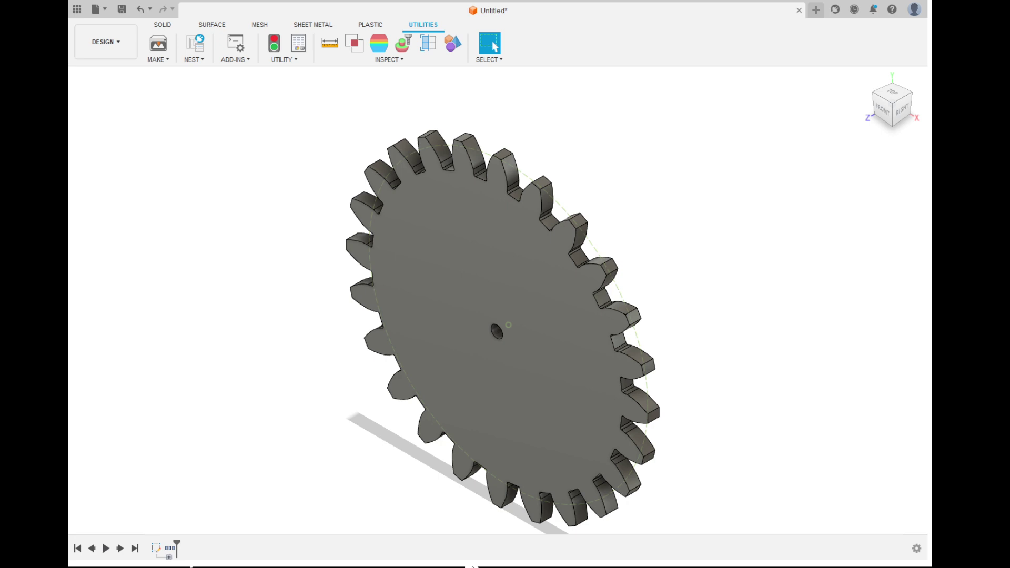
- Review the script and gear dialog captures in Paint and the bevel gears in the browser's differential assembly image
key("alt+Tab")
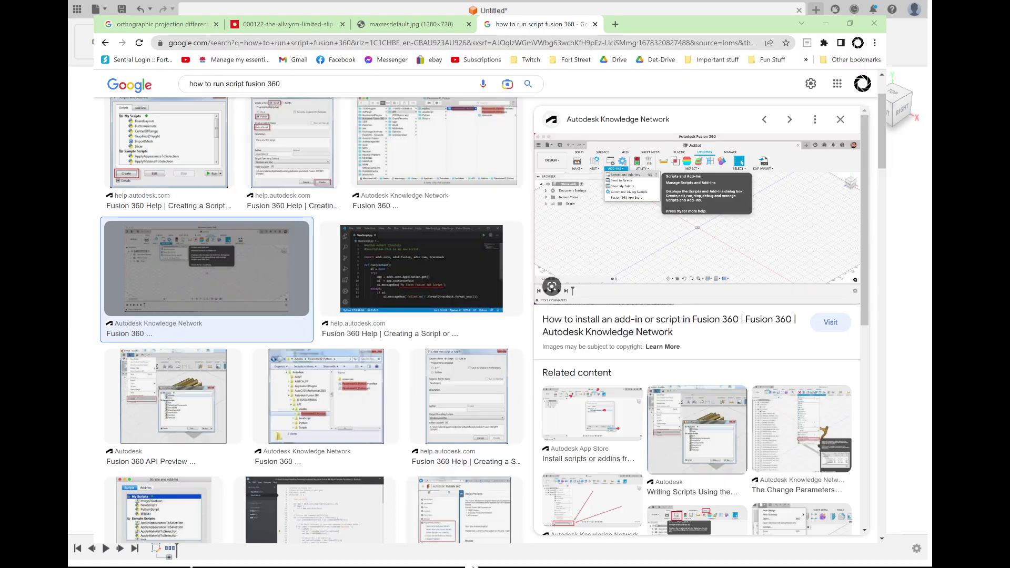
key("alt+Tab")
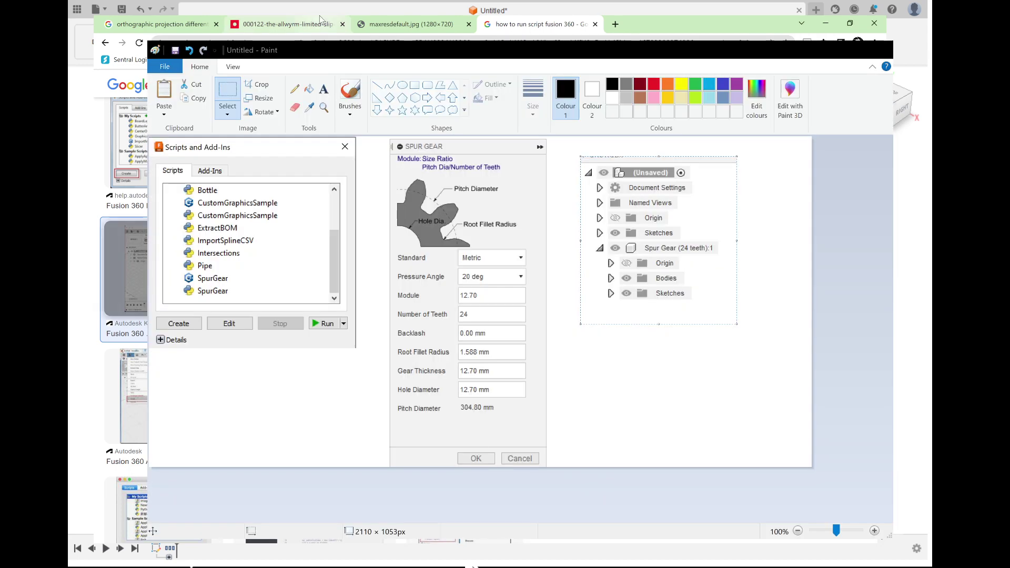
left_click(394, 25)
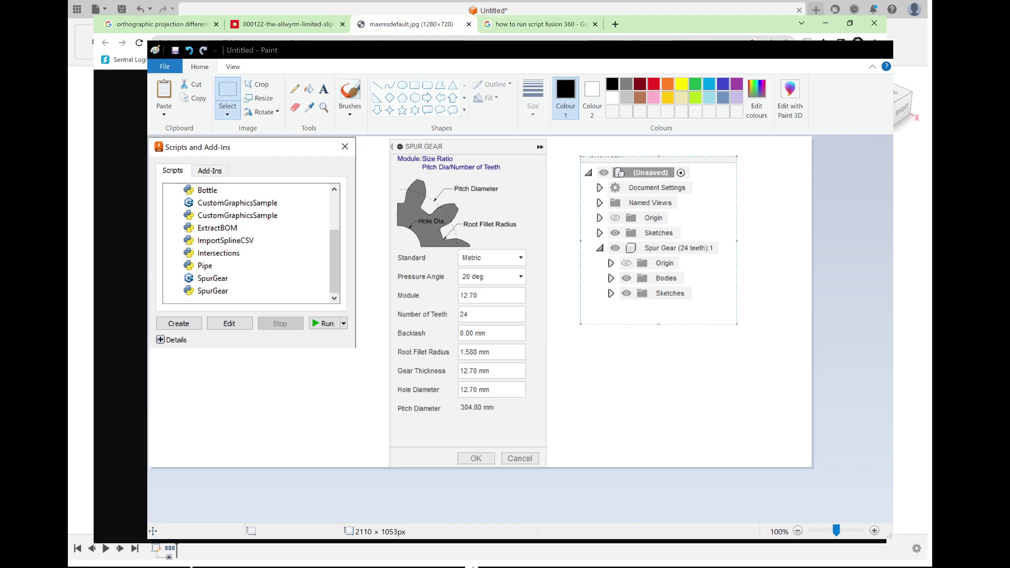
left_click(413, 538)
key("alt+Tab")
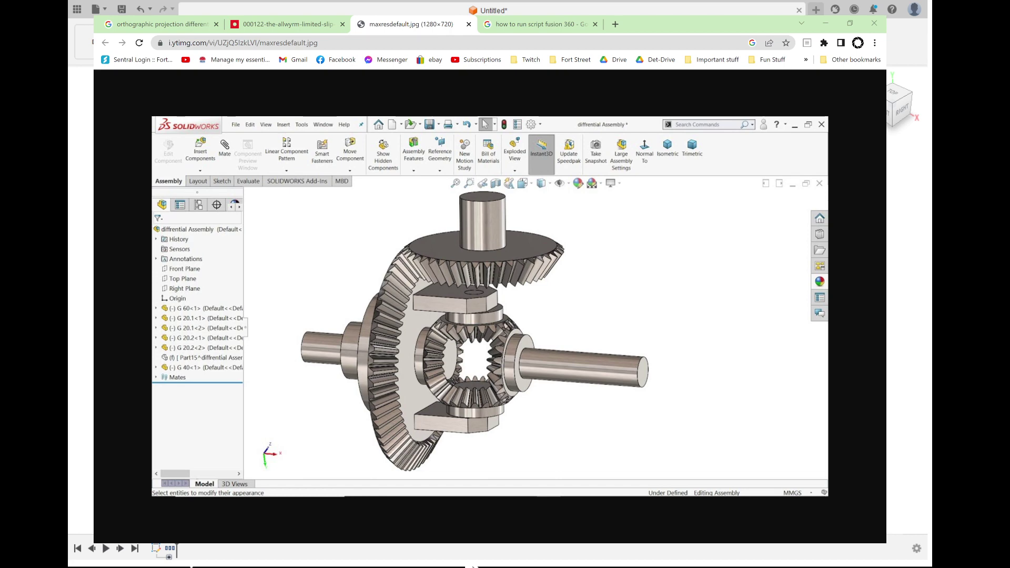
key("alt+Tab")
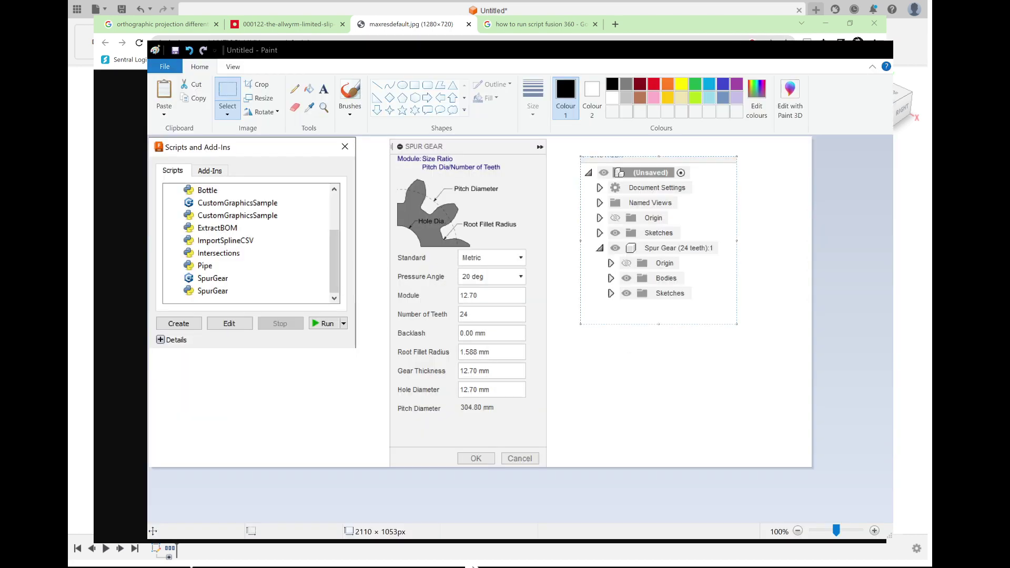
key("alt+Tab")
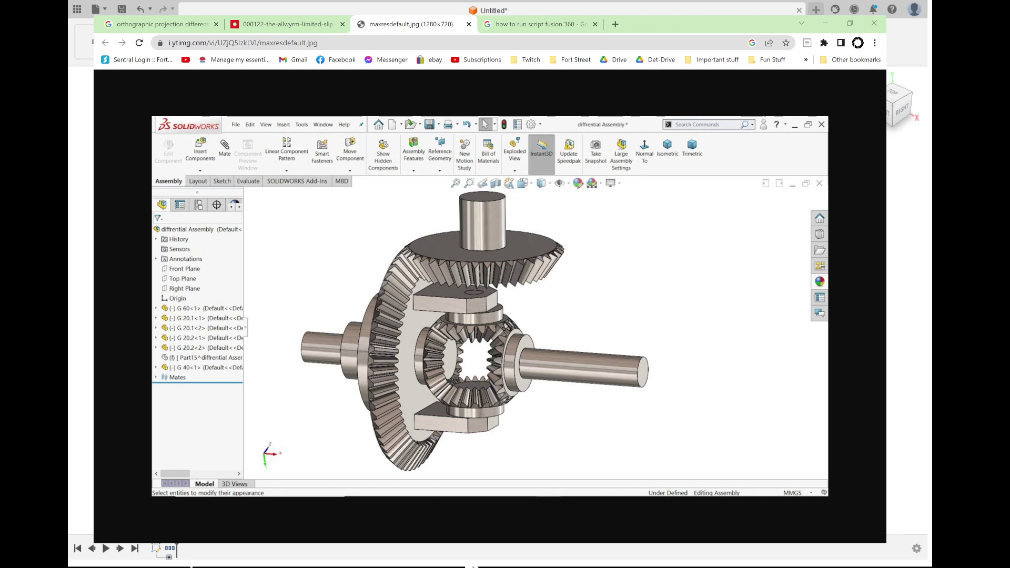
key("alt+Tab")
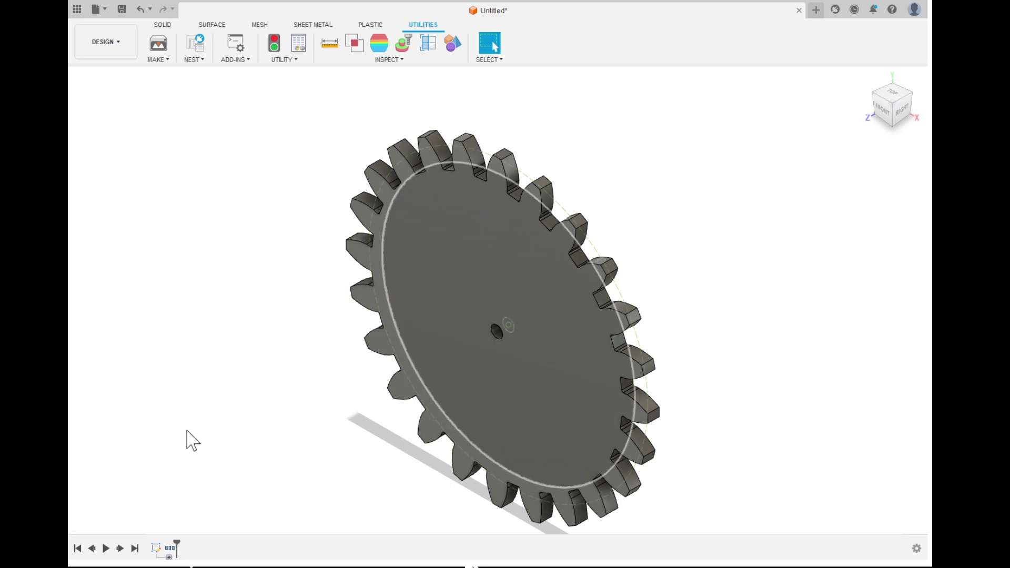
- Isolate the spur gear's construction sketch and examine its single tooth profile before showing the gear body again
left_click(167, 374)
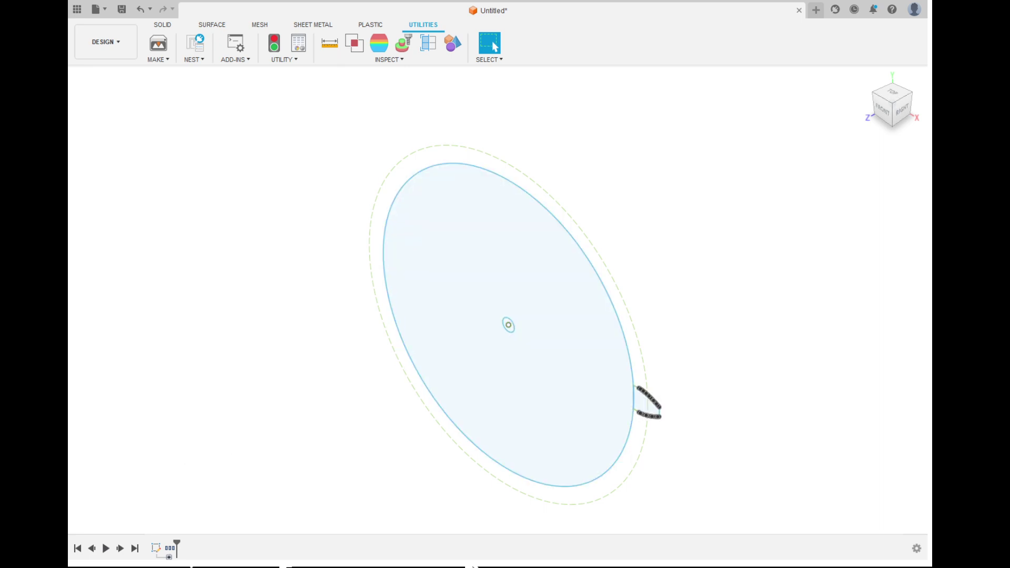
scroll(655, 409, "up", 10)
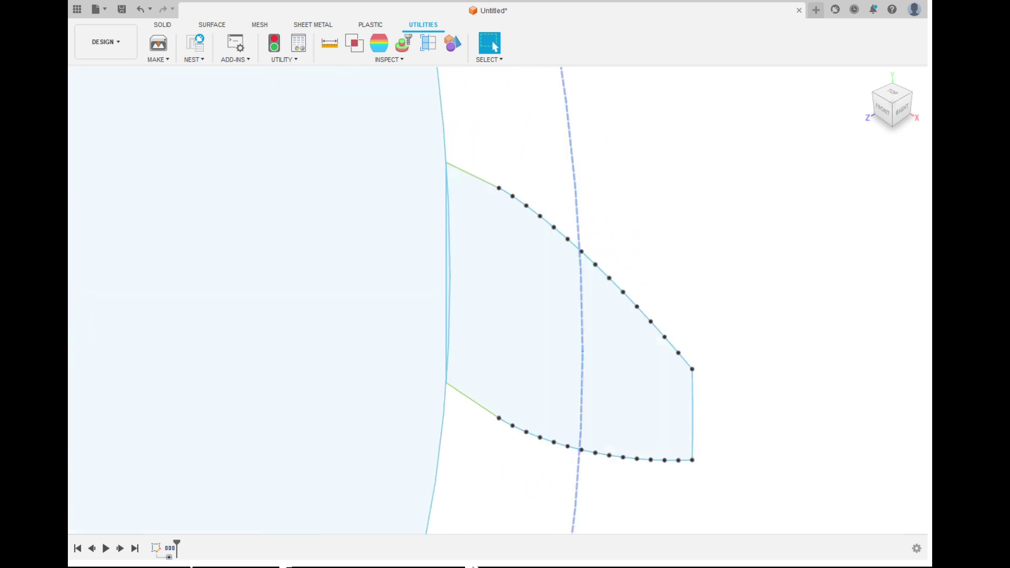
scroll(549, 408, "down", 10)
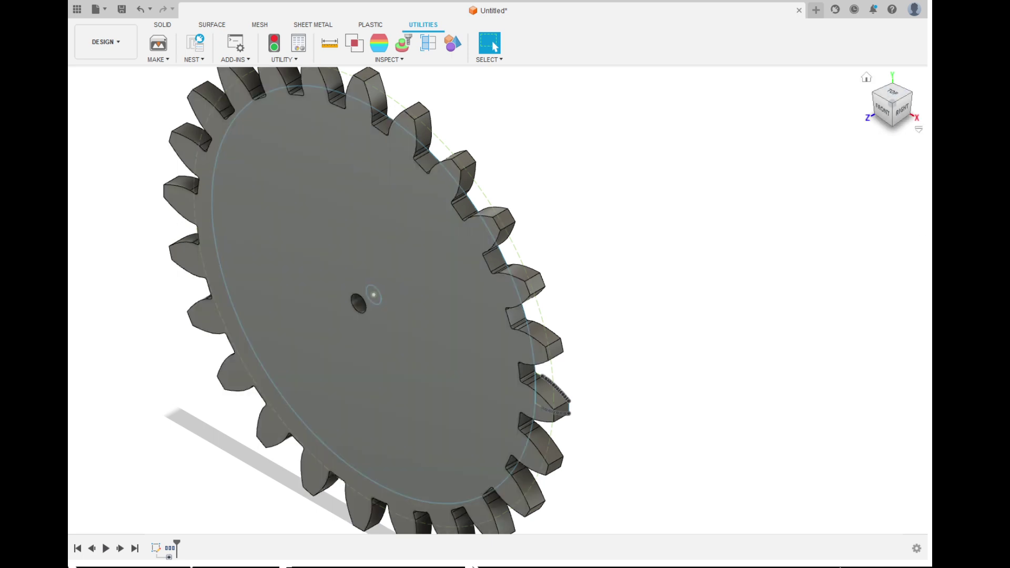
- Sketch the gear's toothed outline on its front face and extrude that profile 20 mm
left_click(163, 25)
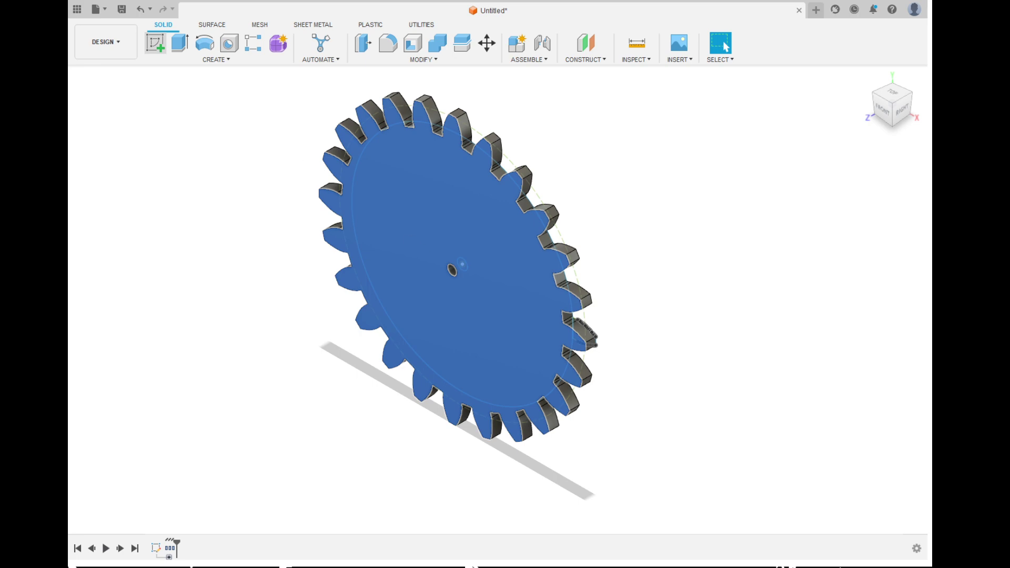
left_click(347, 227)
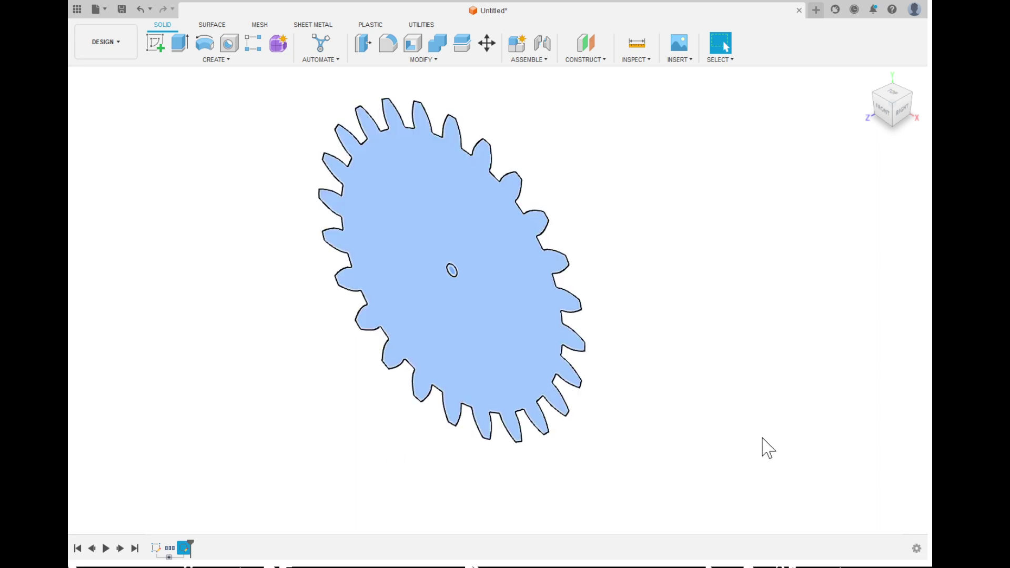
left_click(180, 43)
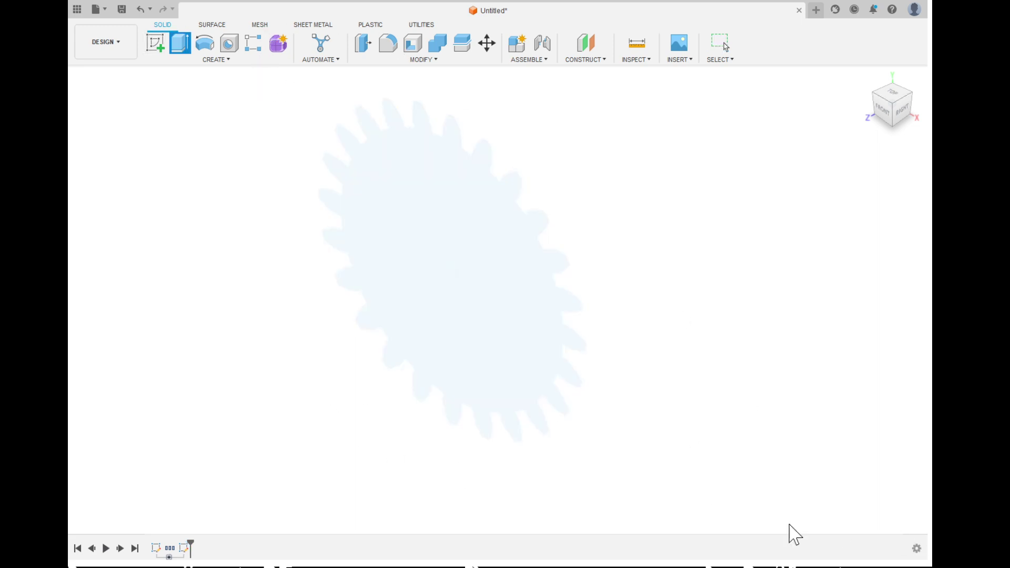
key("e")
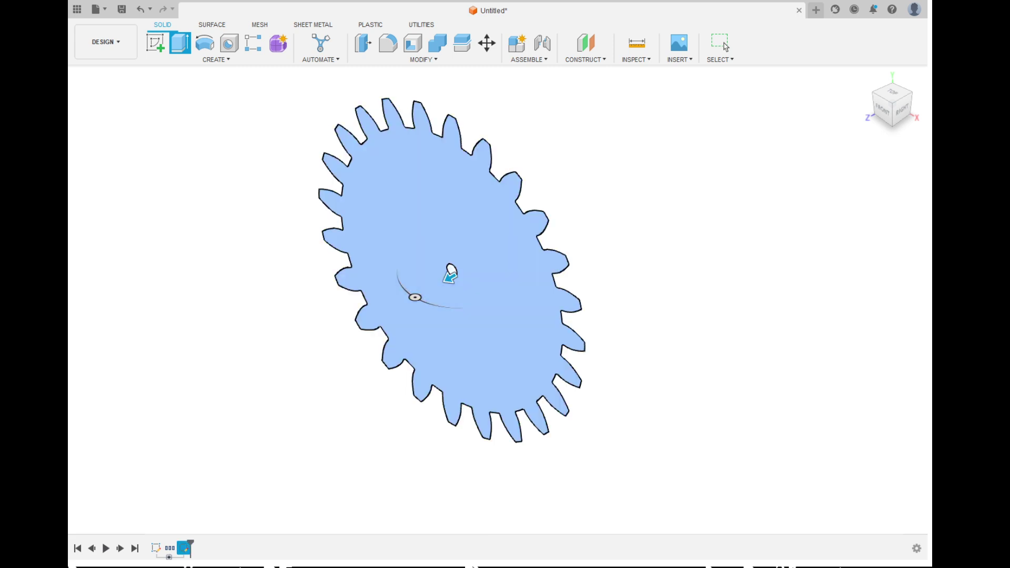
mouse_move(449, 277)
left_mouse_down()
mouse_move(345, 335)
mouse_move(385, 315)
left_mouse_up()
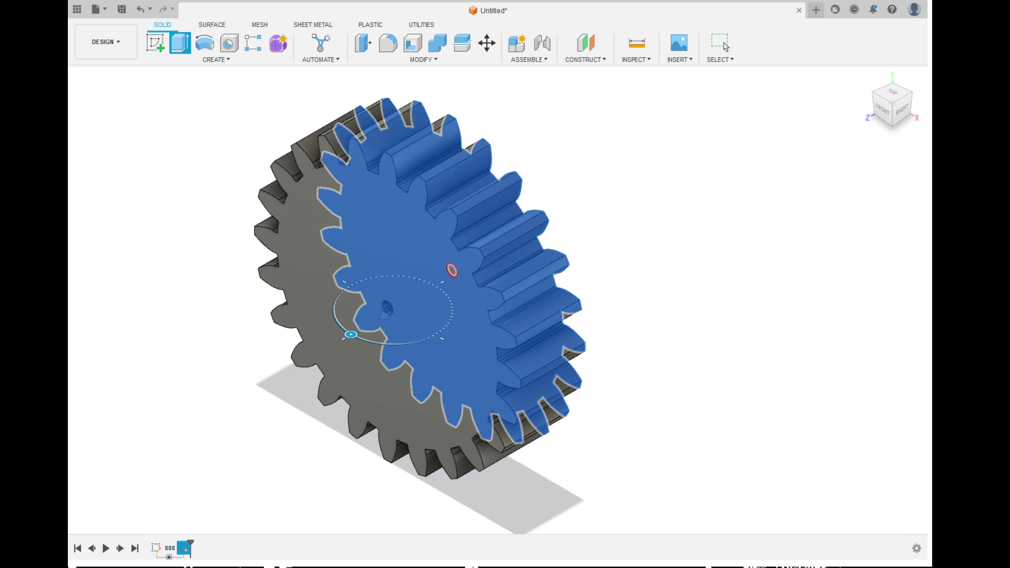
left_click_drag(351, 334, 354, 336)
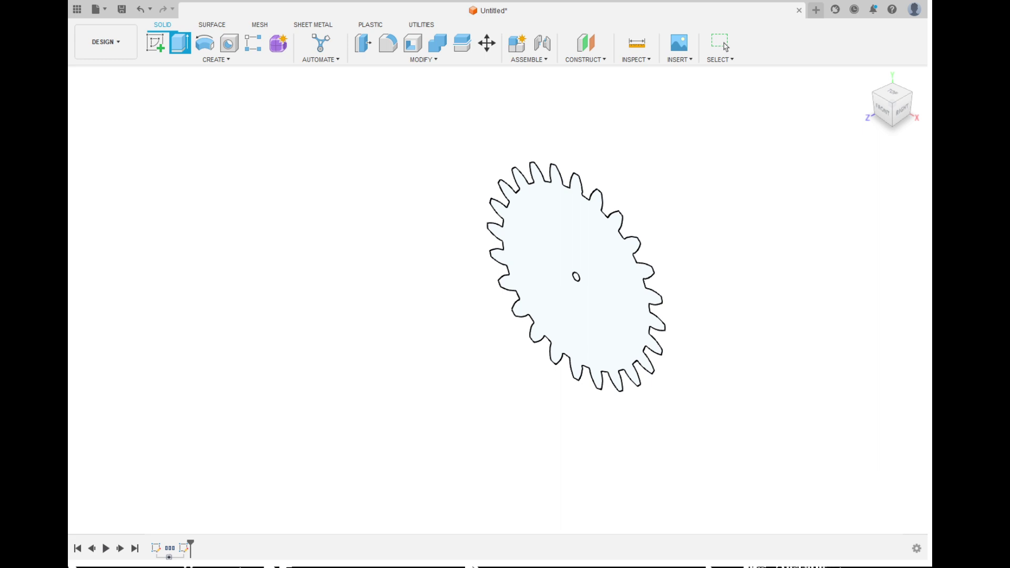
key("e")
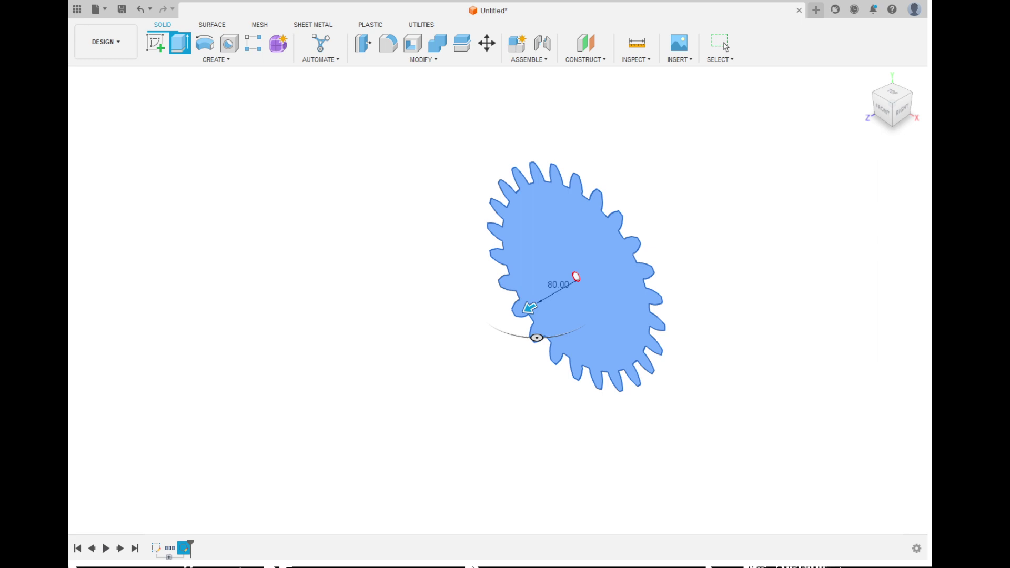
left_click_drag(529, 307, 561, 288)
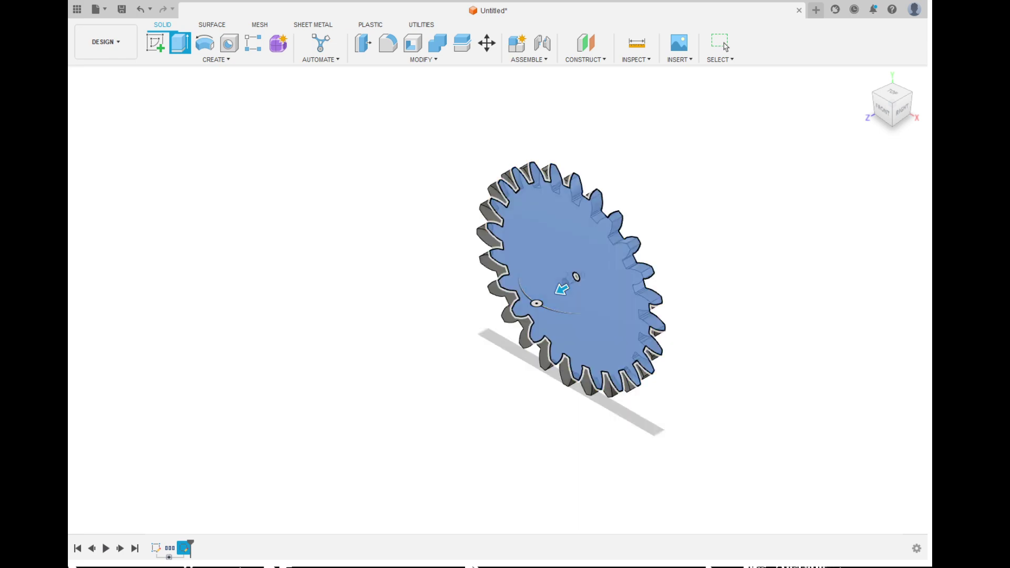
scroll(578, 363, "up", 1)
scroll(588, 284, "up", 2)
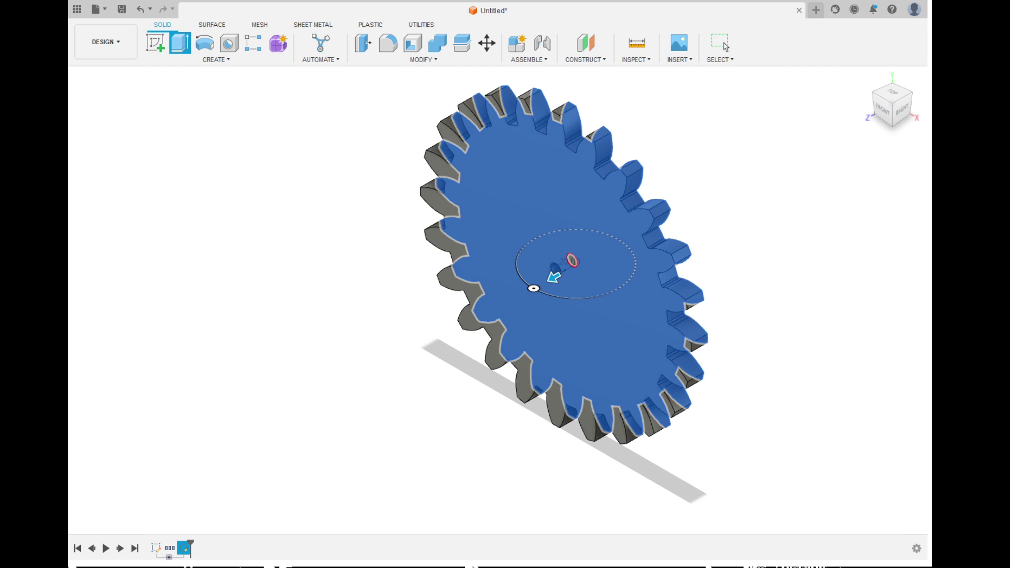
- Add the centre hole's circular profile to the gear extrusion so the bore is filled
middle_click_drag(605, 295, 471, 268, "shift")
scroll(571, 276, "up", 5)
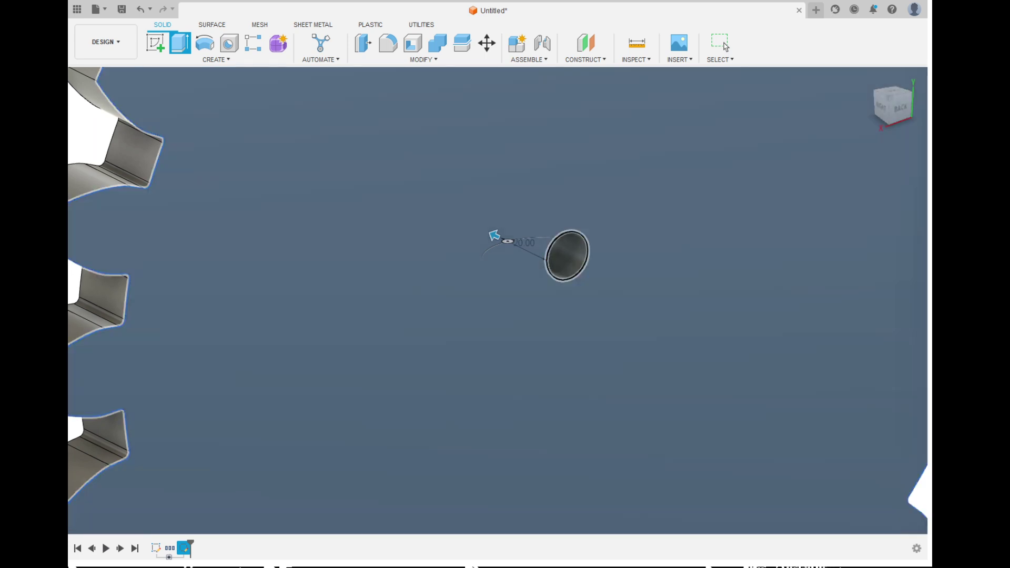
left_click(567, 257)
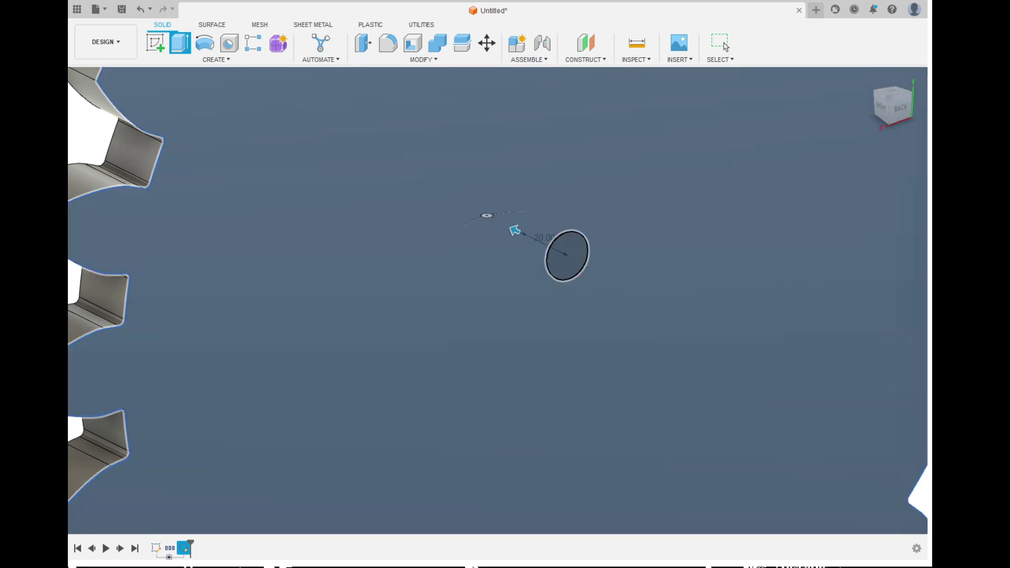
middle_click_drag(547, 507, 741, 518, "shift")
scroll(747, 526, "down", 5)
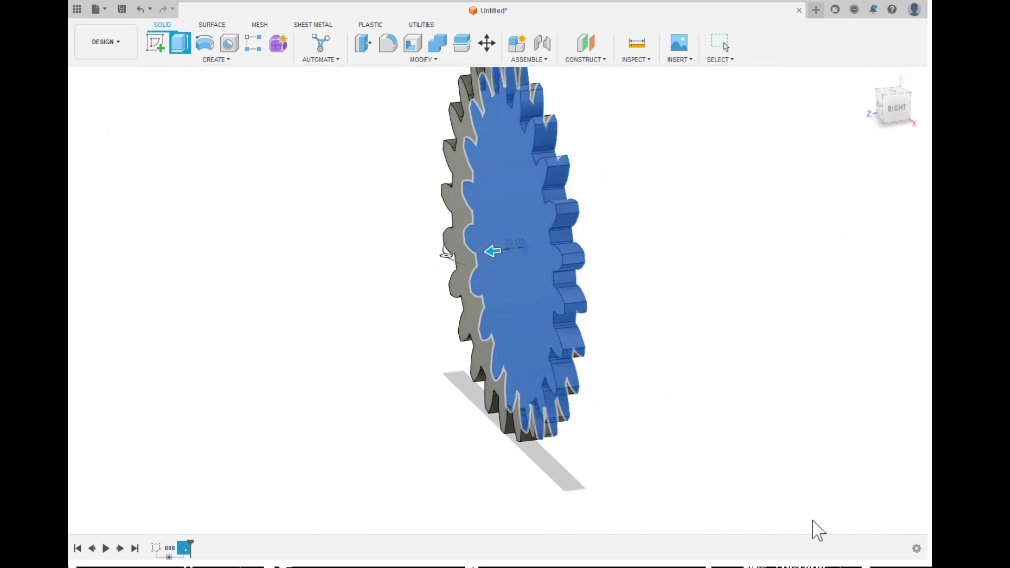
middle_click_drag(816, 527, 836, 561, "shift")
- Try a taper angle of -5 degrees and then 0 on the gear outline extrusion
key("e")
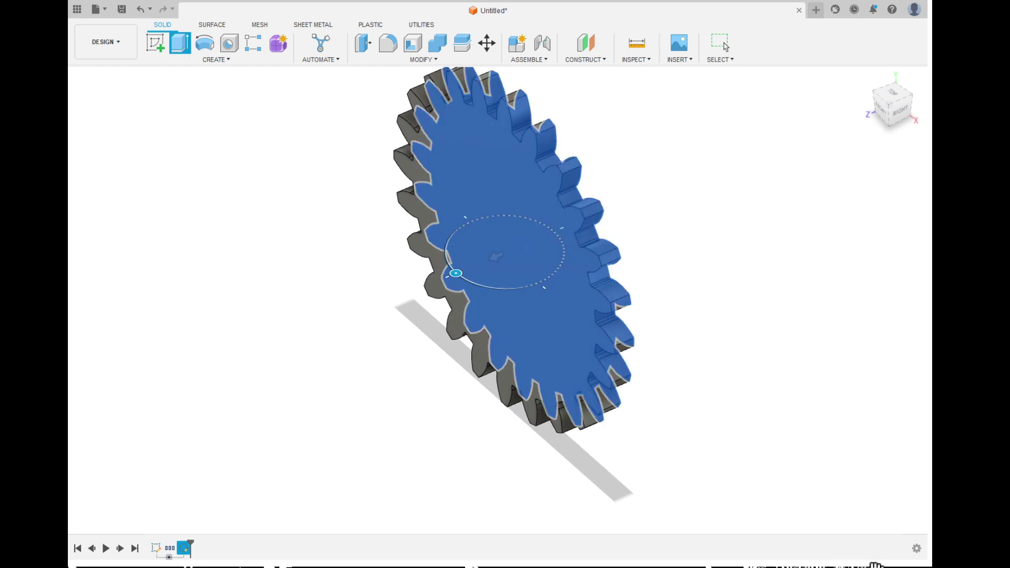
type("-5")
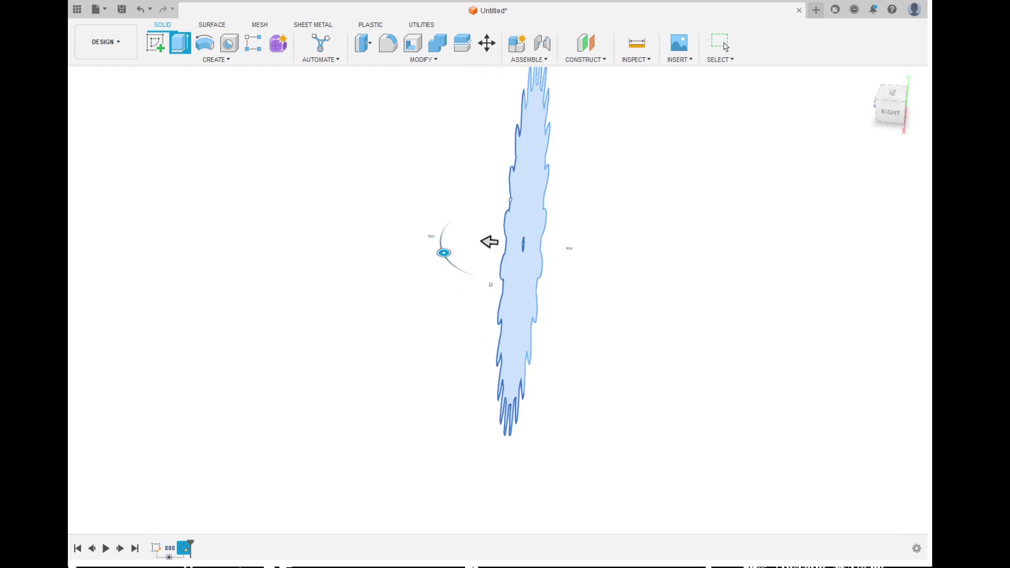
middle_click_drag(500, 273, 534, 328, "shift")
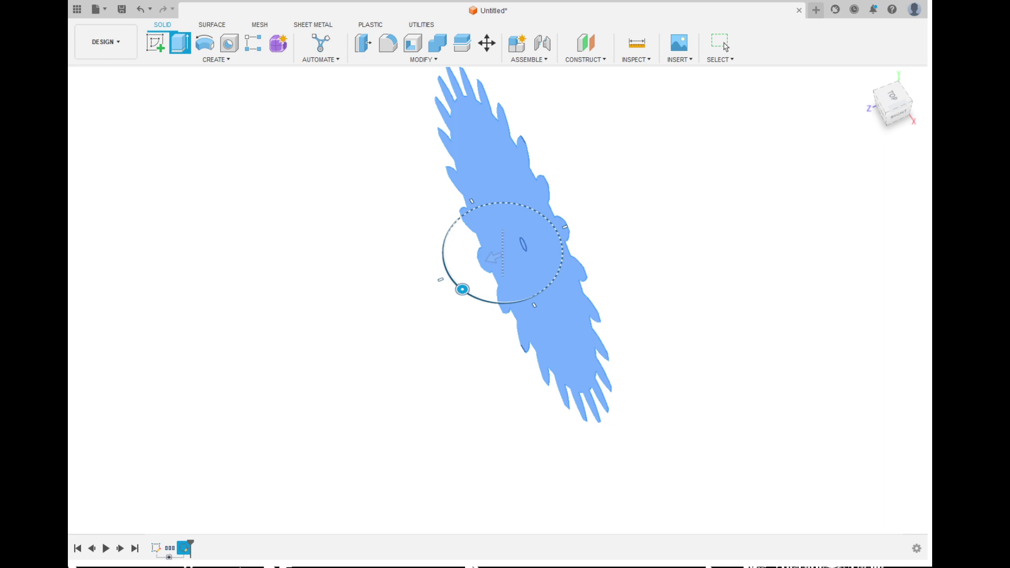
type("0")
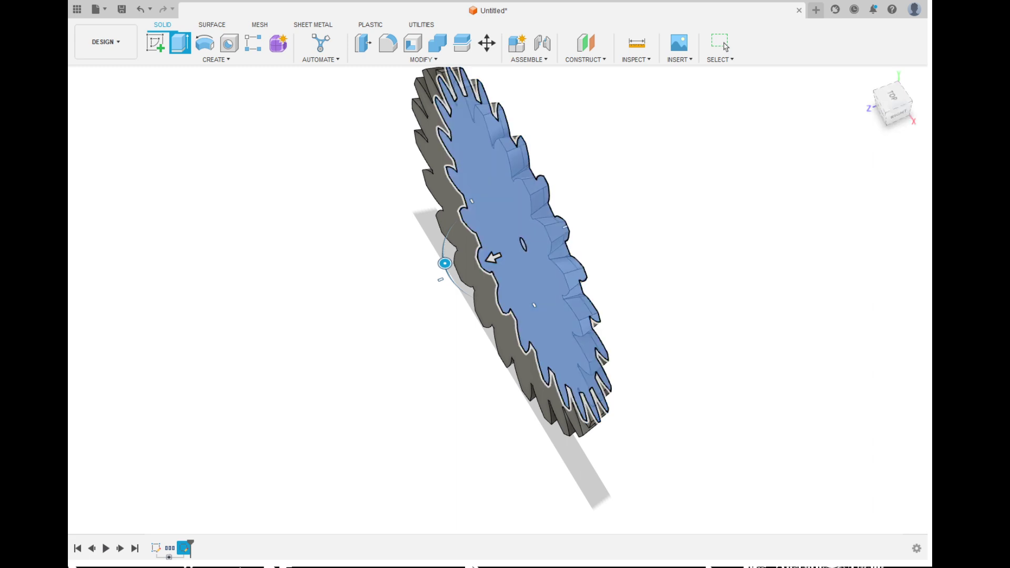
middle_click_drag(589, 294, 410, 289, "shift")
mouse_move(502, 238)
middle_mouse_down("shift")
mouse_move(491, 250)
mouse_move(342, 245)
mouse_move(514, 248)
mouse_move(490, 249)
middle_mouse_up("shift")
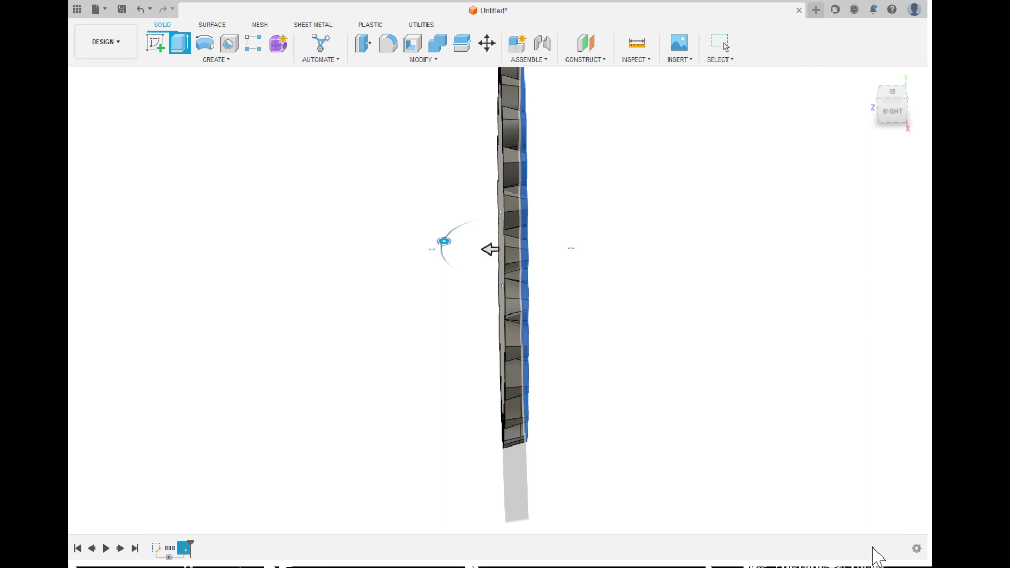
middle_click_drag(994, 504, 917, 456, "shift")
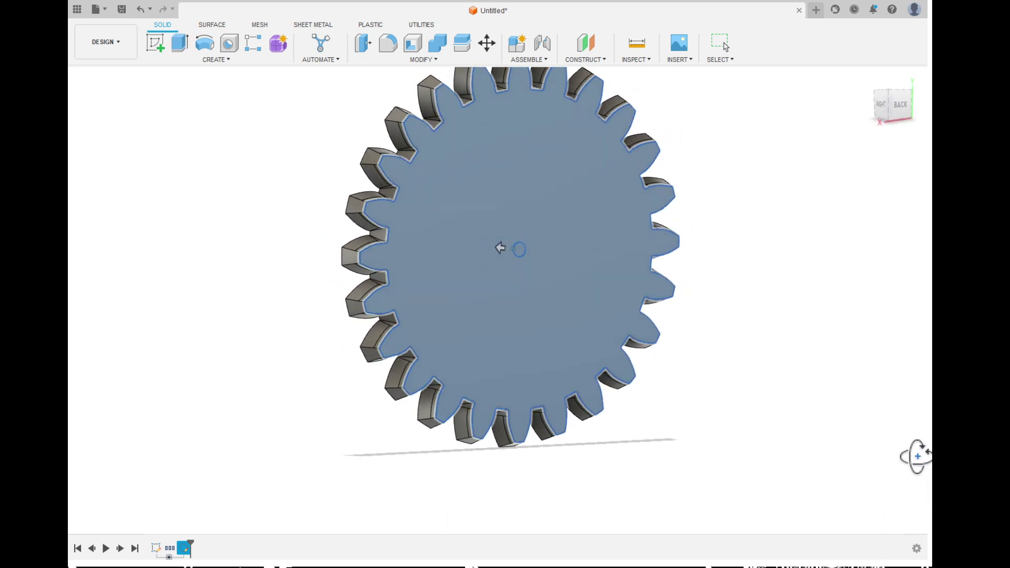
- Examine how the taper shapes the tooth flanks in the gear extrusion preview, and cancel the extrusion
key("e")
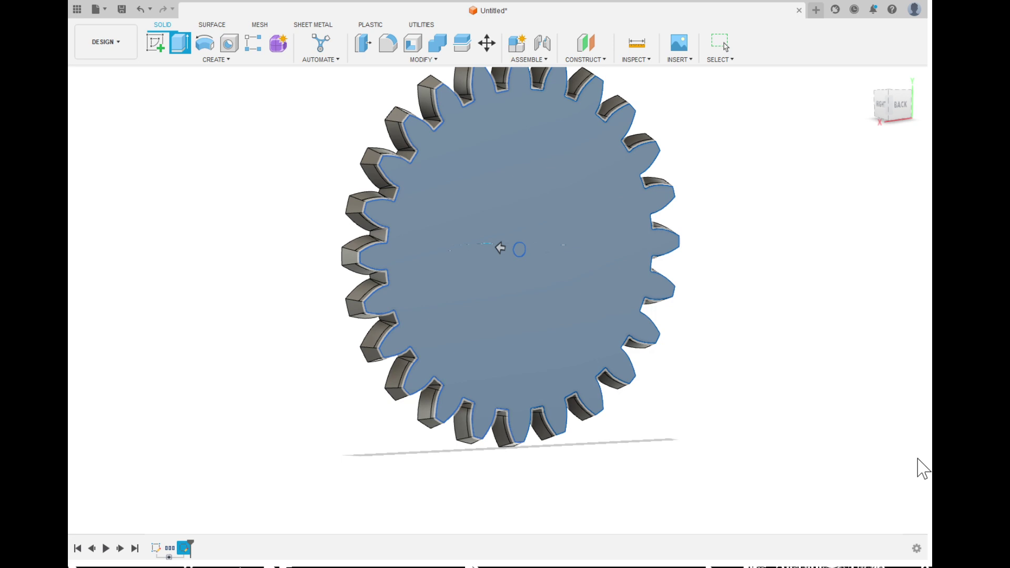
middle_click_drag(891, 492, 902, 532, "shift")
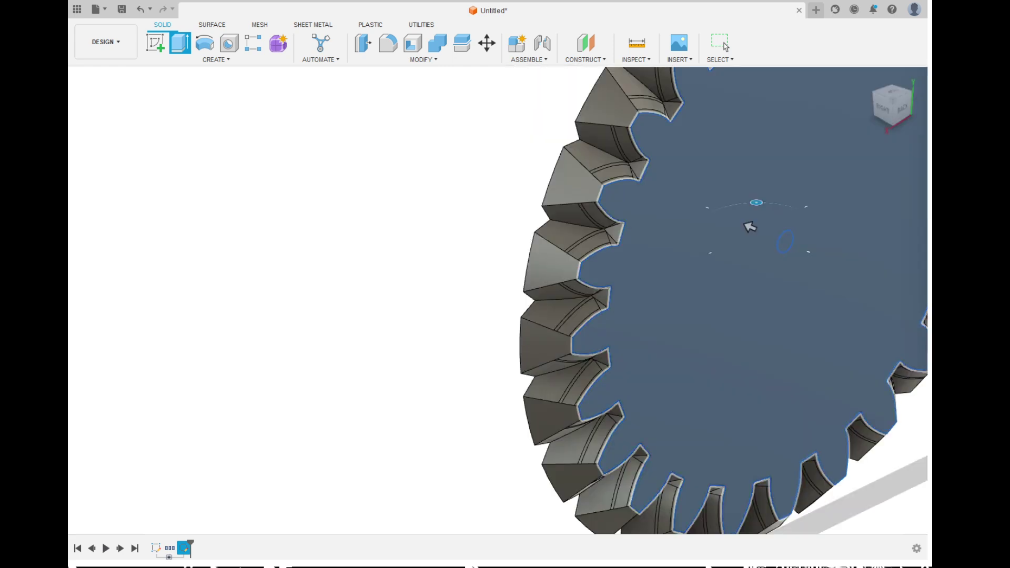
scroll(750, 226, "up", 5)
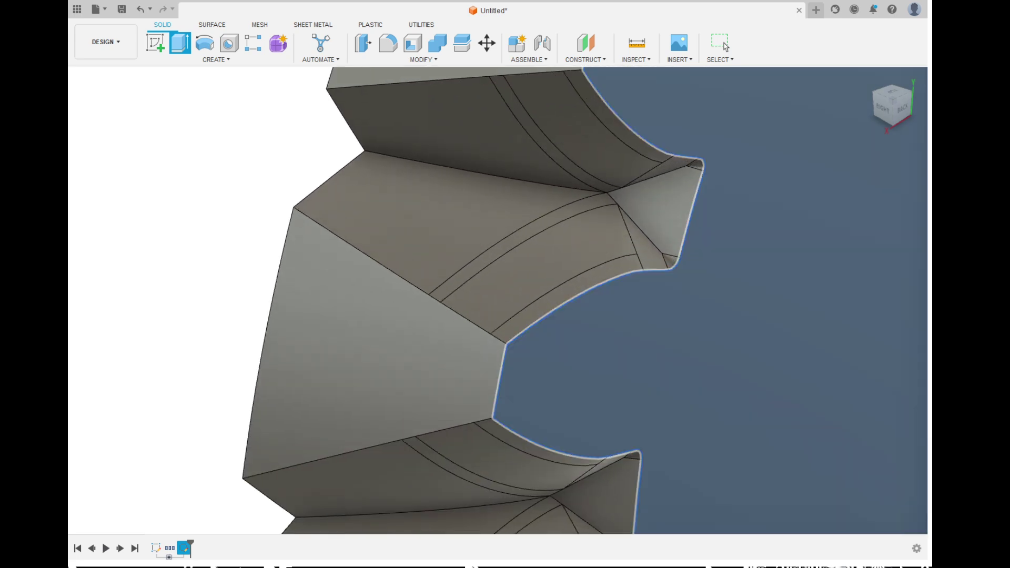
key("Return")
middle_click_drag(615, 305, 552, 279, "shift")
scroll(526, 260, "down", 5)
middle_click_drag(894, 505, 922, 534, "shift")
middle_click_drag(891, 263, 929, 294, "shift")
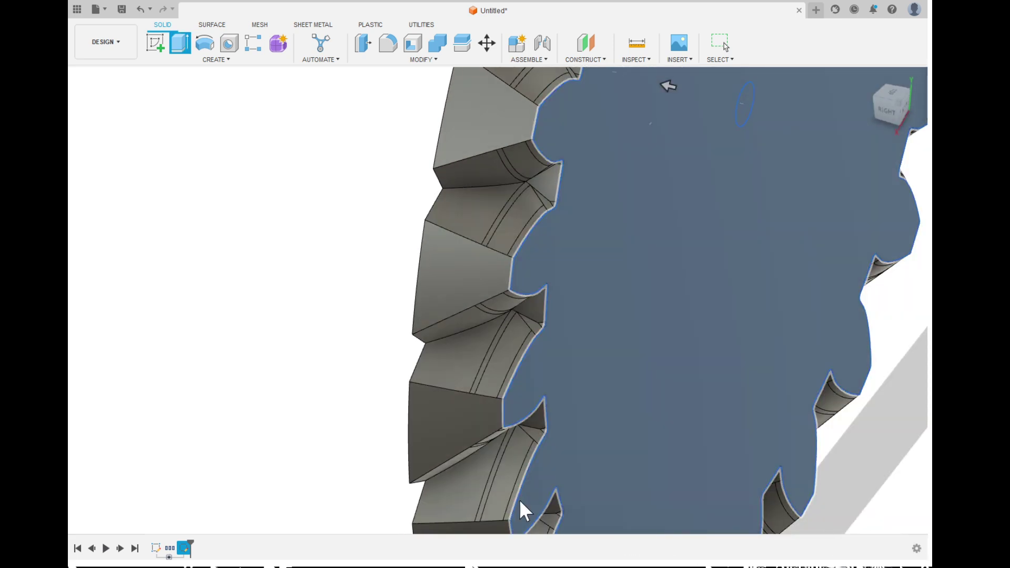
middle_click_drag(521, 506, 545, 516, "shift")
middle_click_drag(789, 405, 705, 437, "shift")
scroll(720, 310, "down", 5)
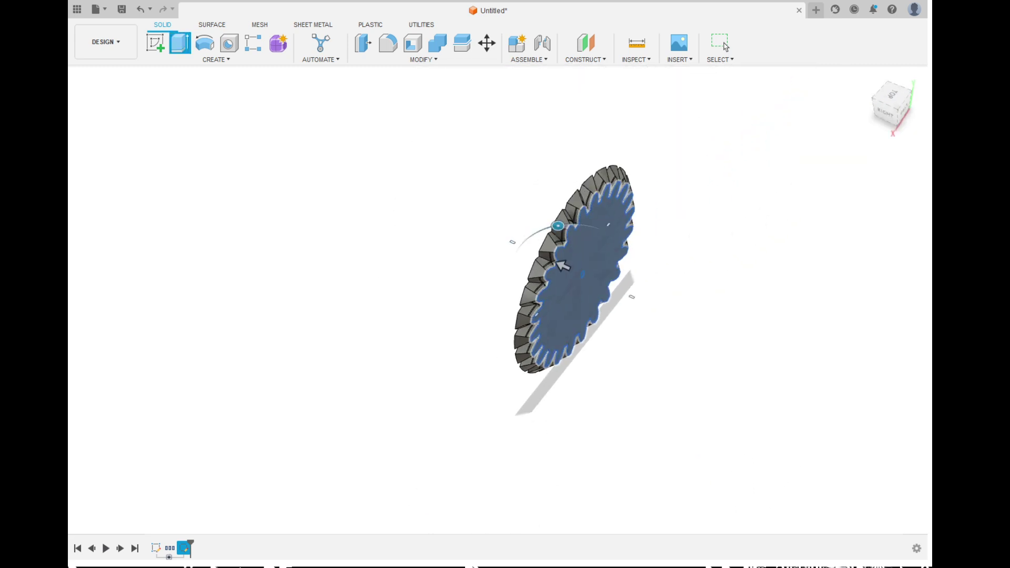
scroll(799, 303, "up", 3)
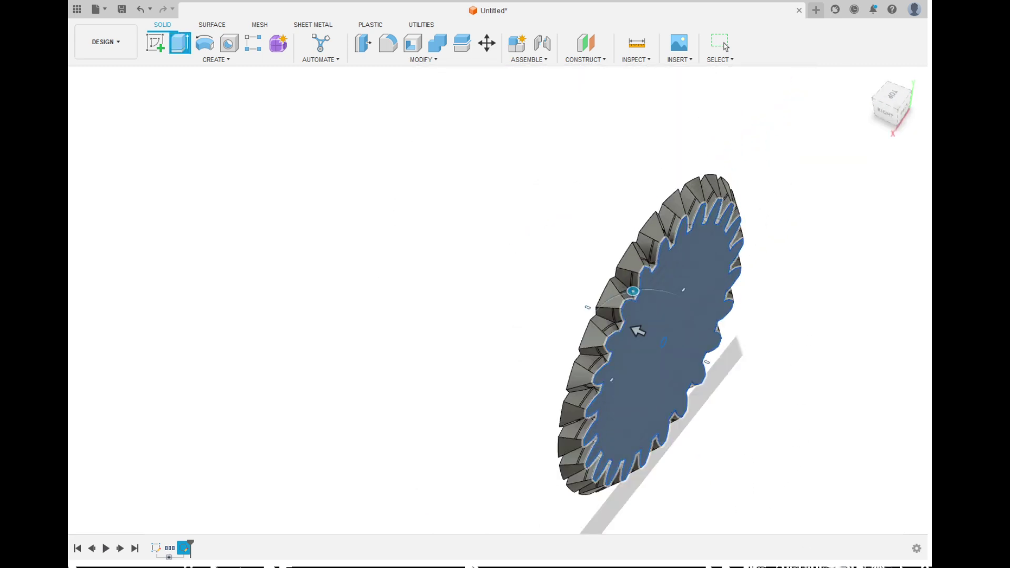
key("Escape")
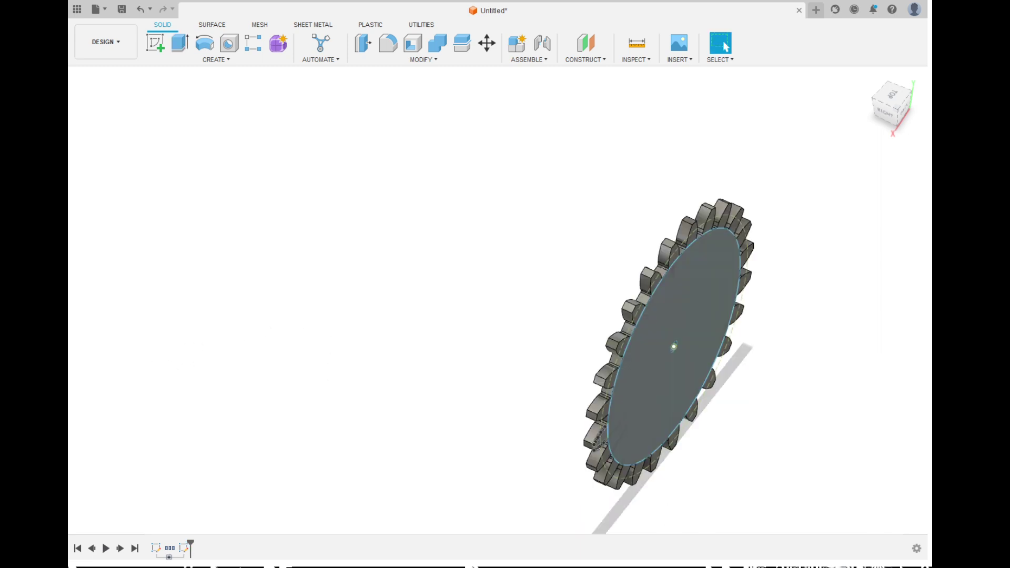
- Hide the gear body and select the single tooth profile in the gear's sketch
middle_click_drag(147, 375, 70, 434, "shift")
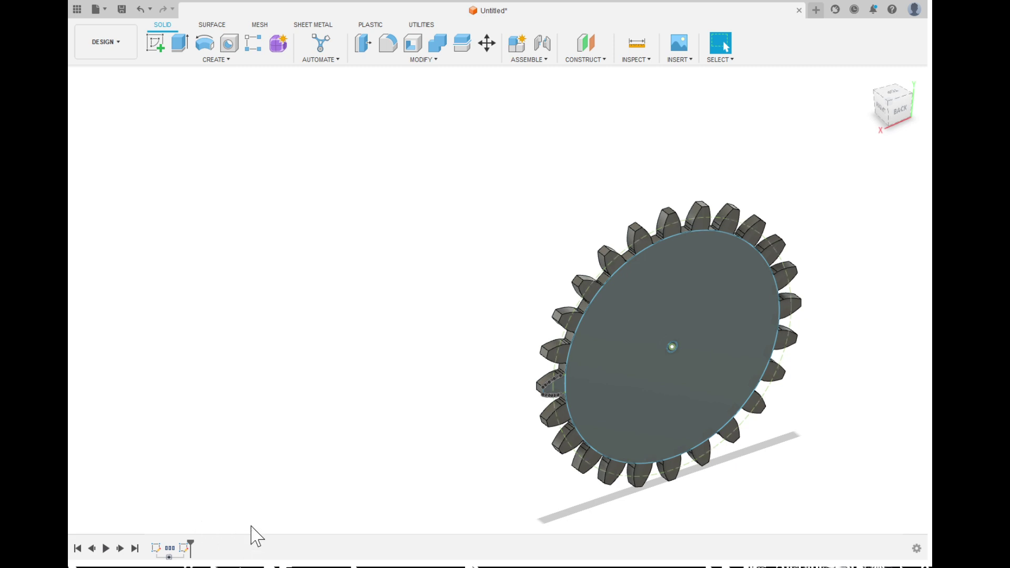
left_click(174, 432)
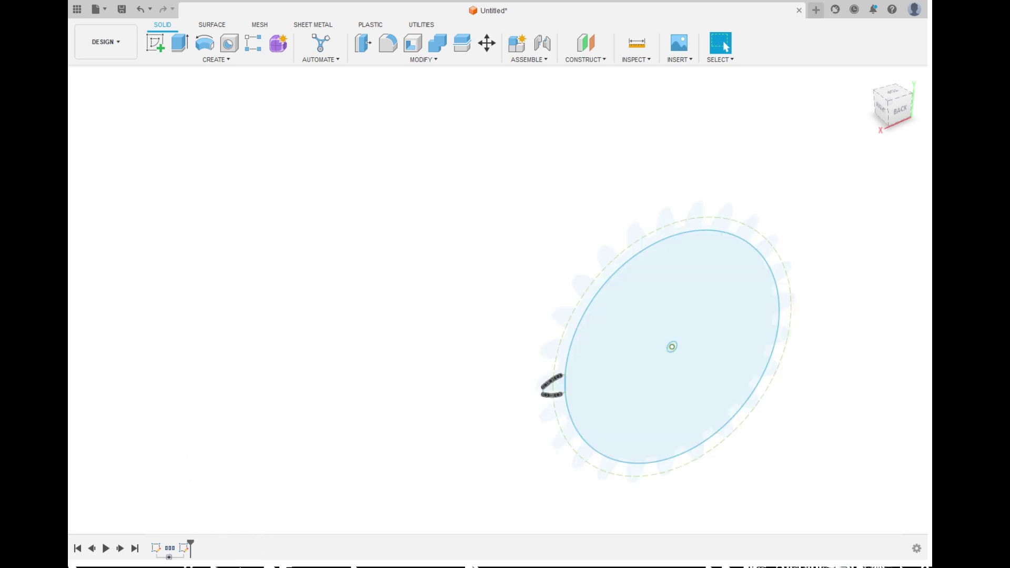
scroll(554, 403, "up", 8)
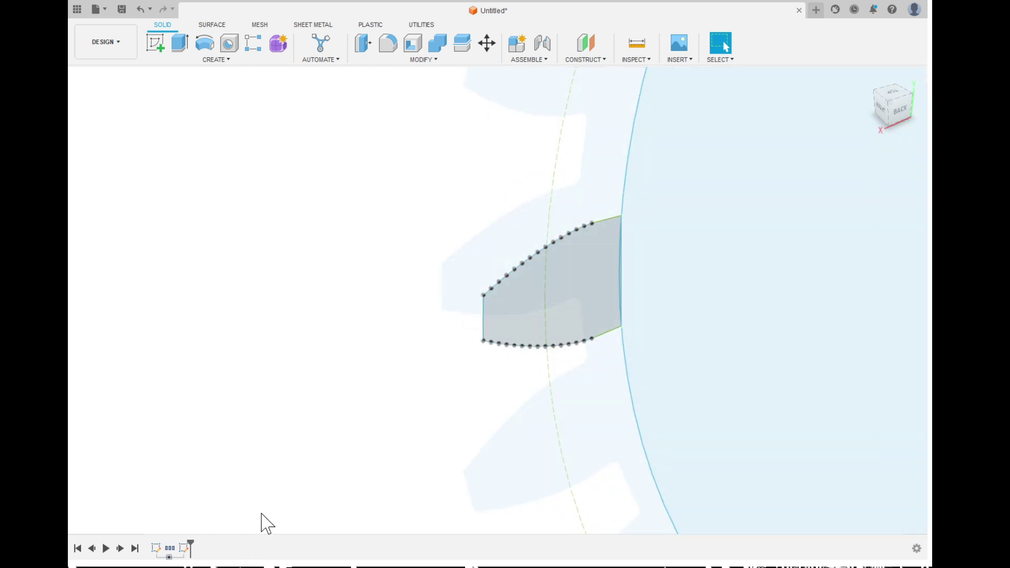
left_click(568, 295)
key("e")
middle_click_drag(553, 346, 892, 103, "shift")
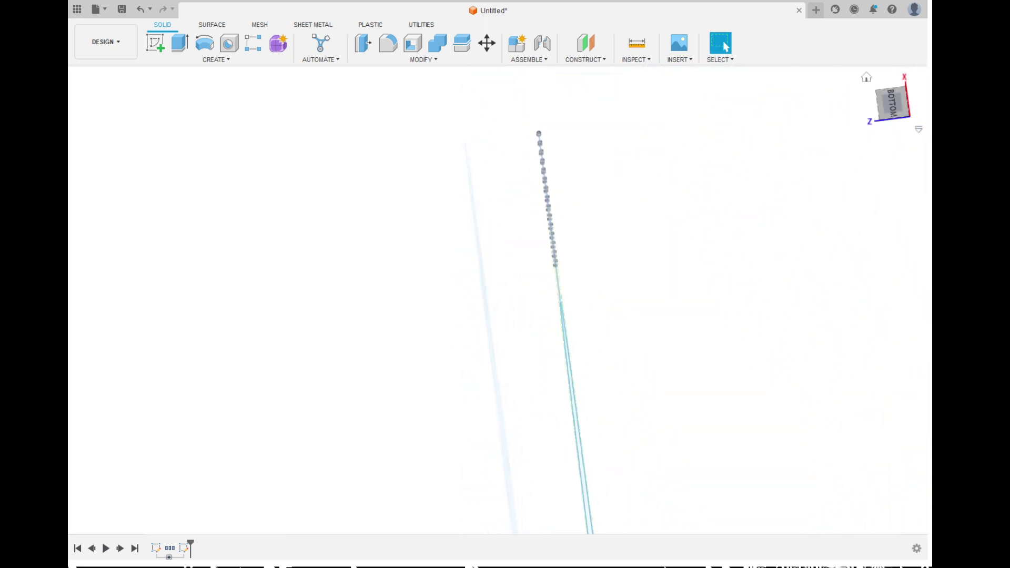
left_click(892, 103)
middle_click_drag(345, 357, 479, 326, "shift")
middle_click_drag(726, 47, 726, 47, "shift")
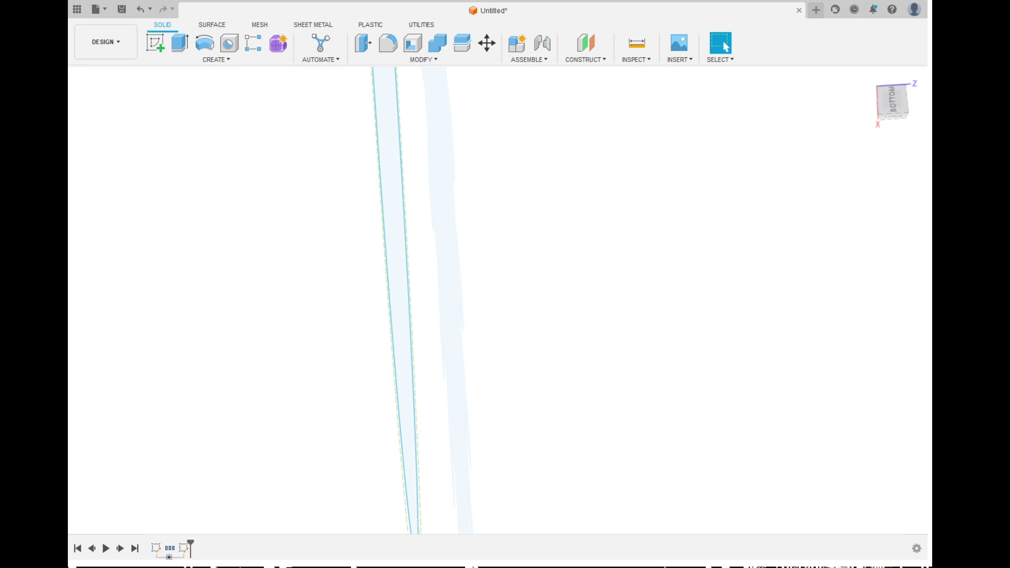
middle_click_drag(726, 47, 726, 47, "shift")
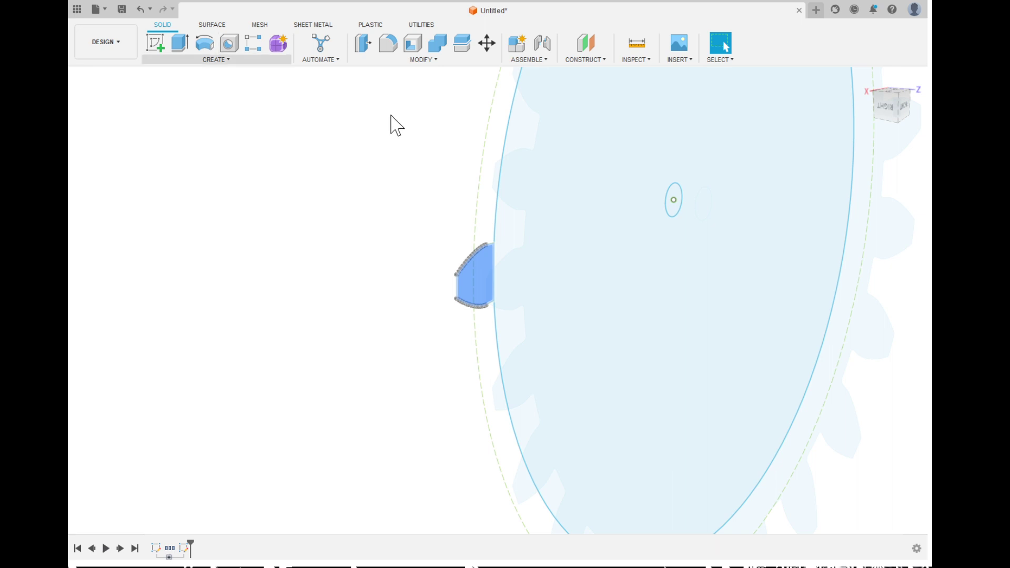
- Try to tilt the single tooth's sketch geometry out of the gear plane with the Move tool
left_click(435, 60)
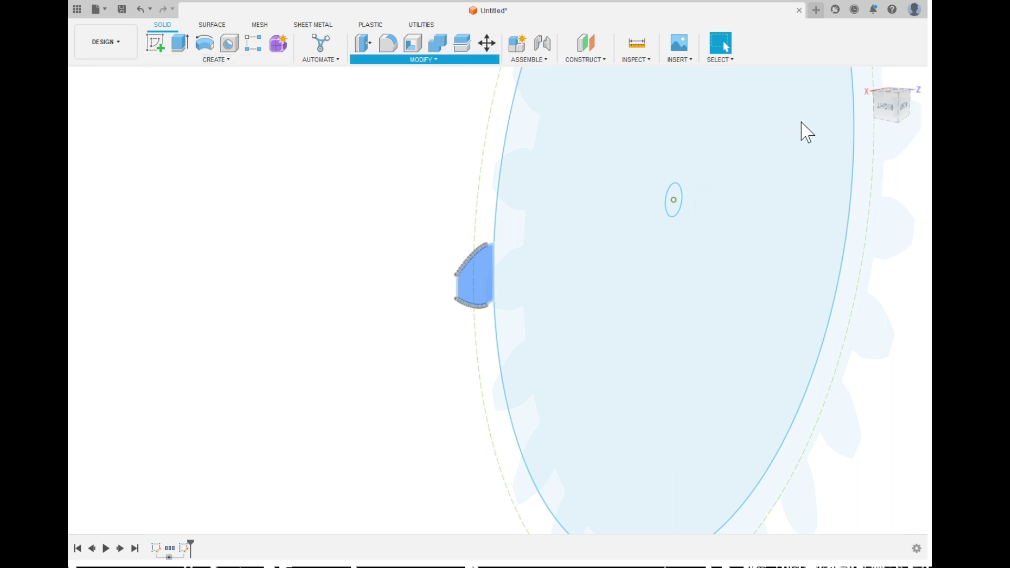
left_click(709, 448)
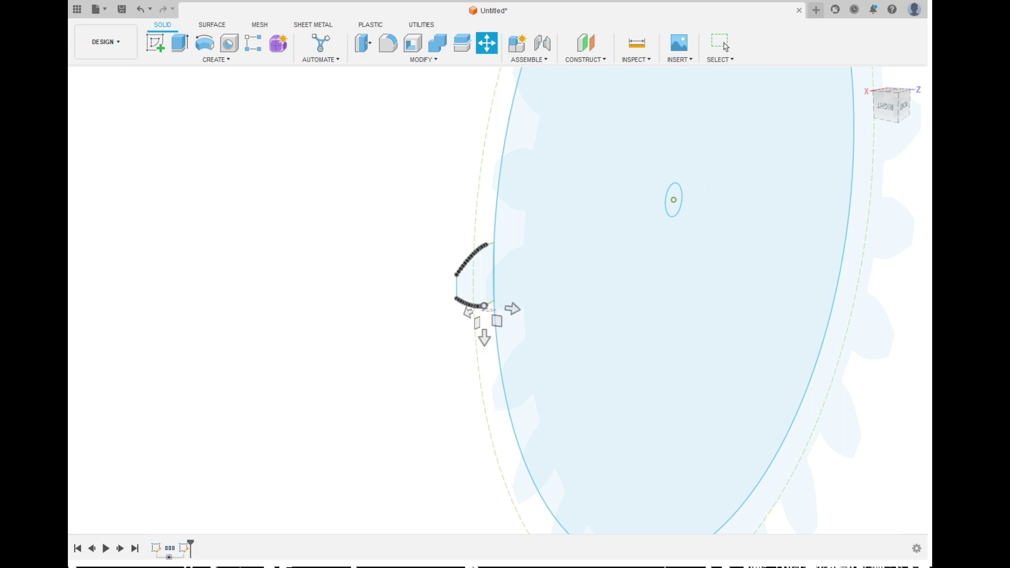
left_click(702, 466)
middle_click_drag(457, 277, 448, 308, "shift")
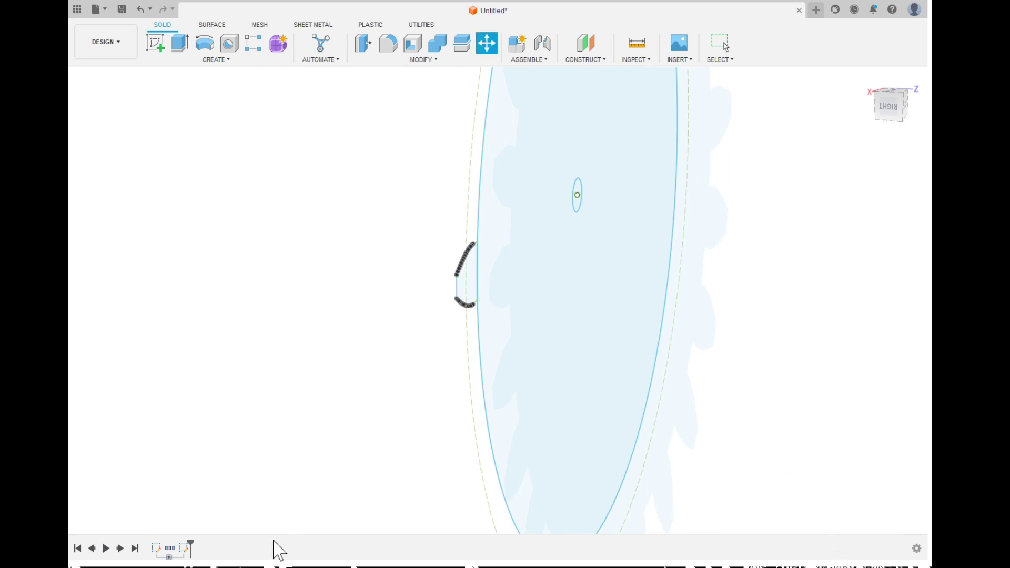
mouse_move(415, 233)
left_mouse_down()
mouse_move(478, 299)
mouse_move(480, 319)
left_mouse_up()
middle_click_drag(455, 312, 780, 531, "shift")
key("m")
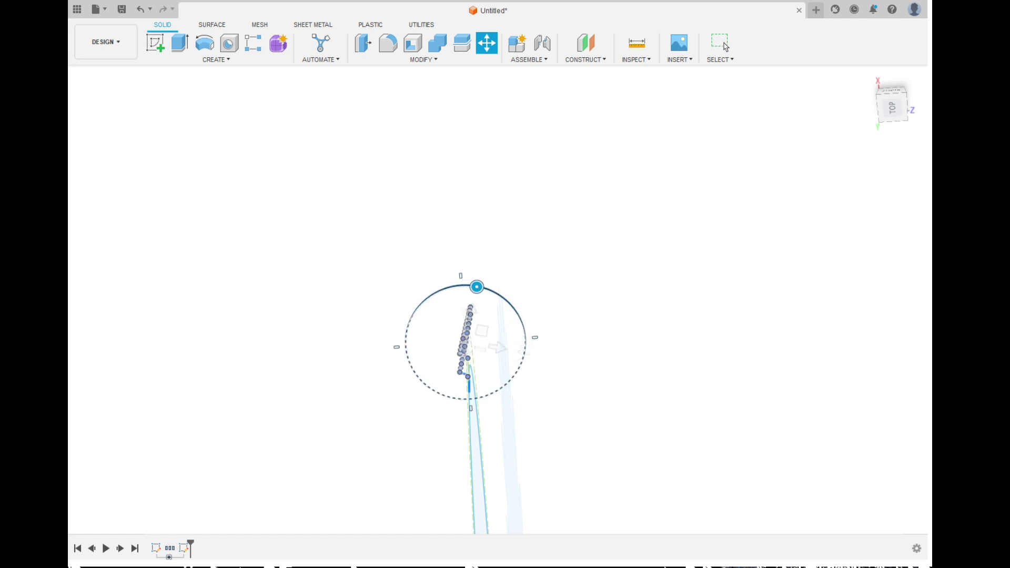
left_click_drag(477, 287, 504, 300)
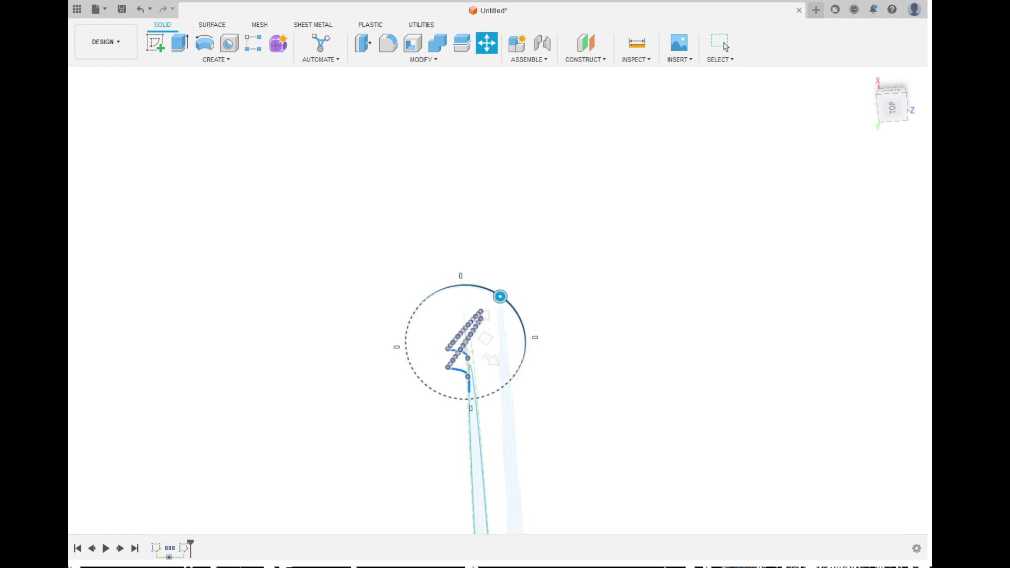
middle_click_drag(641, 526, 521, 285)
left_click(724, 45)
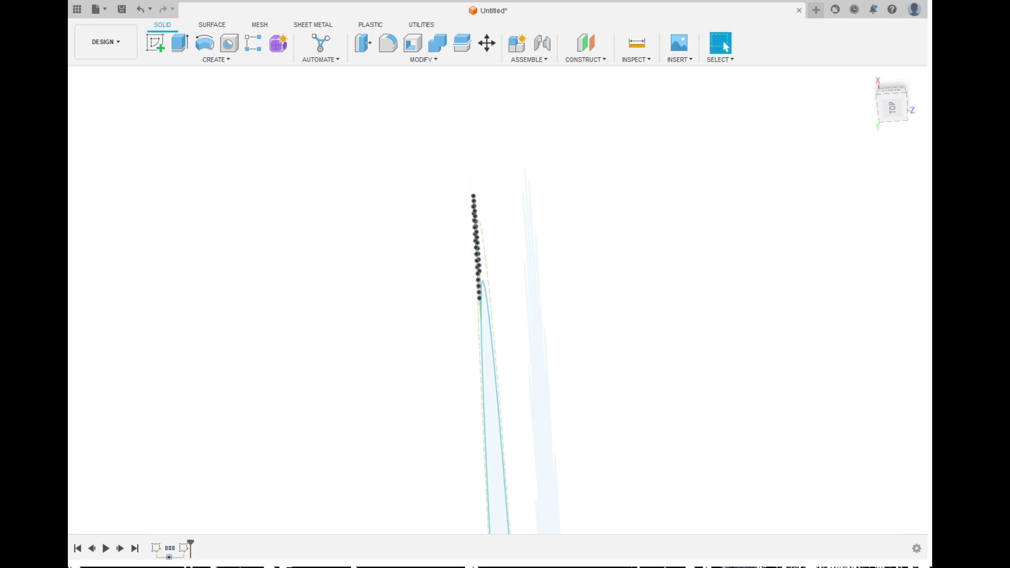
- Remove the full gear outline and root circle from view, leaving the tooth profile and pitch circle
middle_click_drag(678, 463, 748, 545, "shift")
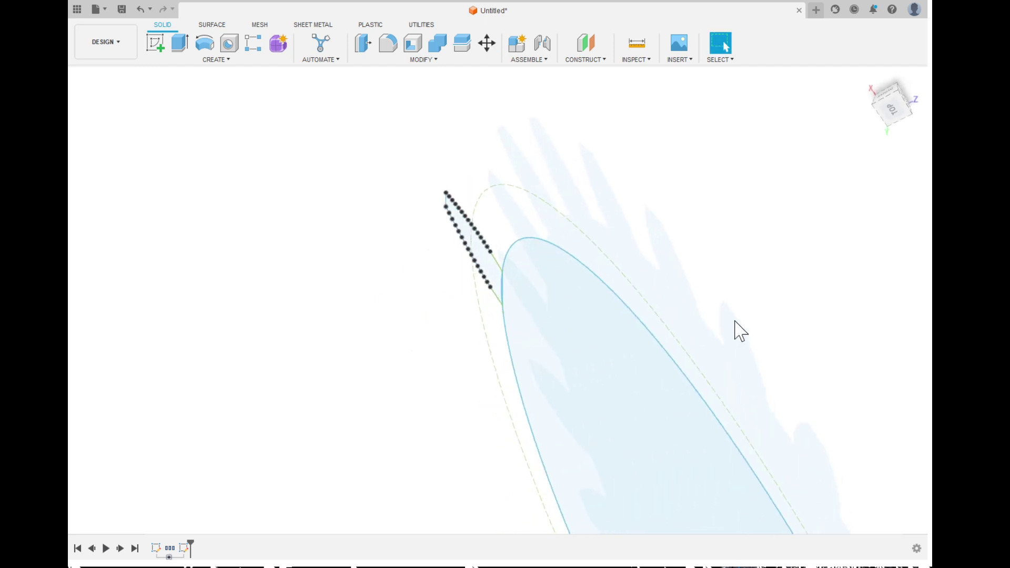
left_click_drag(401, 160, 520, 333)
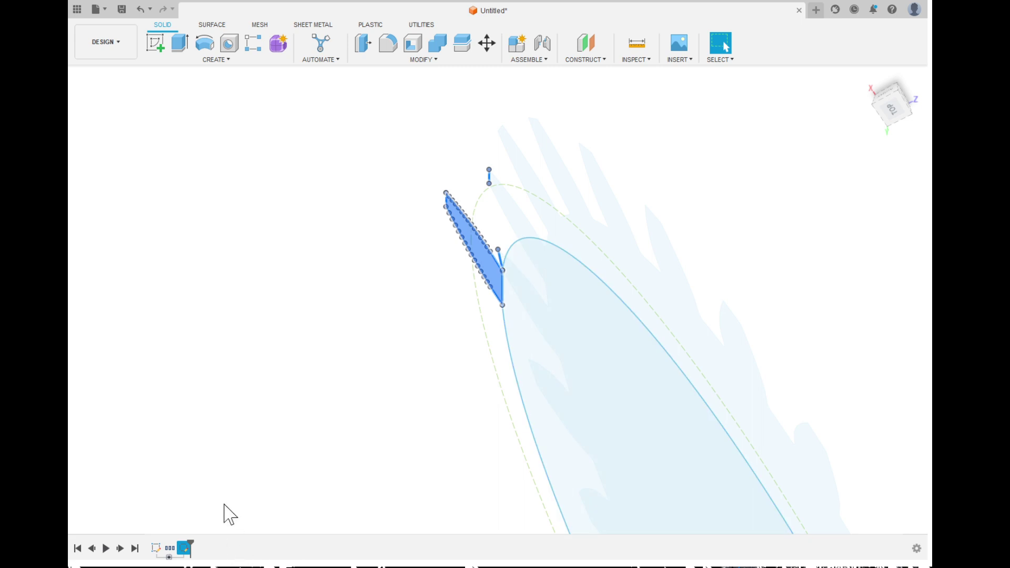
mouse_move(873, 525)
middle_mouse_down("shift")
mouse_move(847, 567)
mouse_move(889, 567)
mouse_move(858, 567)
middle_mouse_up("shift")
left_click(724, 45)
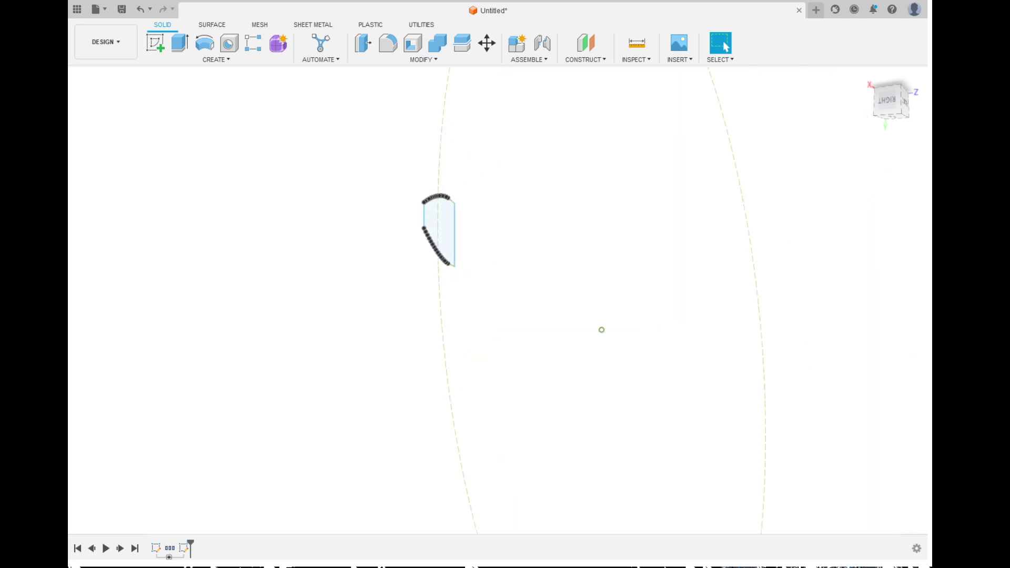
- Try to rotate the isolated tooth profile about its root edge with the Move tool
scroll(325, 323, "down", 1)
middle_click_drag(325, 323, 321, 236, "shift")
left_click_drag(348, 177, 521, 345)
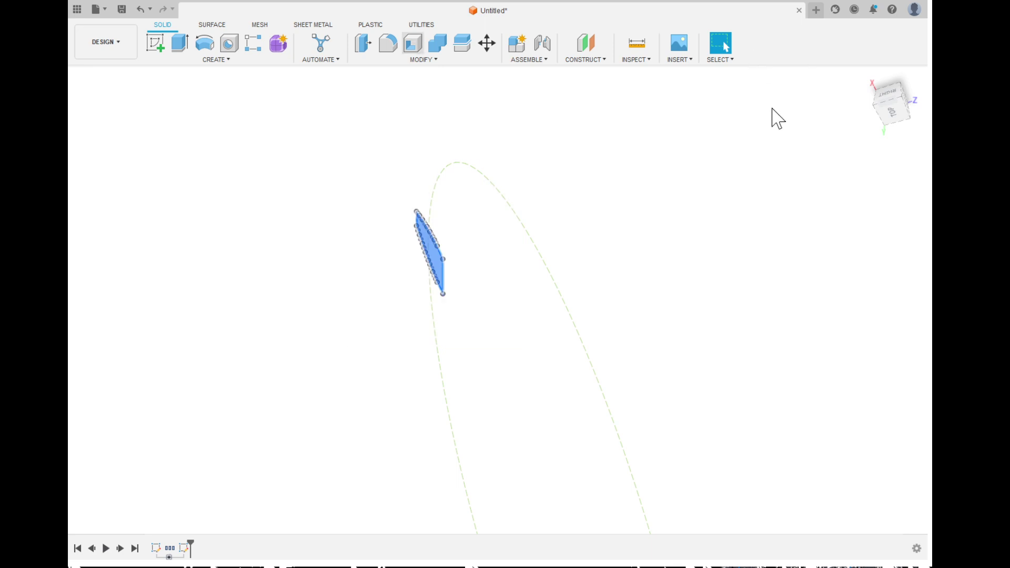
key("m")
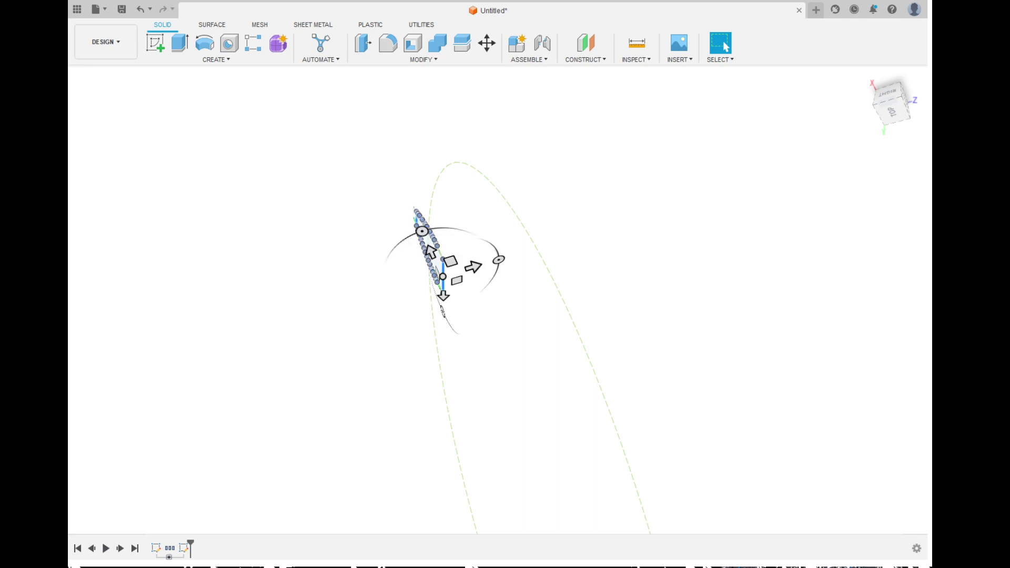
scroll(407, 345, "up", 2)
scroll(407, 345, "down", 3)
middle_click_drag(421, 326, 395, 282, "shift")
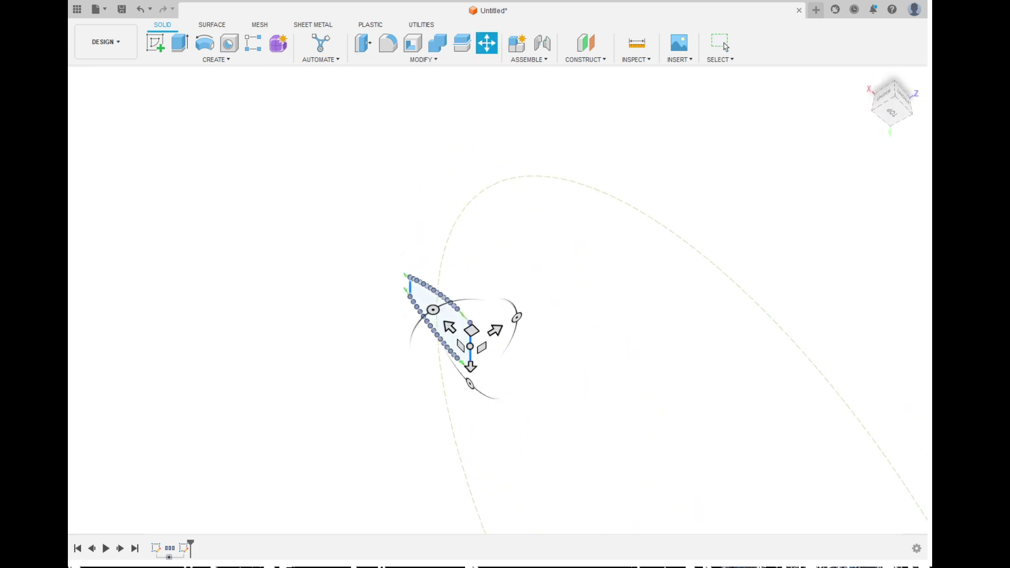
left_click_drag(432, 311, 477, 300)
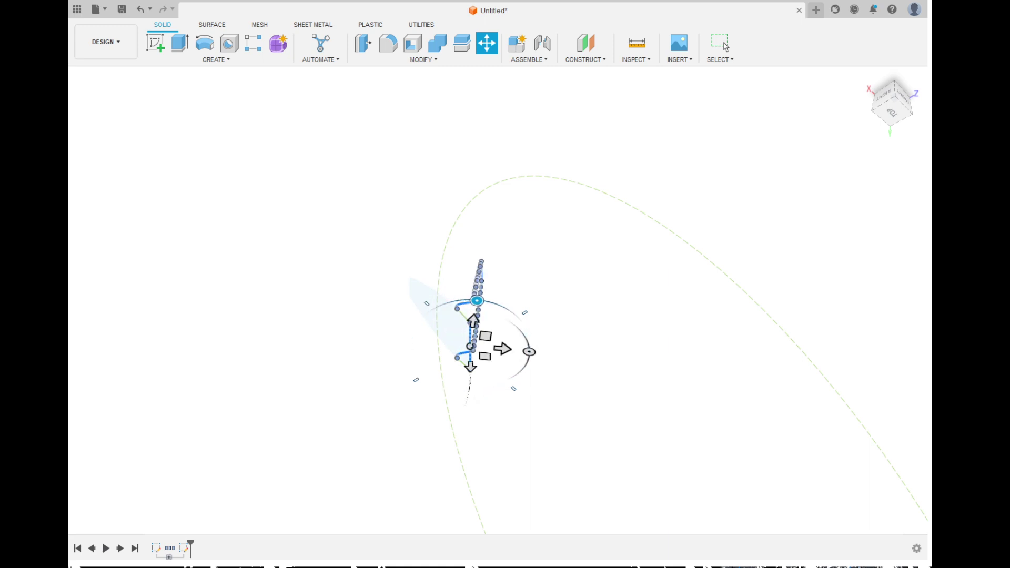
left_click(723, 45)
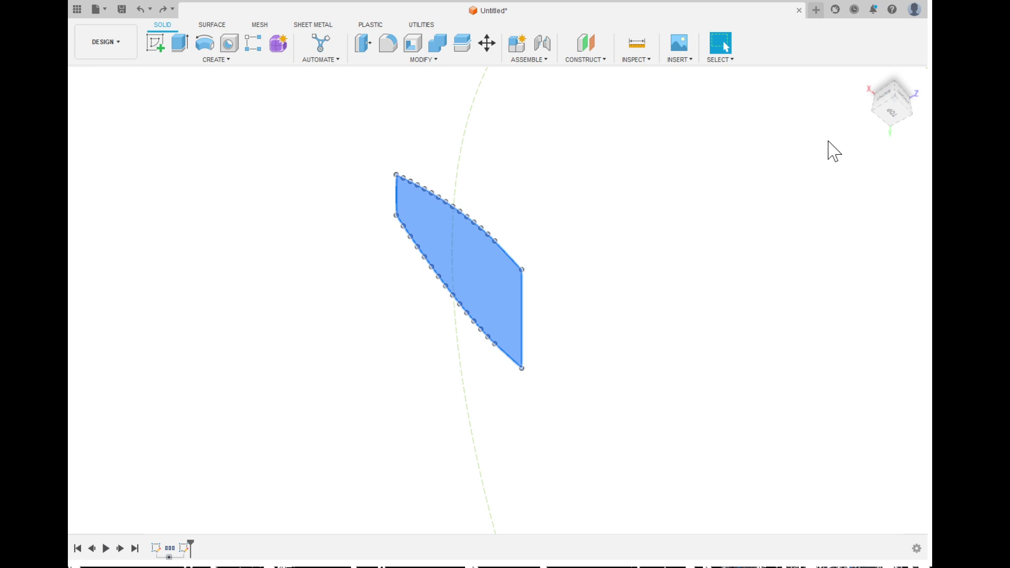
- Try to tilt the tooth profile about its root corner point with the Move tool
left_click(423, 59)
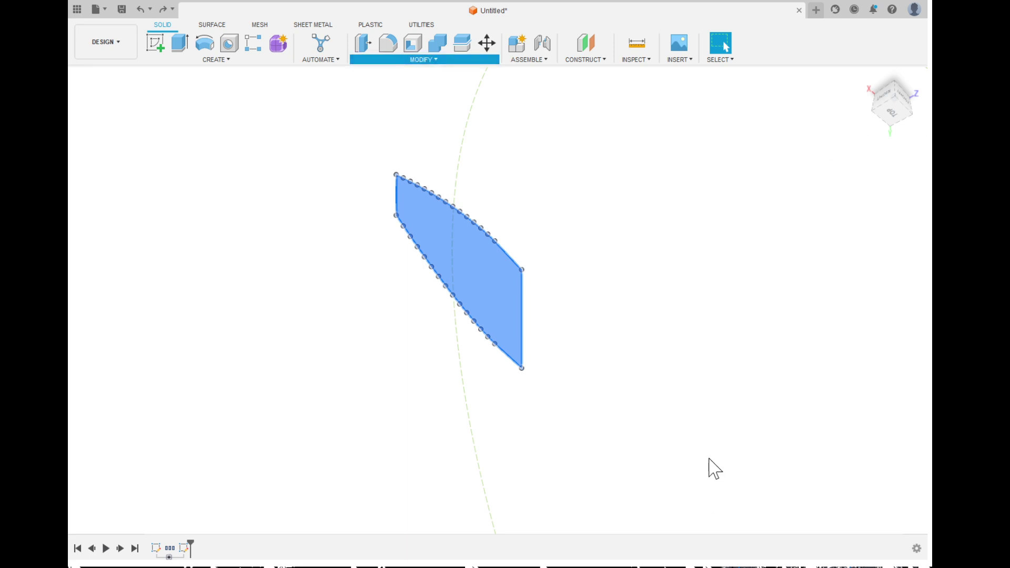
key("m")
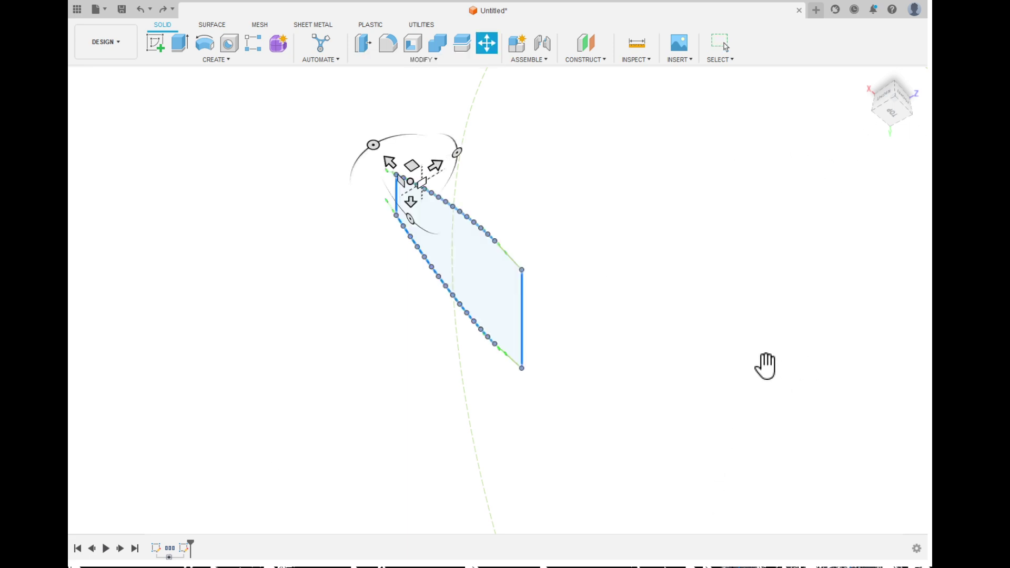
left_click_drag(765, 365, 755, 377)
left_click(835, 482)
left_click(522, 270)
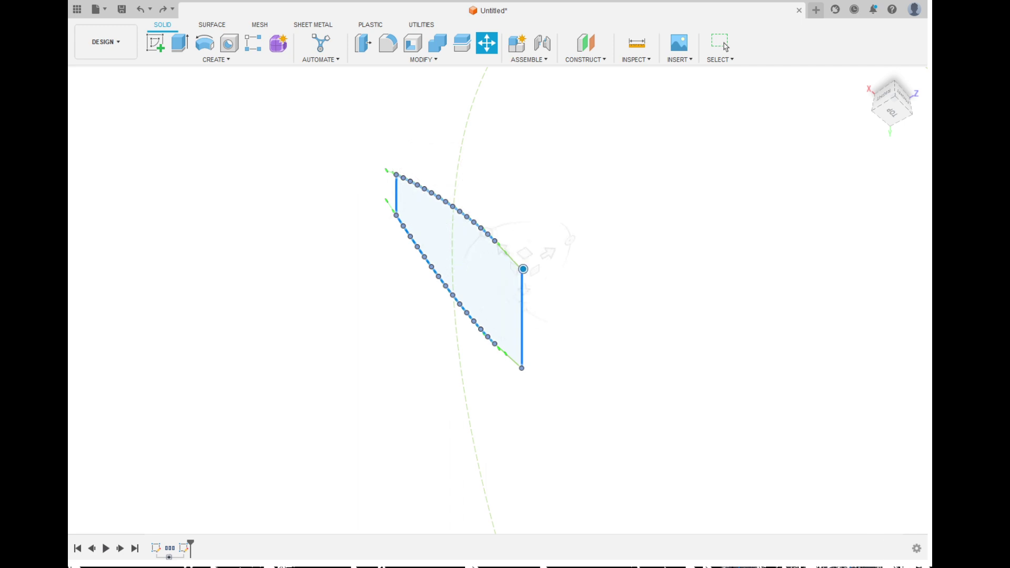
left_click(520, 314)
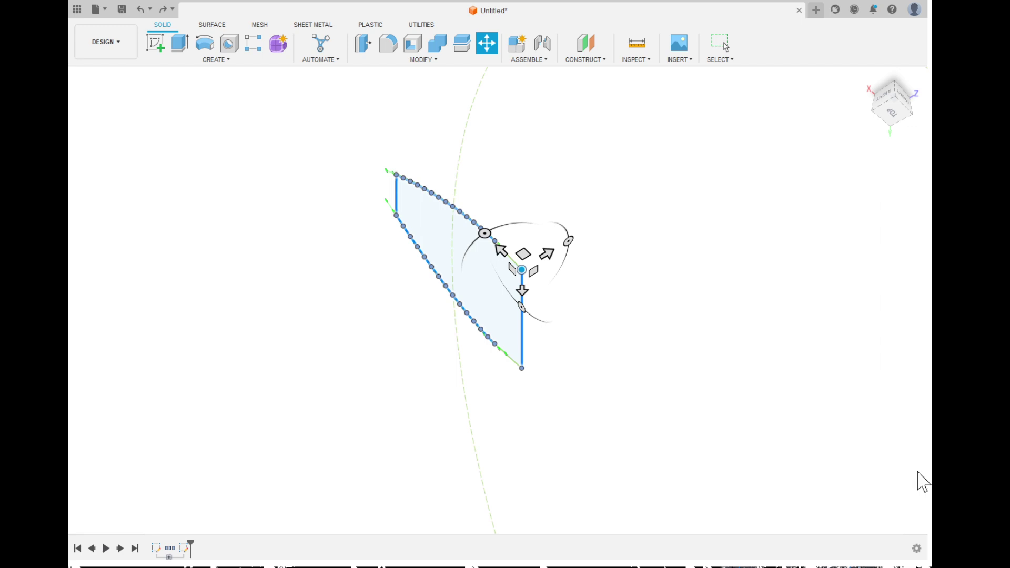
left_click_drag(484, 233, 528, 224)
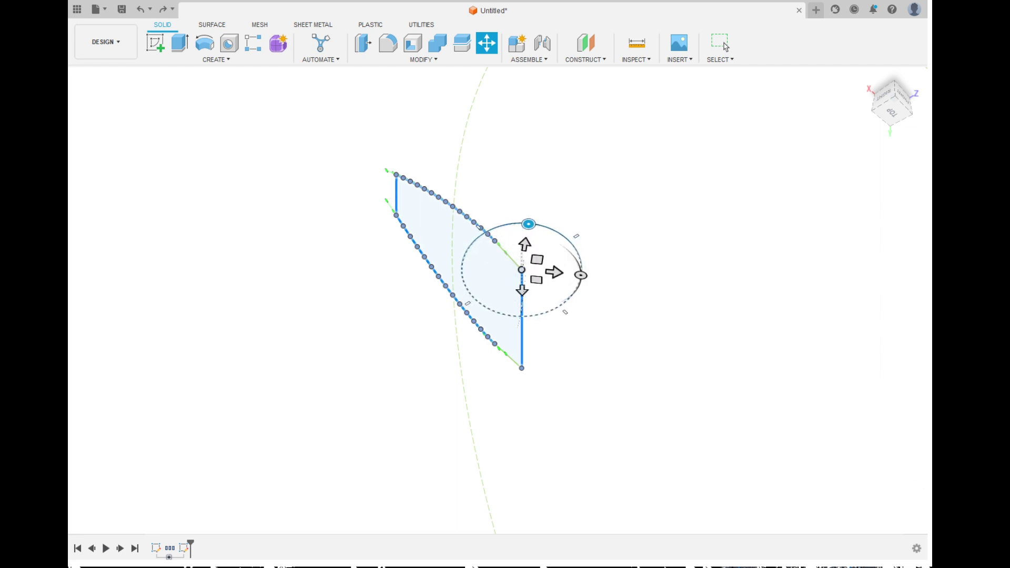
key("Escape")
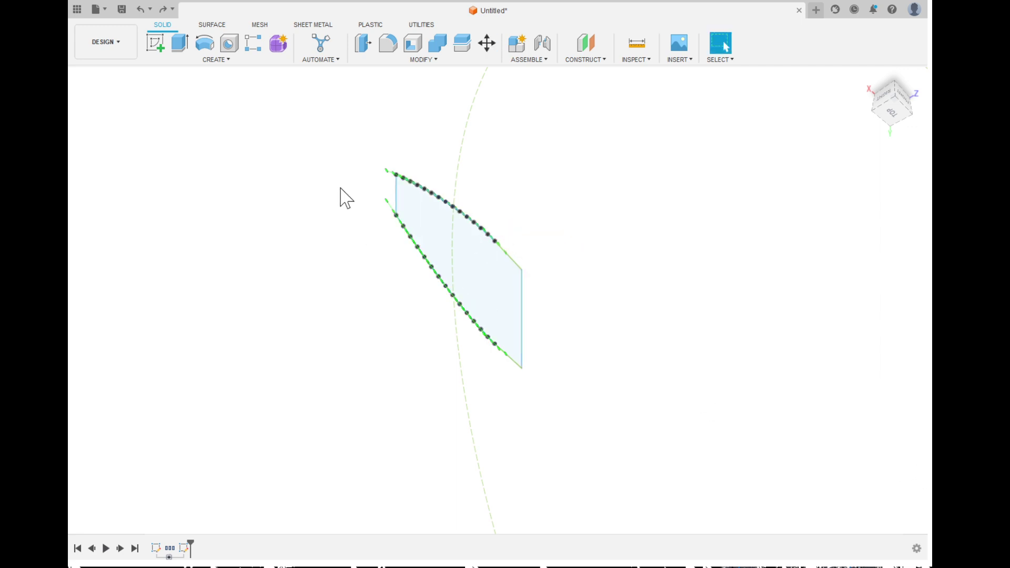
- Try to rotate the whole tooth outline, including its spline points, about the middle of its root edge
left_click_drag(329, 137, 595, 419)
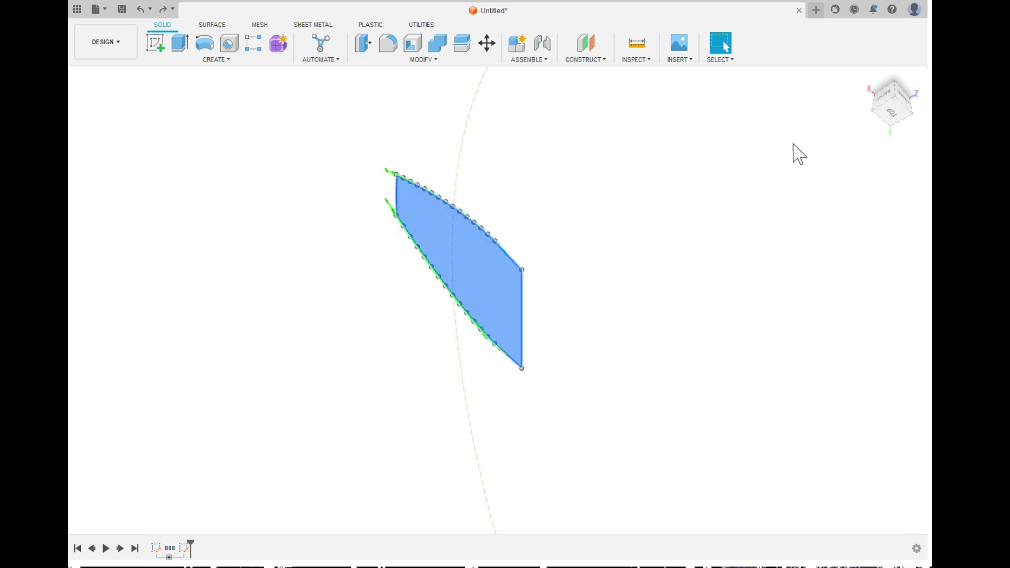
key("m")
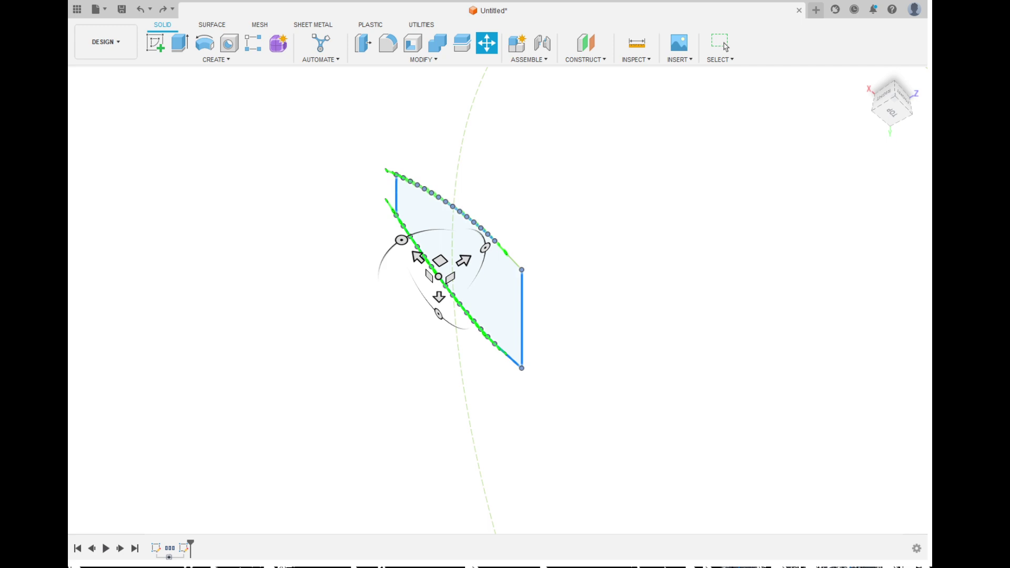
left_click(521, 368)
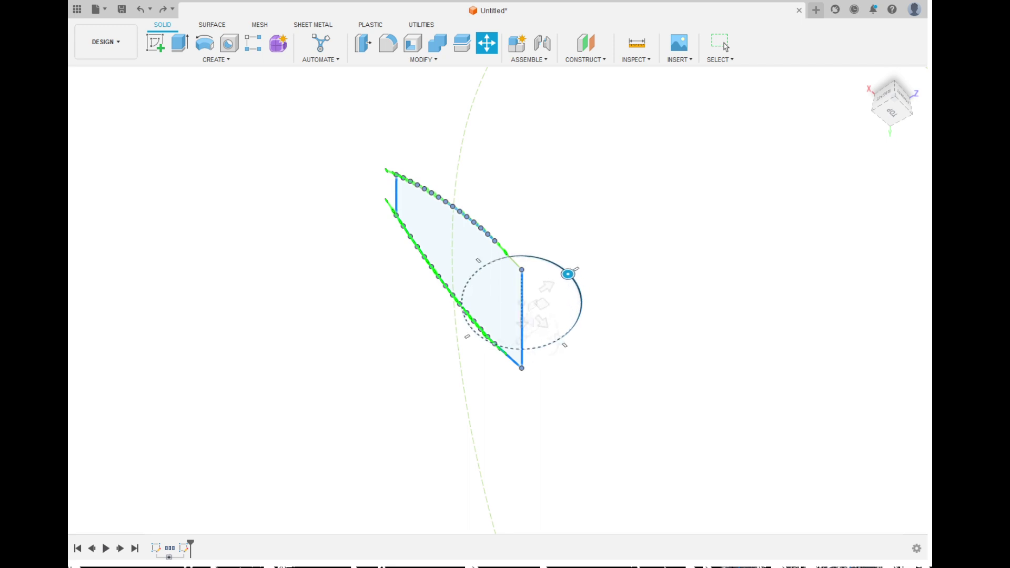
left_click_drag(568, 273, 576, 284)
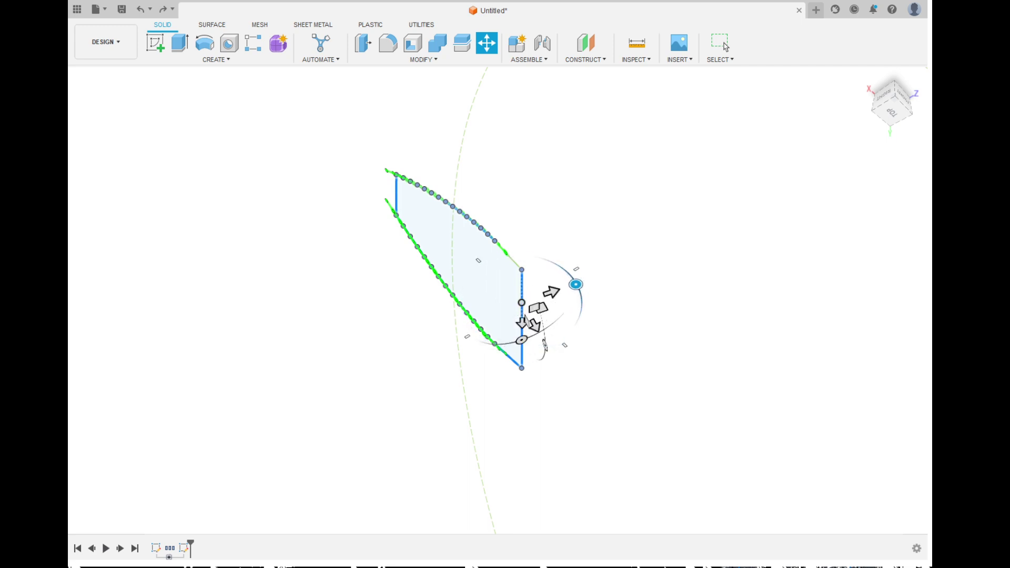
middle_click_drag(410, 489, 371, 388, "shift")
scroll(372, 388, "down", 3)
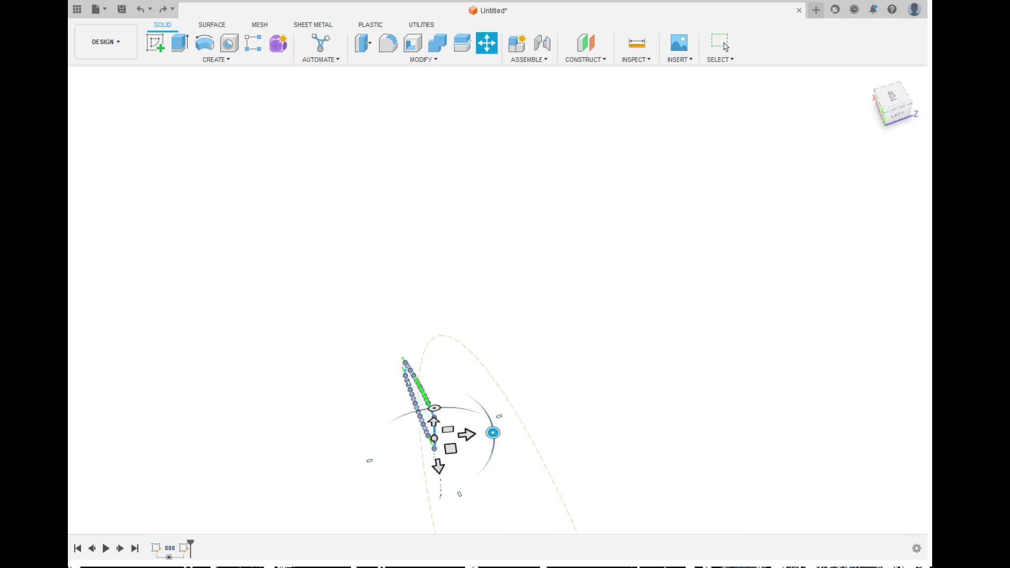
scroll(356, 446, "up", 5)
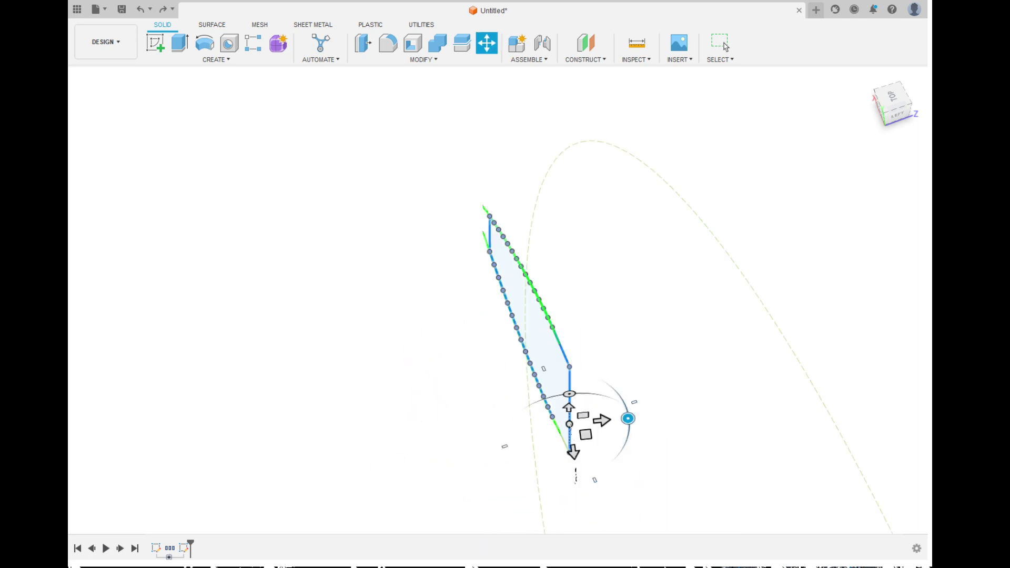
key("Return")
- Try to move the filled tooth profile beside the root circle with the Move tool
scroll(410, 331, "up", 5)
middle_click_drag(411, 331, 274, 325, "shift")
double_click(431, 331)
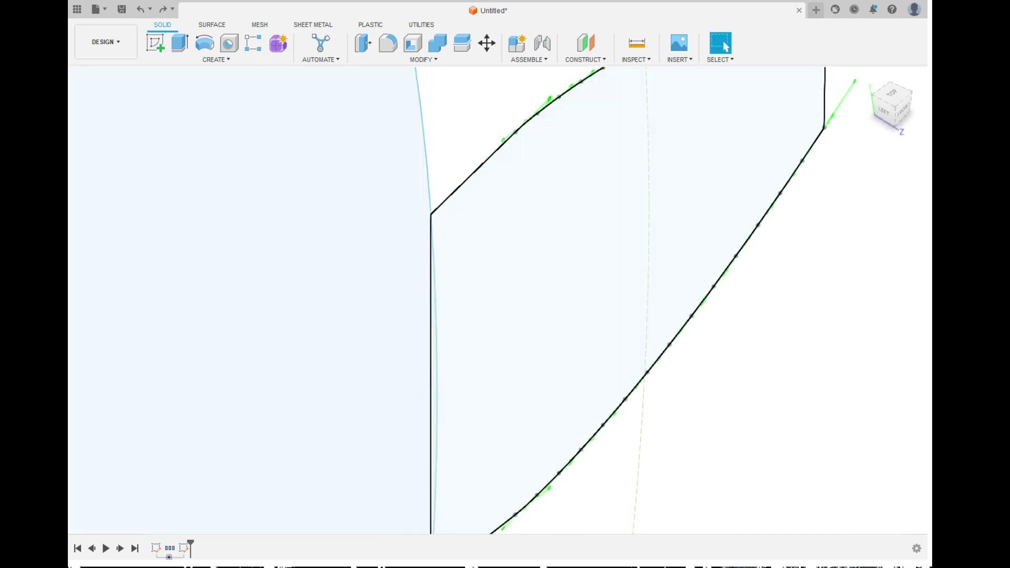
scroll(502, 314, "down", 4)
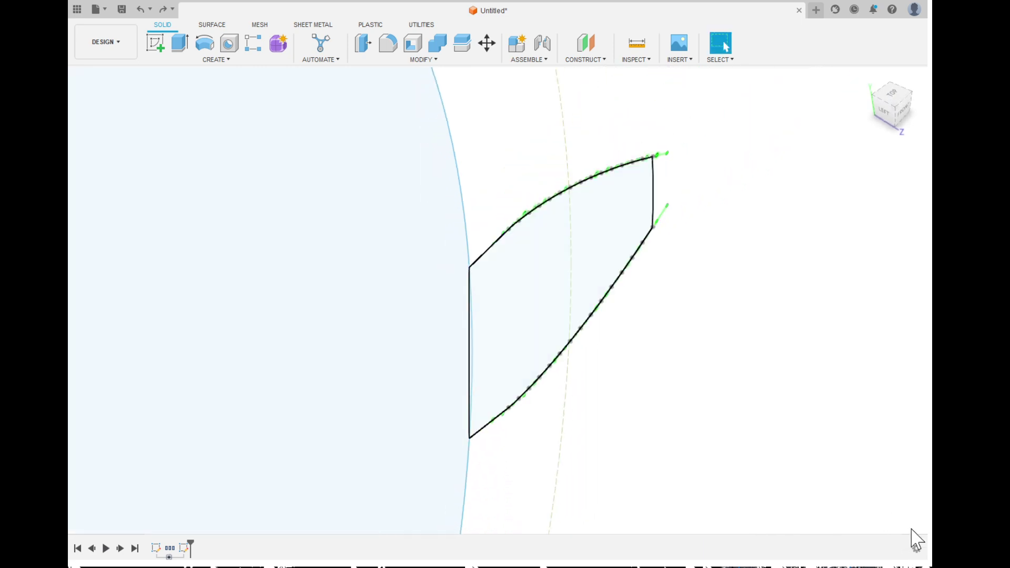
left_click(532, 308)
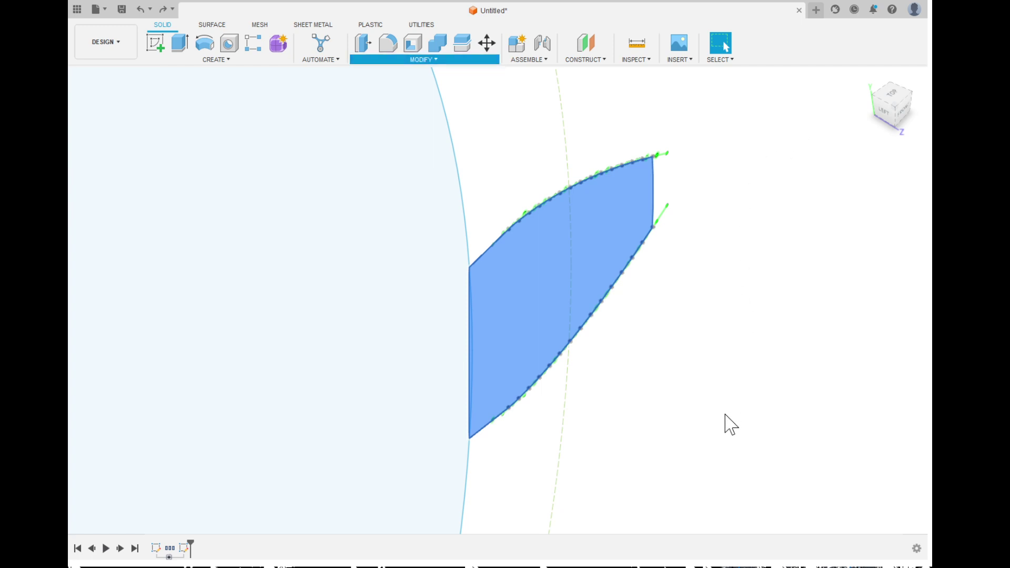
key("m")
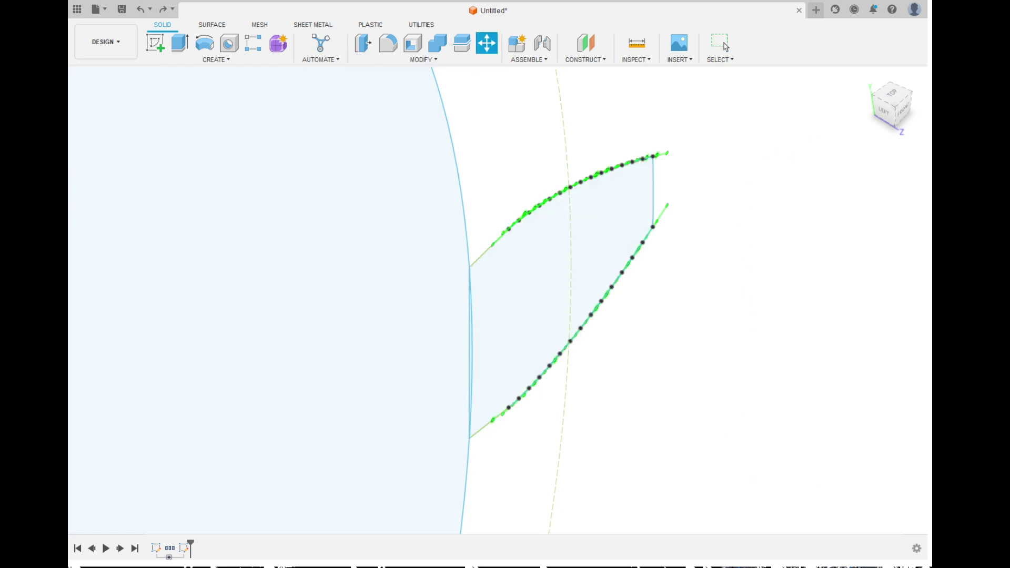
left_click(723, 44)
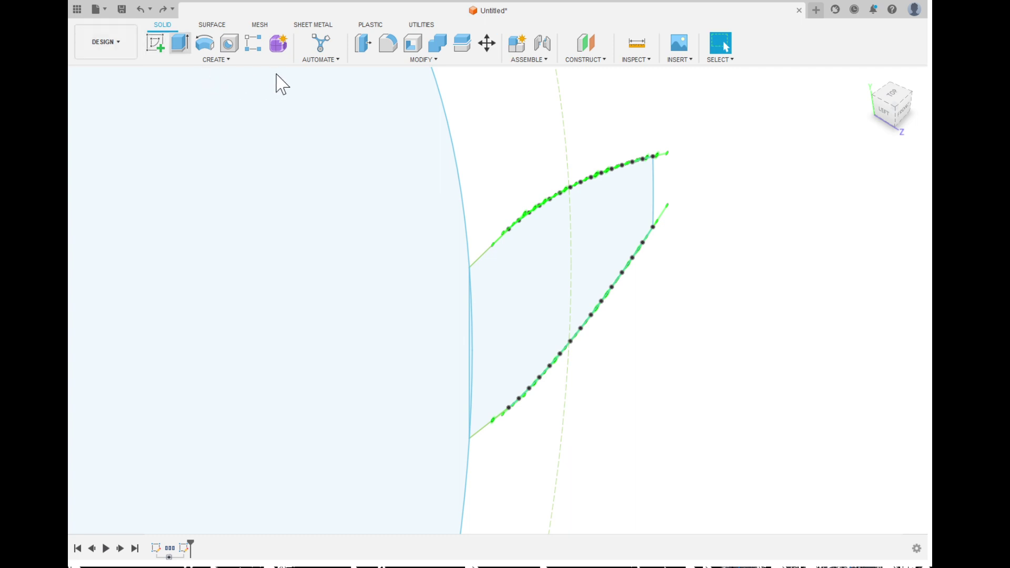
- Extrude the single tooth profile into a thin solid body
key("e")
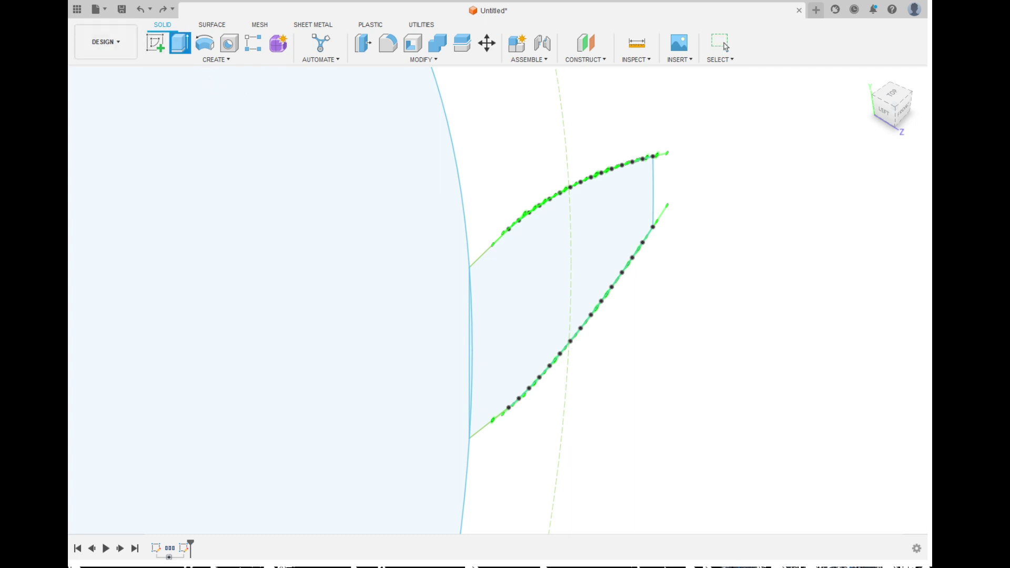
left_click(568, 273)
left_click_drag(570, 275, 579, 279)
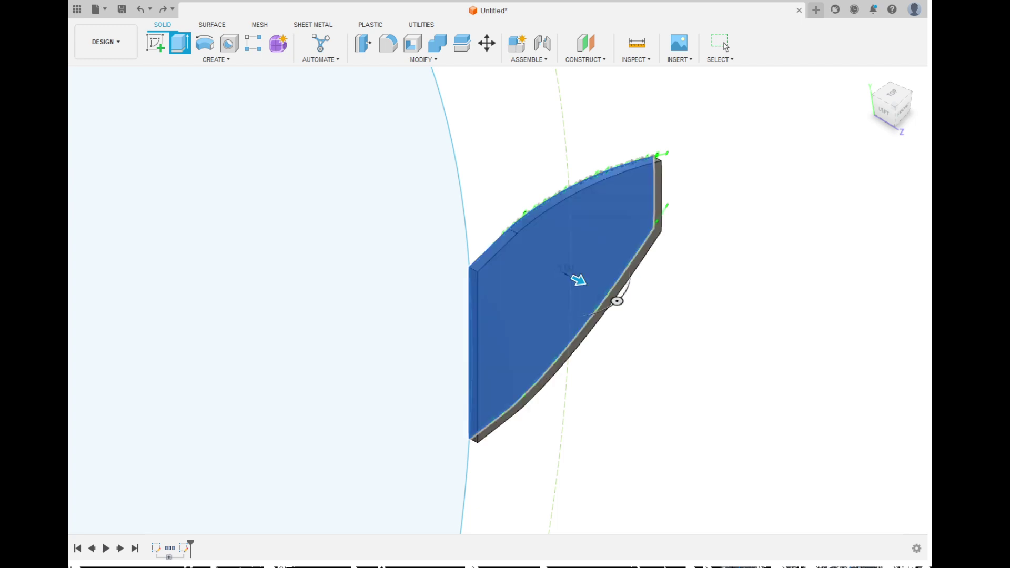
left_click(725, 47)
middle_click_drag(515, 102, 463, 186, "shift")
scroll(463, 187, "down", 3)
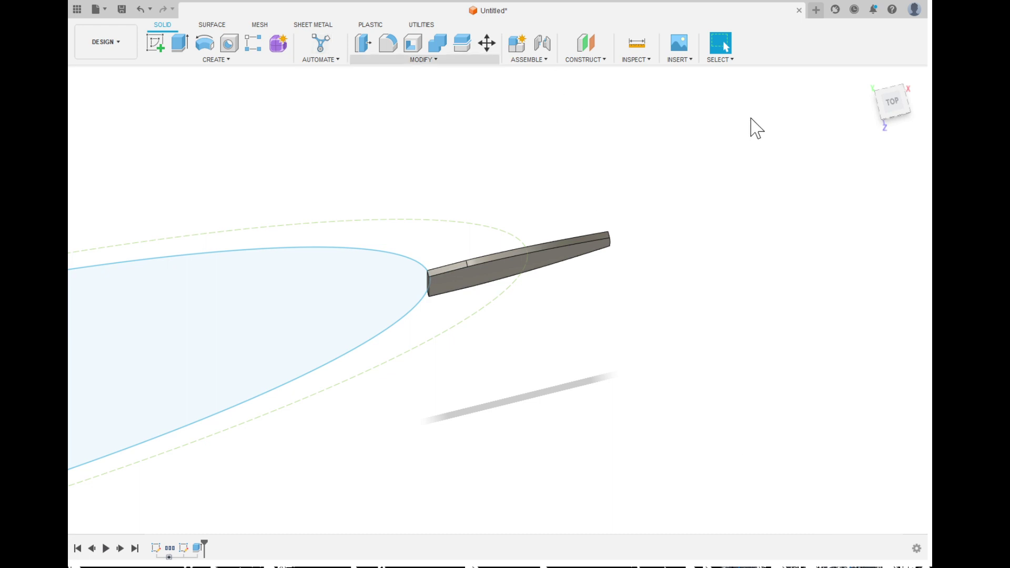
- Tilt the thin tooth body steeply out of the gear plane, rotating it about the midpoint of its root edge with Move
left_click(425, 59)
left_click(746, 463)
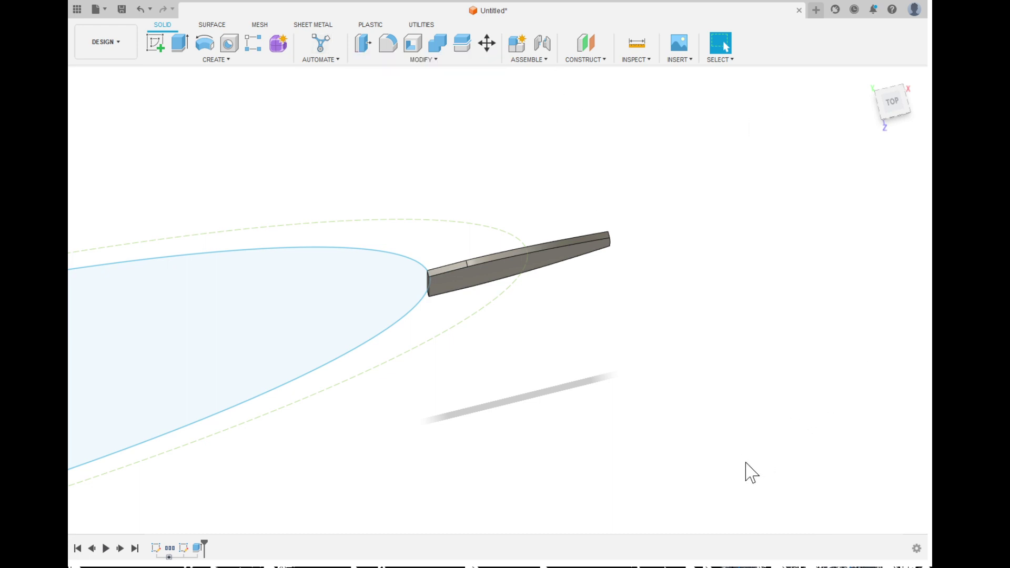
middle_click_drag(505, 336, 558, 263, "shift")
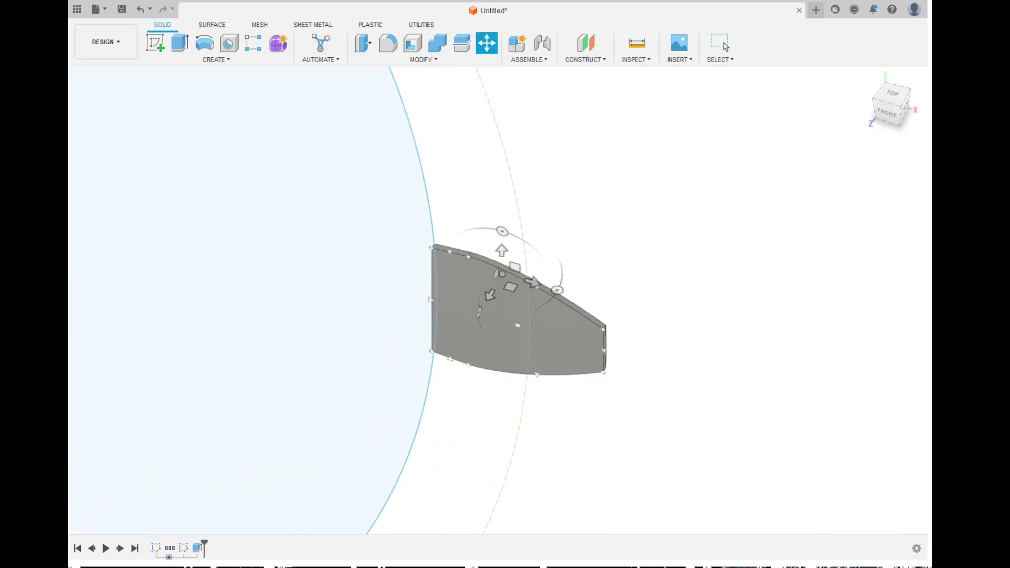
left_click(431, 299)
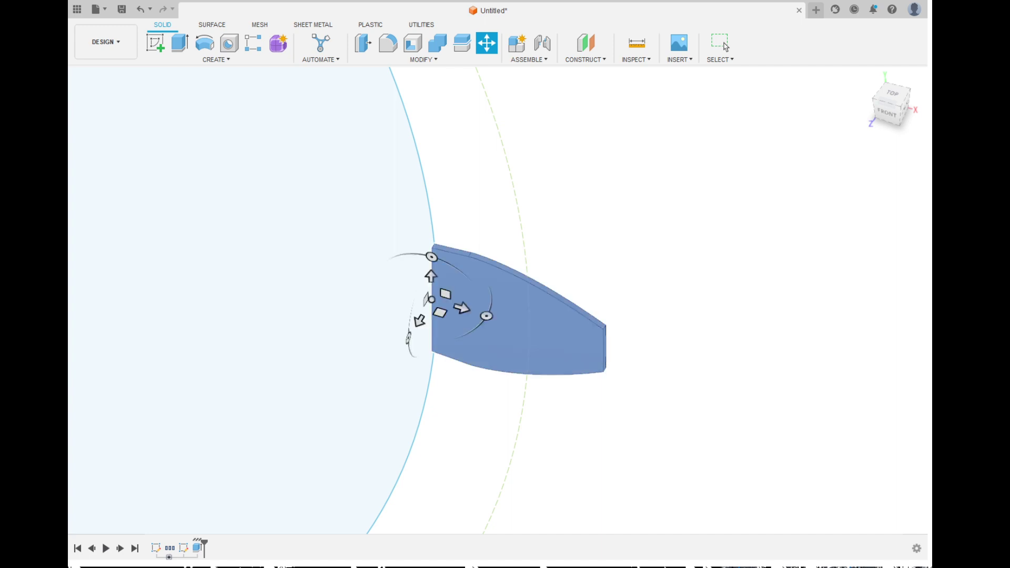
middle_click_drag(505, 311, 512, 337, "shift")
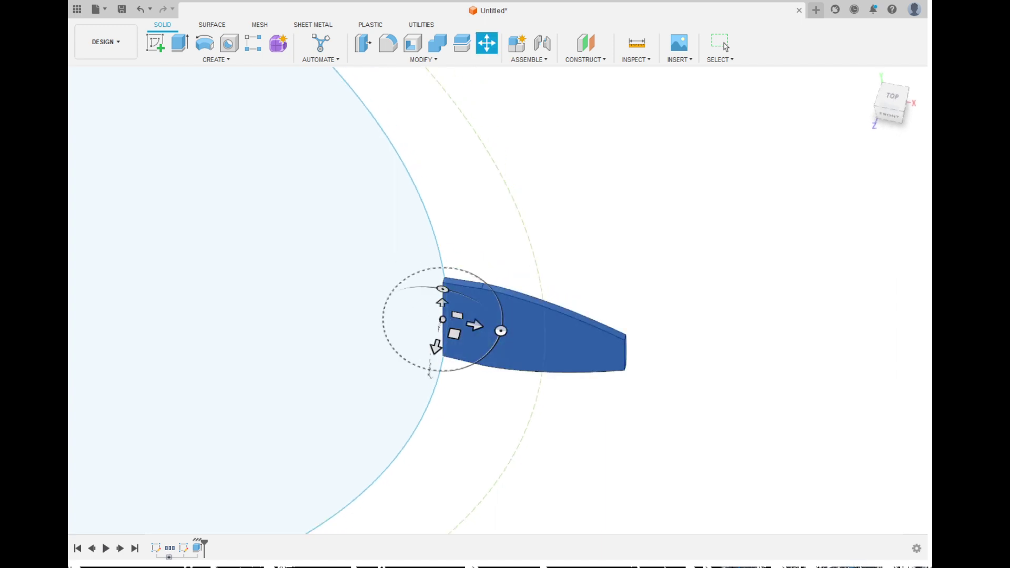
left_click_drag(500, 331, 493, 292)
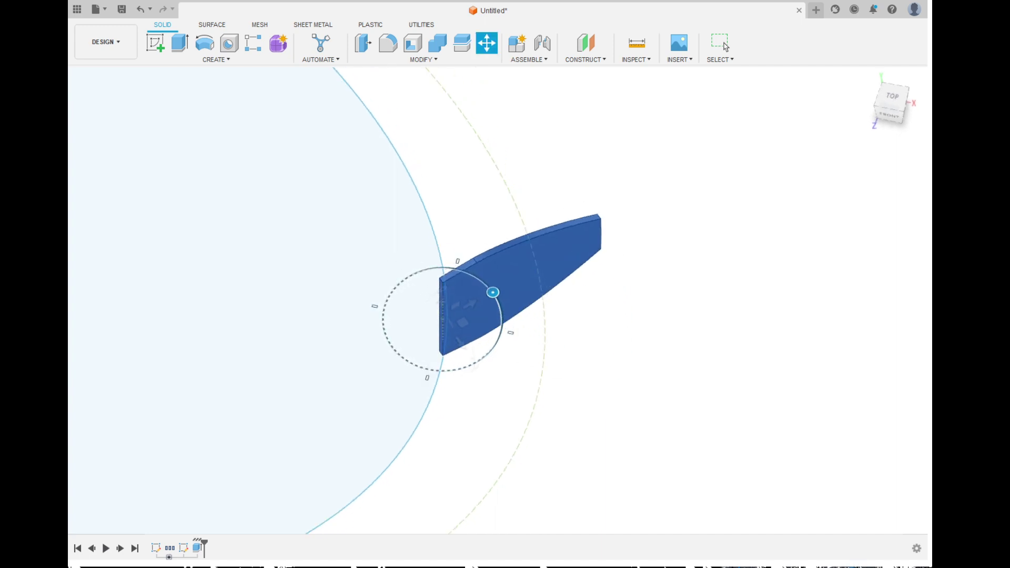
middle_click_drag(505, 337, 578, 479, "shift")
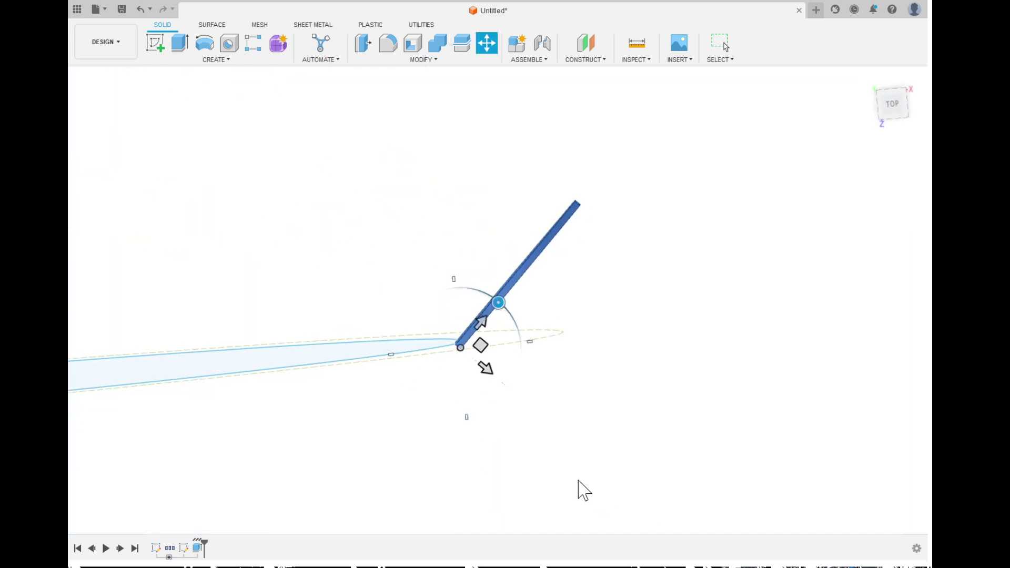
scroll(578, 480, "down", 5)
scroll(638, 478, "up", 5)
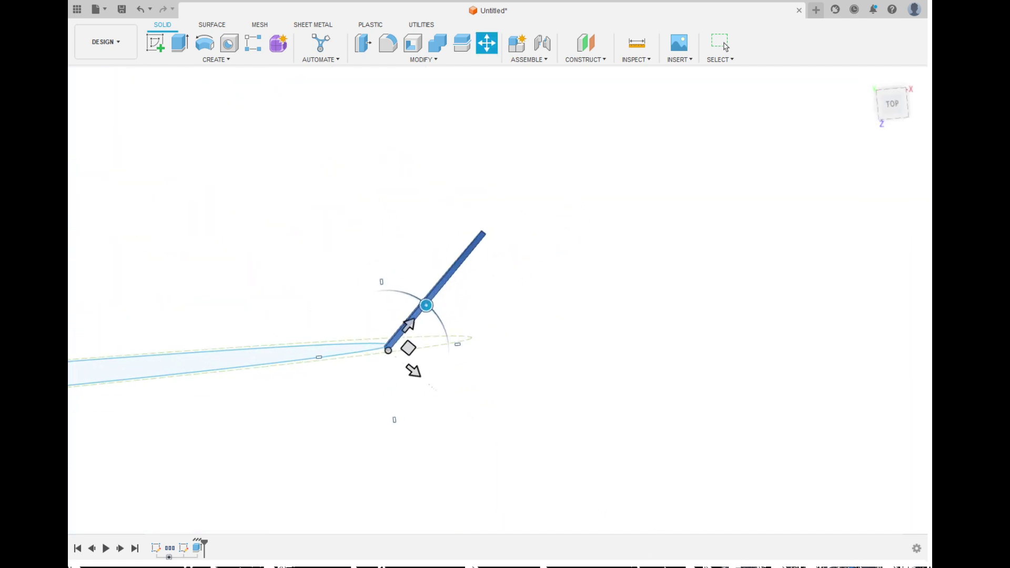
left_click(725, 47)
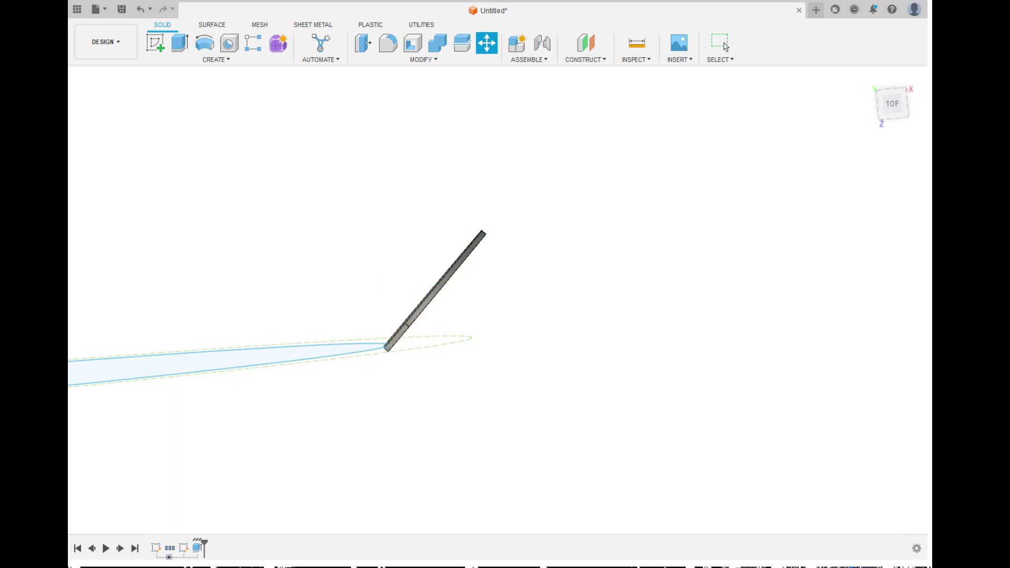
mouse_move(463, 255)
middle_mouse_down("shift")
mouse_move(489, 342)
mouse_move(473, 329)
mouse_move(486, 311)
middle_mouse_up("shift")
left_click(725, 47)
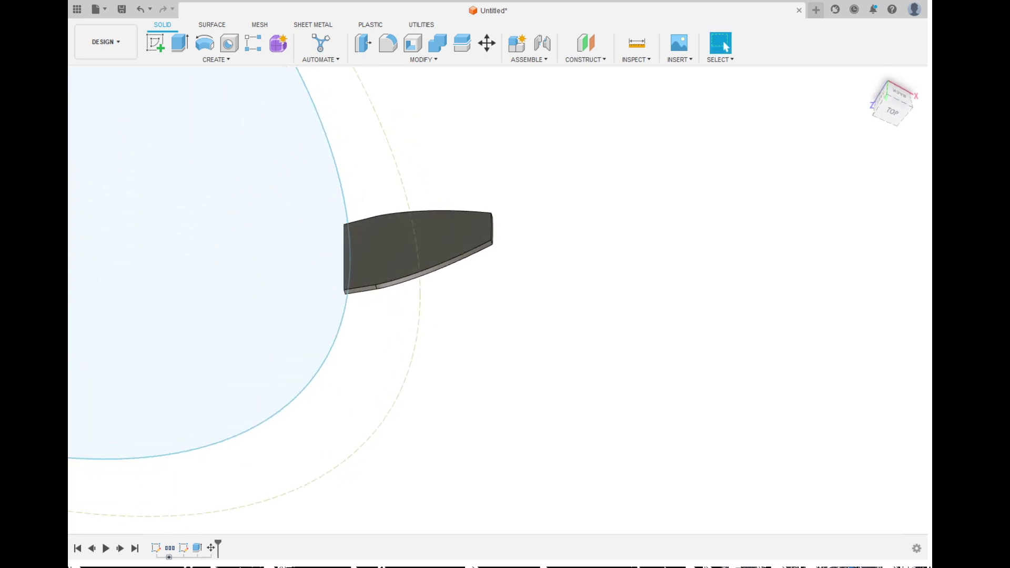
- Extrude the large flat face of the tilted thin tooth body by 30 mm to form a full-width tooth
middle_click_drag(403, 379, 410, 408, "shift")
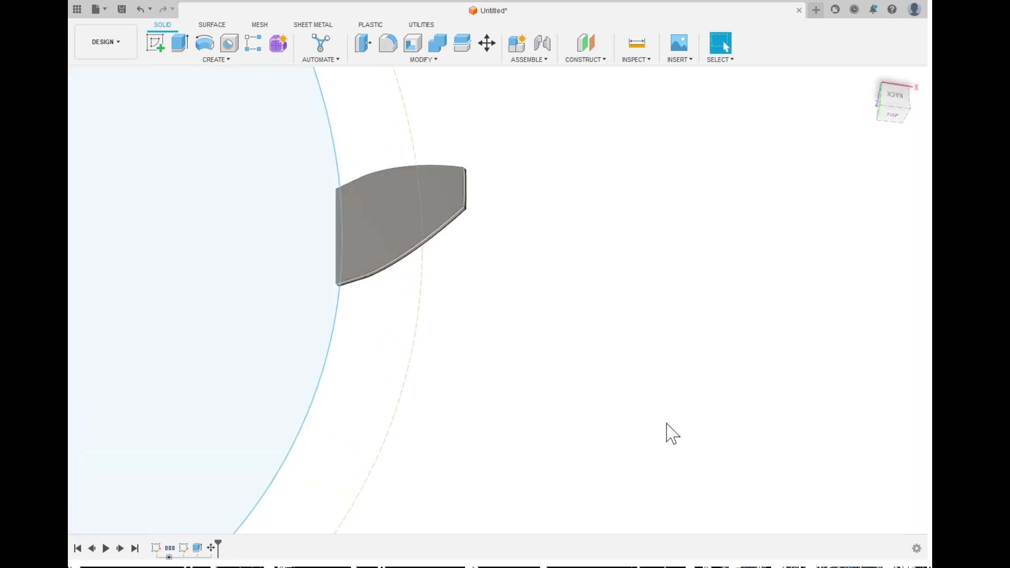
left_click(408, 213)
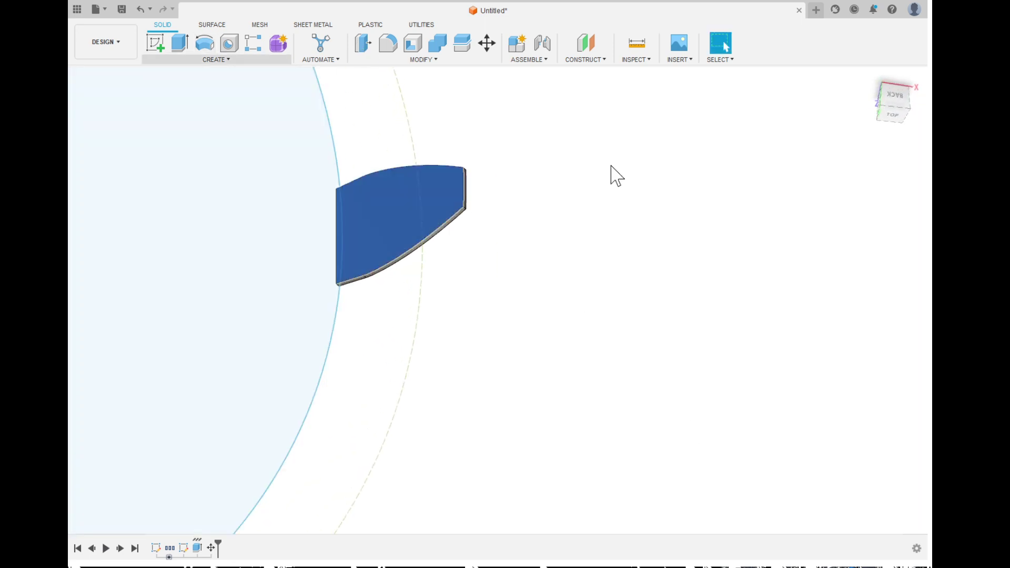
middle_click_drag(611, 165, 477, 322, "shift")
left_click(179, 43)
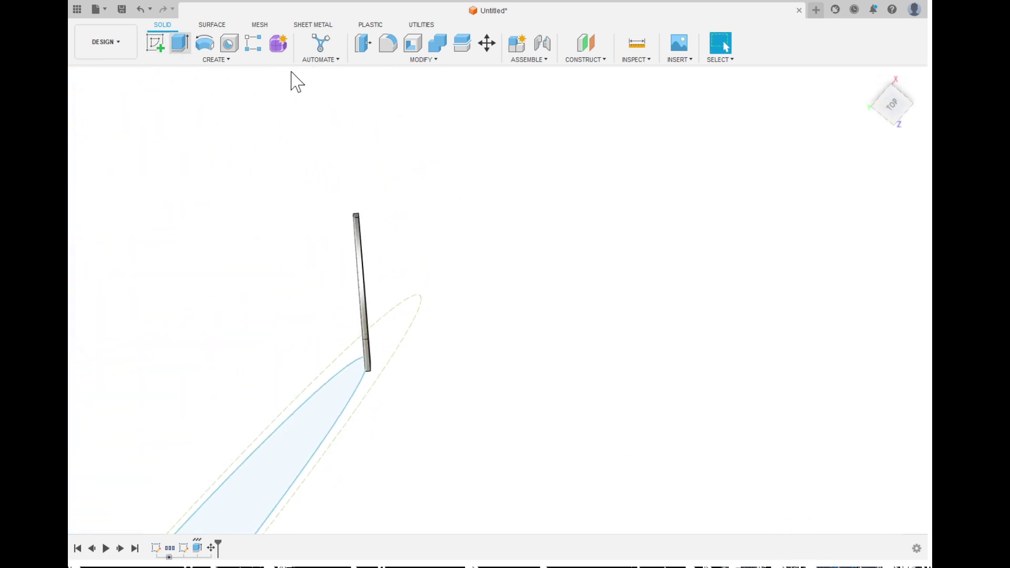
middle_click_drag(917, 553, 410, 328, "shift")
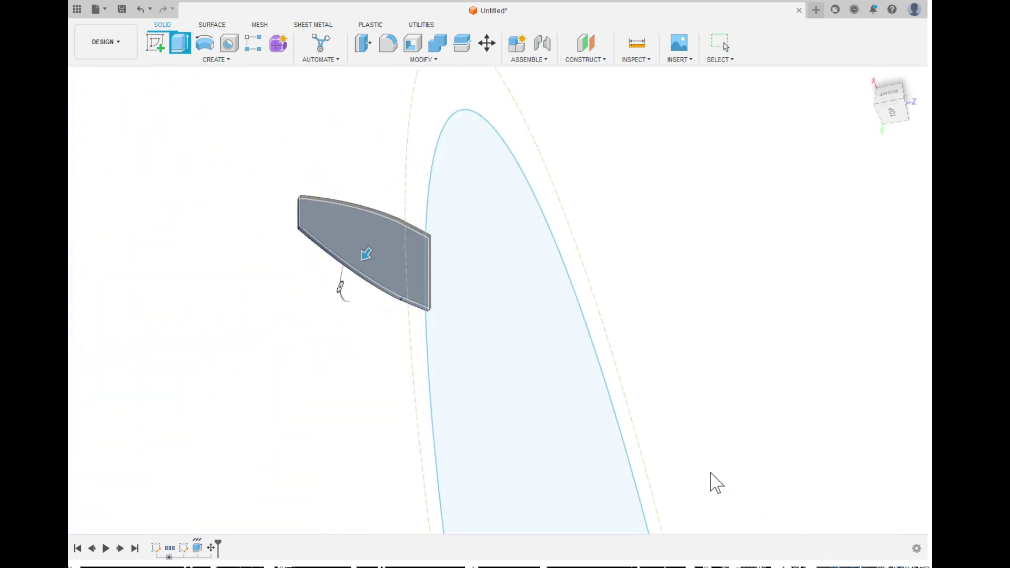
type("-1")
middle_click_drag(642, 563, 608, 567, "shift")
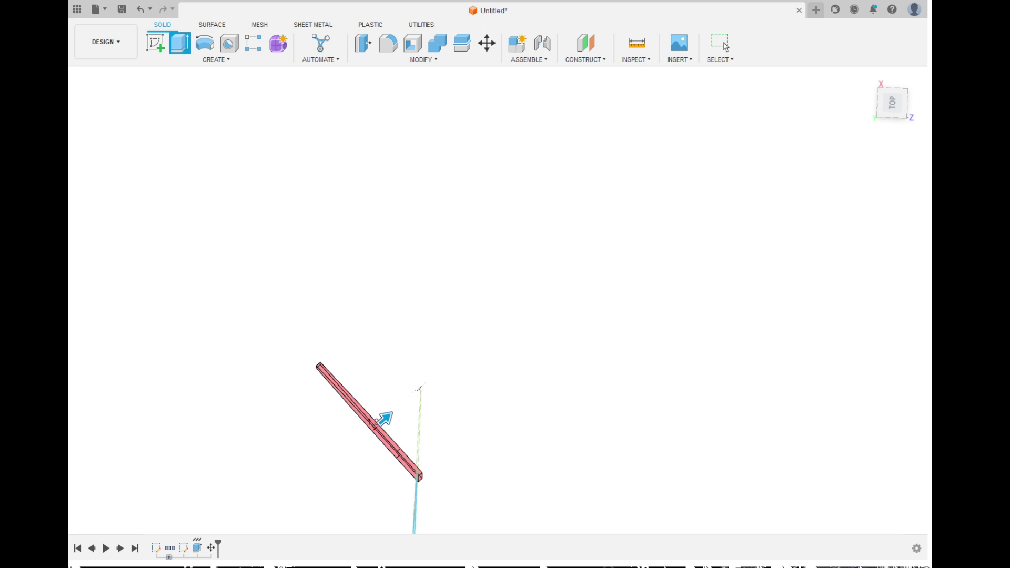
scroll(379, 371, "down", 3)
scroll(336, 404, "up", 2)
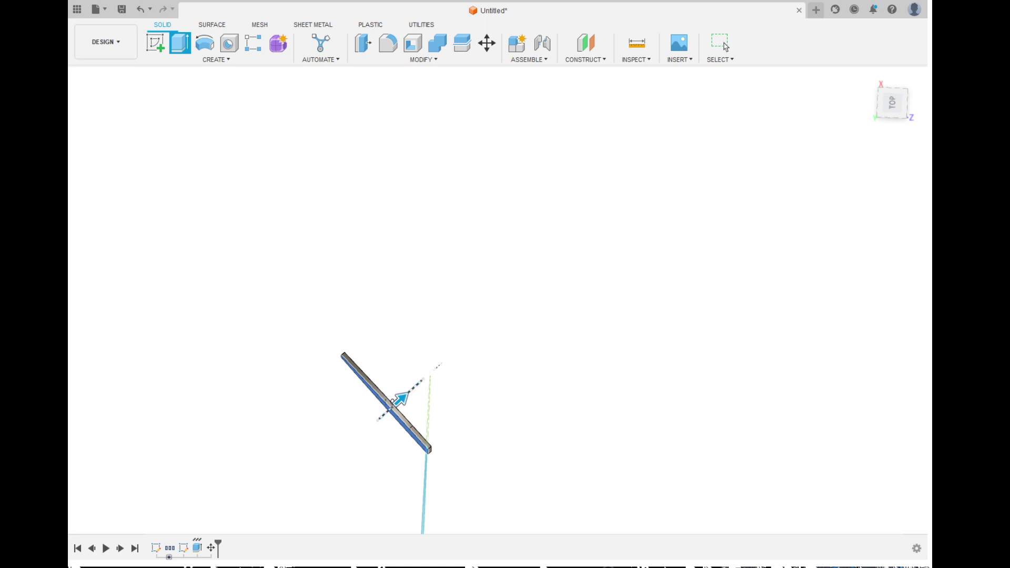
left_click_drag(401, 398, 499, 310)
scroll(533, 279, "down", 2)
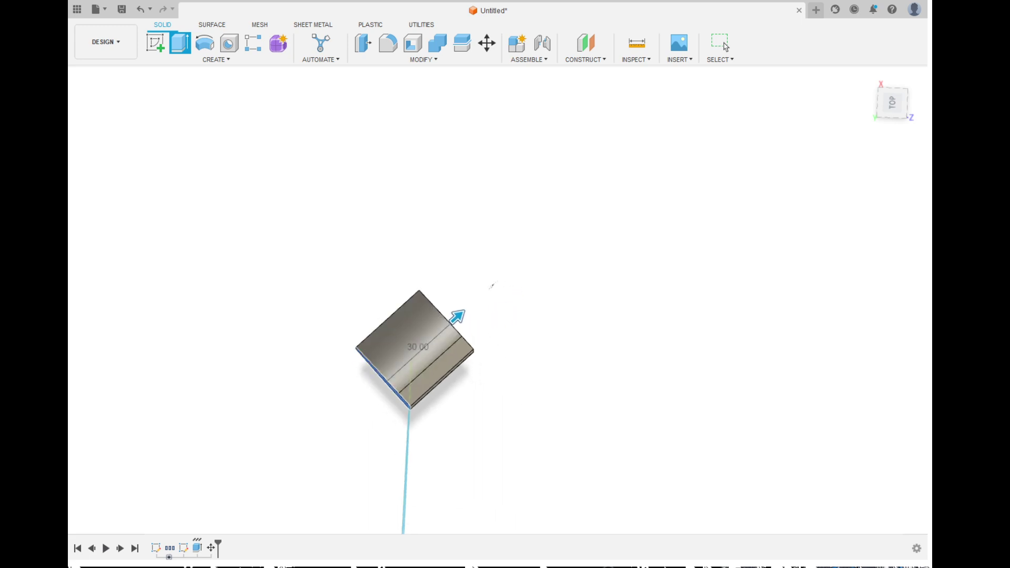
key("Return")
- Create a circular pattern of the extruded tooth body around the gear's root circle with a quantity of 24
middle_click_drag(570, 555, 765, 392, "shift")
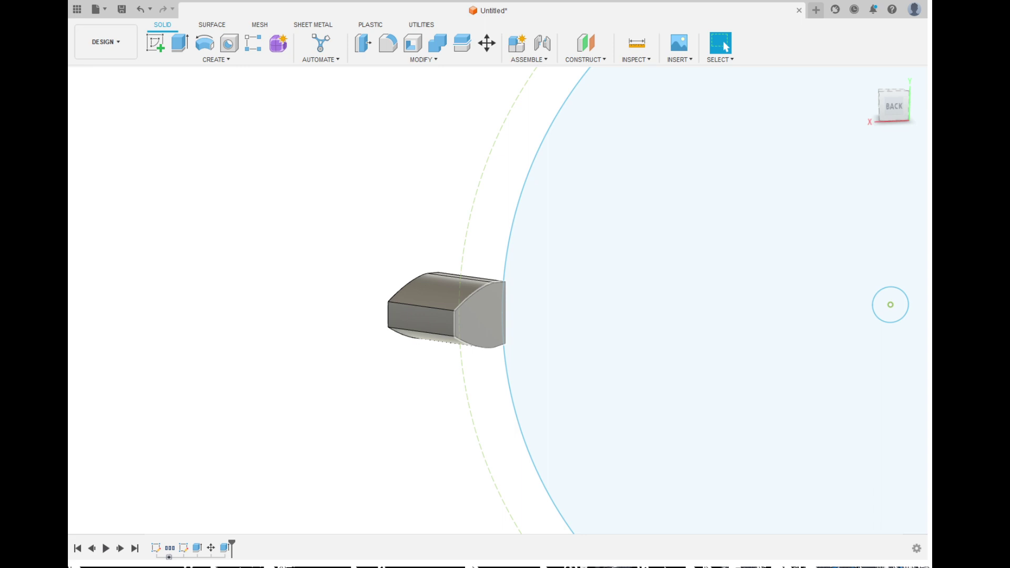
scroll(398, 329, "down", 5)
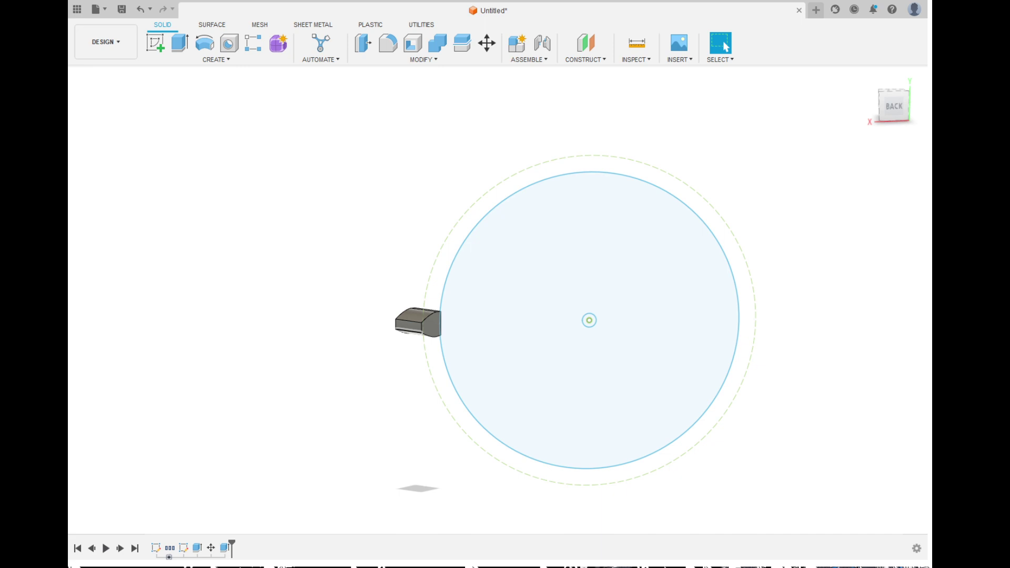
mouse_move(575, 319)
middle_mouse_down("shift")
mouse_move(610, 312)
mouse_move(584, 320)
middle_mouse_up("shift")
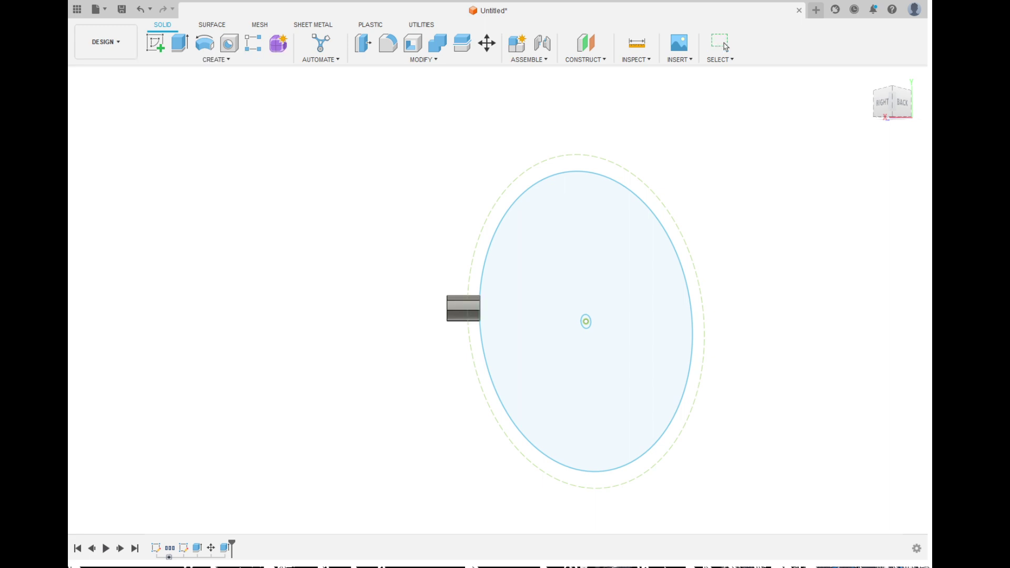
middle_click_drag(463, 336, 410, 395, "shift")
scroll(509, 345, "down", 2)
scroll(459, 357, "up", 8)
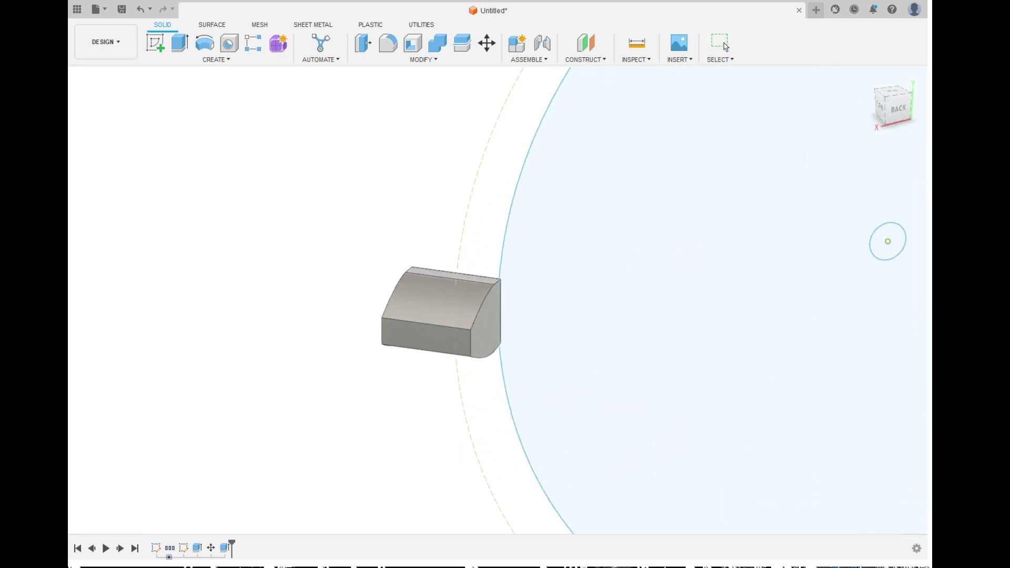
double_click(468, 336)
scroll(492, 338, "down", 3)
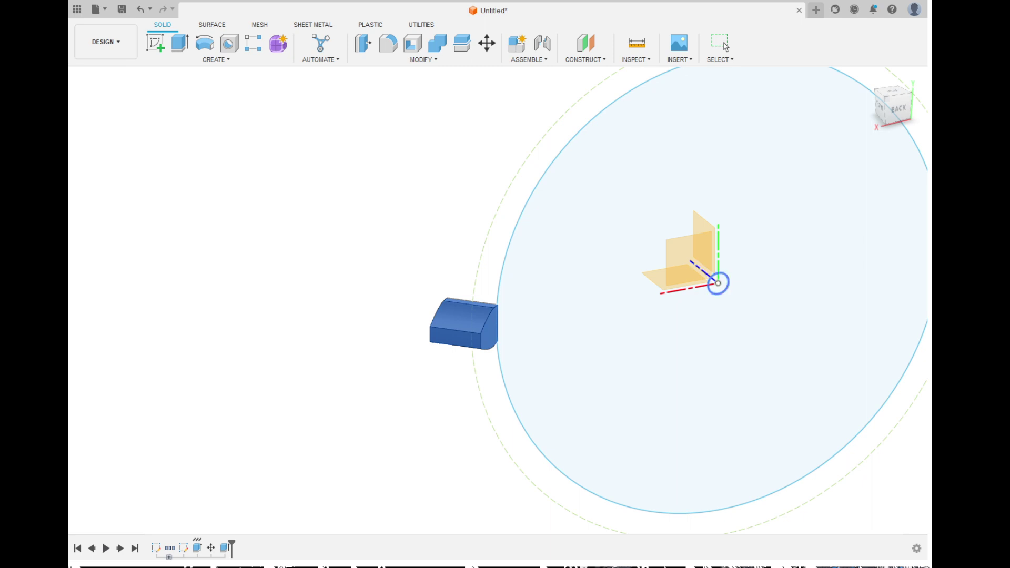
scroll(841, 505, "down", 5)
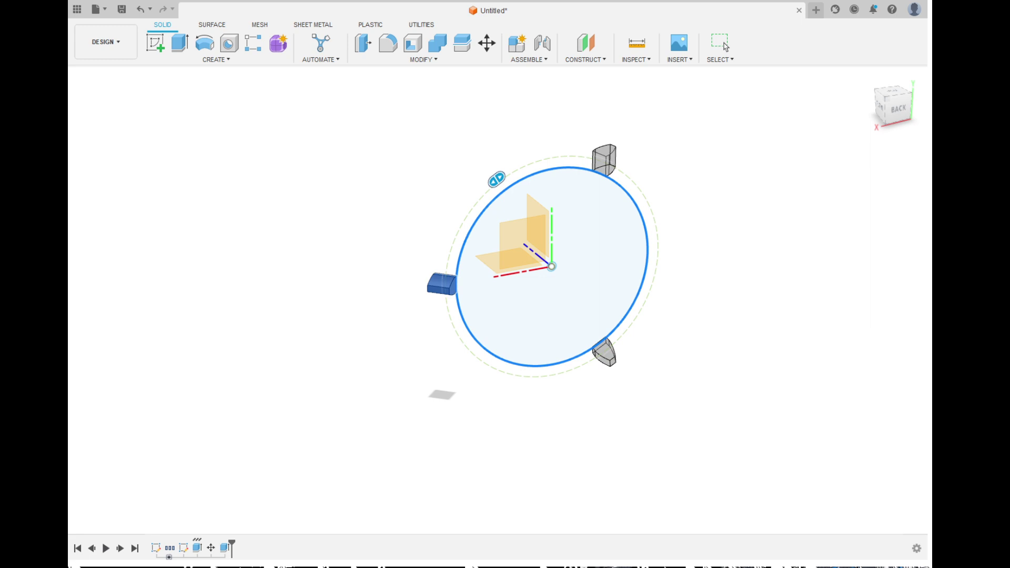
type("24")
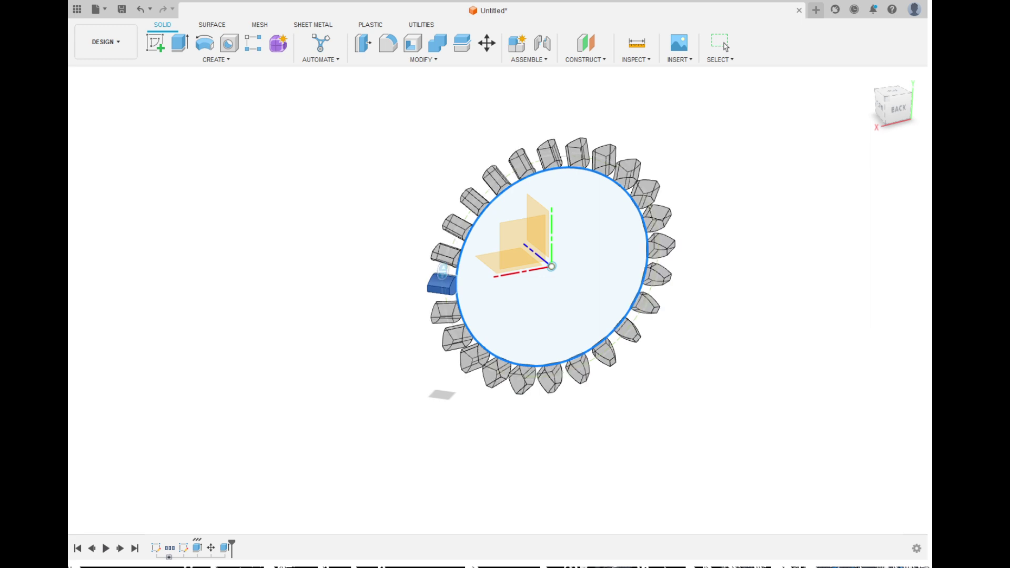
mouse_move(551, 266)
middle_mouse_down("shift")
mouse_move(504, 221)
mouse_move(518, 241)
mouse_move(561, 246)
mouse_move(537, 267)
middle_mouse_up("shift")
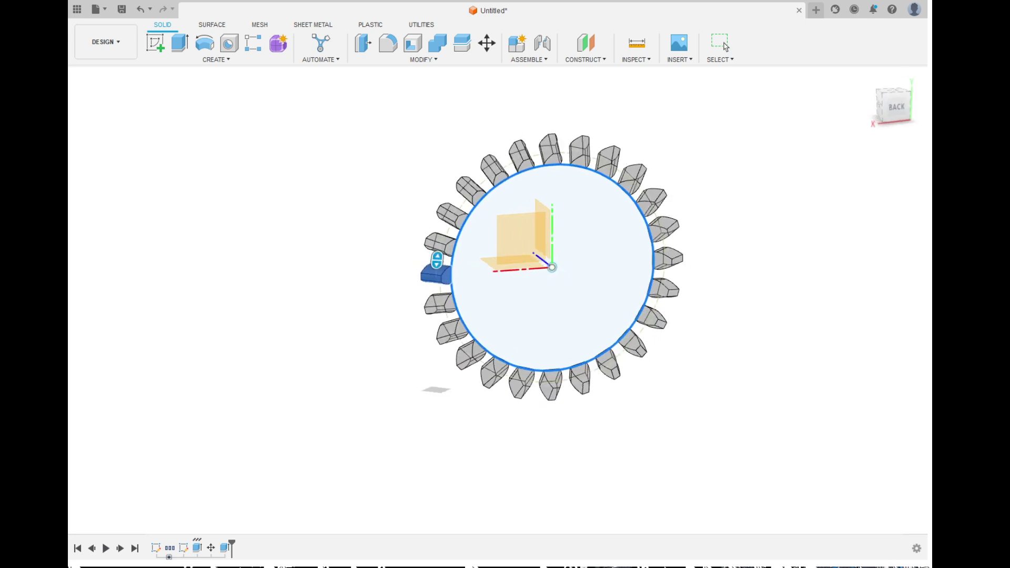
key("Return")
- Examine the ring of patterned teeth from several angles and return to the home view
scroll(755, 547, "up", 4)
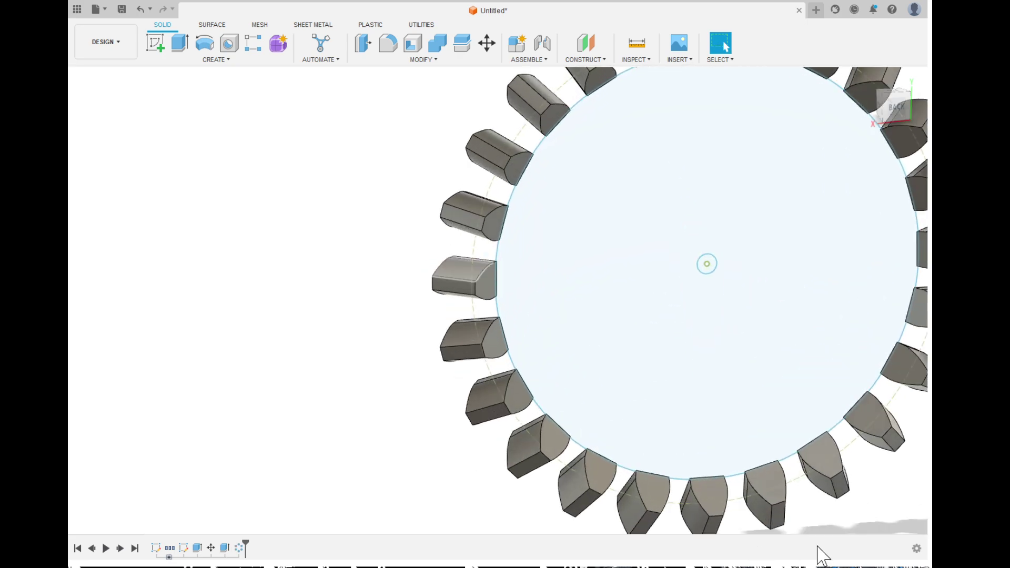
middle_click_drag(818, 555, 789, 523, "shift")
middle_click_drag(597, 257, 505, 337, "shift")
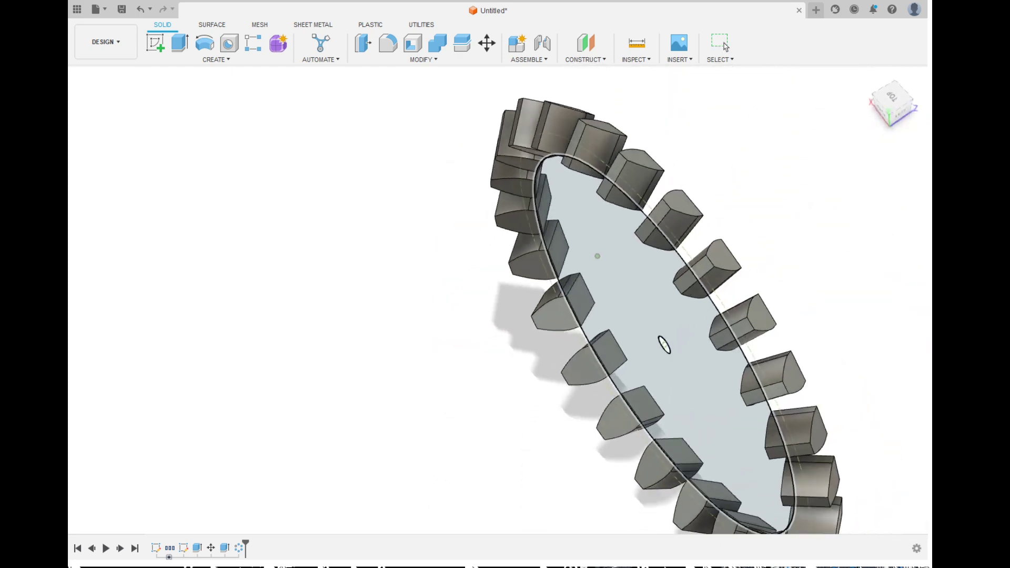
middle_click_drag(447, 320, 512, 276, "shift")
scroll(512, 276, "down", 5)
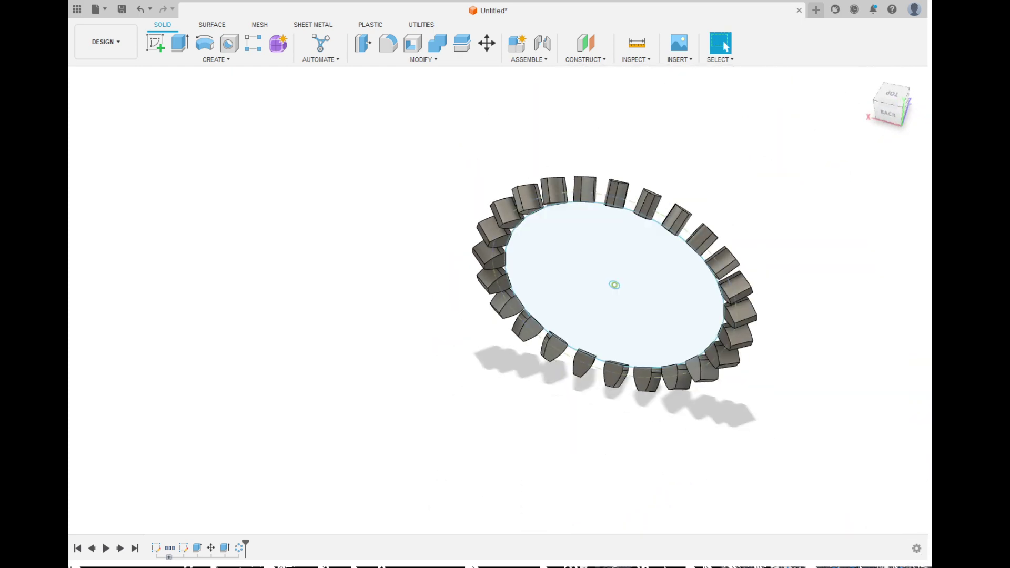
scroll(760, 232, "up", 5)
middle_click_drag(761, 231, 623, 310, "shift")
scroll(622, 310, "down", 4)
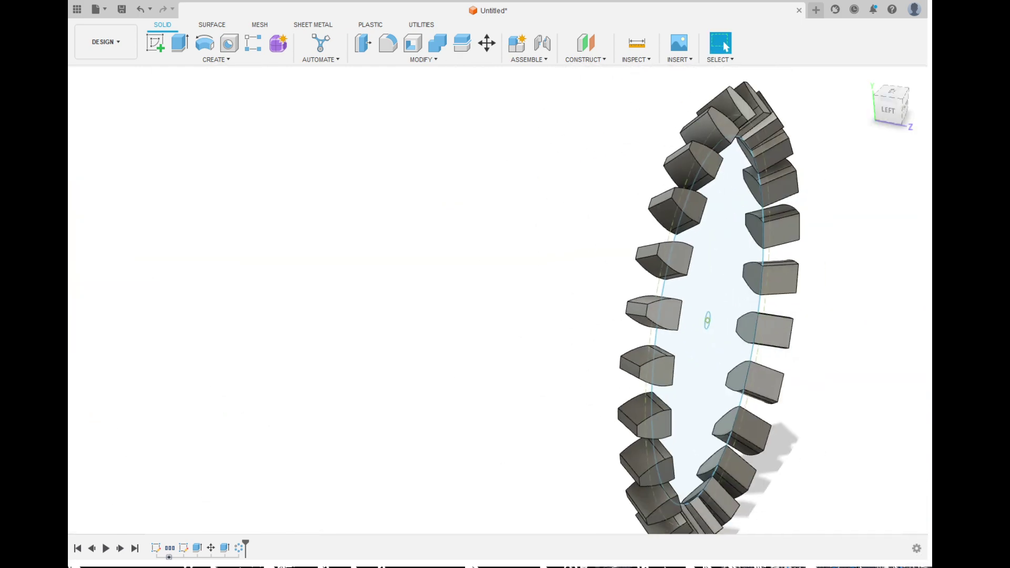
scroll(552, 300, "down", 5)
scroll(755, 365, "up", 5)
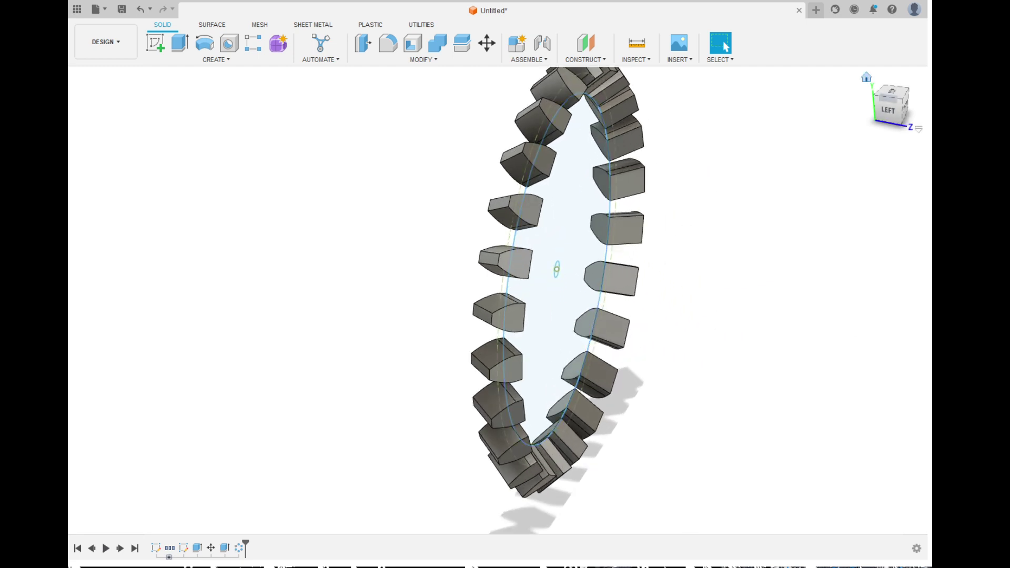
left_click(866, 78)
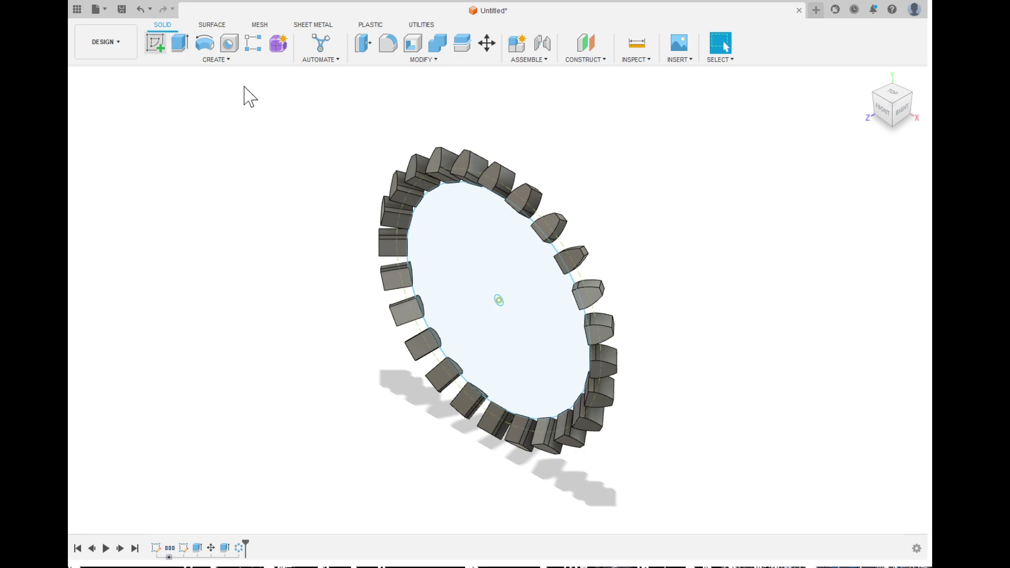
- Start a new sketch on the vertical origin plane that contains the gear's axis and cuts across the ring of teeth
left_click(155, 43)
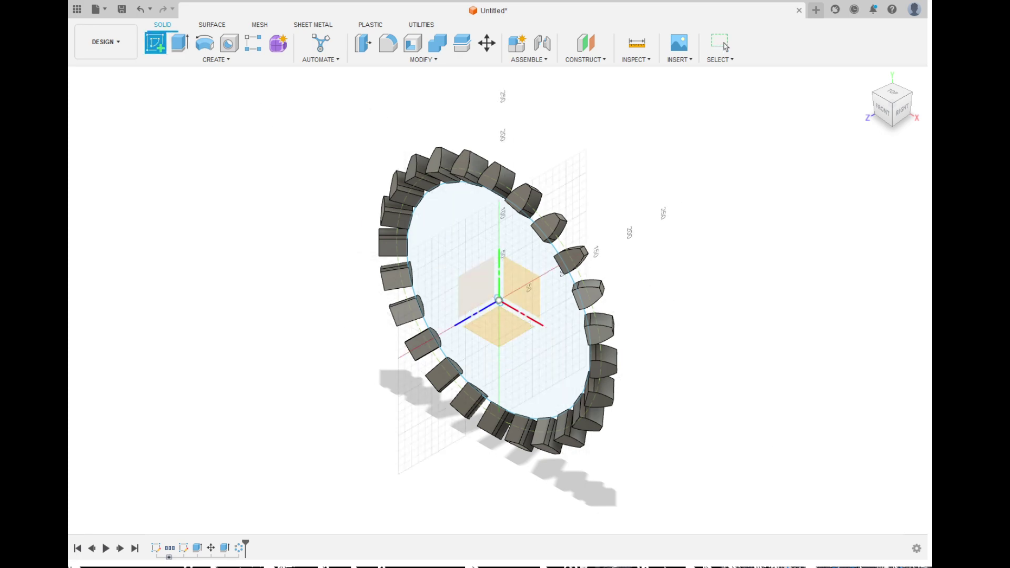
left_click(476, 287)
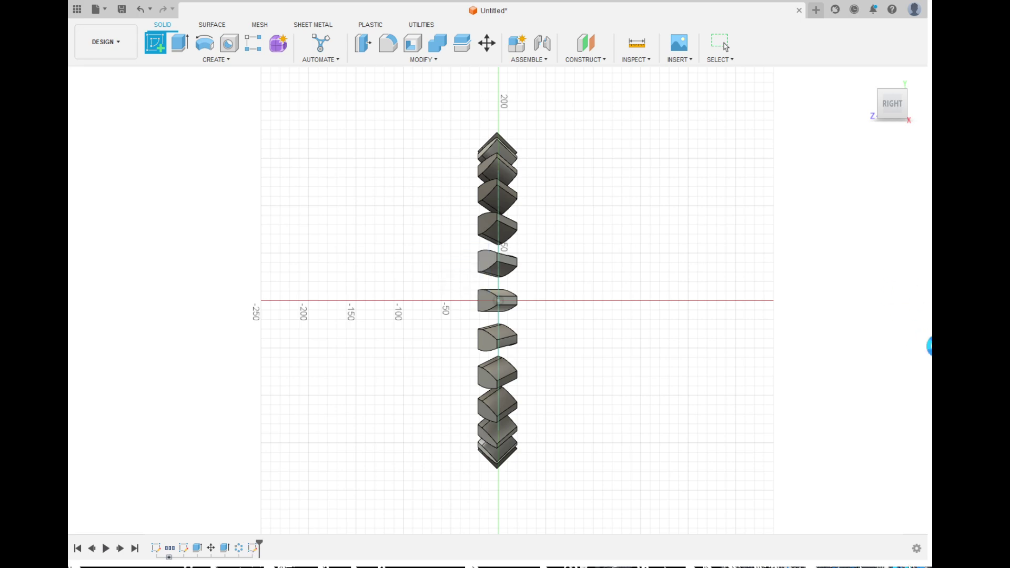
scroll(915, 368, "up", 8)
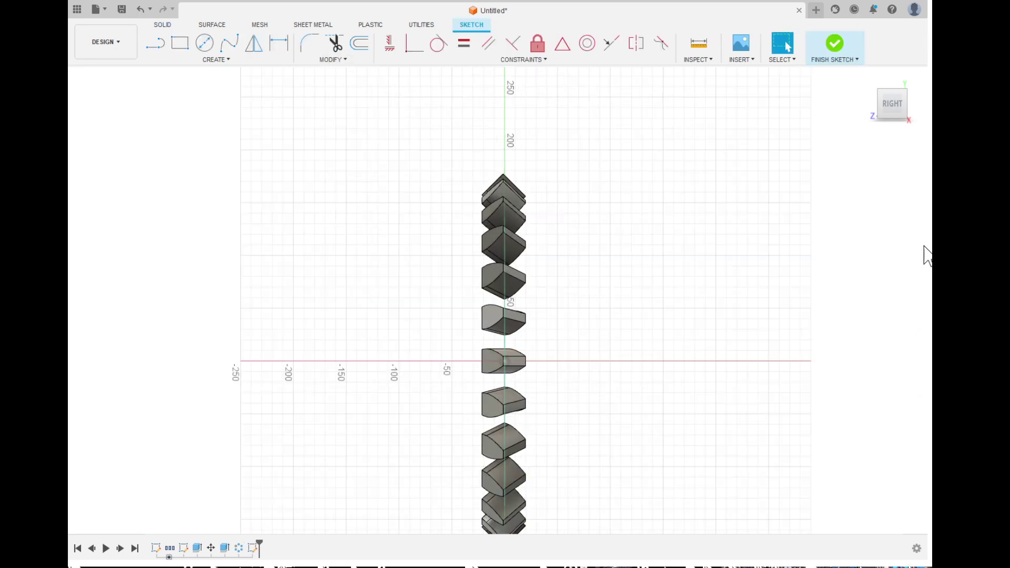
scroll(909, 520, "up", 5)
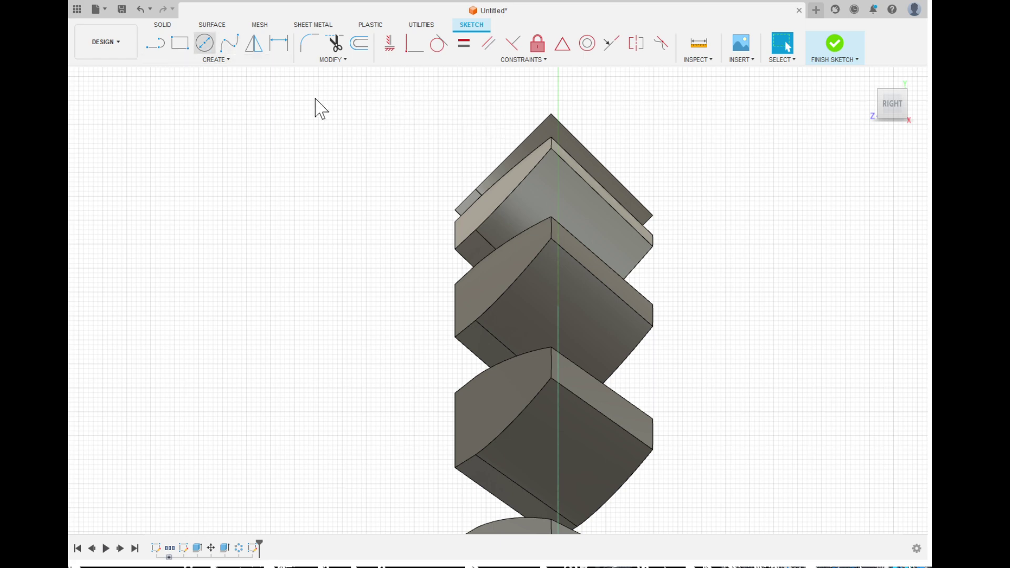
key("l")
scroll(828, 458, "down", 3)
scroll(447, 217, "down", 5)
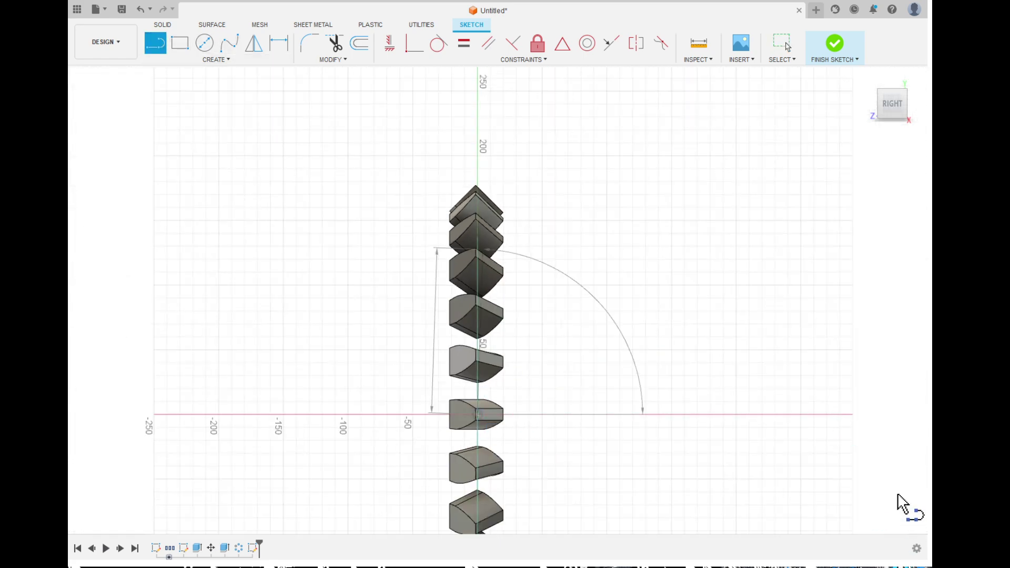
scroll(899, 495, "down", 2)
scroll(900, 494, "up", 5)
scroll(899, 494, "up", 2)
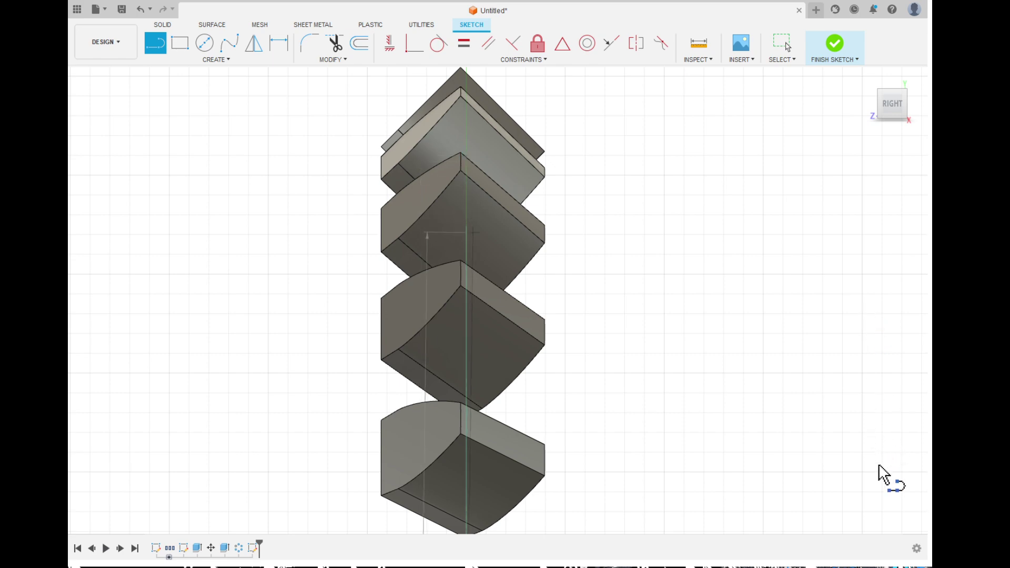
key("Escape")
- Hide all tooth bodies except the uppermost one on the vertical axis and view the sketch plane straight on
middle_click_drag(834, 556, 925, 523, "shift")
scroll(894, 513, "down", 5)
scroll(900, 507, "down", 3)
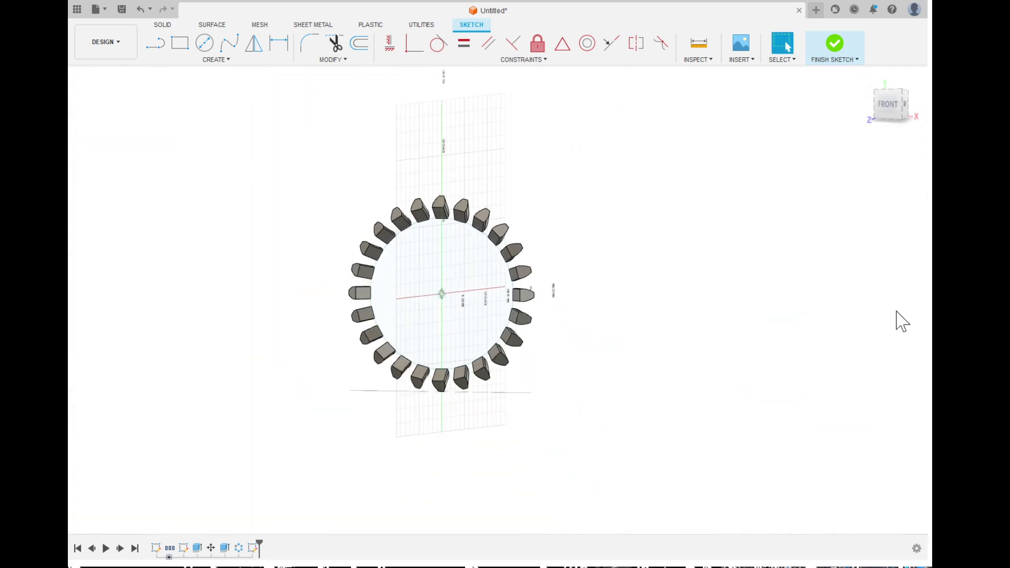
middle_click_drag(902, 320, 877, 370, "shift")
left_click_drag(452, 183, 548, 383)
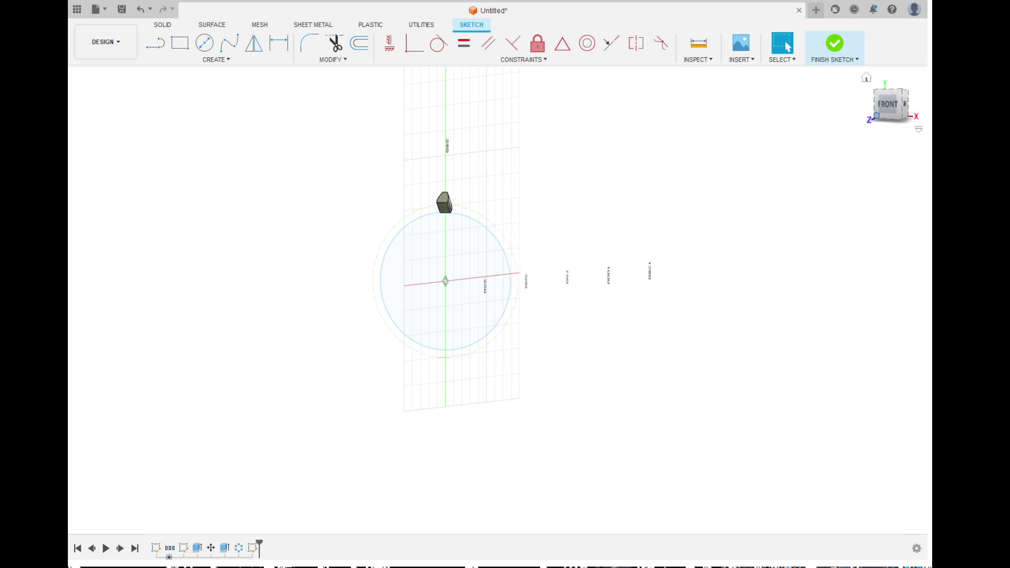
left_click(905, 104)
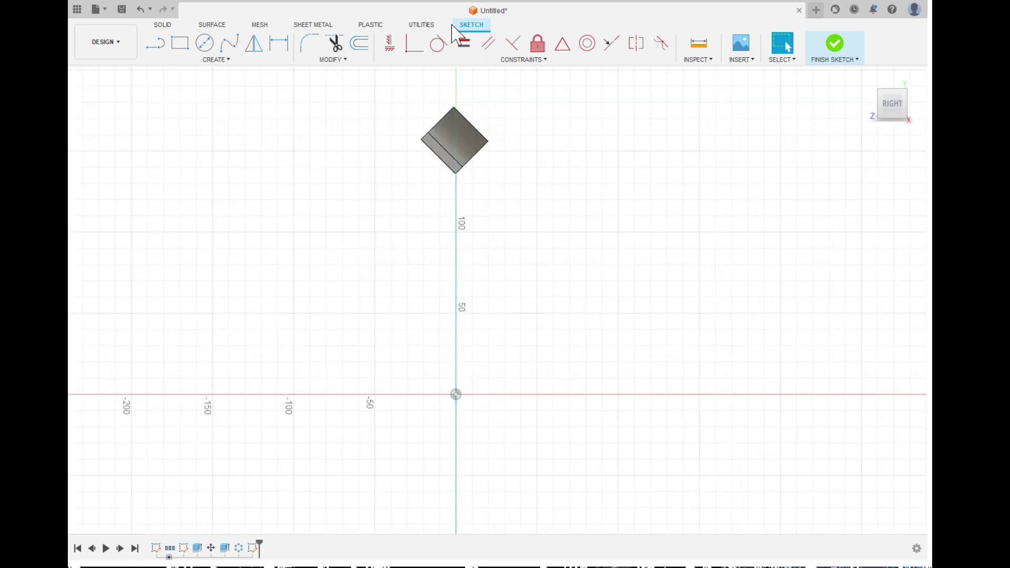
- Sketch a closed line profile from the origin to the tooth's lowest corner, along its slanted edge, straight down to the horizontal axis and back
key("l")
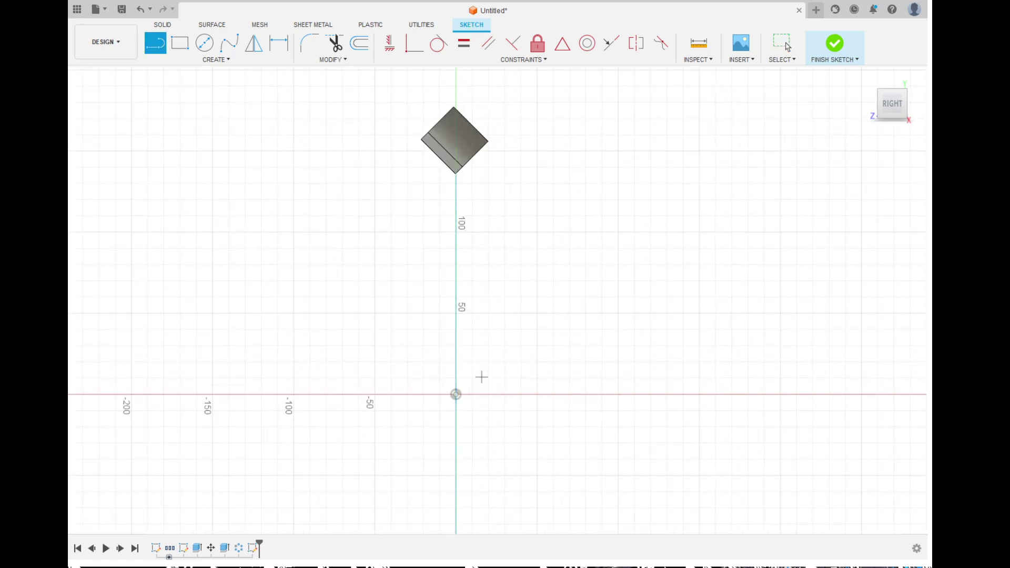
left_click(455, 394)
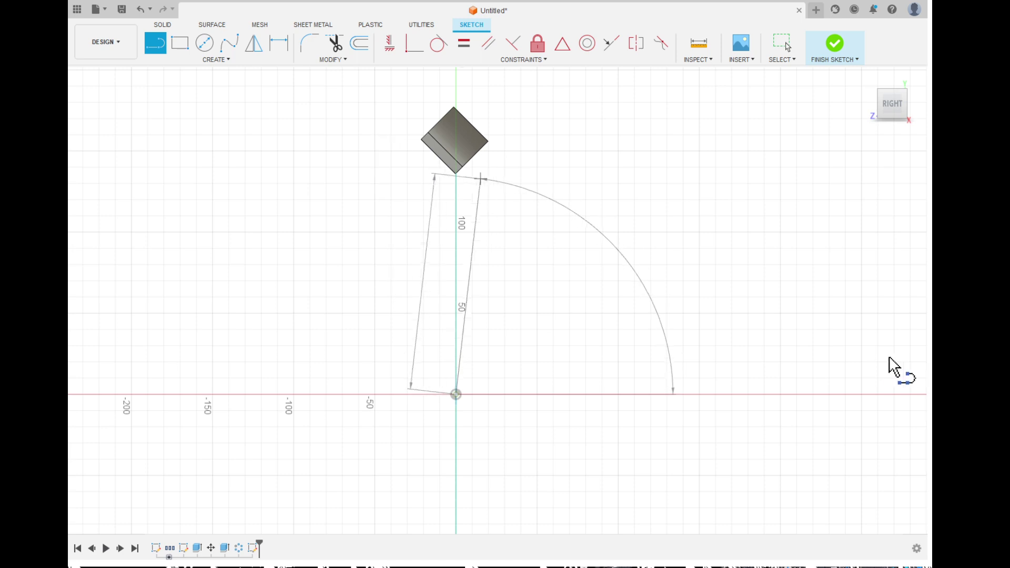
scroll(844, 359, "up", 6)
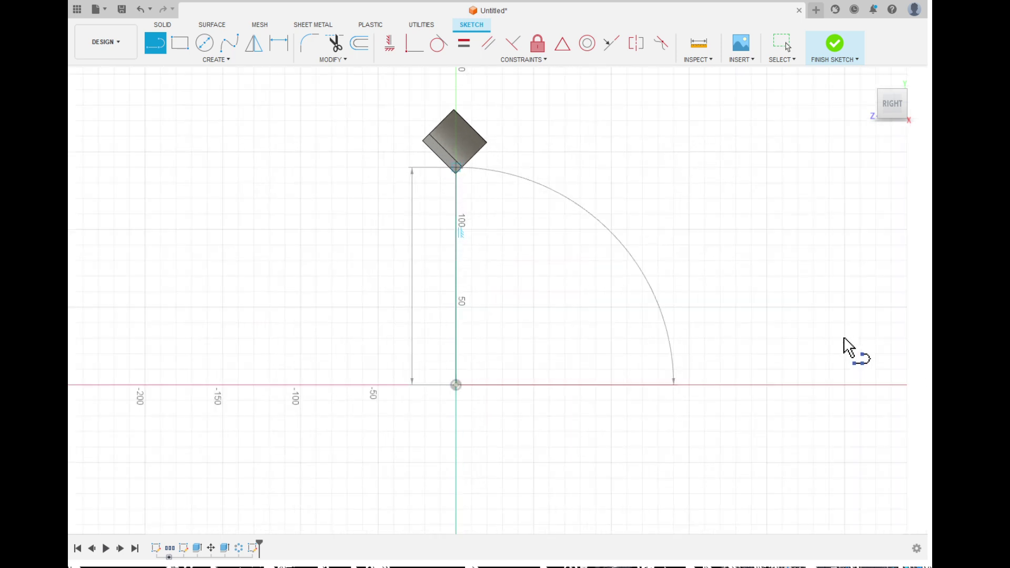
left_click(847, 369)
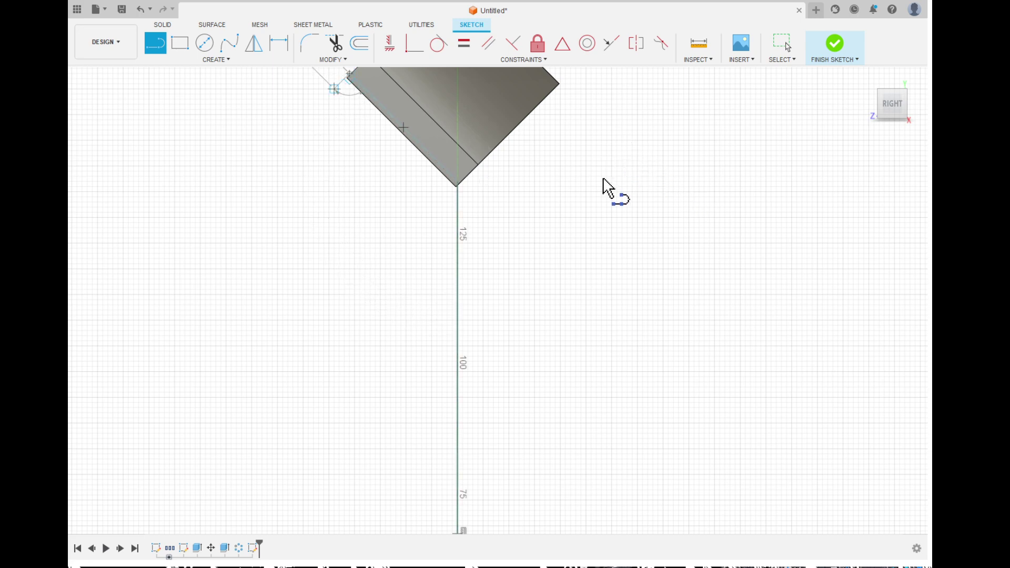
scroll(609, 534, "down", 5)
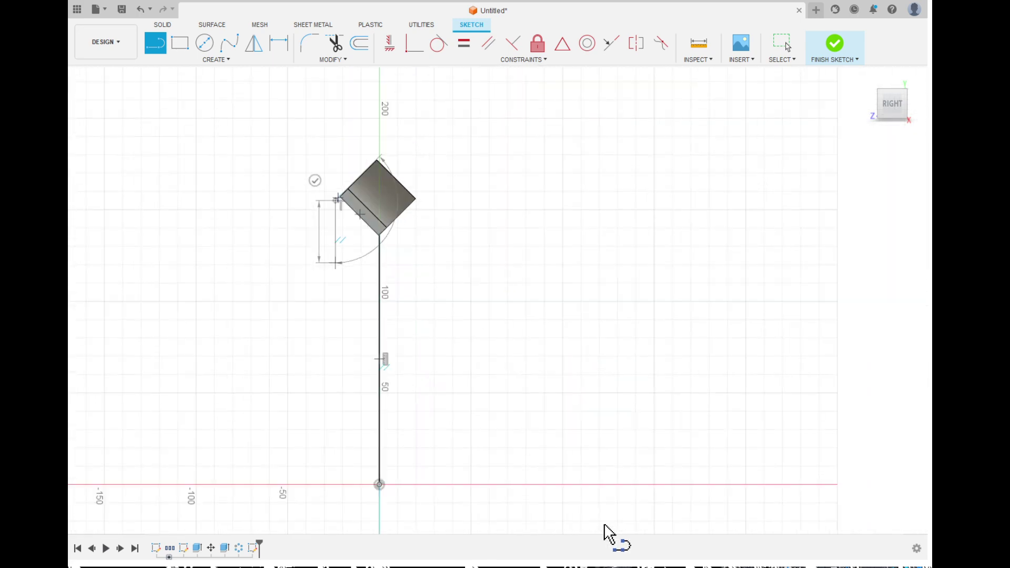
left_click(336, 429)
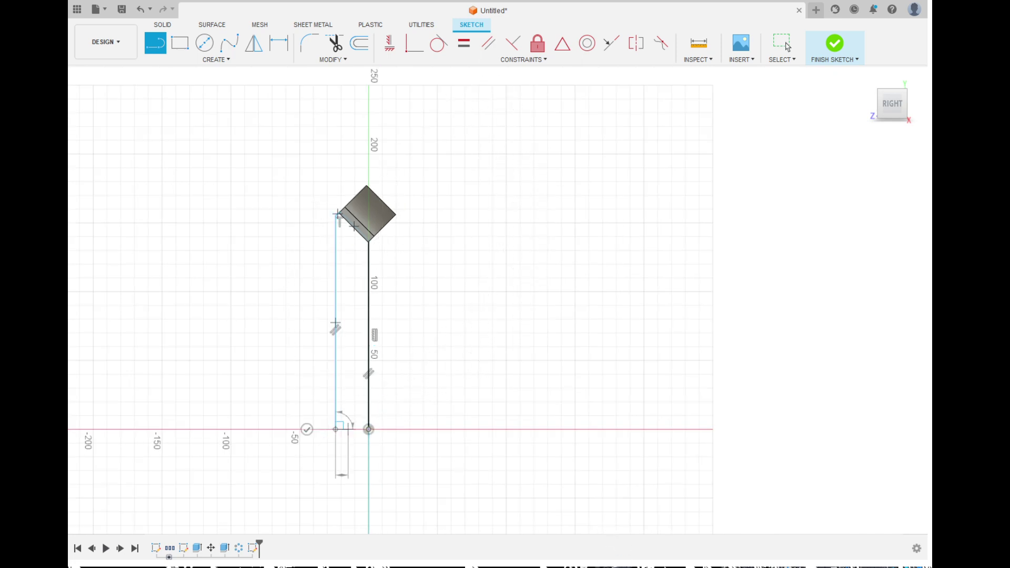
left_click(368, 429)
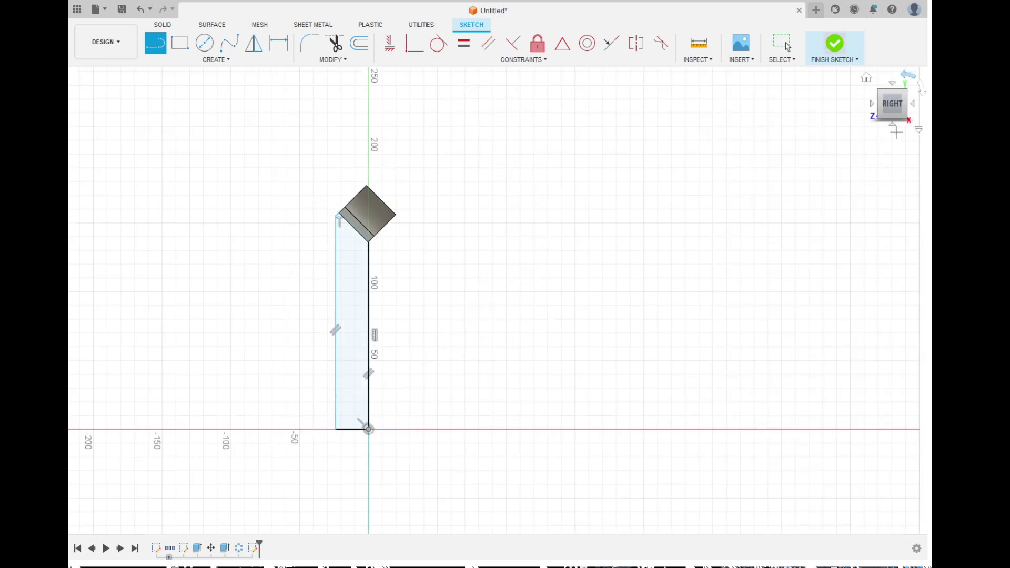
left_click(834, 45)
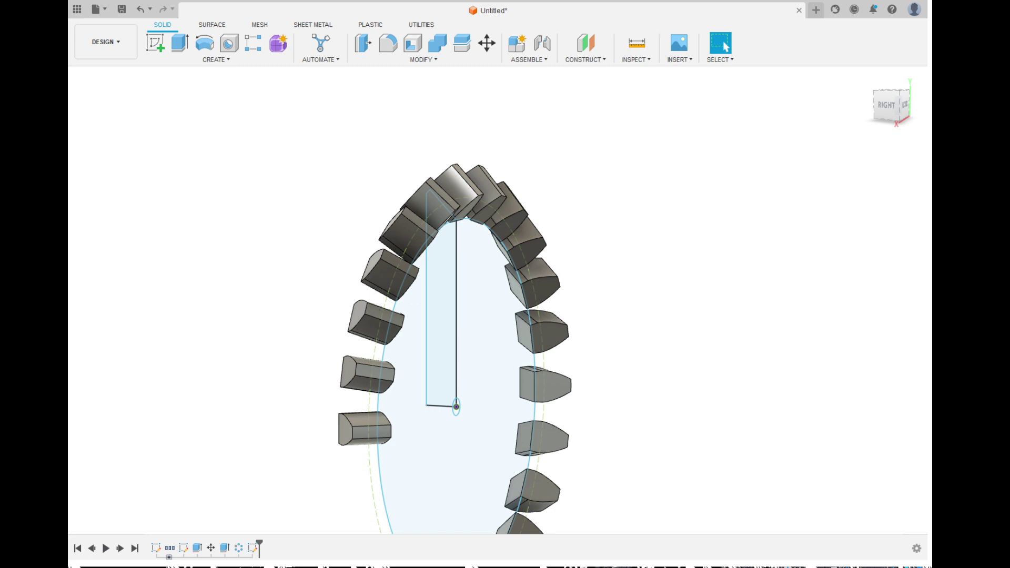
- Revolve the closed cross-section profile fully around the gear's central axis to form the solid gear body
middle_click_drag(717, 462, 852, 469, "shift")
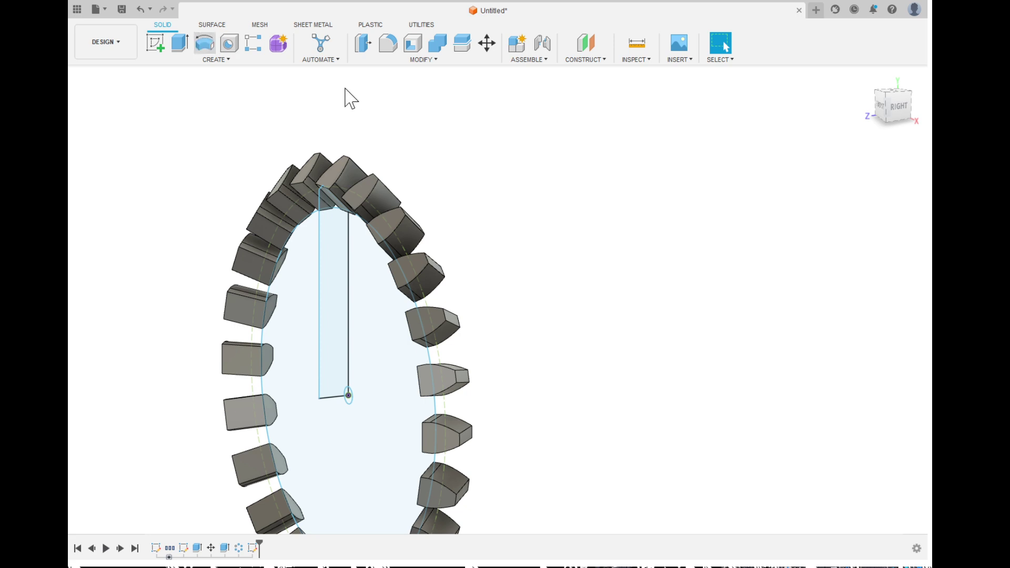
left_click(205, 43)
left_click(329, 229)
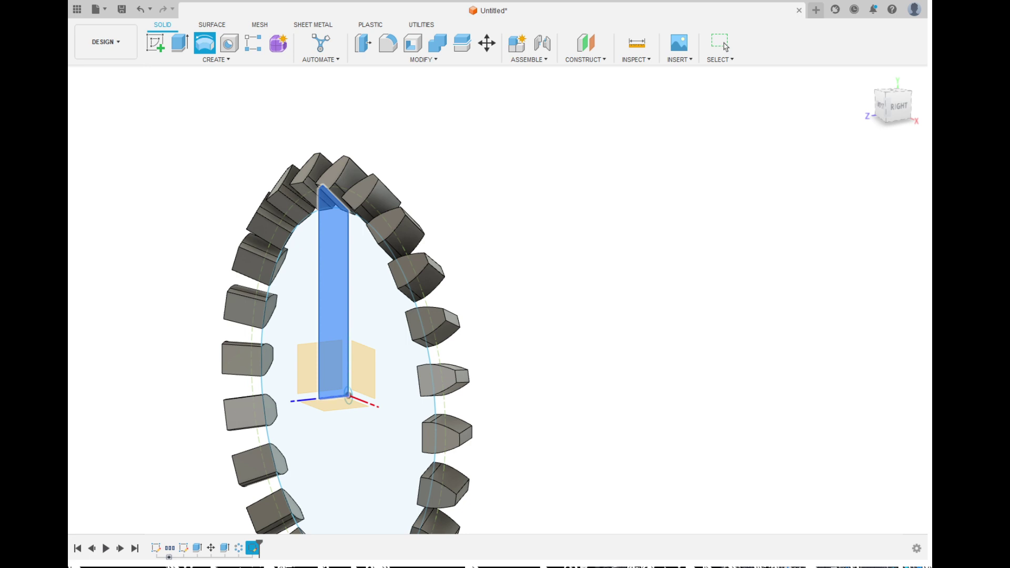
left_click(348, 396)
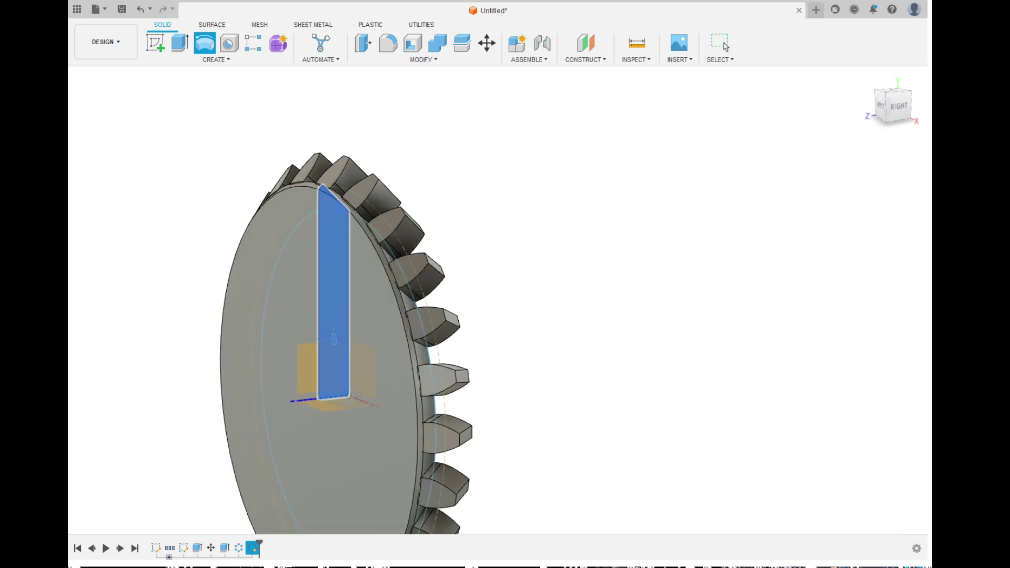
middle_click_drag(958, 566, 1000, 566, "shift")
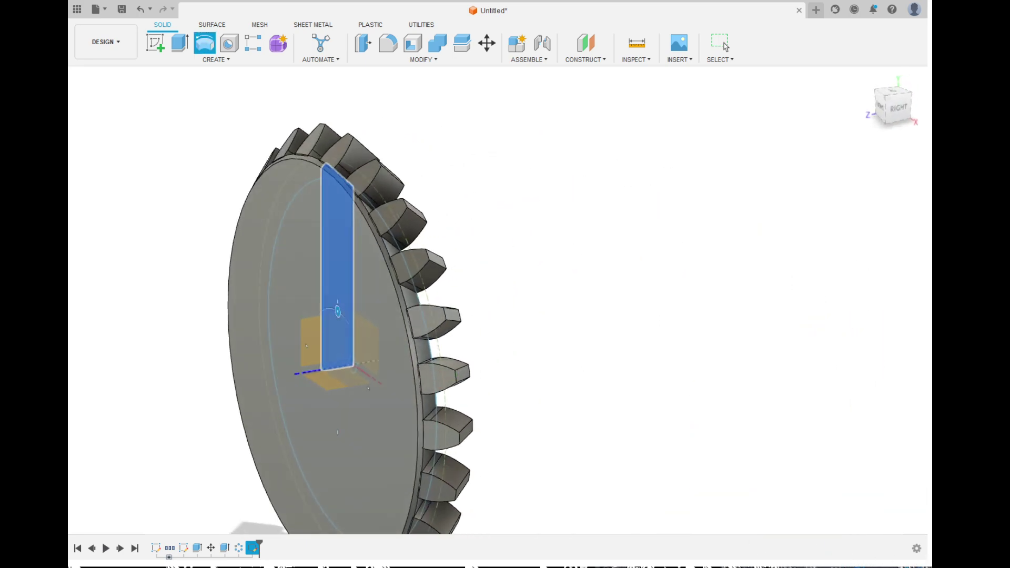
left_click(725, 47)
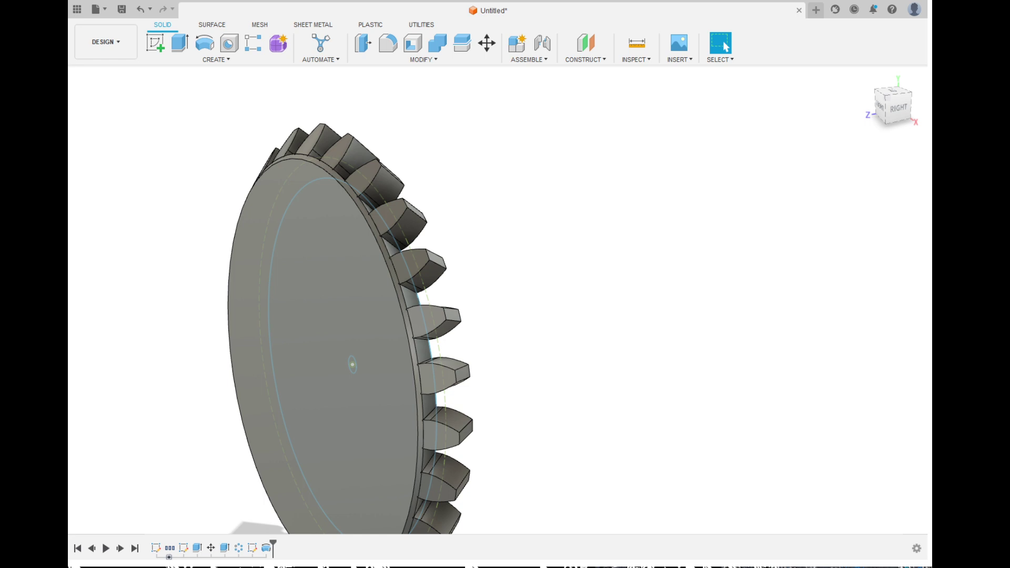
- Examine the revolved gear body and its ring of teeth from the side, the front and oblique angles
middle_click_drag(894, 557, 589, 565, "shift")
scroll(711, 542, "down", 5)
mouse_move(545, 333)
middle_mouse_down("shift")
mouse_move(586, 416)
mouse_move(574, 425)
middle_mouse_up("shift")
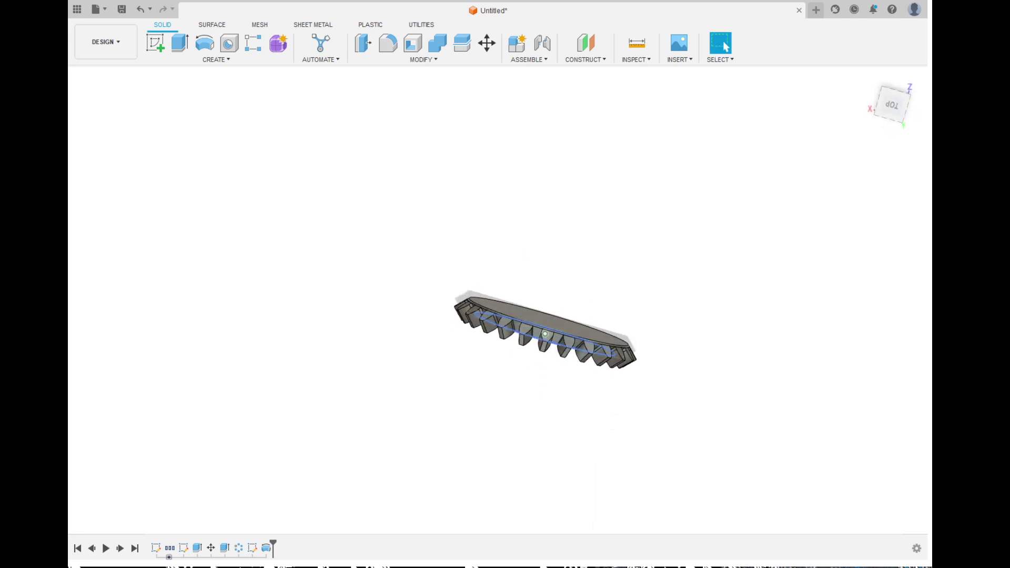
left_click(892, 105)
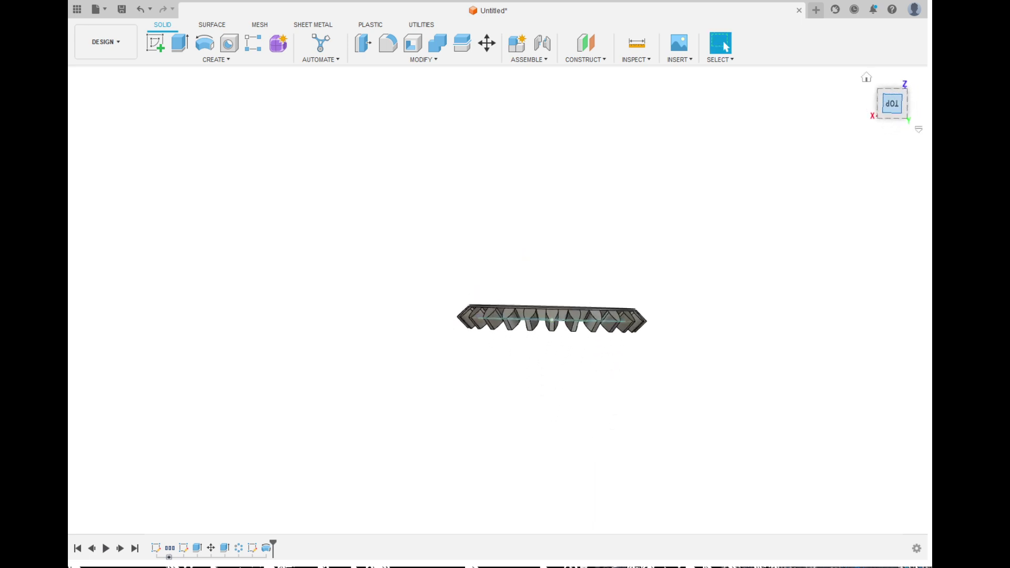
scroll(469, 482, "up", 4)
scroll(730, 216, "up", 3)
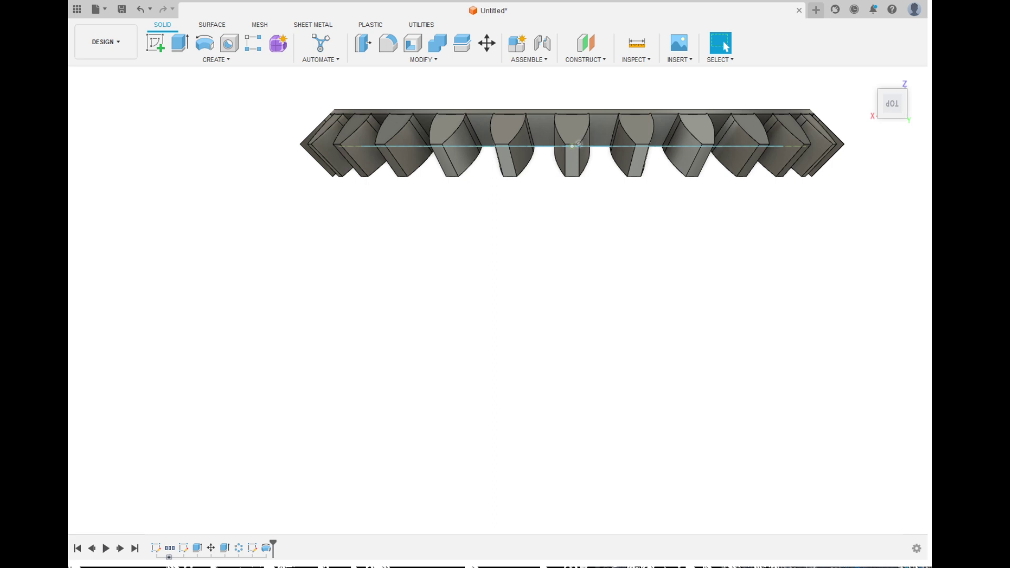
scroll(535, 218, "down", 3)
middle_click_drag(535, 219, 583, 238, "shift")
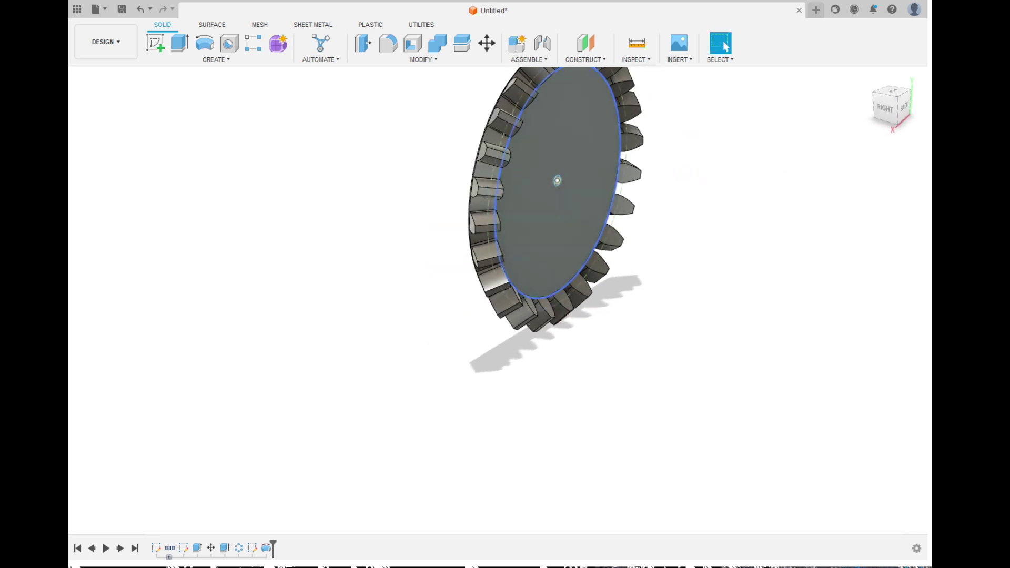
scroll(579, 274, "down", 4)
middle_click_drag(579, 273, 549, 276, "shift")
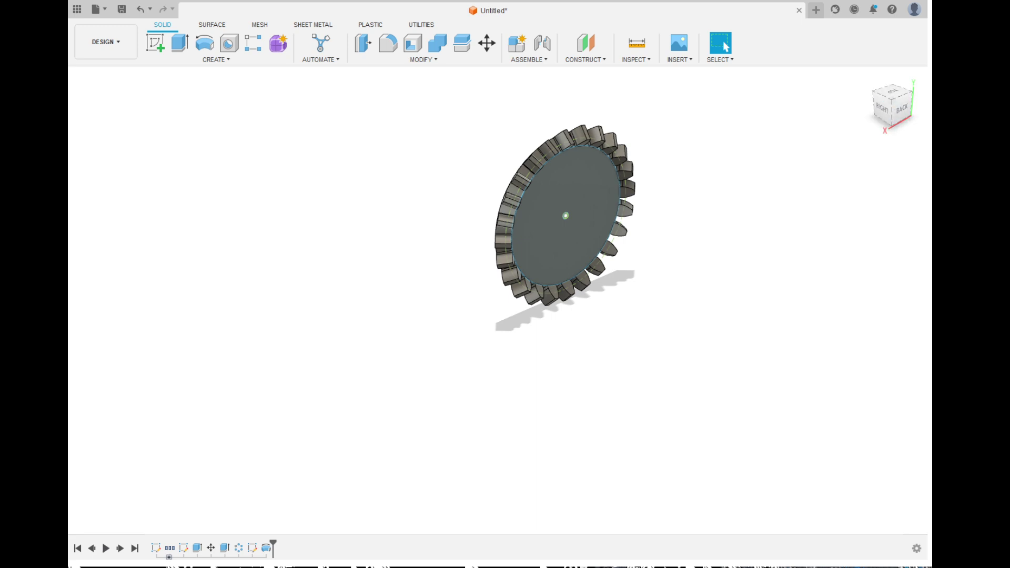
scroll(551, 270, "up", 5)
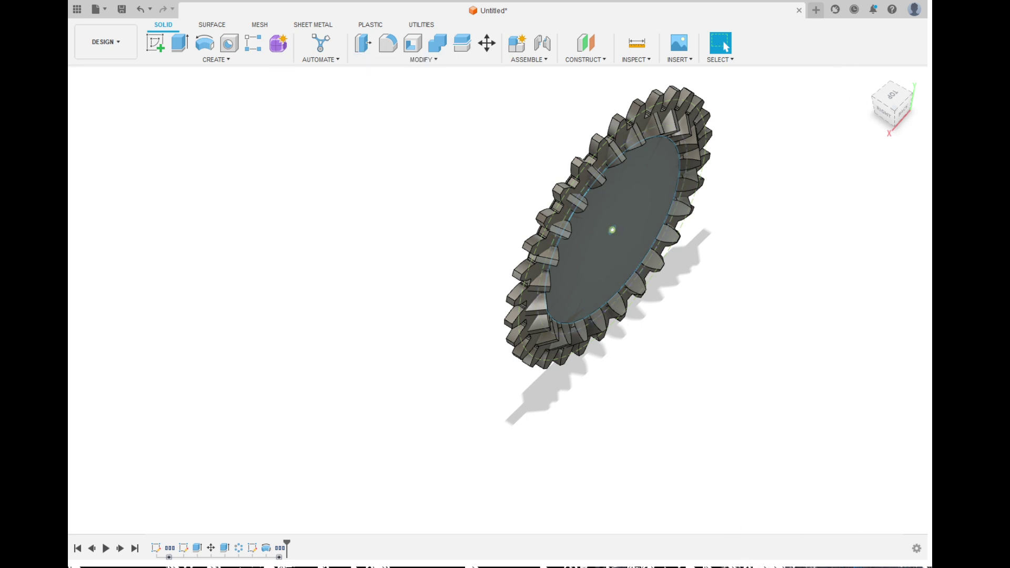
- Try to rotate the spur gear body perpendicular to the bevel gear, shift it away from the origin and raise it 150 mm
key("m")
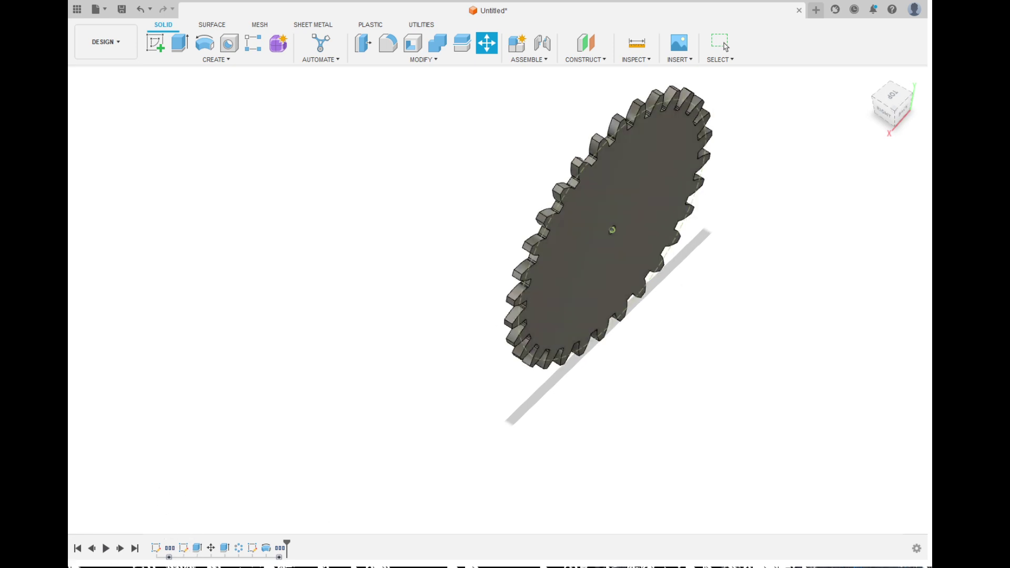
left_click(589, 252)
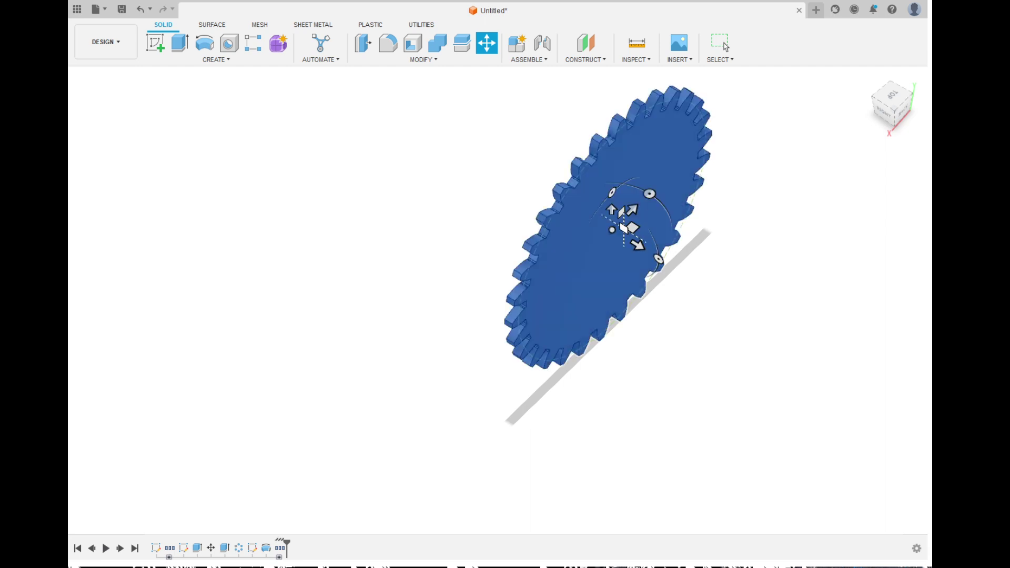
left_click_drag(612, 193, 566, 201)
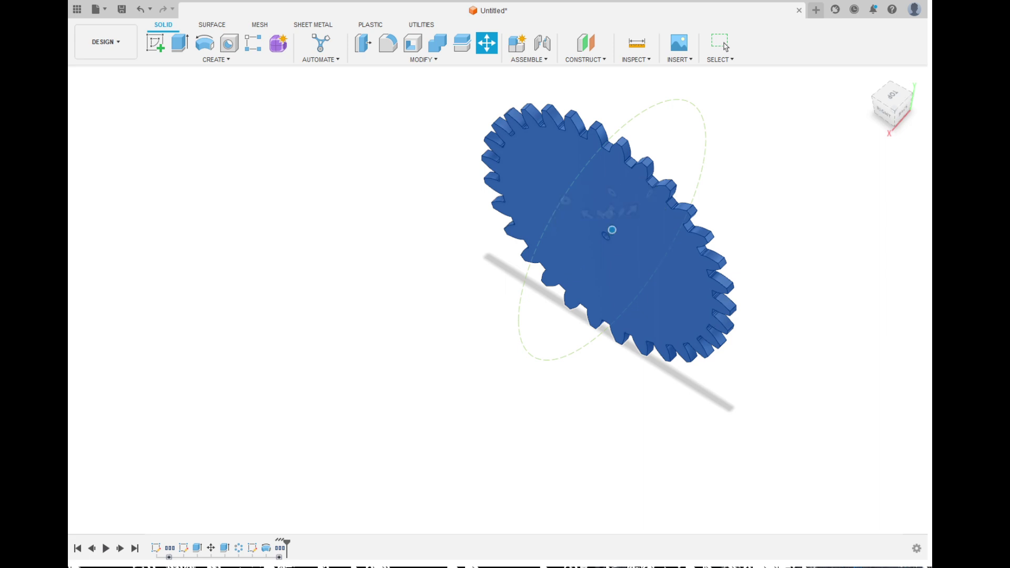
mouse_move(611, 230)
left_mouse_down()
mouse_move(501, 297)
mouse_move(527, 340)
mouse_move(642, 408)
mouse_move(635, 405)
mouse_move(665, 383)
left_mouse_up()
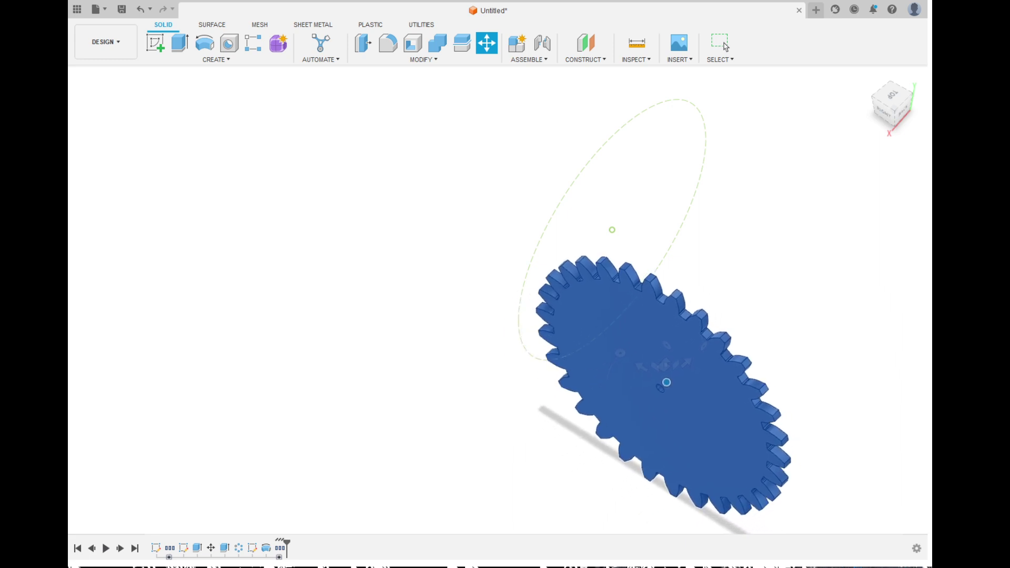
middle_click_drag(665, 384, 626, 381, "shift")
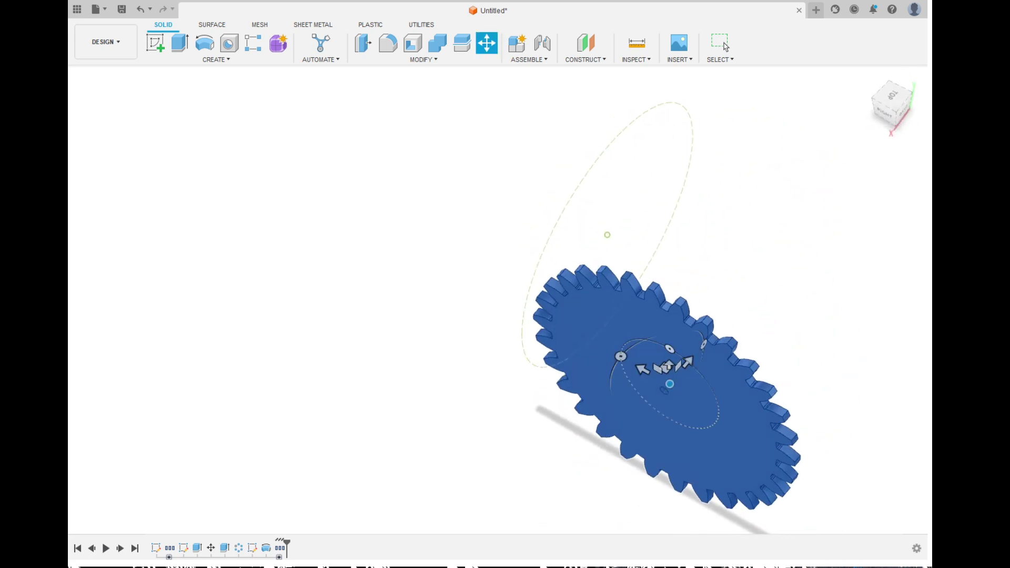
left_click_drag(666, 367, 670, 298)
middle_click_drag(669, 297, 690, 263, "shift")
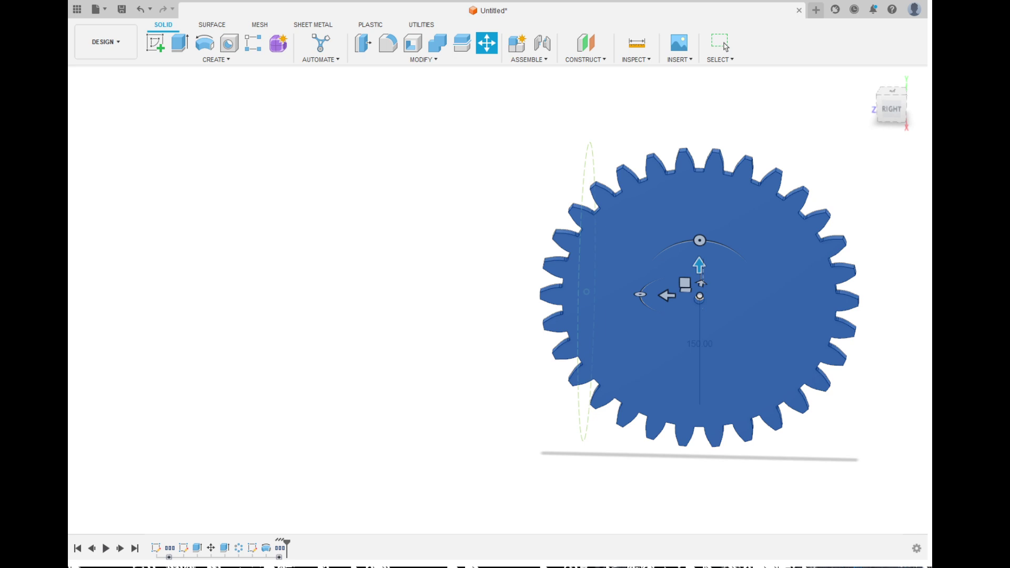
left_click(725, 47)
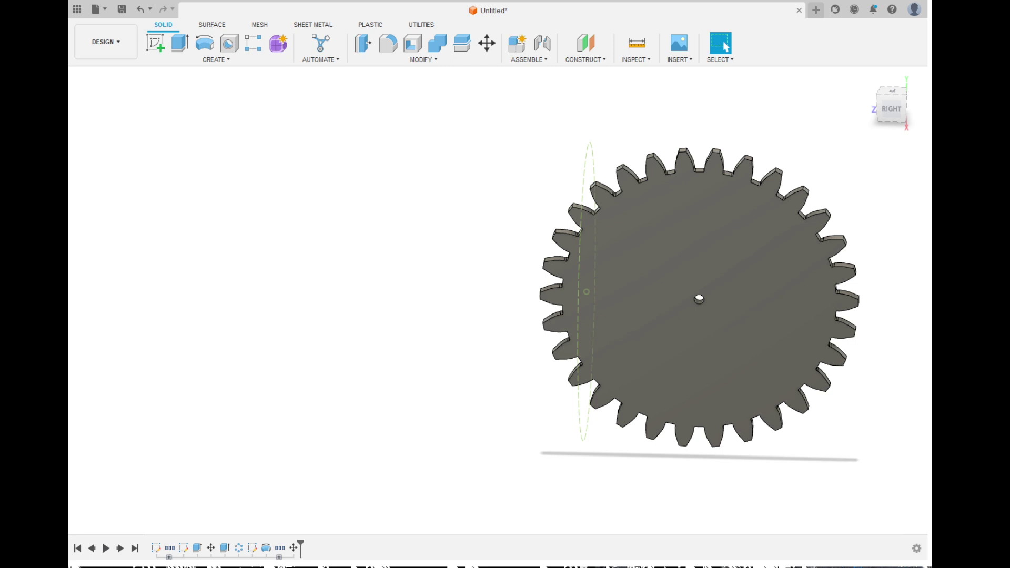
- Undo the spur gear's move while keeping the generated spur gear in the design
middle_click_drag(658, 526, 798, 558, "shift")
middle_click_drag(789, 505, 707, 529, "shift")
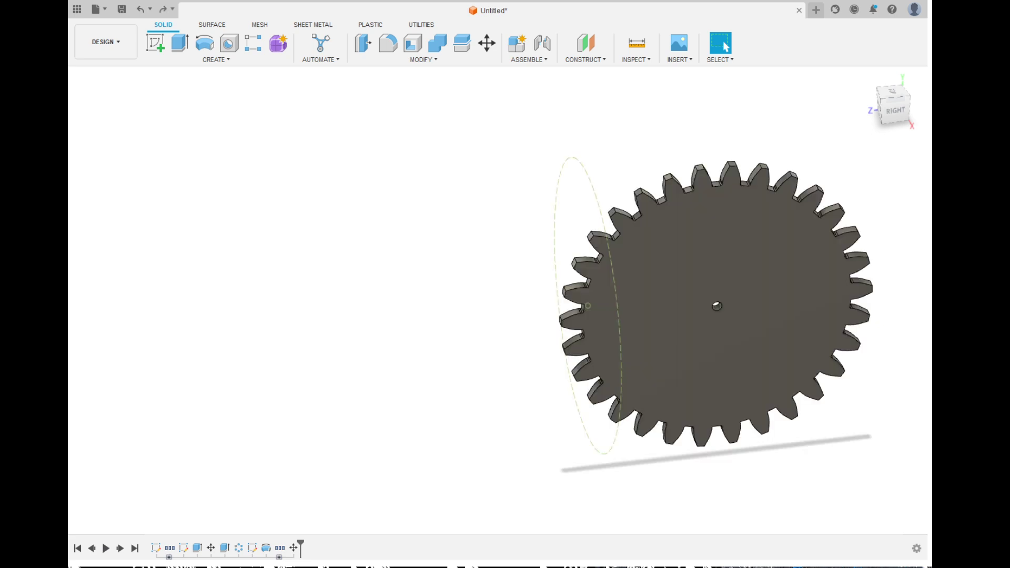
key("ctrl+z")
key("ctrl+z")
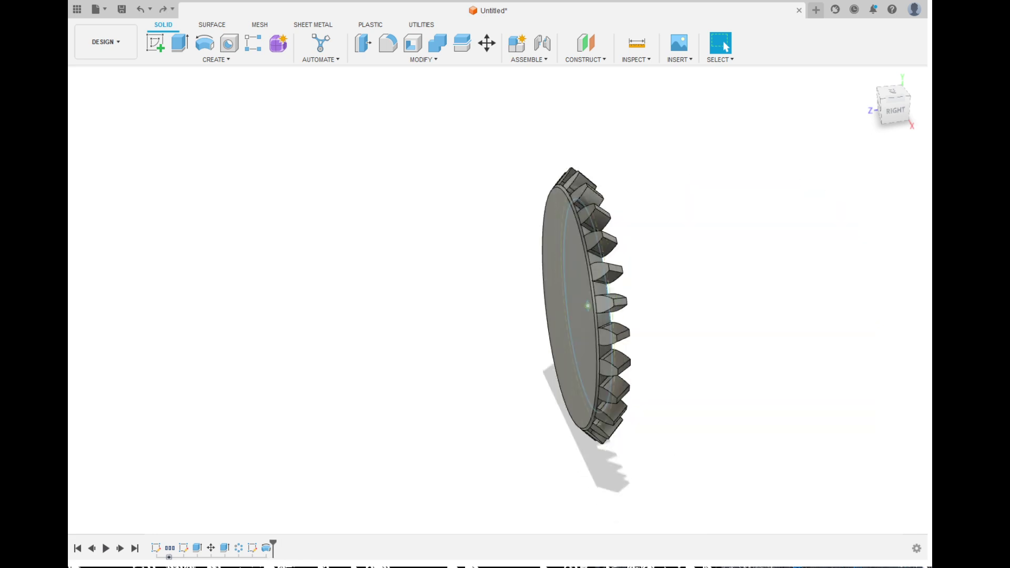
key("ctrl+y")
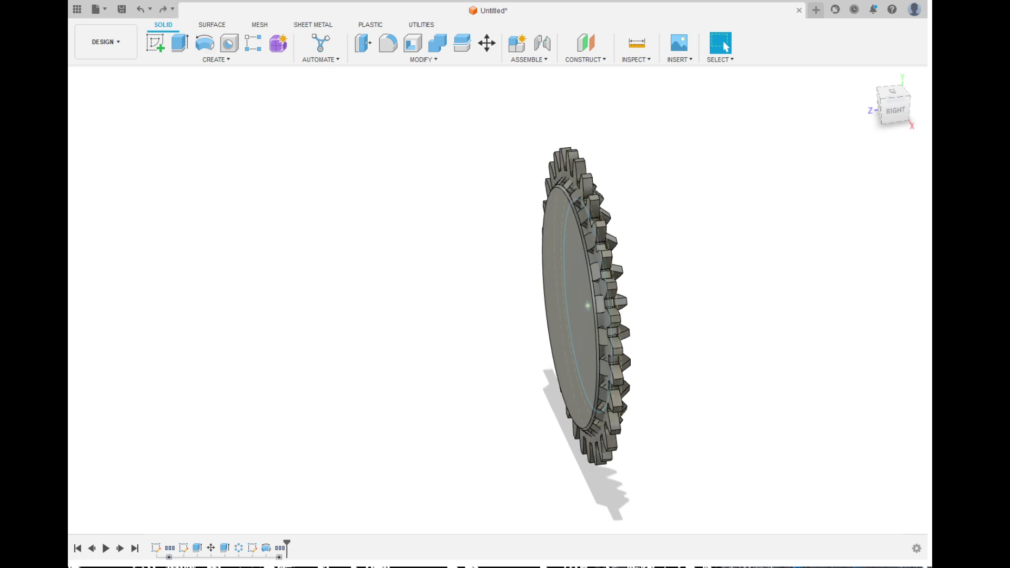
- Hide the bevel gear bodies and the spur gear body, leaving the spur gear's tooth profile sketch visible
middle_click_drag(605, 311, 474, 315)
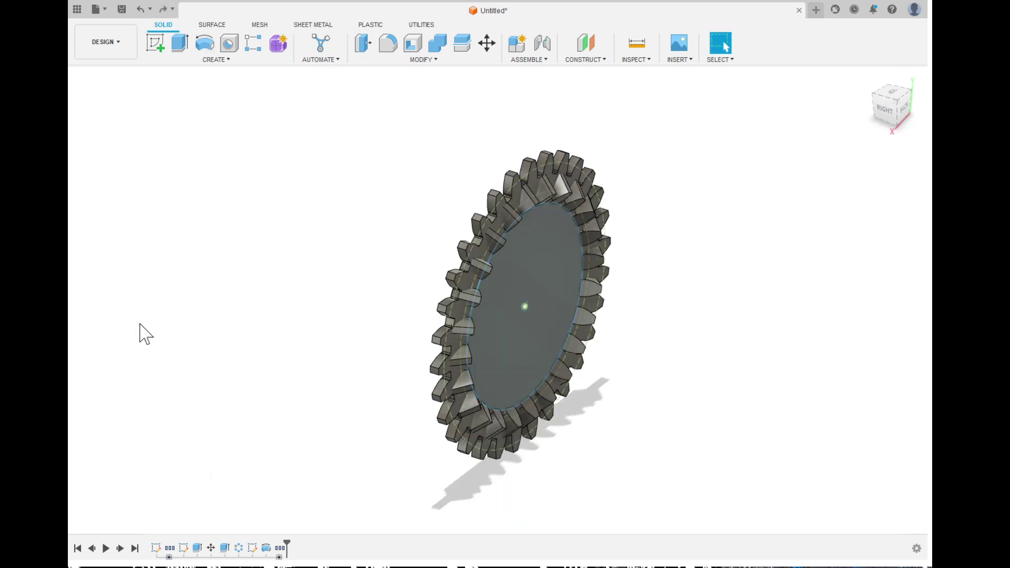
left_click(142, 294)
mouse_move(526, 311)
middle_mouse_down("shift")
mouse_move(457, 310)
mouse_move(542, 308)
middle_mouse_up("shift")
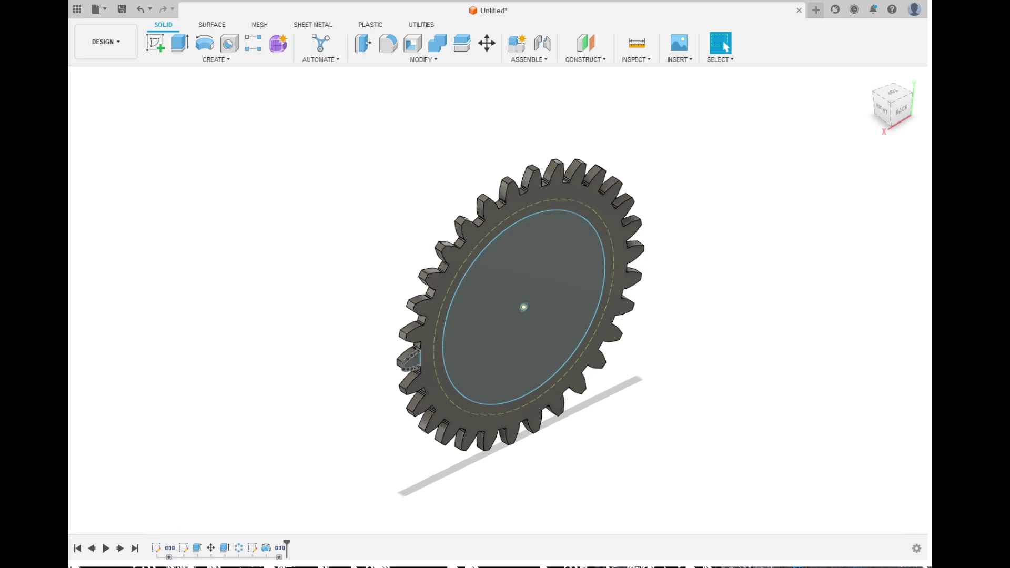
key("v")
scroll(363, 377, "down", 2)
scroll(369, 378, "up", 8)
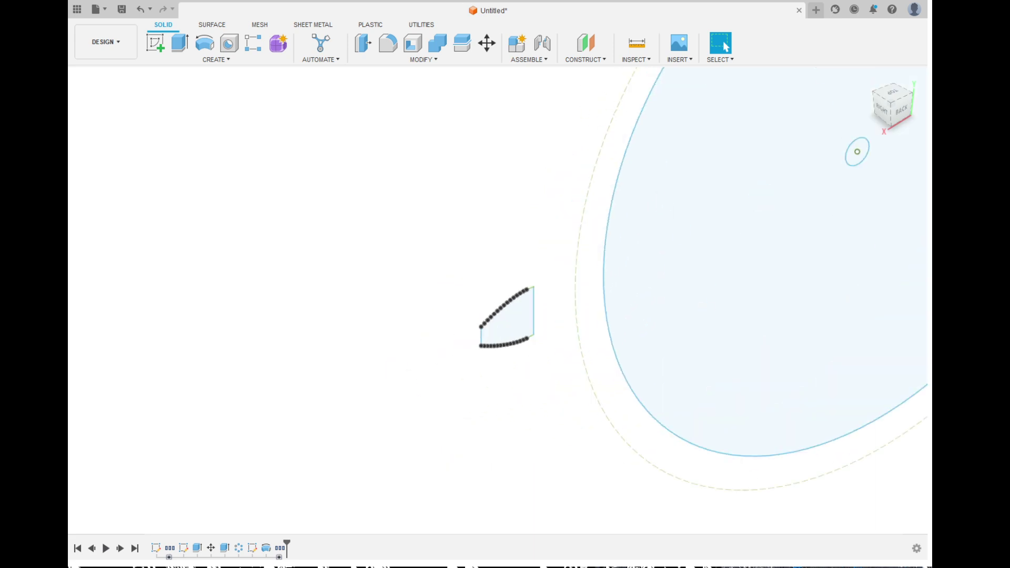
- Extrude the spur gear's tooth profile 30 mm into a separate tooth body
key("e")
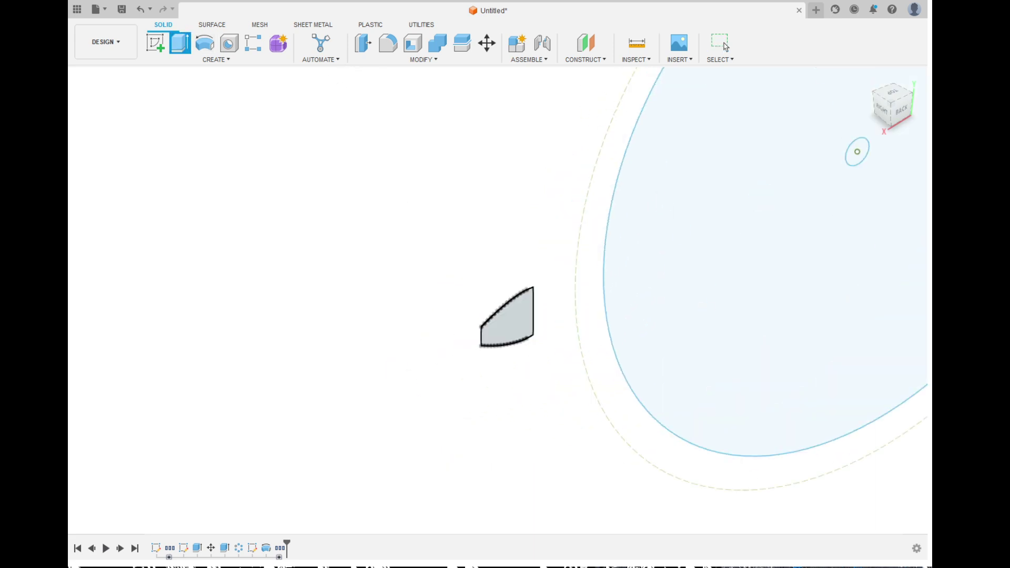
left_click(500, 319)
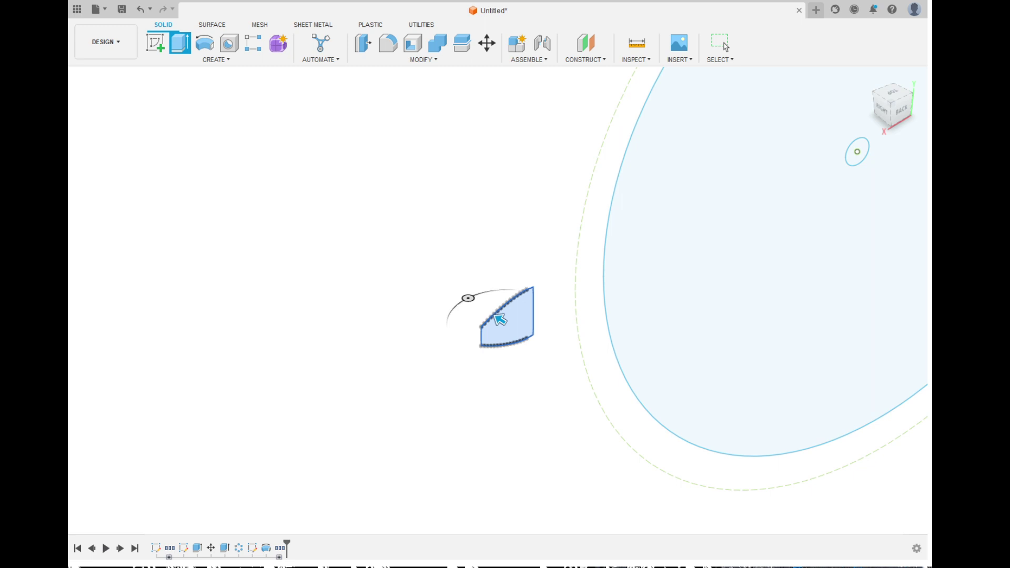
mouse_move(467, 298)
left_mouse_down()
mouse_move(436, 278)
mouse_move(450, 289)
left_mouse_up()
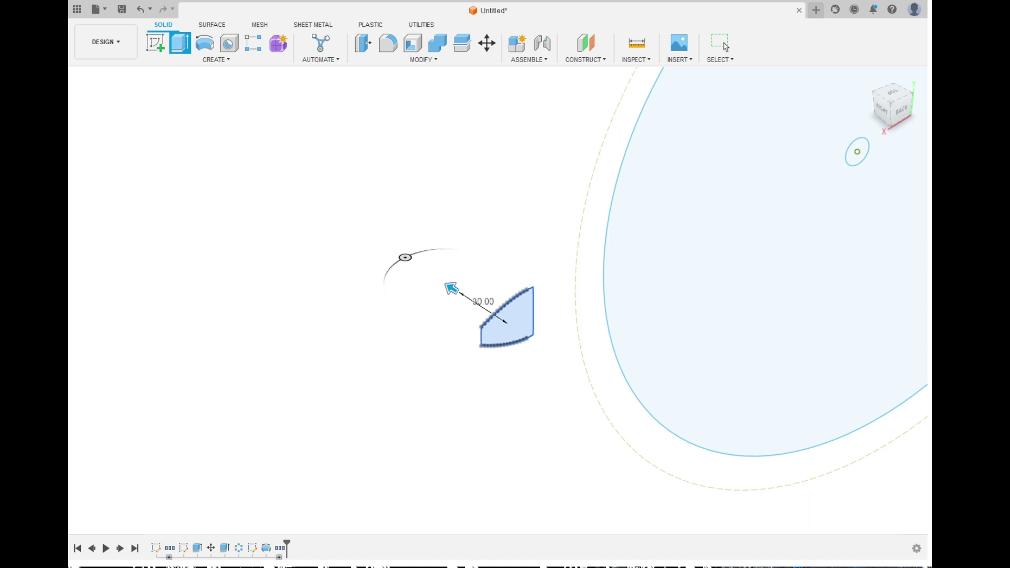
left_click(723, 45)
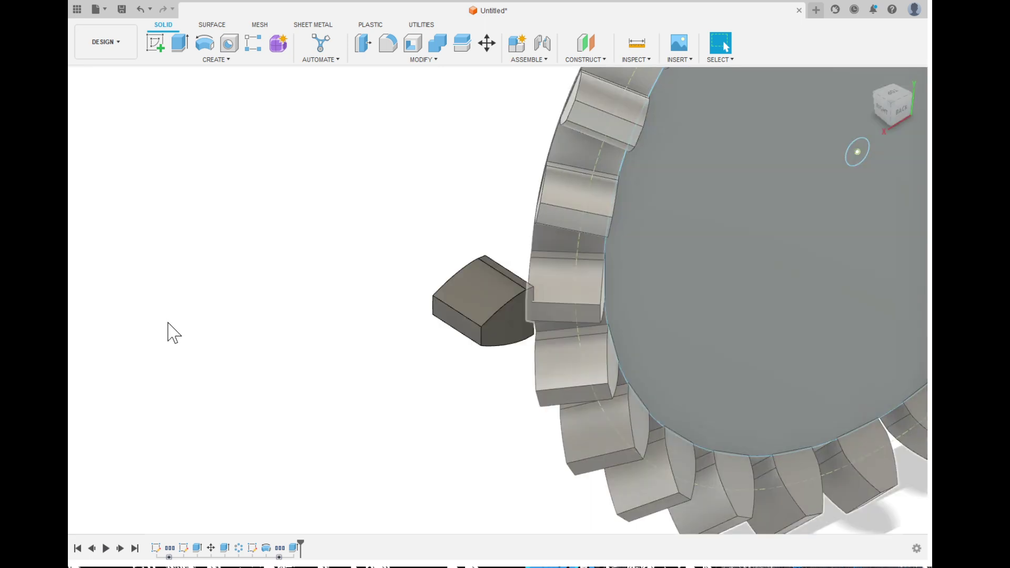
- Hide the full spur gear body, keeping the extruded single tooth visible beside the gear sketch
left_click(167, 322)
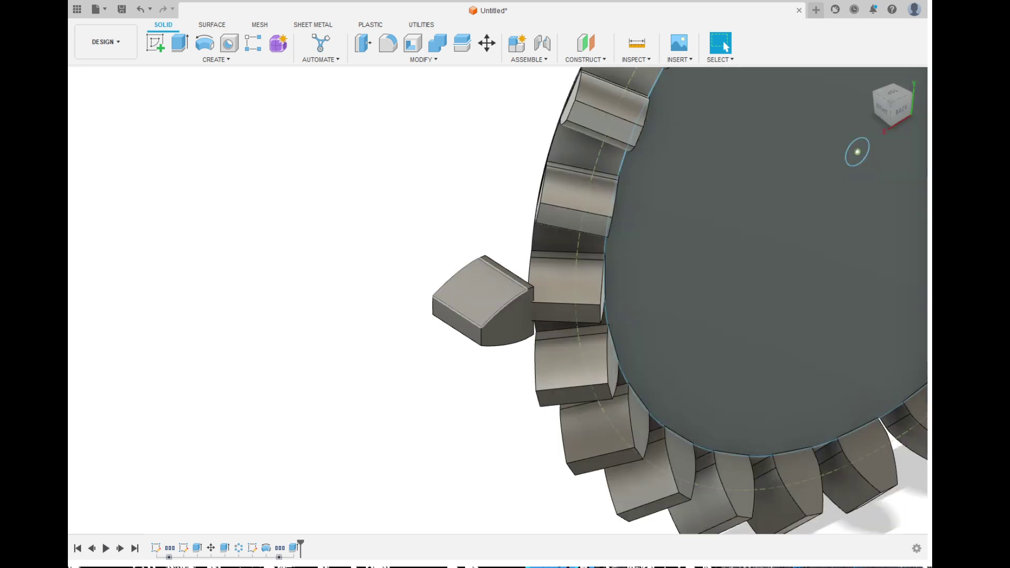
middle_click_drag(684, 263, 565, 261)
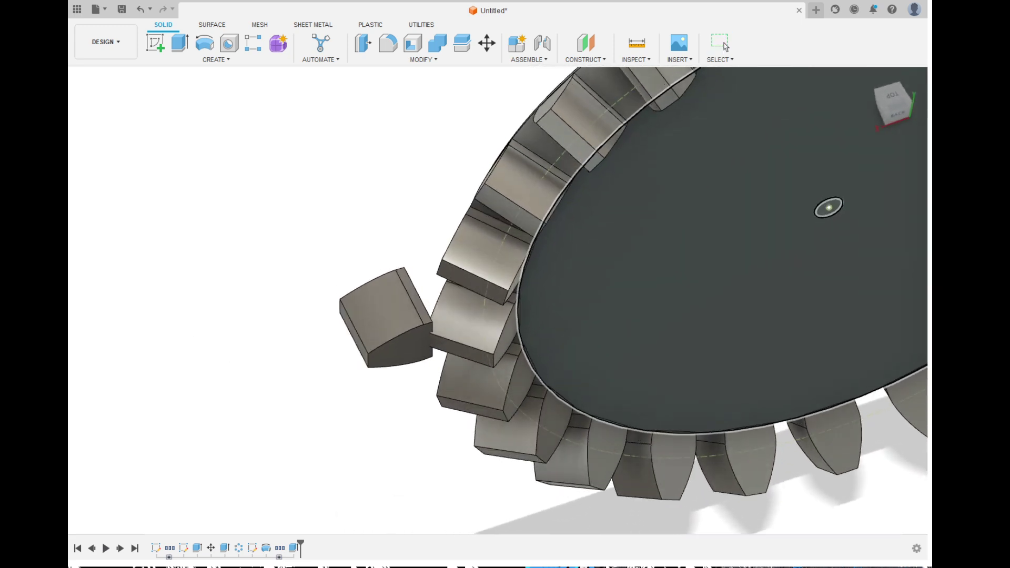
left_click(725, 46)
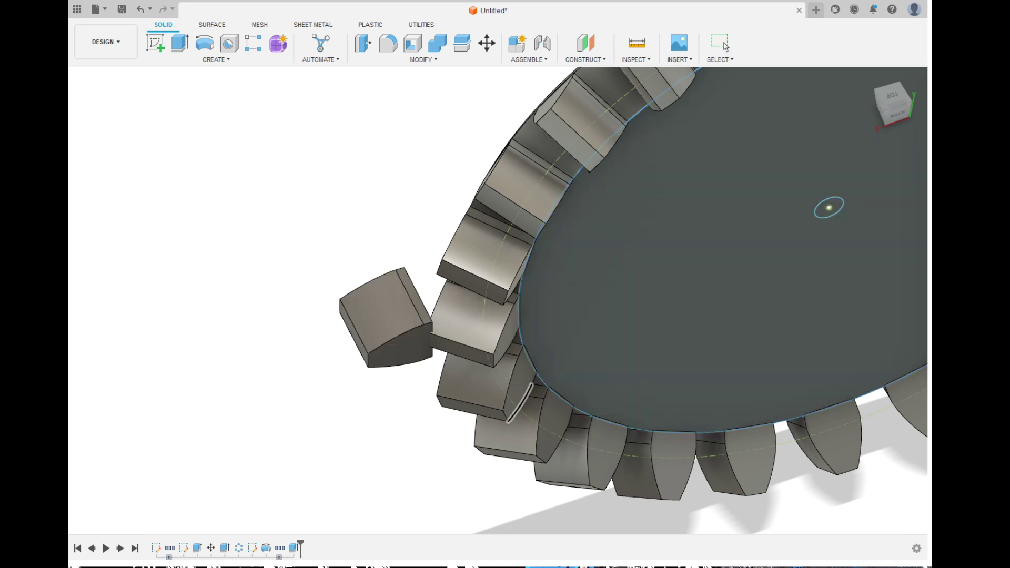
mouse_move(521, 403)
middle_mouse_down("shift")
mouse_move(476, 463)
mouse_move(536, 397)
middle_mouse_up("shift")
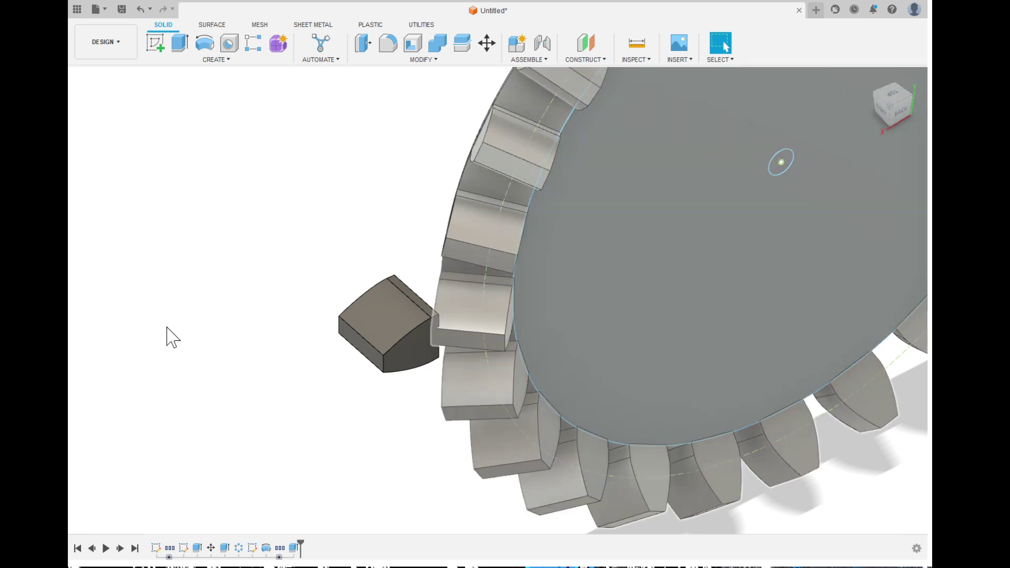
left_click(166, 327)
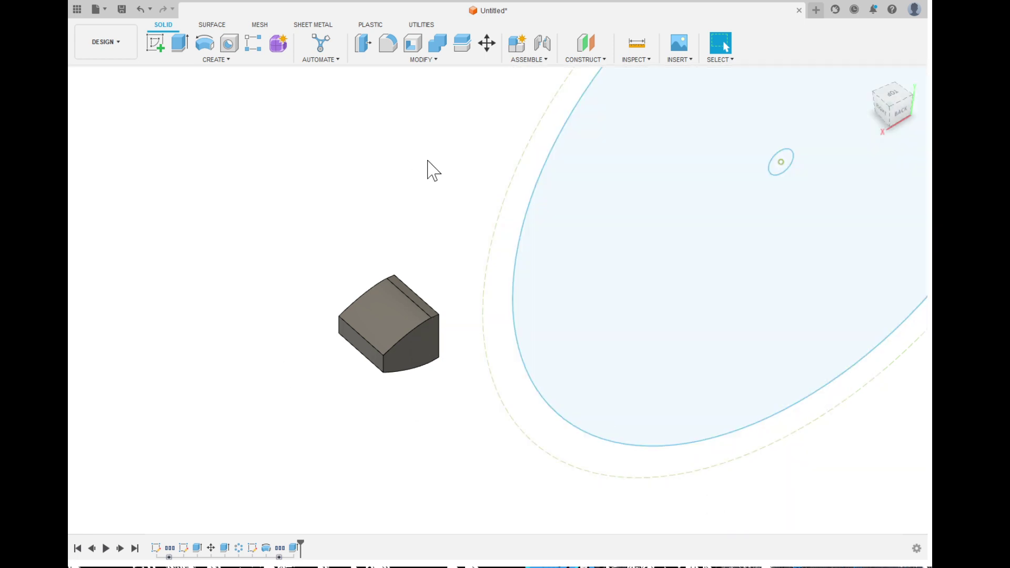
- Rotate the extruded tooth body about a vertical axis through its inner edge to angle it as a bevel tooth
left_click(205, 44)
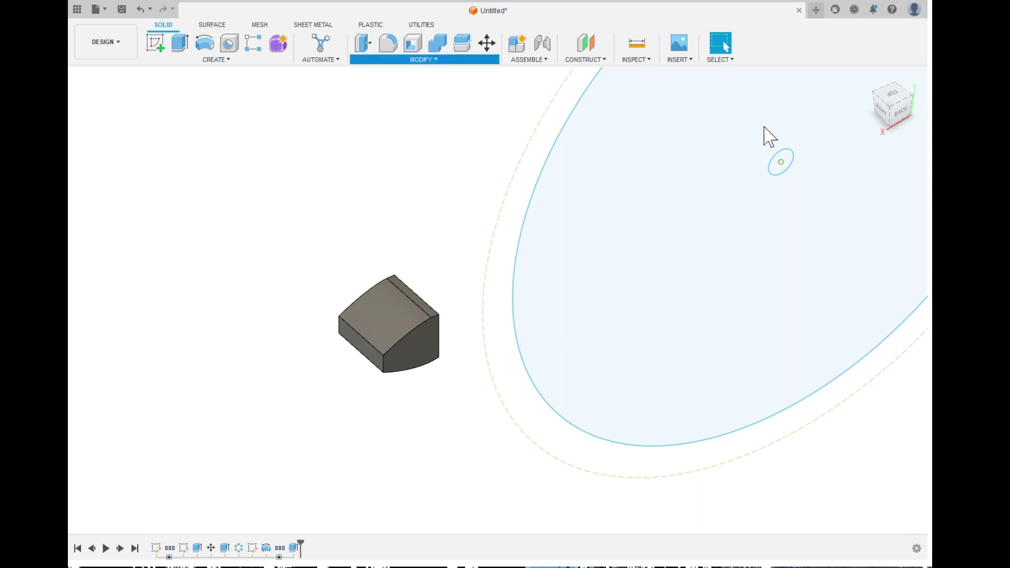
key("m")
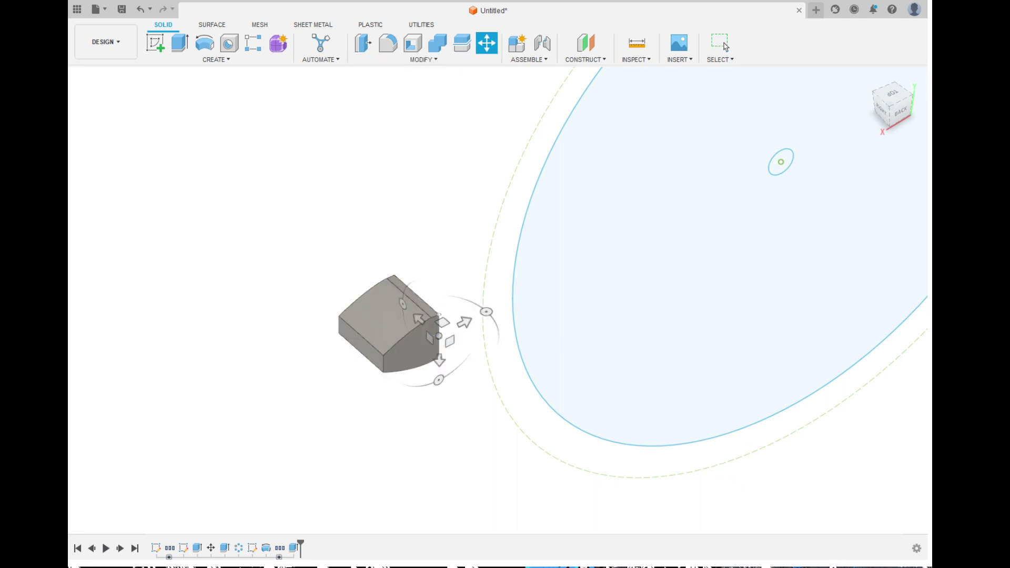
left_click(438, 335)
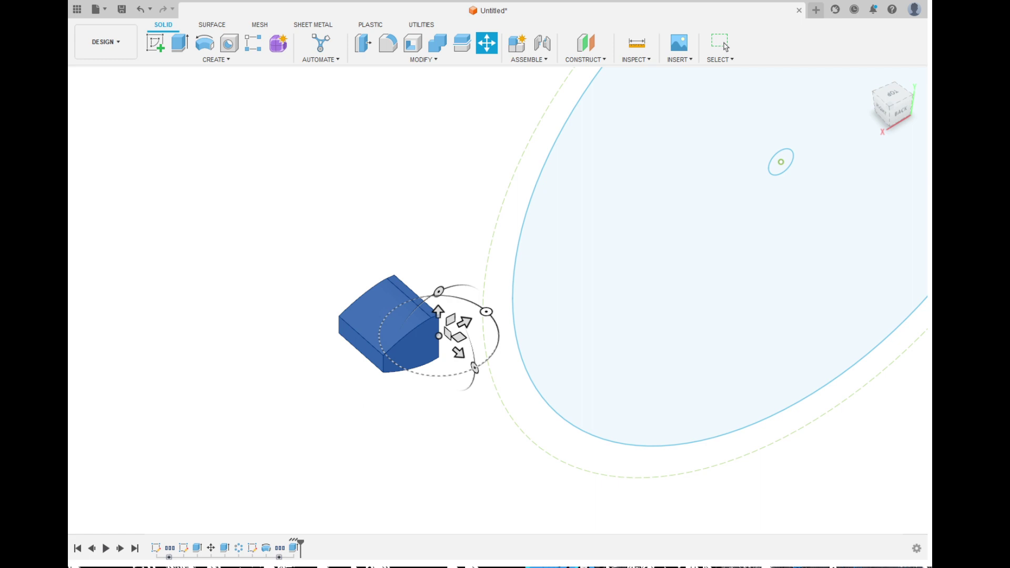
left_click_drag(486, 312, 447, 296)
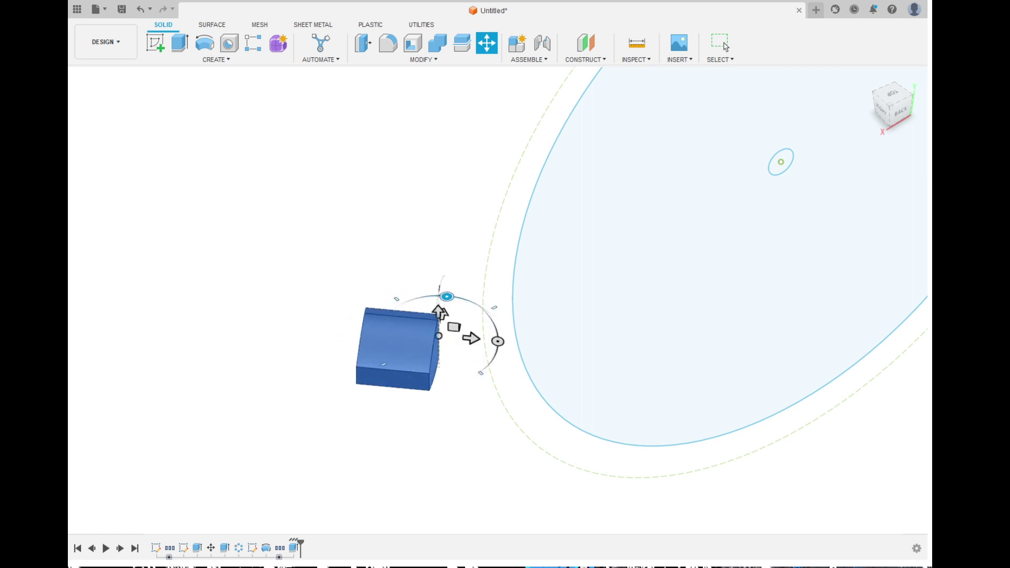
key("Return")
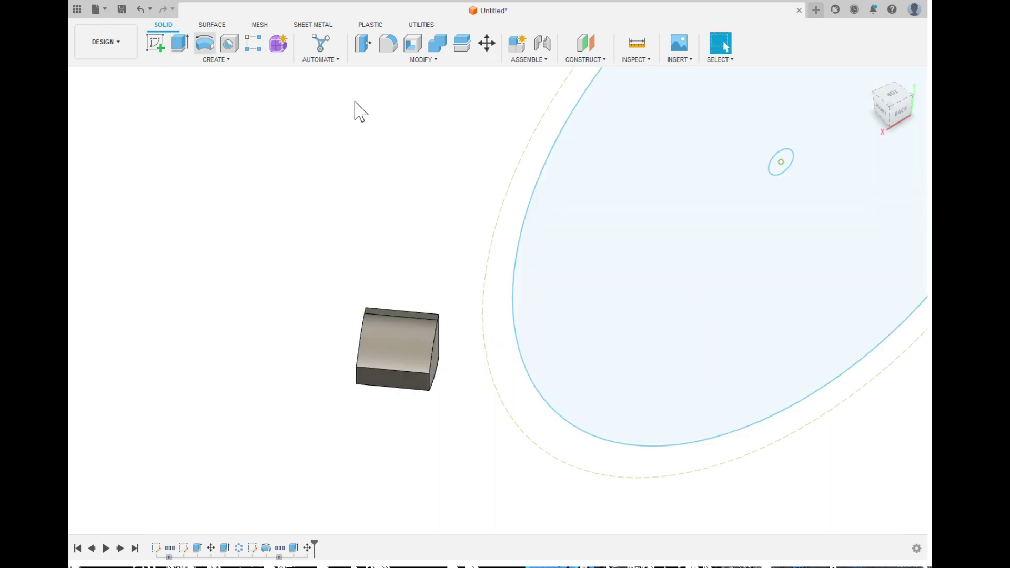
- Create a circular pattern of 30 angled teeth around the small circle at the gear's centre
left_click(216, 60)
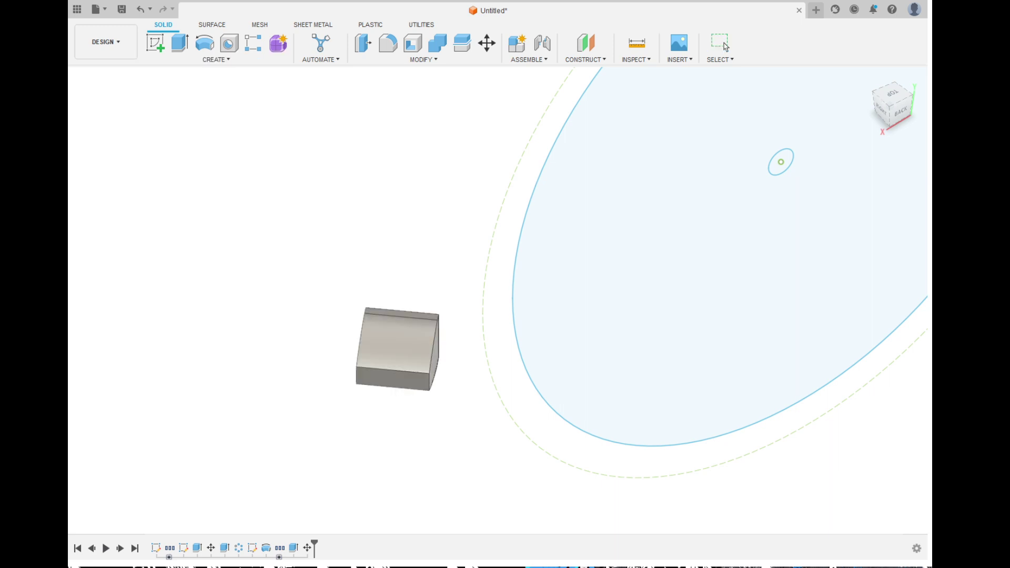
left_click(397, 345)
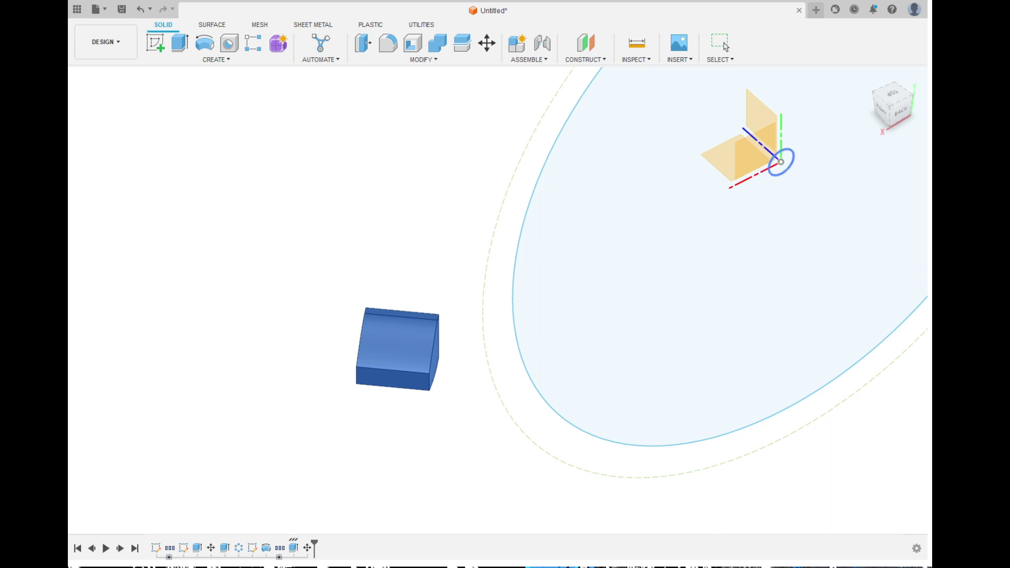
left_click(788, 168)
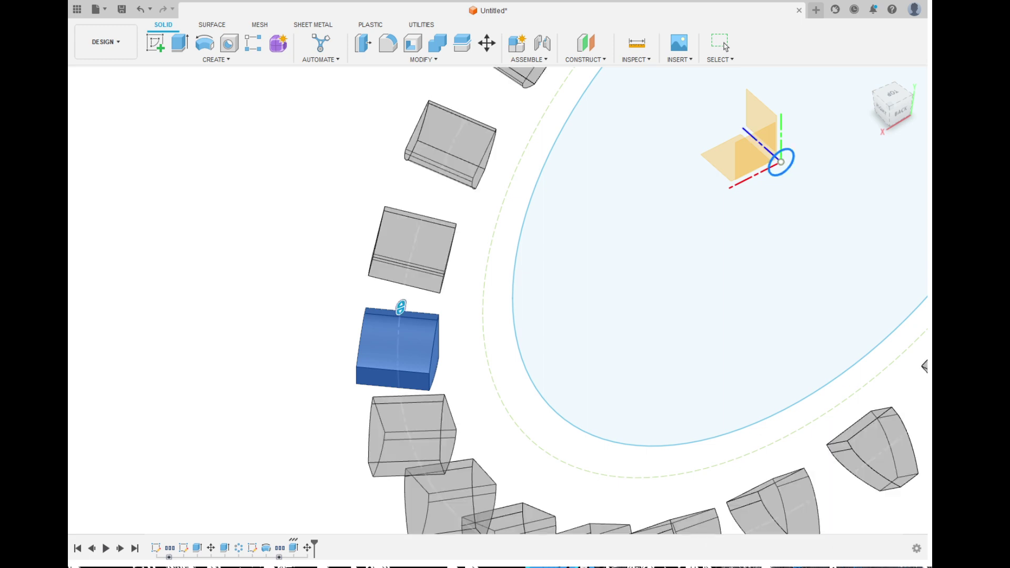
type("30")
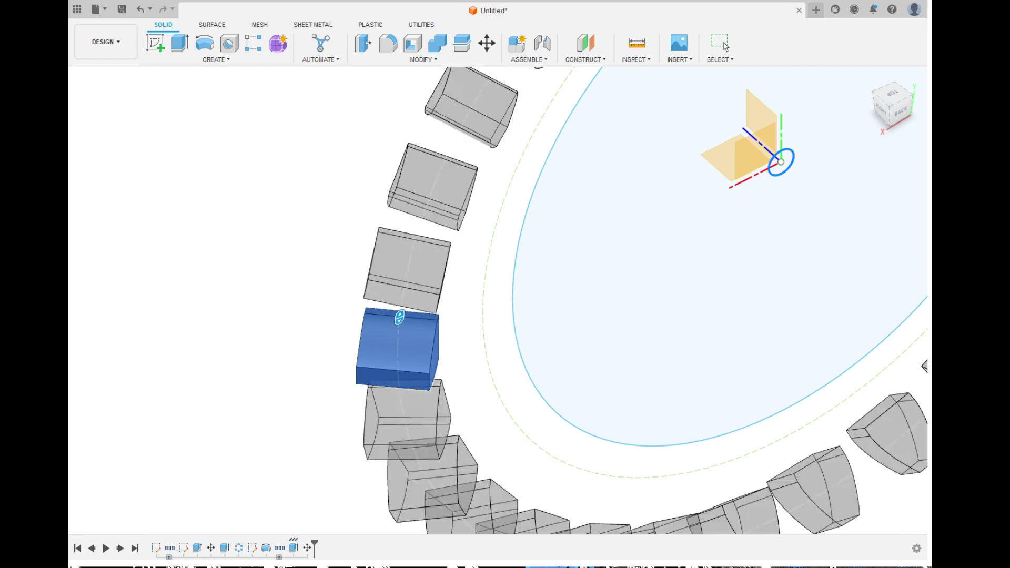
key("Return")
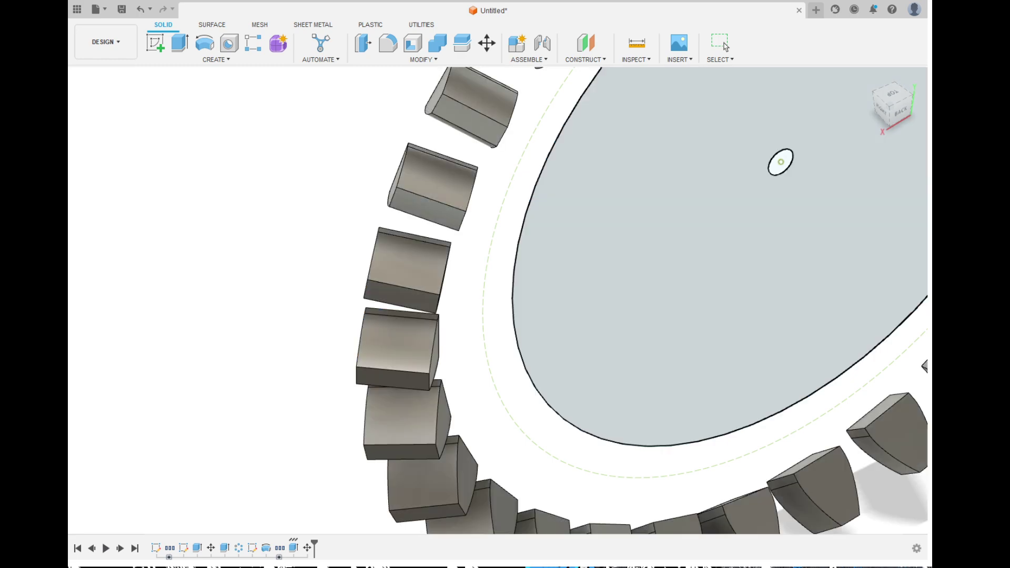
- Sketch a circle on the gear's face plane, centred on the origin and reaching the inner edges of the patterned teeth
middle_click_drag(547, 342, 605, 392, "shift")
middle_click_drag(592, 279, 592, 395, "shift")
scroll(306, 331, "down", 4)
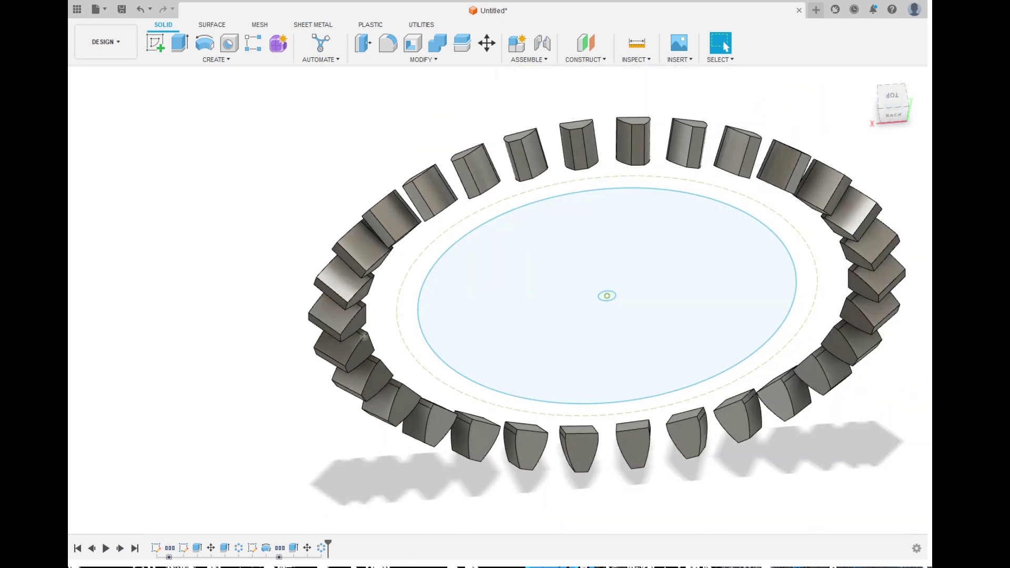
middle_click_drag(364, 336, 379, 321, "shift")
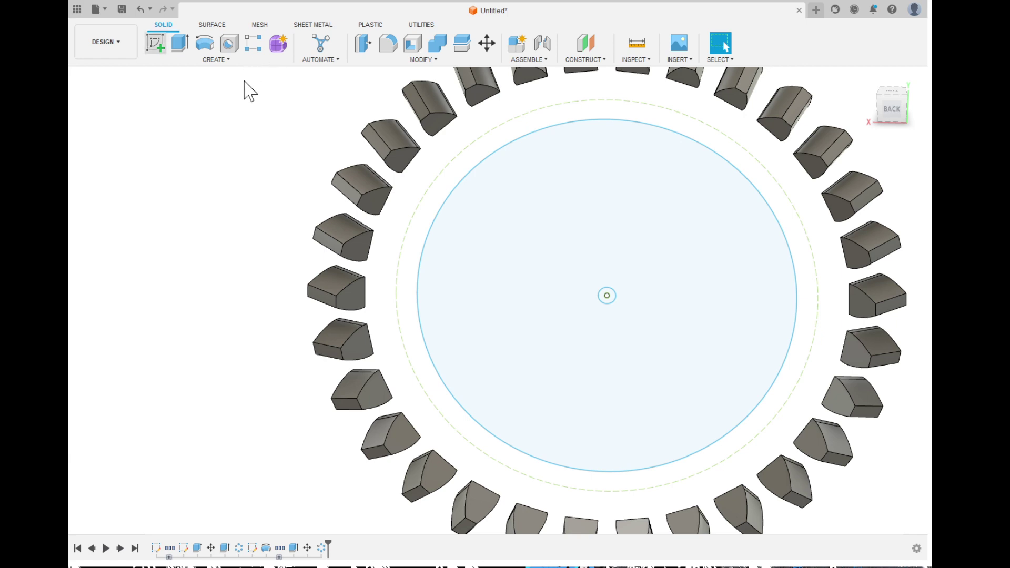
left_click(155, 43)
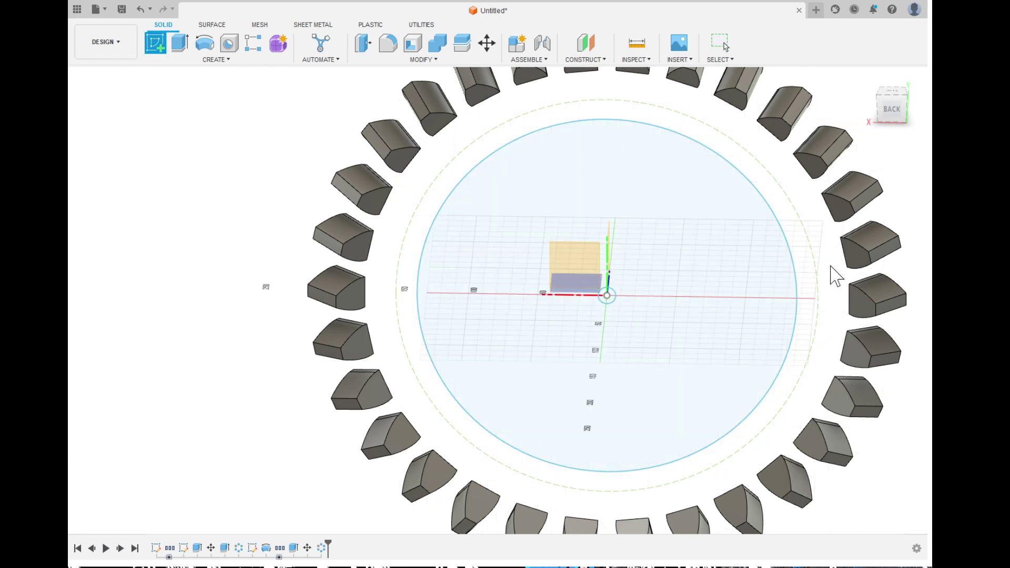
left_click(575, 282)
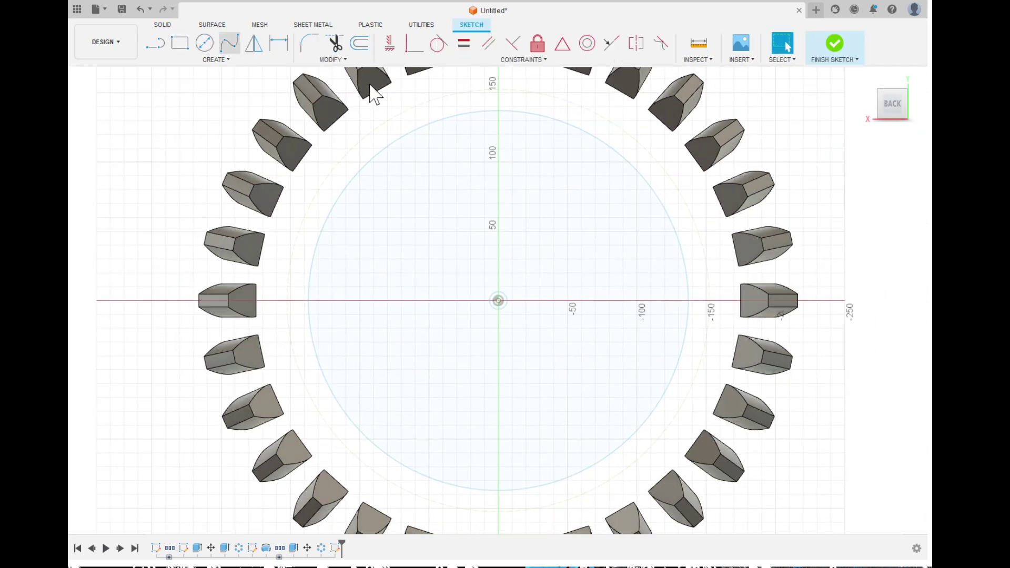
key("c")
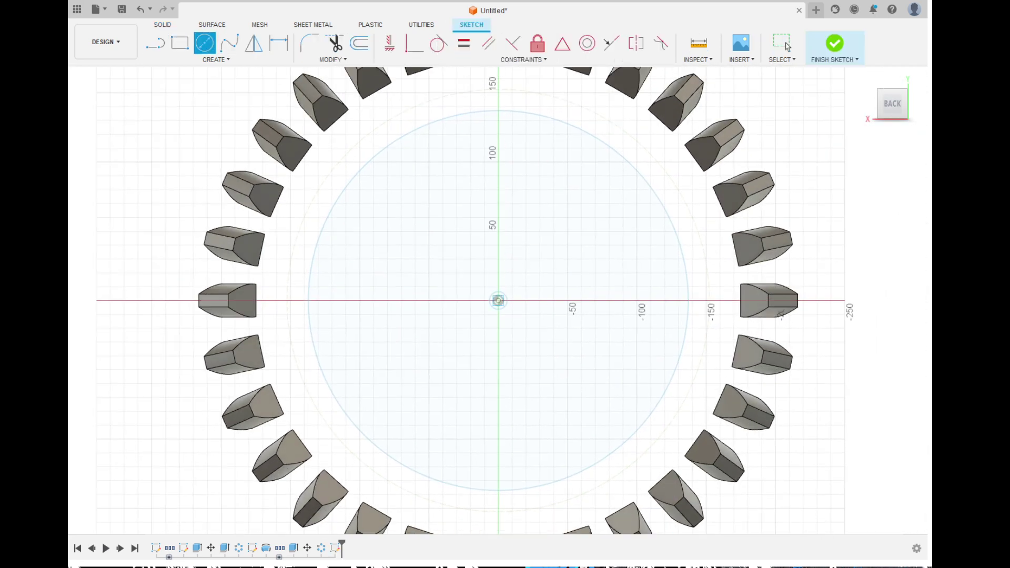
left_click(498, 300)
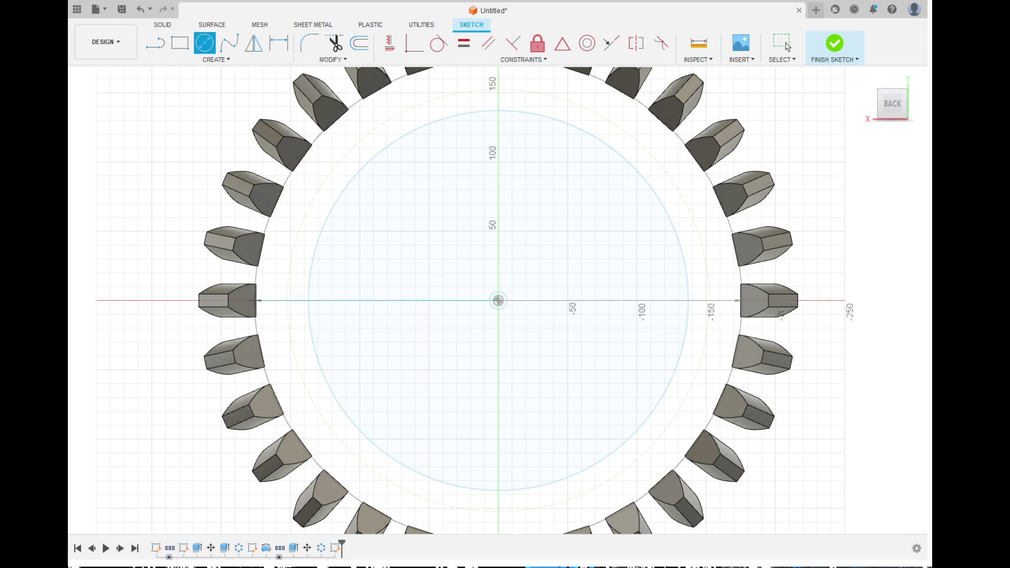
left_click(739, 301)
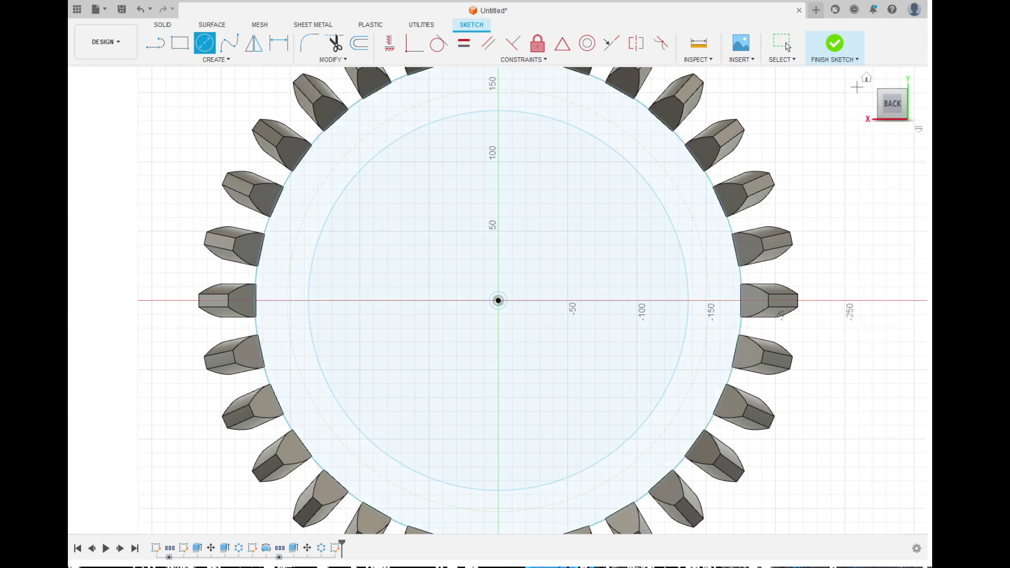
left_click(839, 48)
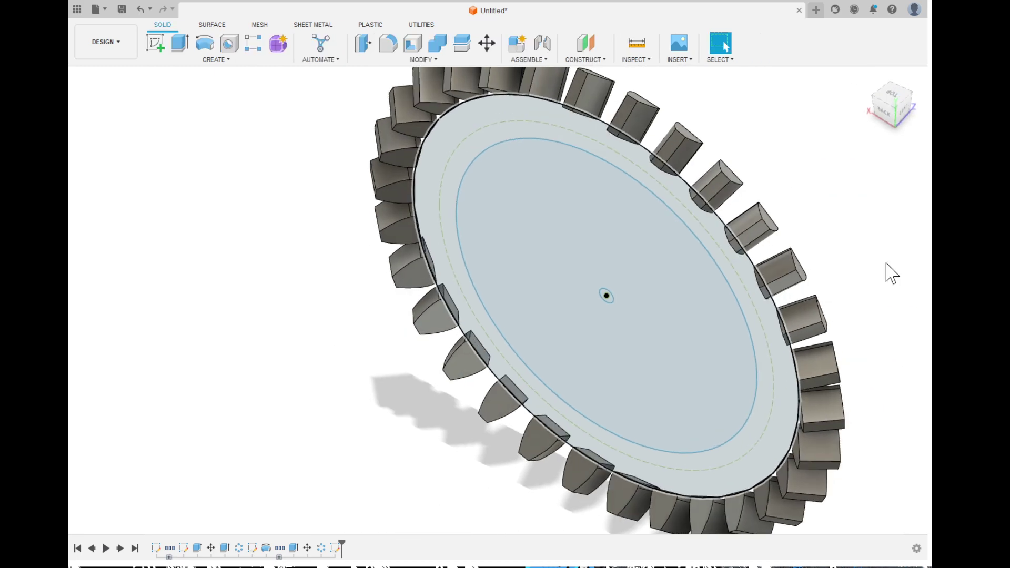
- Extrude the circle on the gear's face through the ring of teeth, tapered outward to follow their angle
left_click(180, 43)
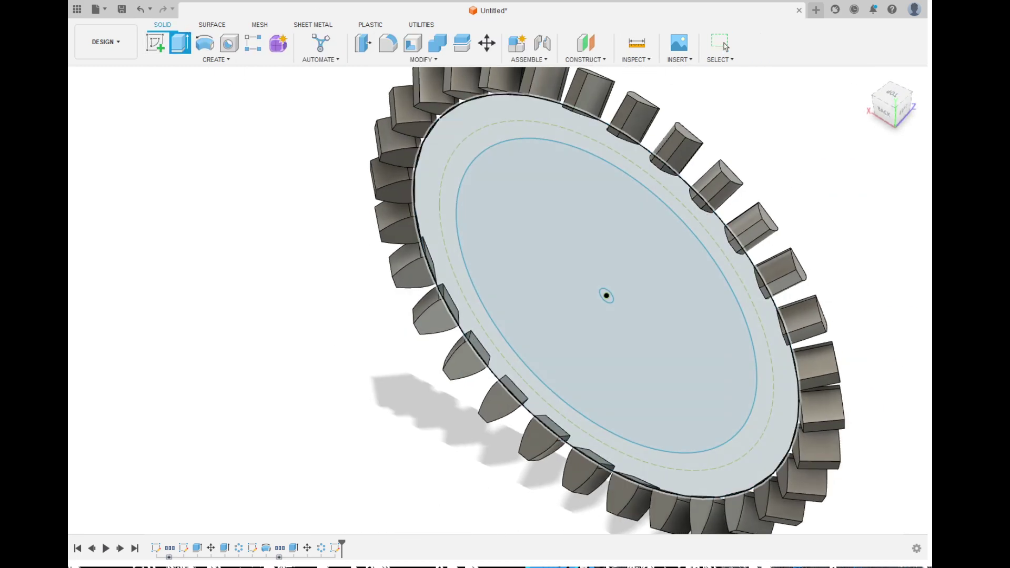
left_click(596, 243)
middle_click_drag(596, 244, 494, 266, "shift")
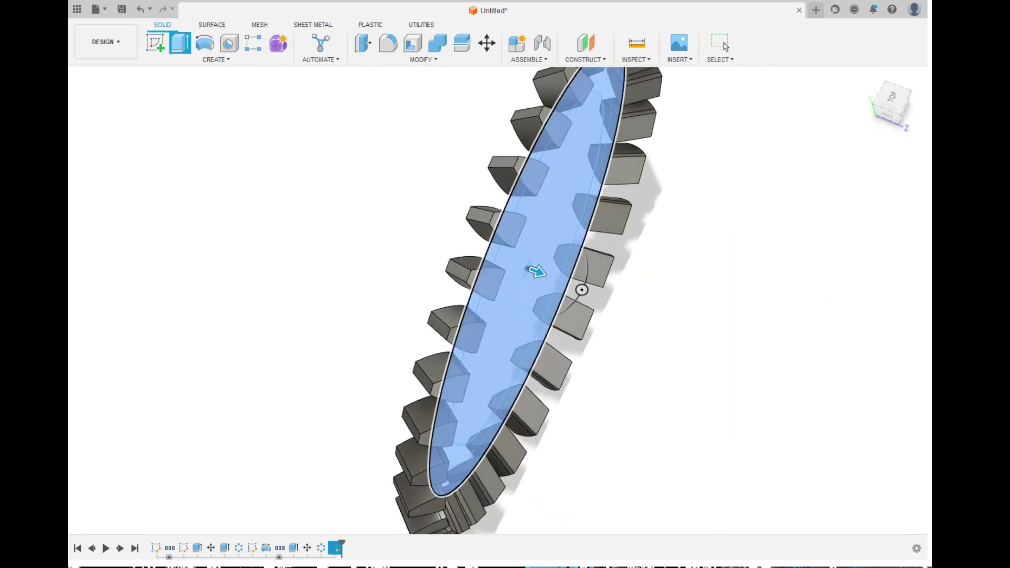
left_click_drag(537, 272, 579, 326)
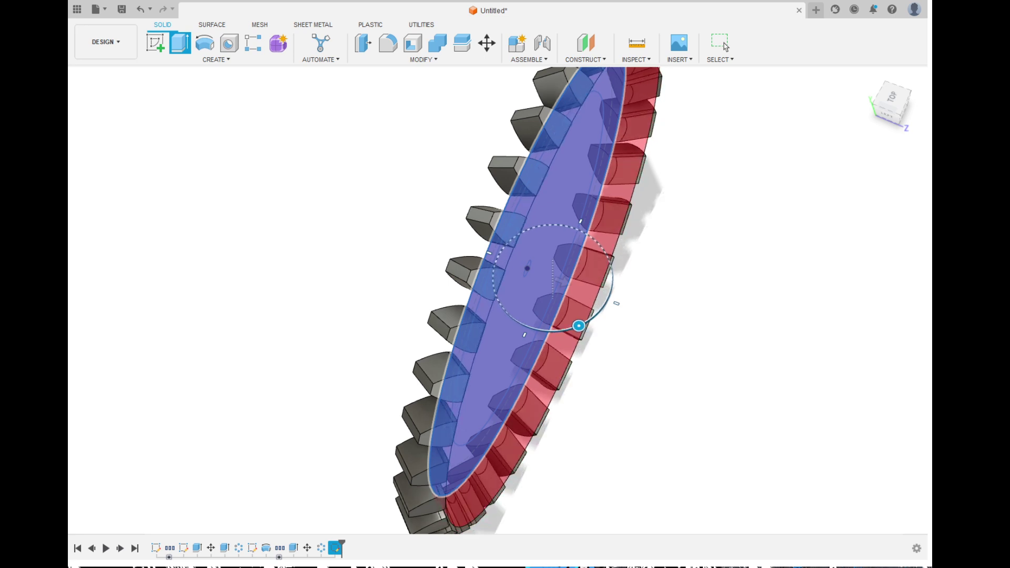
left_click_drag(563, 283, 576, 287)
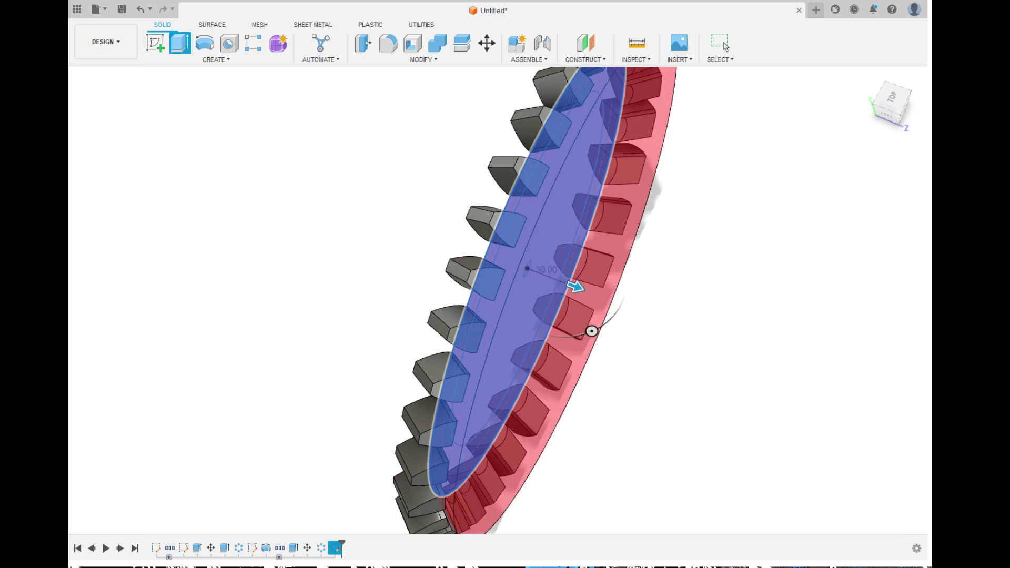
middle_click_drag(584, 371, 646, 290)
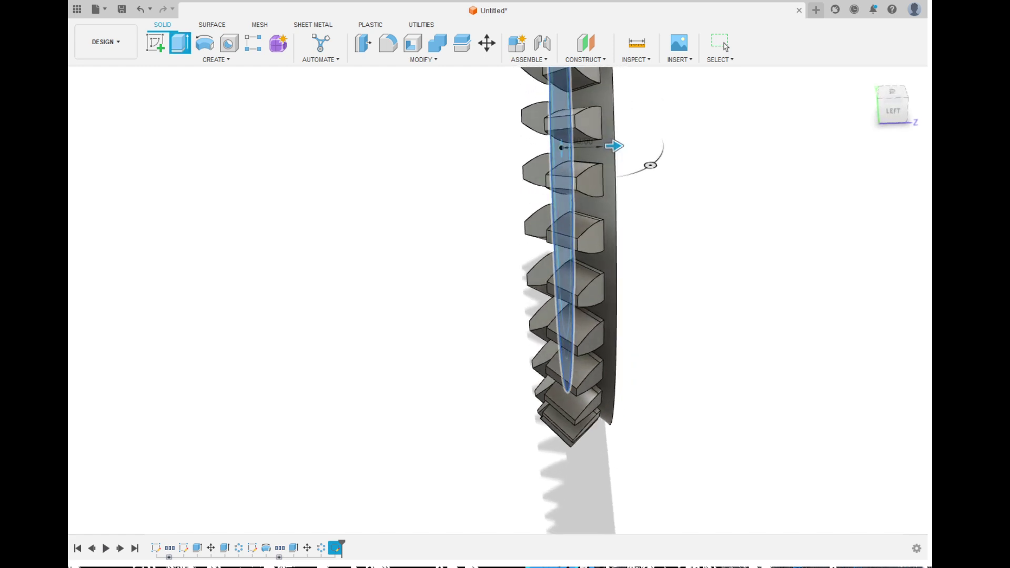
- Set the tapered extrusion's distance to 22 mm and complete the larger gear's body
type("1")
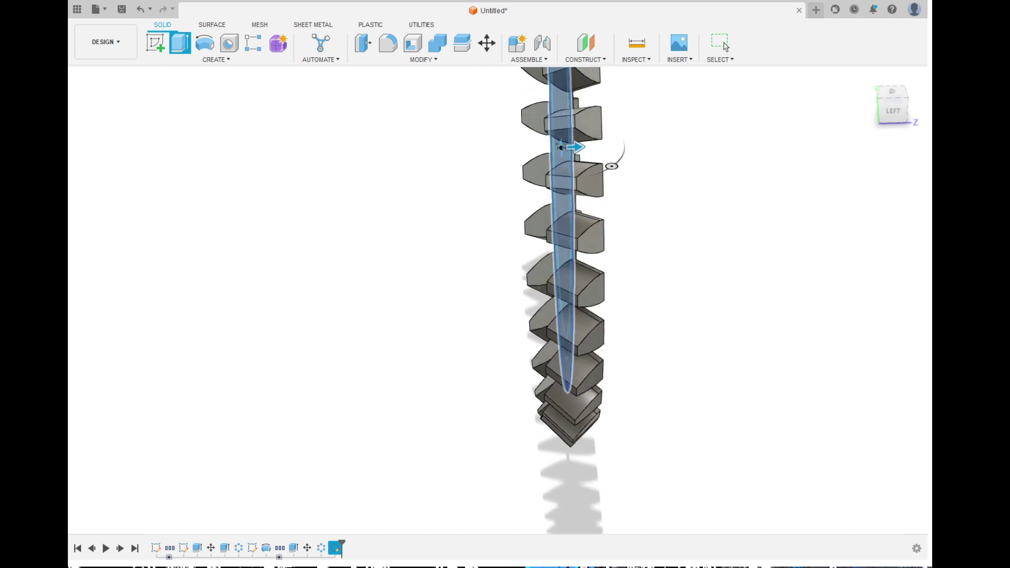
type("7")
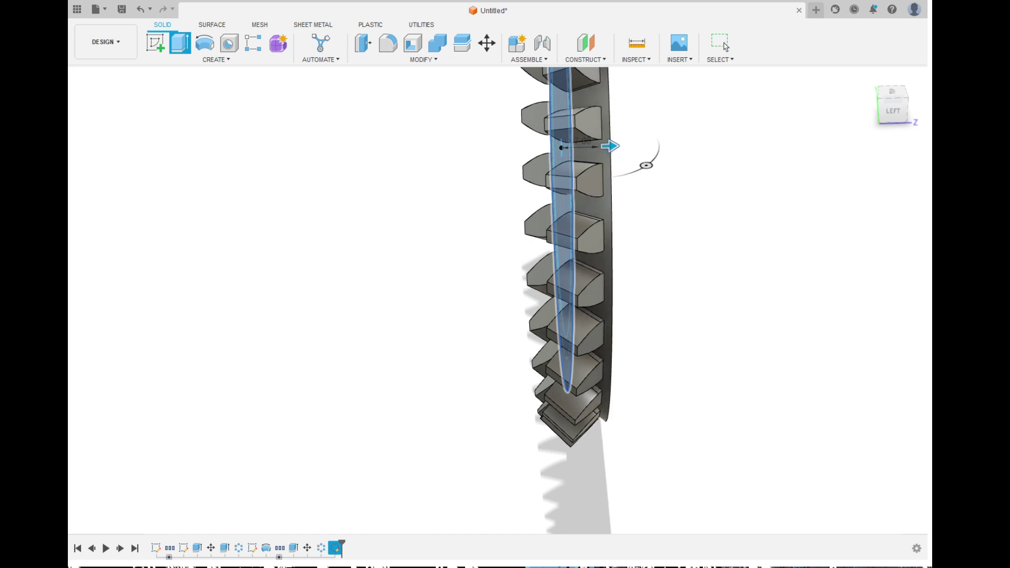
key("BackSpace")
type("6")
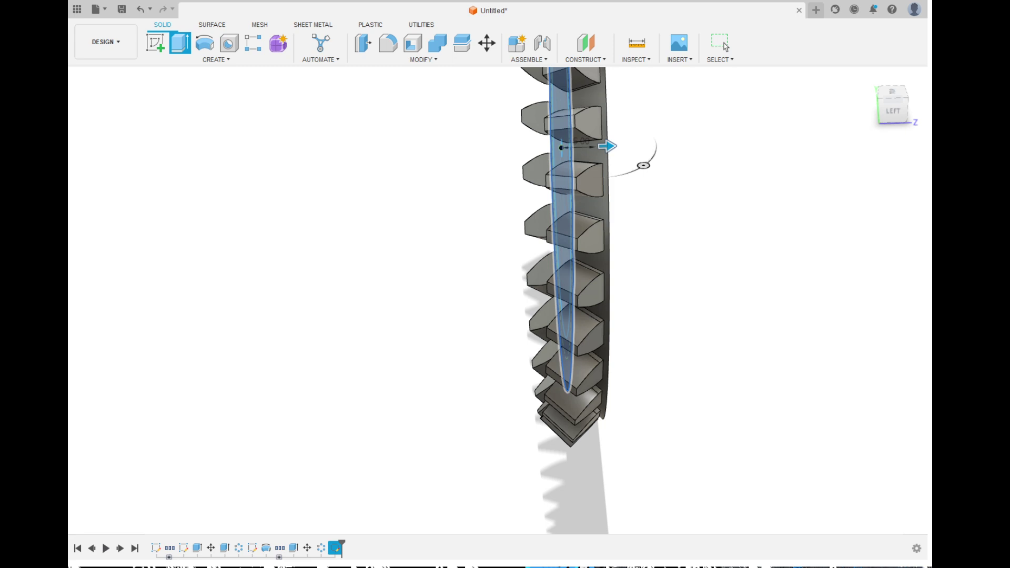
key("BackSpace")
type("2")
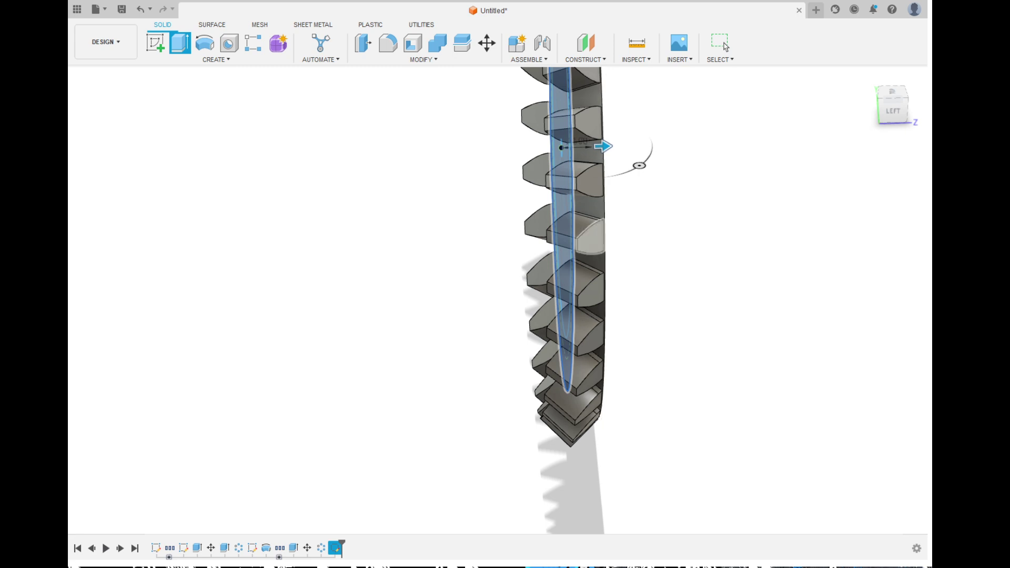
middle_click_drag(652, 237, 736, 253, "shift")
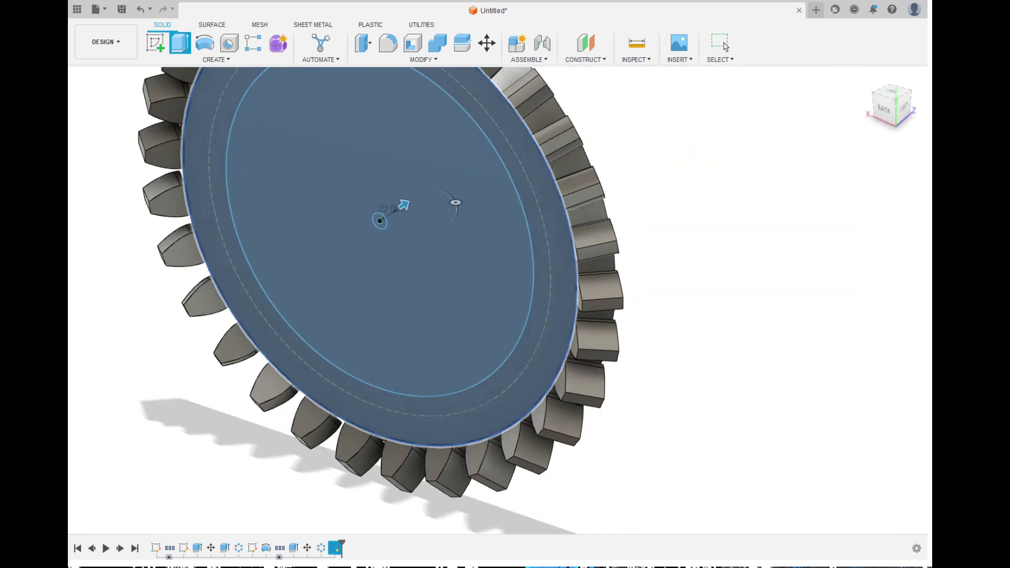
key("Return")
scroll(407, 299, "down", 4)
middle_click_drag(408, 299, 401, 446, "shift")
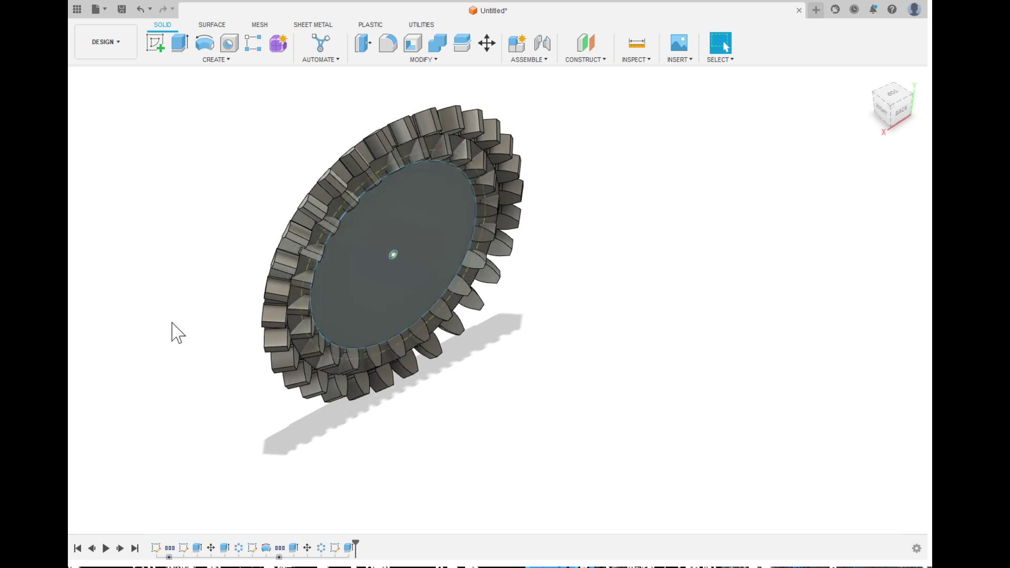
- Rotate the larger gear about the vertical axis so it stands perpendicular to the smaller gear
scroll(336, 268, "up", 5)
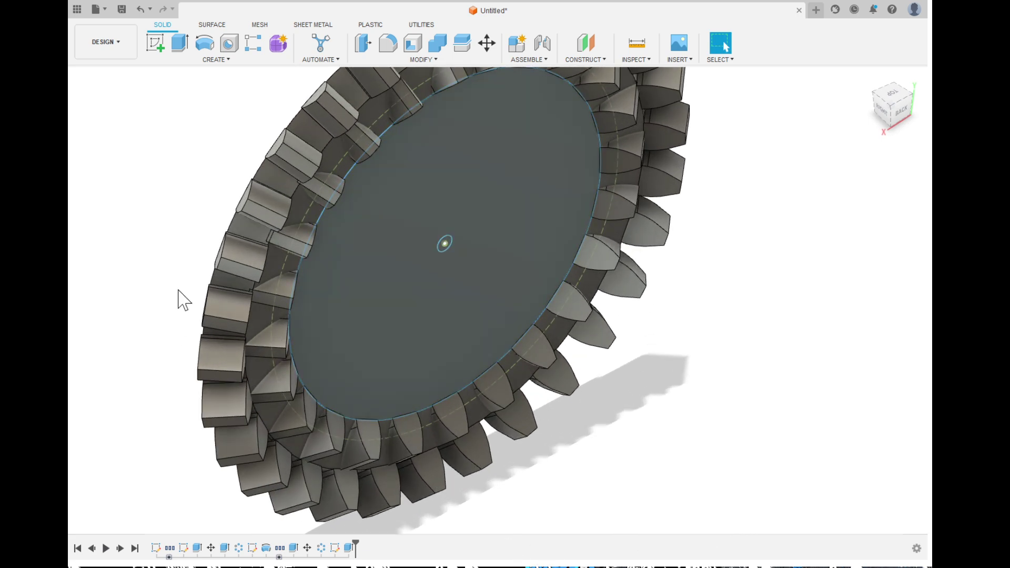
scroll(408, 323, "down", 2)
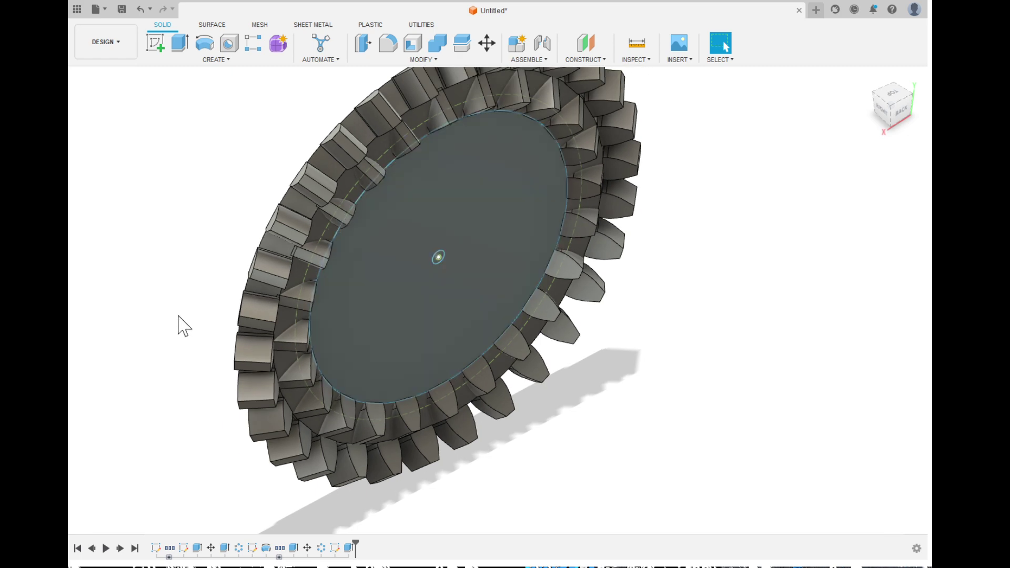
left_click(238, 360)
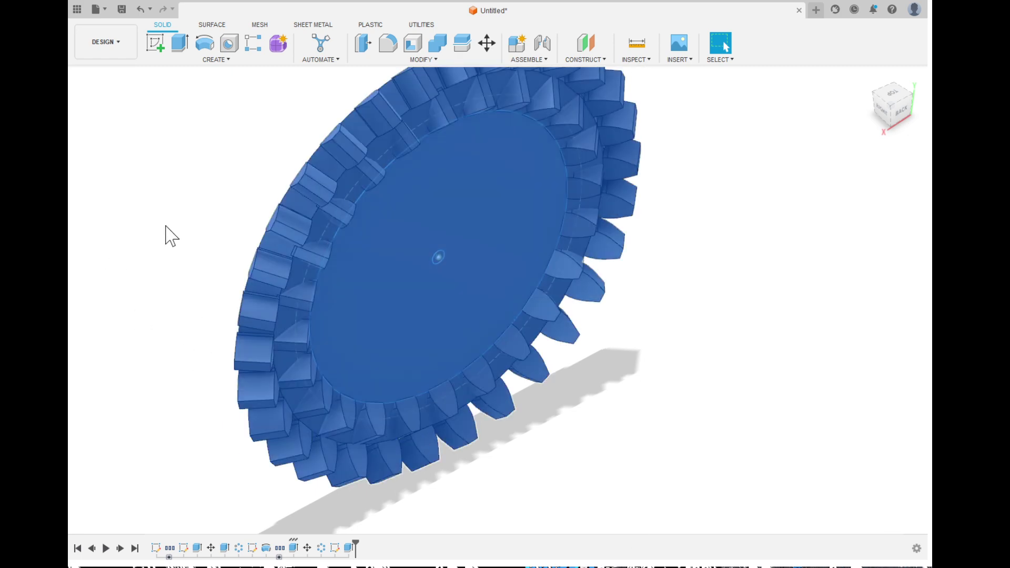
left_click(450, 302)
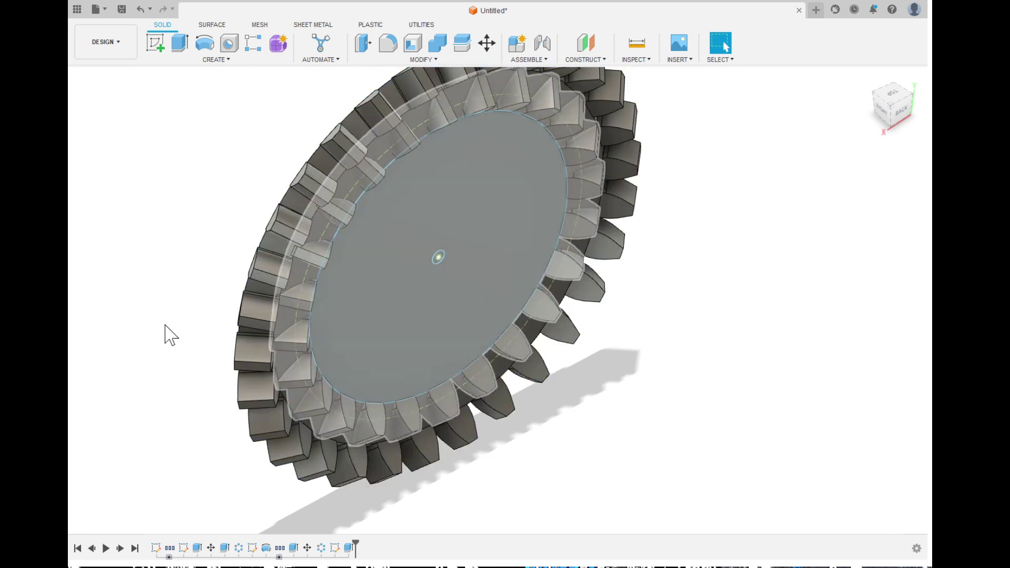
middle_click_drag(563, 412, 595, 409, "shift")
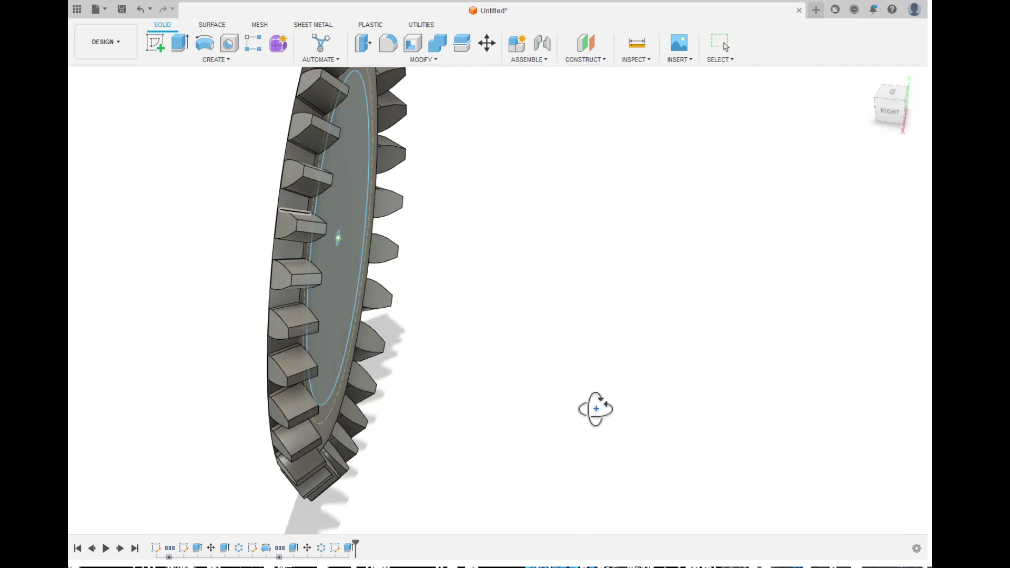
scroll(642, 445, "down", 3)
left_click(257, 350)
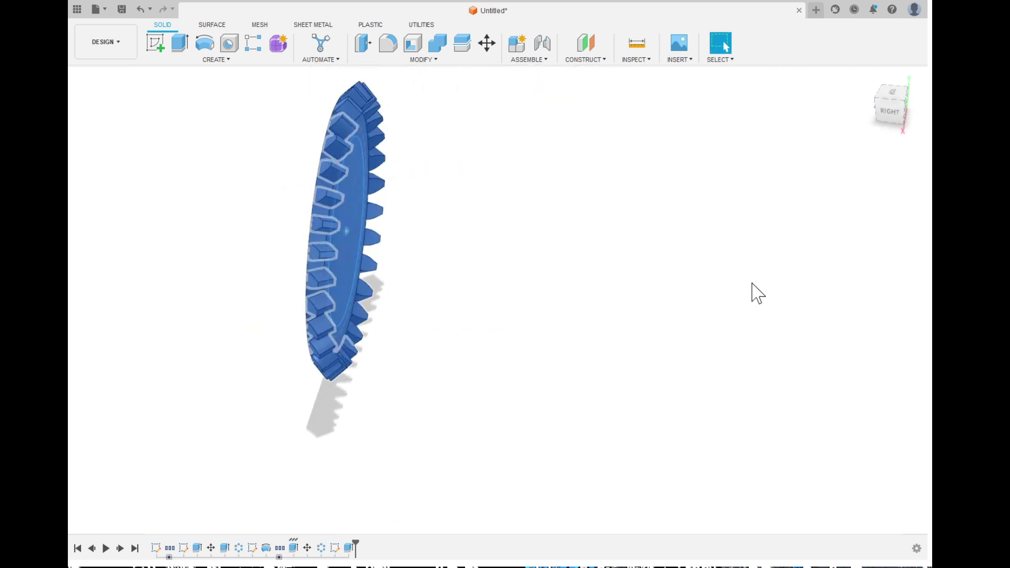
key("m")
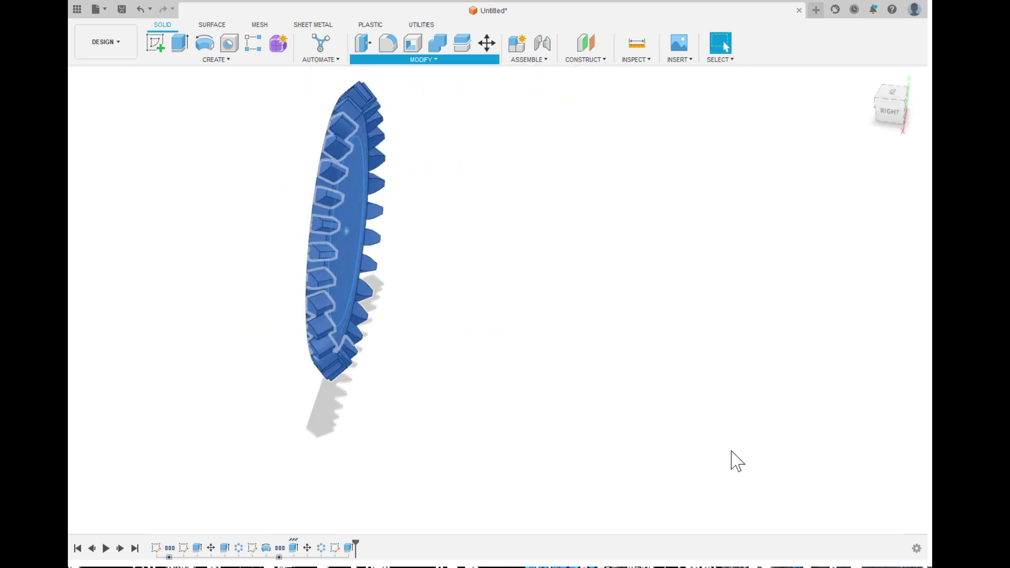
middle_click_drag(731, 452, 647, 456, "shift")
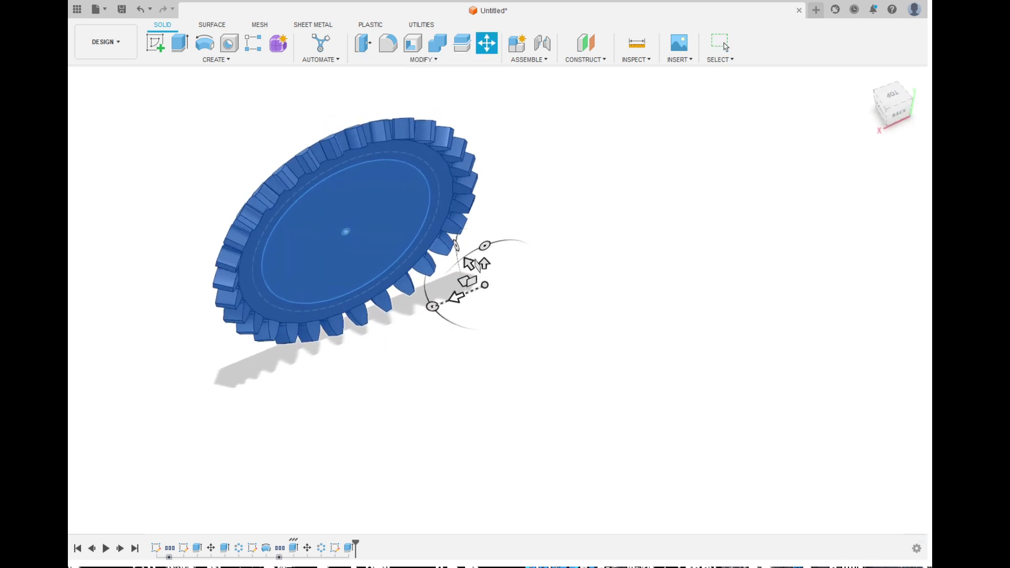
left_click_drag(432, 307, 513, 324)
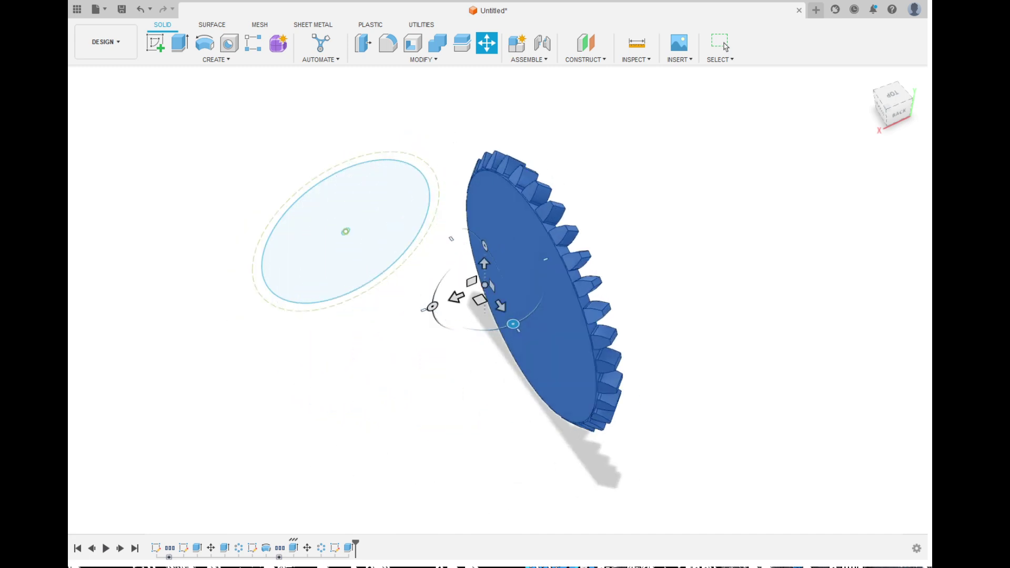
- Move the rotated gear sideways to the edge of the smaller gear, with its teeth facing inward
left_click_drag(456, 297, 175, 289)
middle_click_drag(469, 428, 964, 345, "shift")
left_click(885, 110)
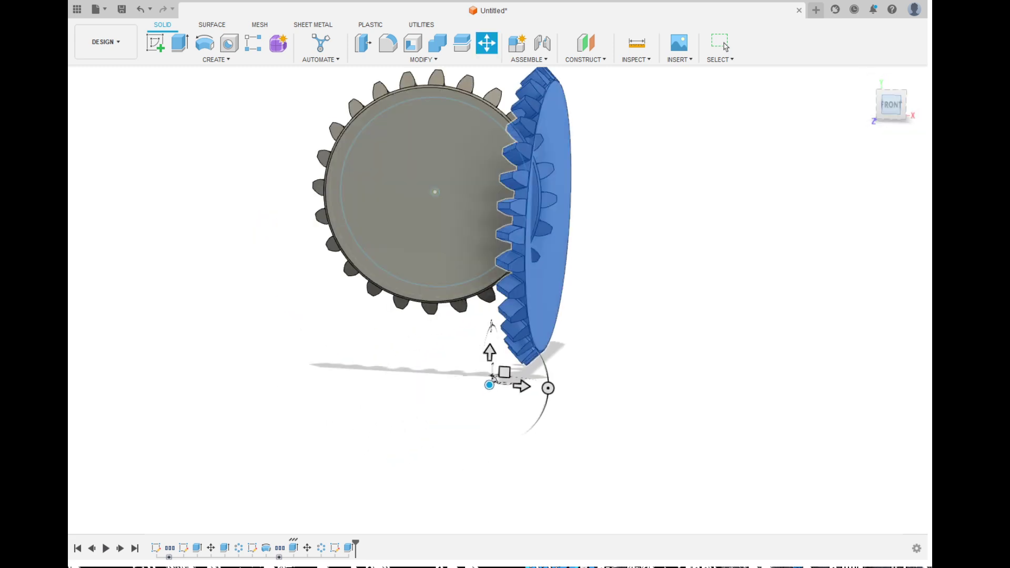
scroll(710, 304, "down", 4)
scroll(719, 311, "up", 4)
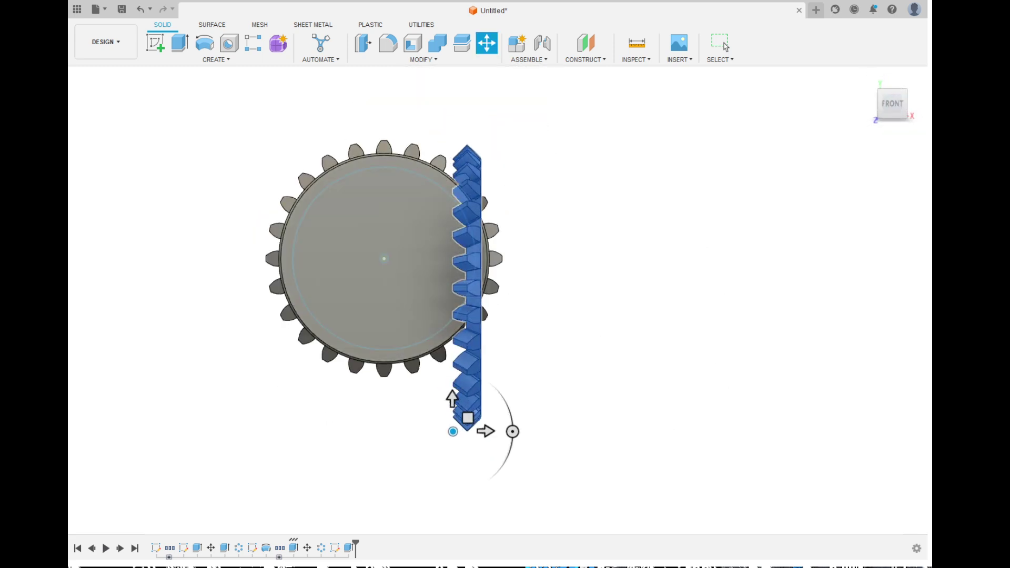
left_click_drag(468, 418, 505, 401)
- Shift the larger gear in the right and top views until its teeth engage the smaller gear's at the corner
middle_click_drag(504, 401, 421, 405, "shift")
left_click(902, 104)
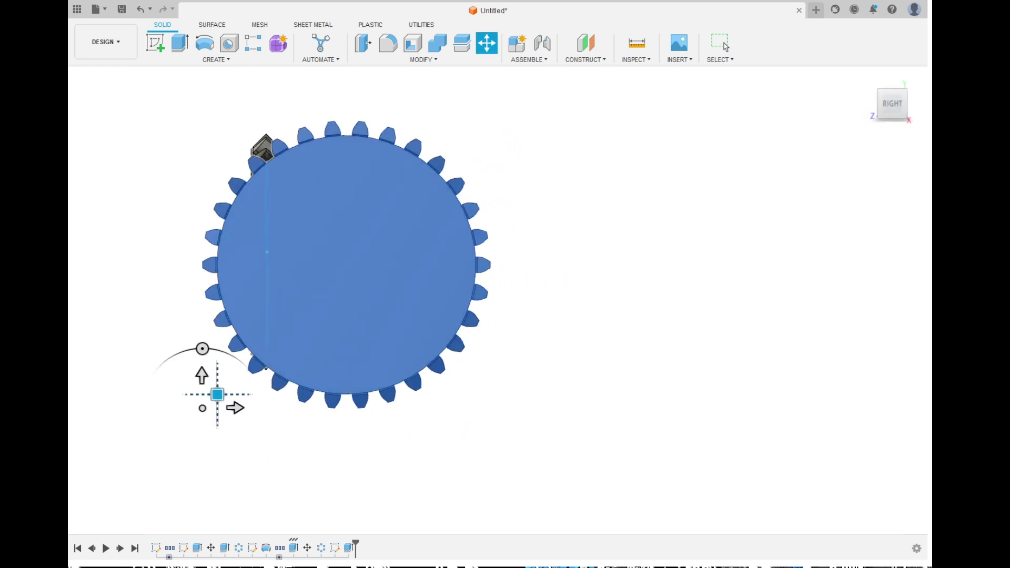
left_click_drag(235, 408, 274, 395)
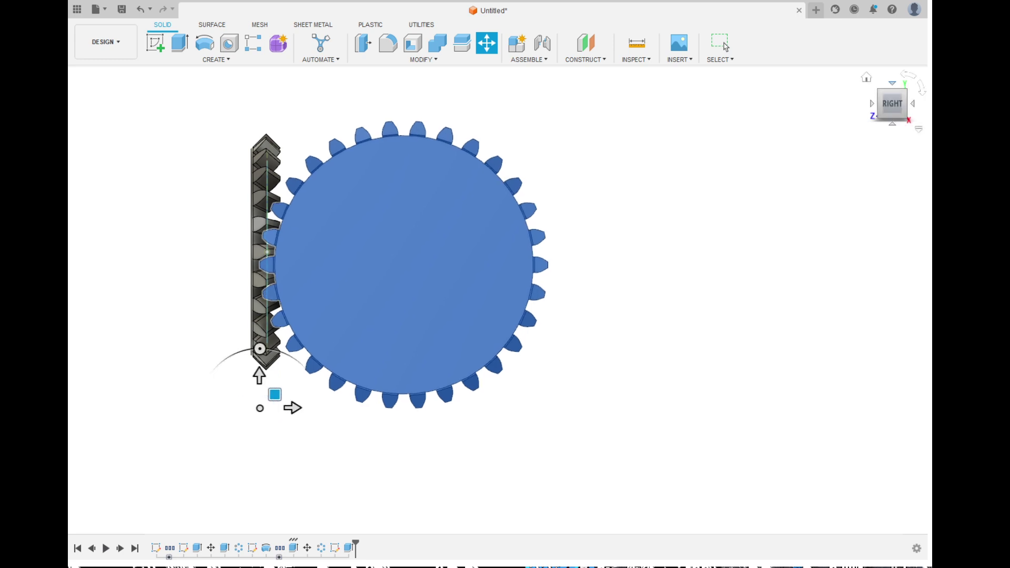
left_click(892, 83)
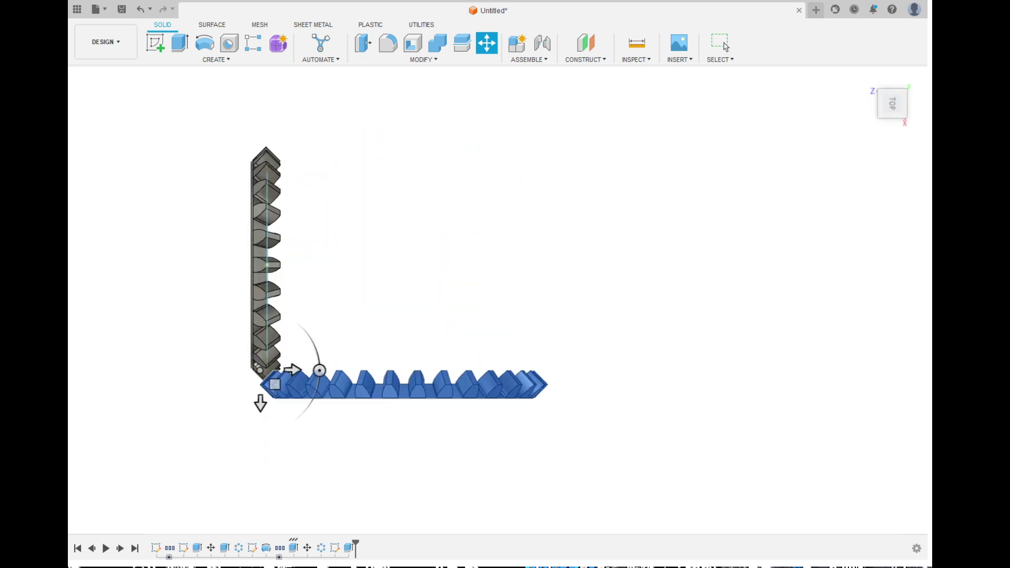
left_click_drag(275, 384, 270, 371)
mouse_move(893, 104)
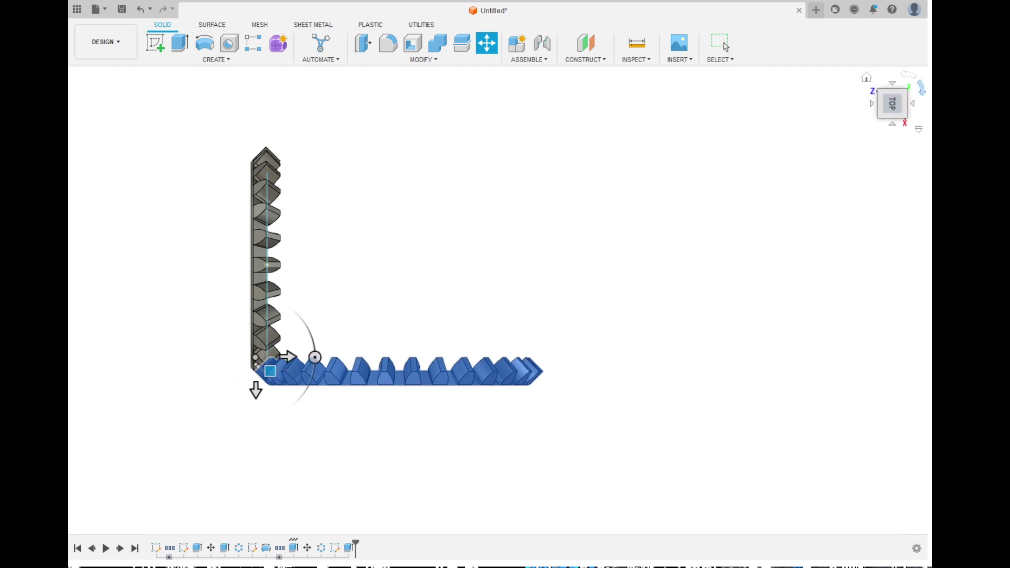
left_click(892, 124)
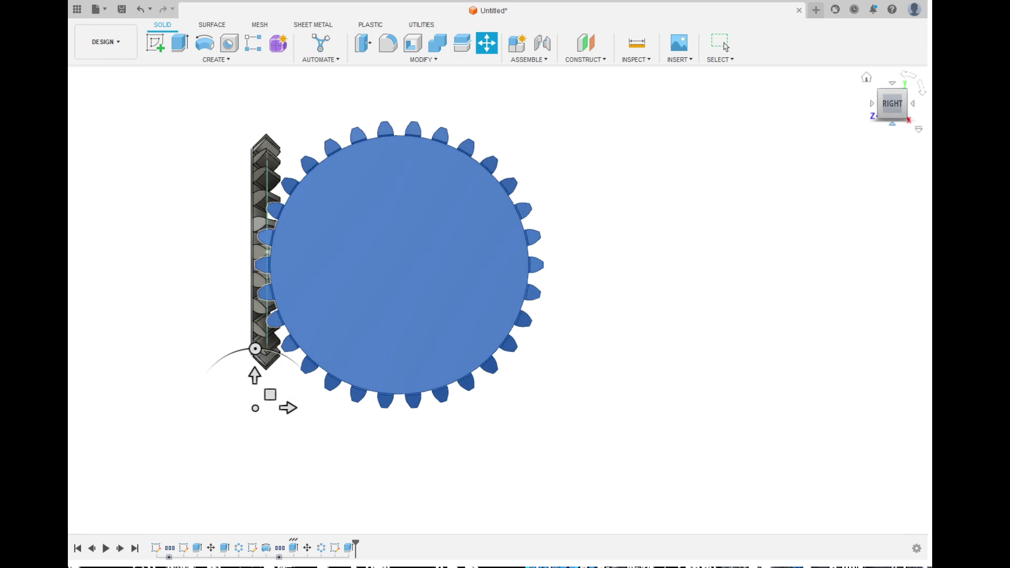
key("Return")
- Examine from several angles how the teeth of the two perpendicular gears mesh
middle_click_drag(918, 389, 668, 410, "shift")
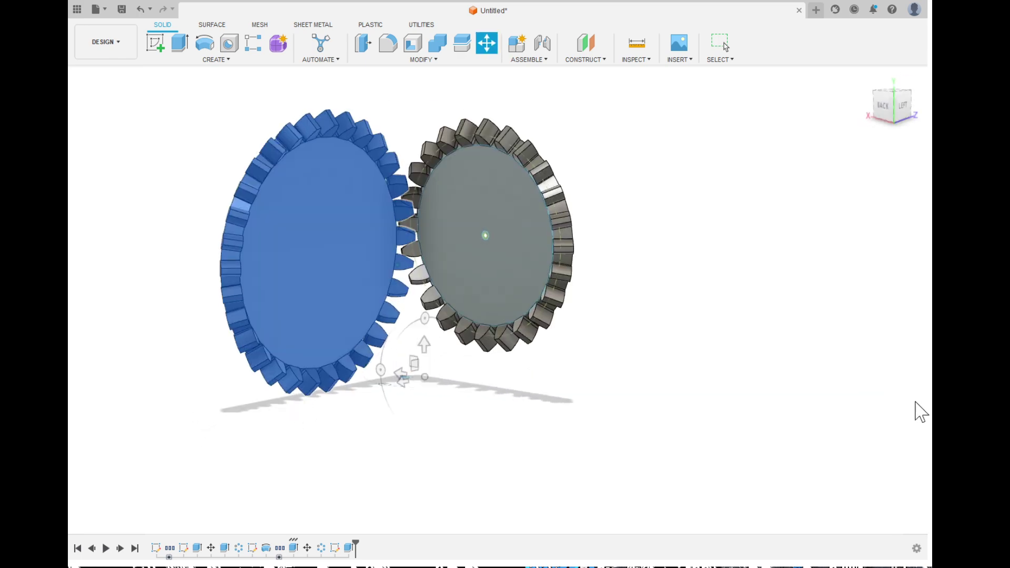
scroll(637, 409, "up", 10)
mouse_move(721, 460)
middle_mouse_down("shift")
mouse_move(823, 505)
mouse_move(829, 443)
mouse_move(834, 480)
mouse_move(862, 483)
mouse_move(847, 493)
mouse_move(875, 537)
middle_mouse_up("shift")
key("m")
scroll(847, 494, "down", 6)
left_click(725, 46)
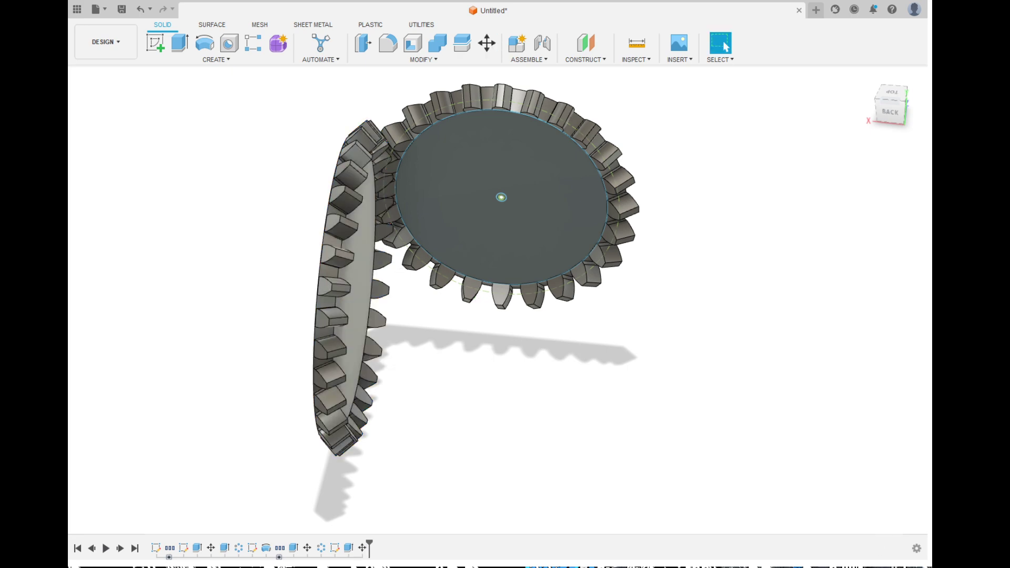
middle_click_drag(476, 336, 637, 247, "shift")
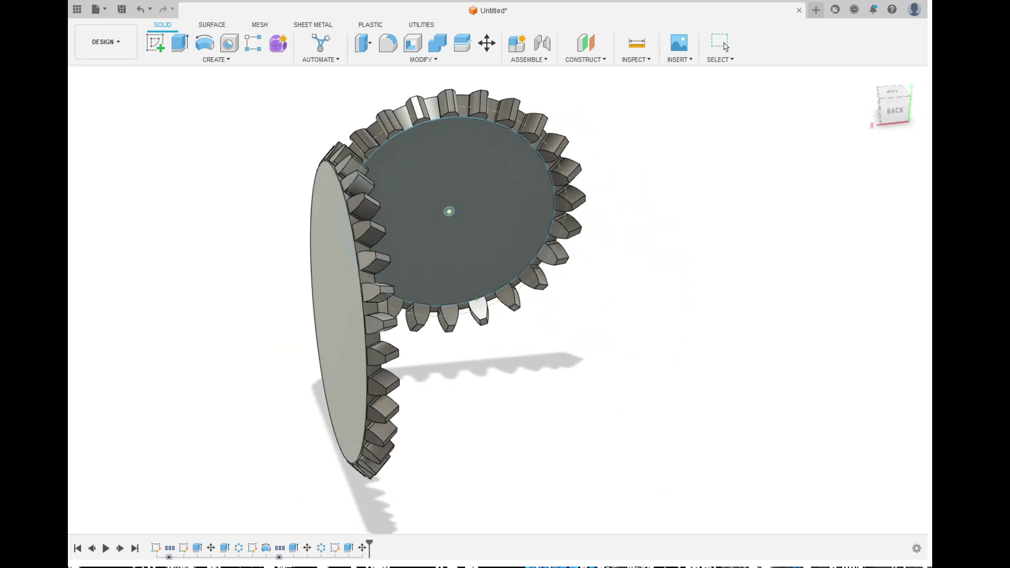
left_click(725, 46)
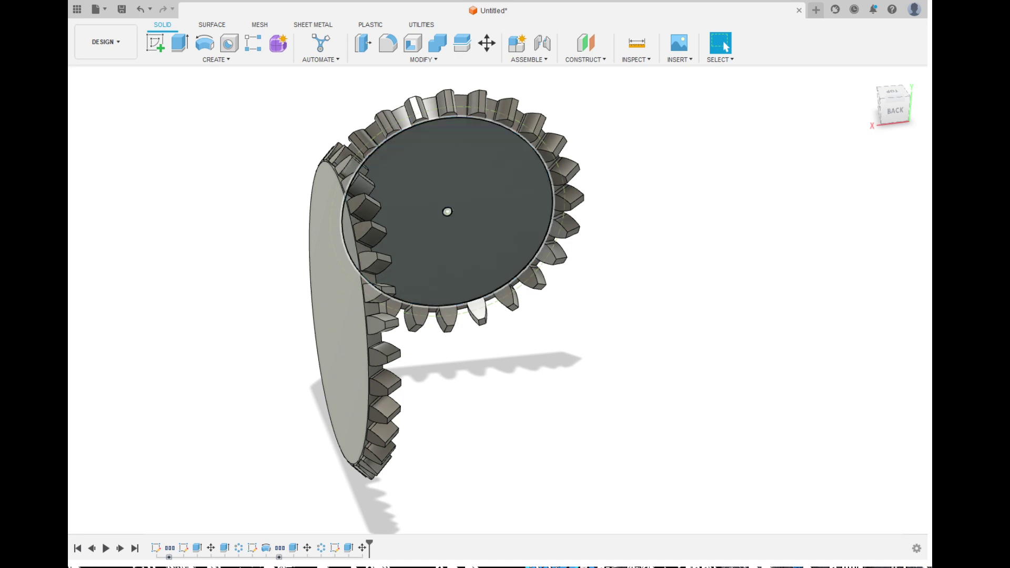
middle_click_drag(1004, 497, 789, 368, "shift")
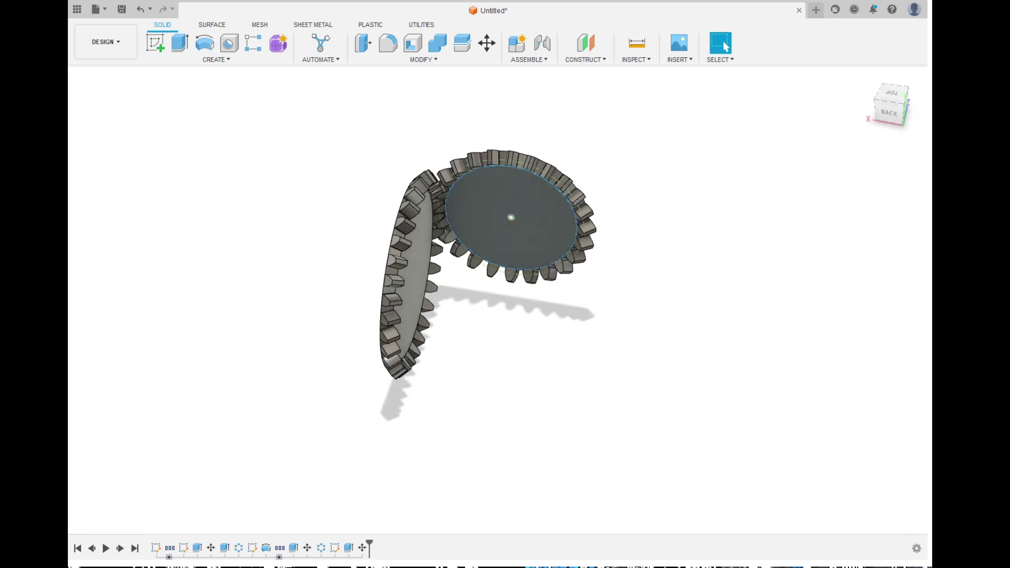
middle_click_drag(721, 48, 126, 331, "shift")
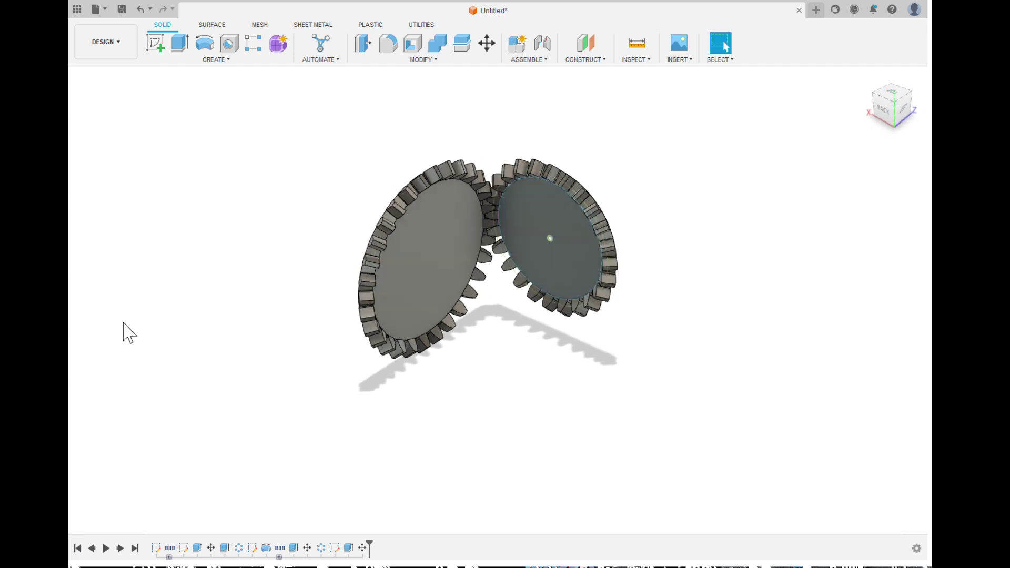
left_click(164, 323)
scroll(519, 236, "up", 4)
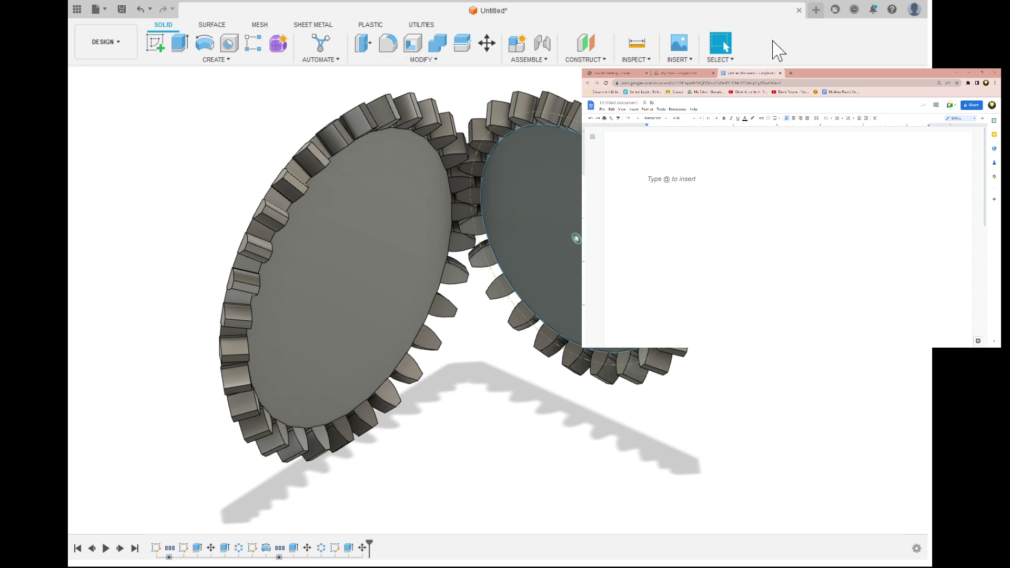
left_click(422, 25)
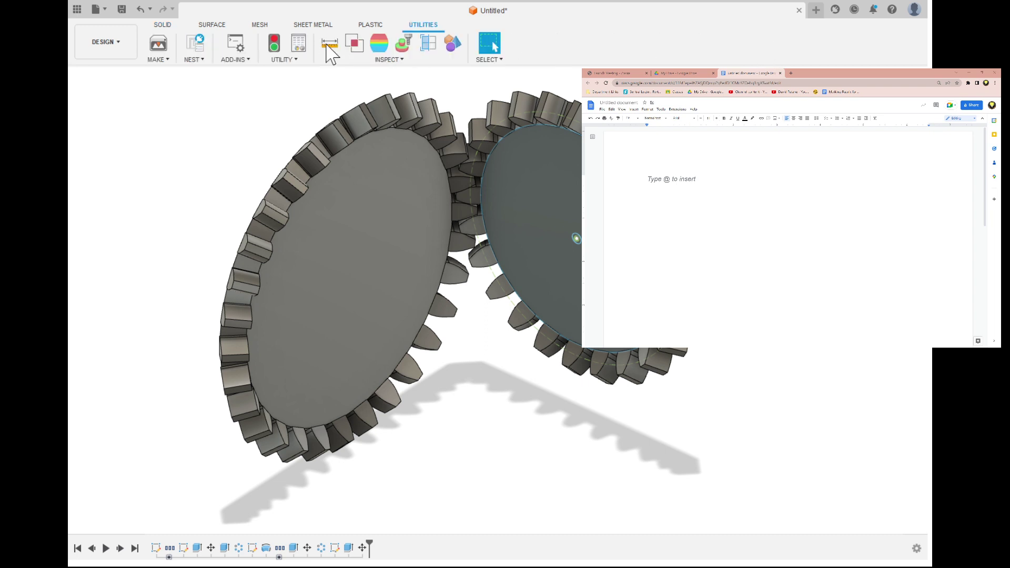
left_click(162, 25)
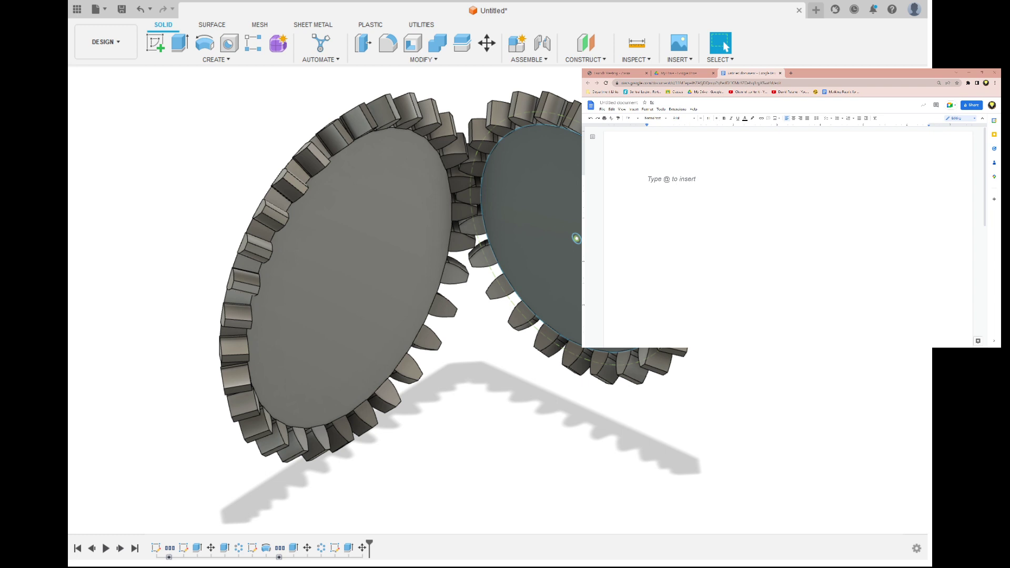
- Paste screenshots of the Insert menu and the McMaster-Carr bearing selection into the open Google Docs document
key("ctrl+v")
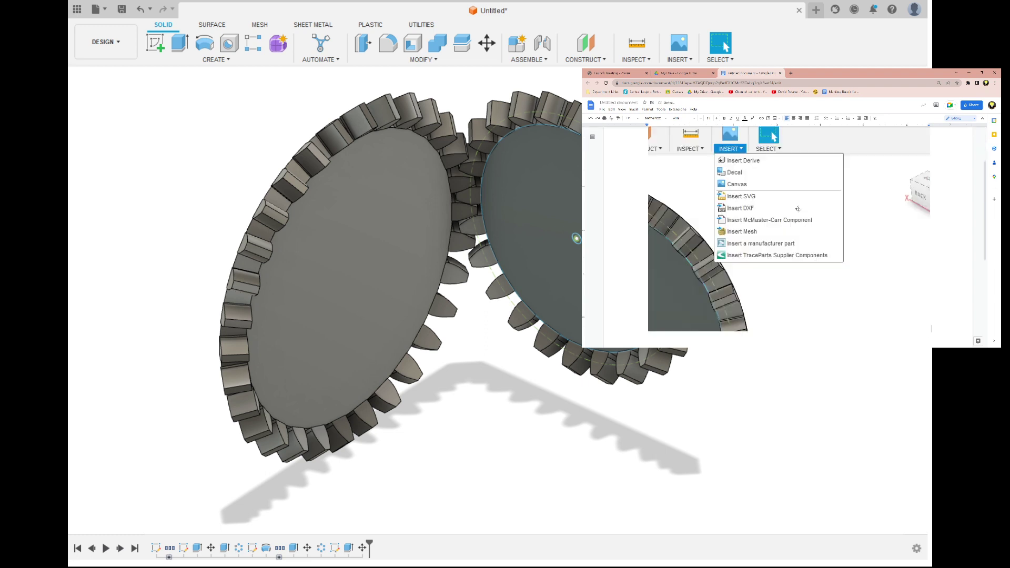
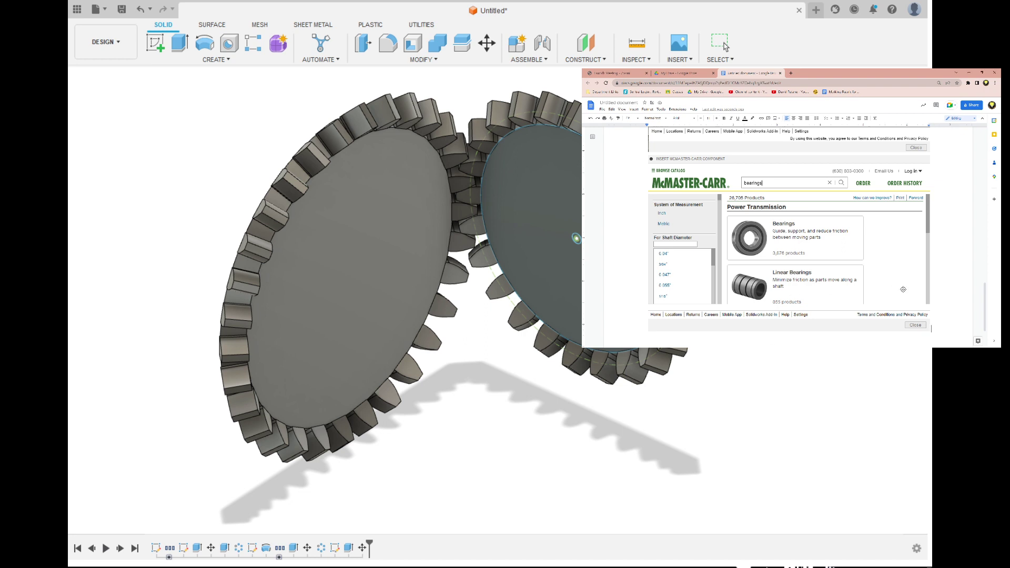
key("ctrl+v")
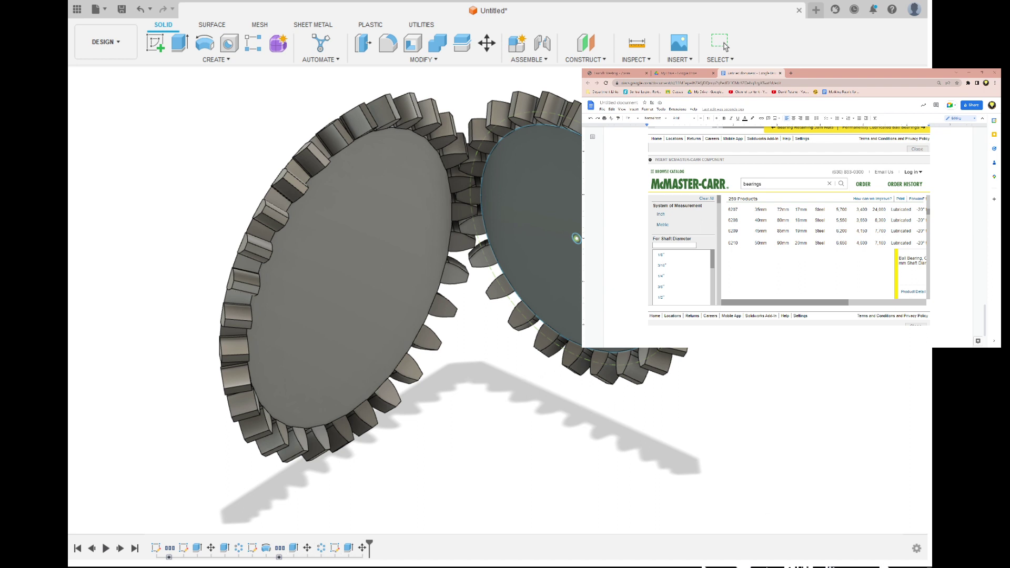
key("ctrl+v")
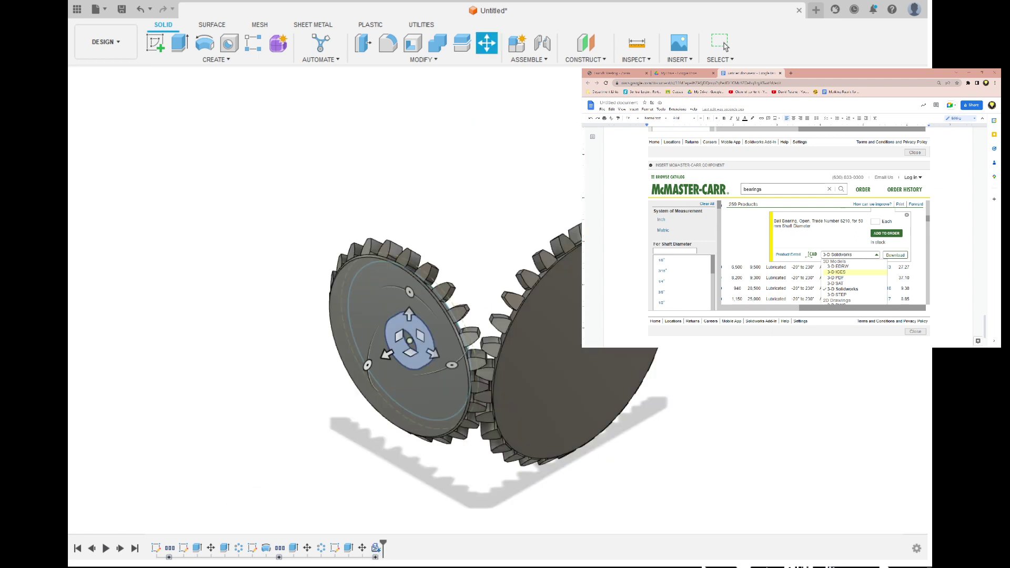
- Accept the placement of the inserted McMaster-Carr ball bearing at the smaller gear's centre and inspect it
scroll(354, 363, "down", 3)
scroll(341, 364, "up", 5)
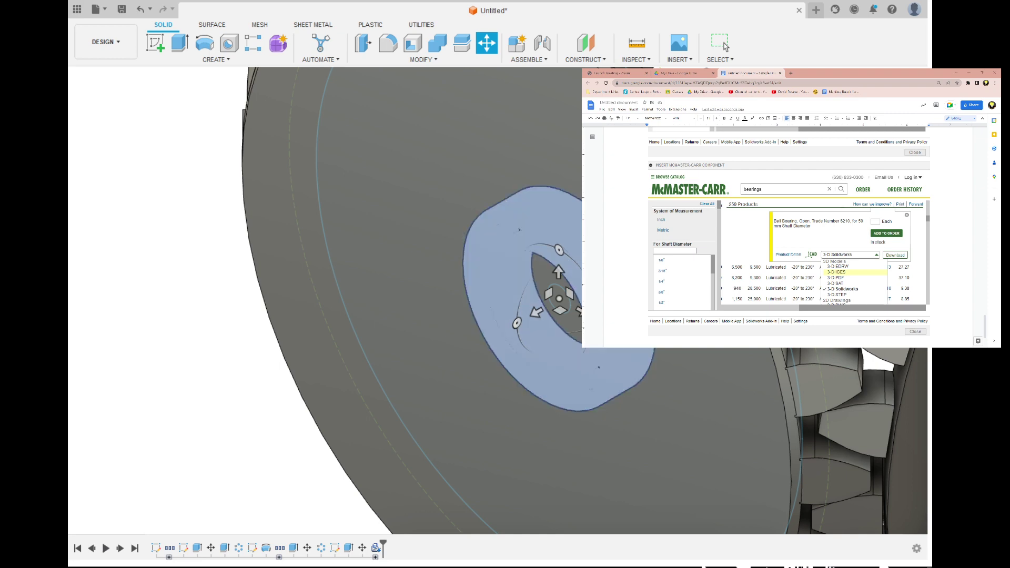
left_click(893, 101)
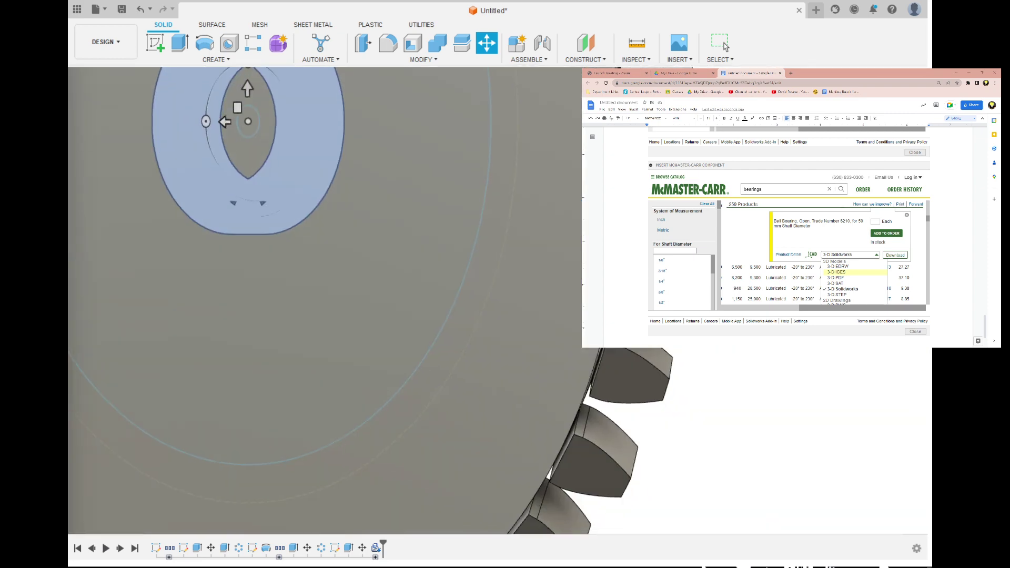
scroll(527, 257, "down", 5)
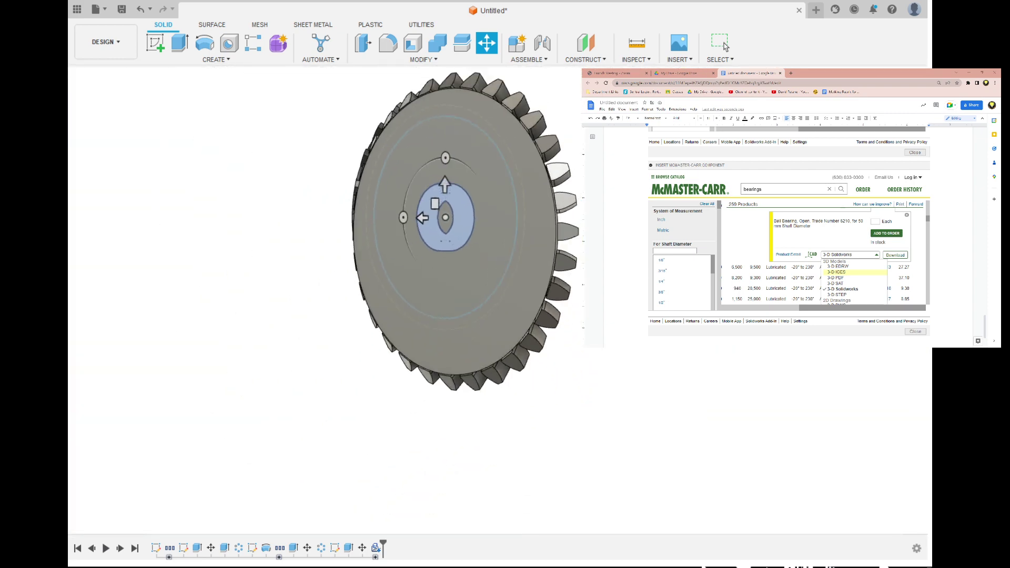
left_click(893, 101)
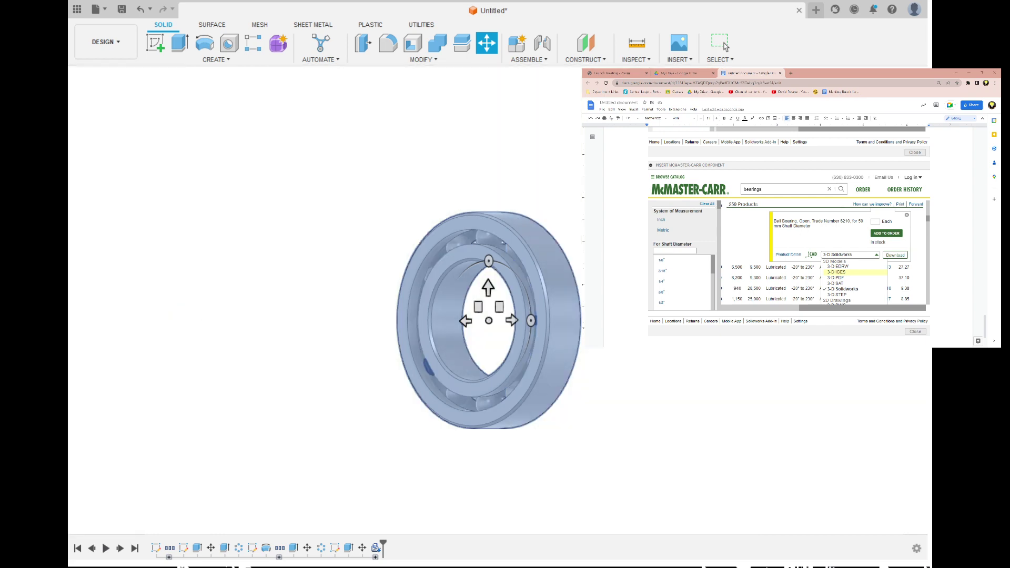
left_click(721, 45)
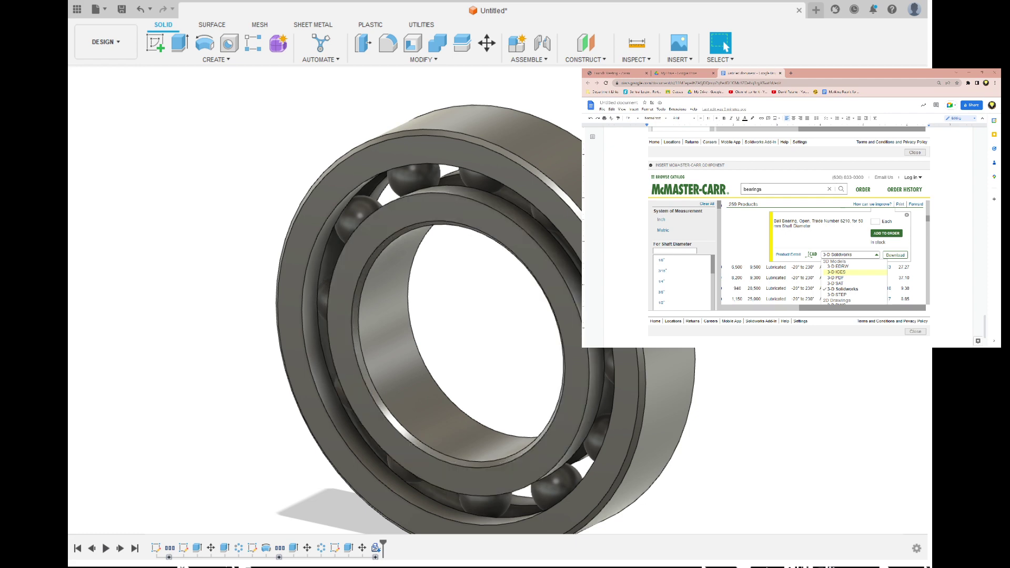
scroll(552, 340, "down", 3)
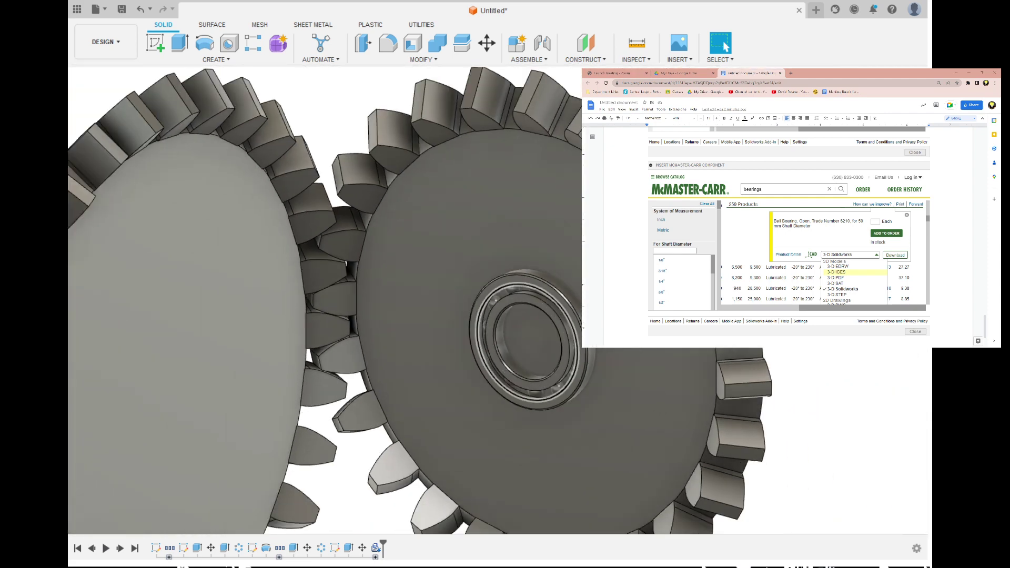
mouse_move(529, 337)
middle_mouse_down()
mouse_move(467, 331)
mouse_move(573, 257)
middle_mouse_up()
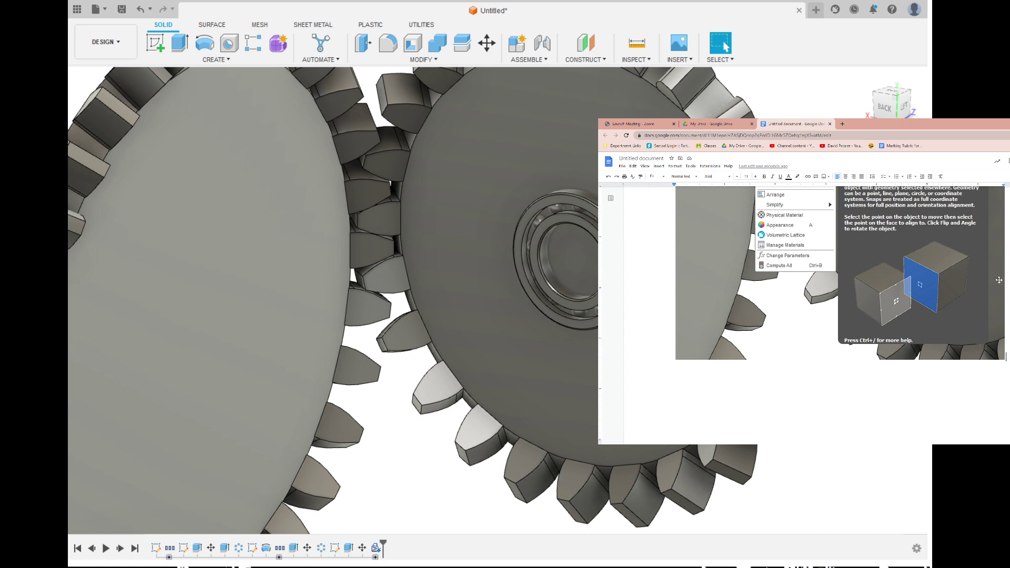
- Try to align the centre of the bearing's inner rim with the larger gear's flat outer face
scroll(834, 308, "up", 5)
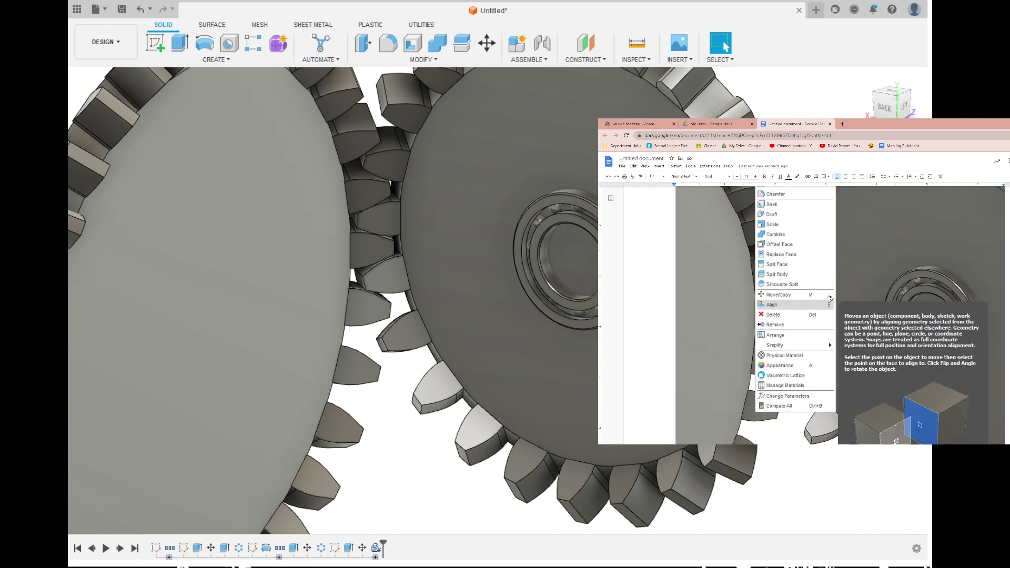
scroll(833, 308, "down", 1)
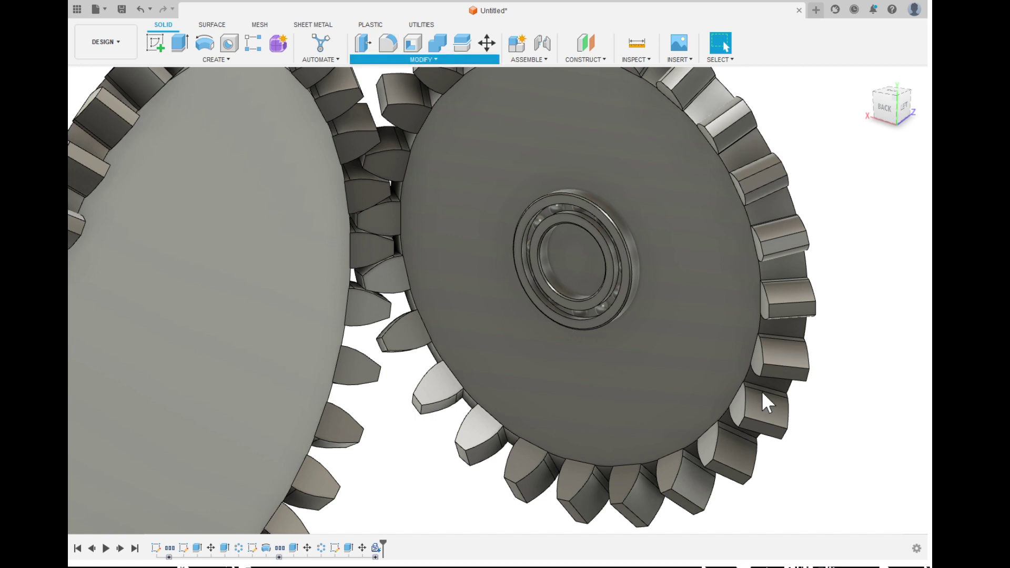
left_click(710, 474)
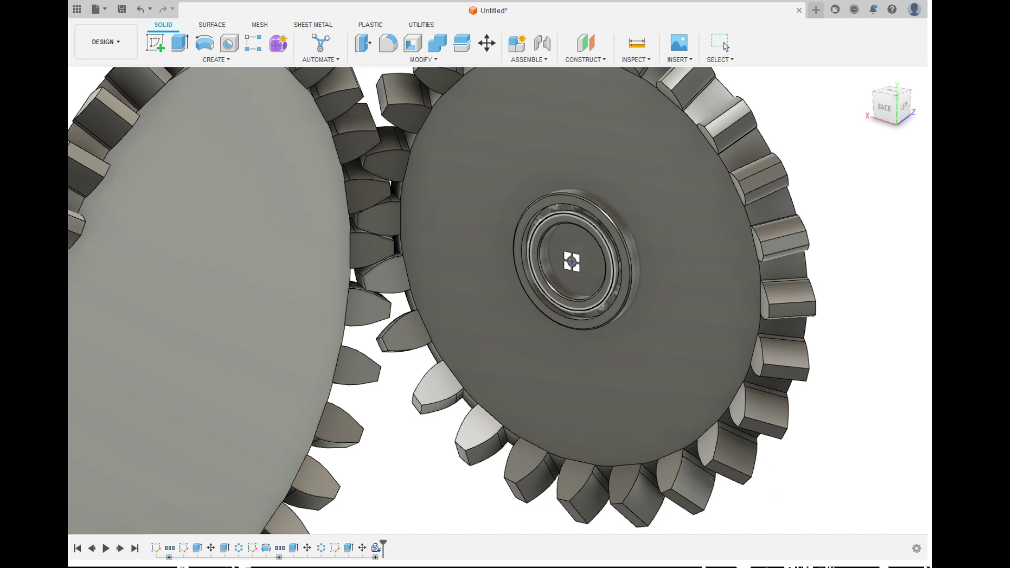
left_click(571, 261)
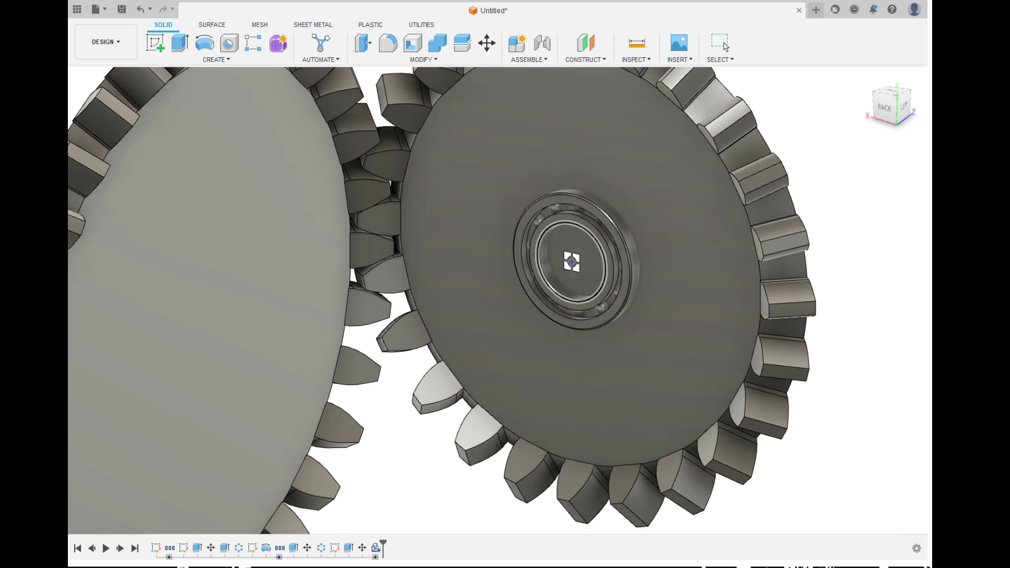
scroll(542, 276, "down", 3)
scroll(543, 276, "up", 10)
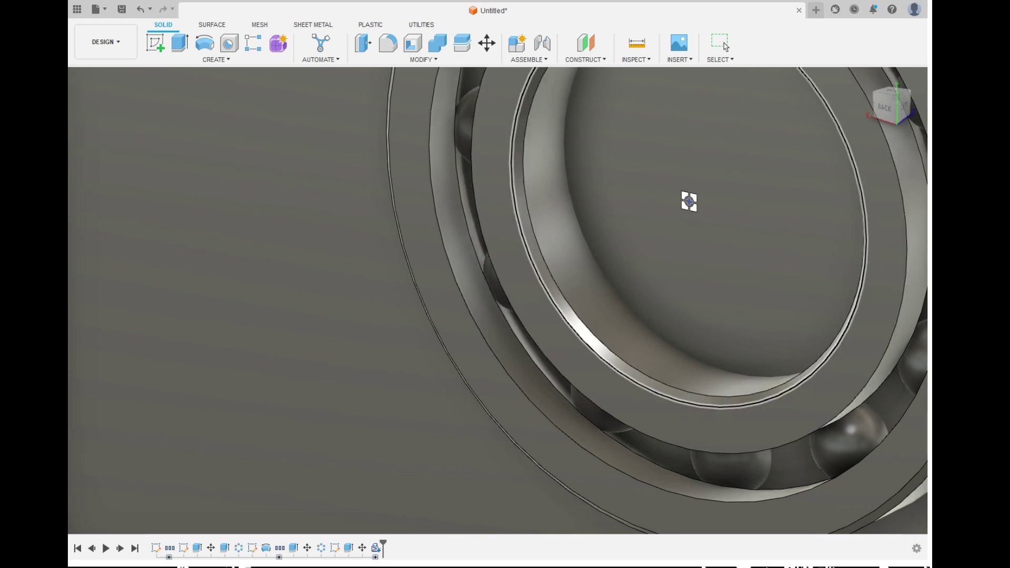
left_click(689, 202)
scroll(462, 340, "down", 8)
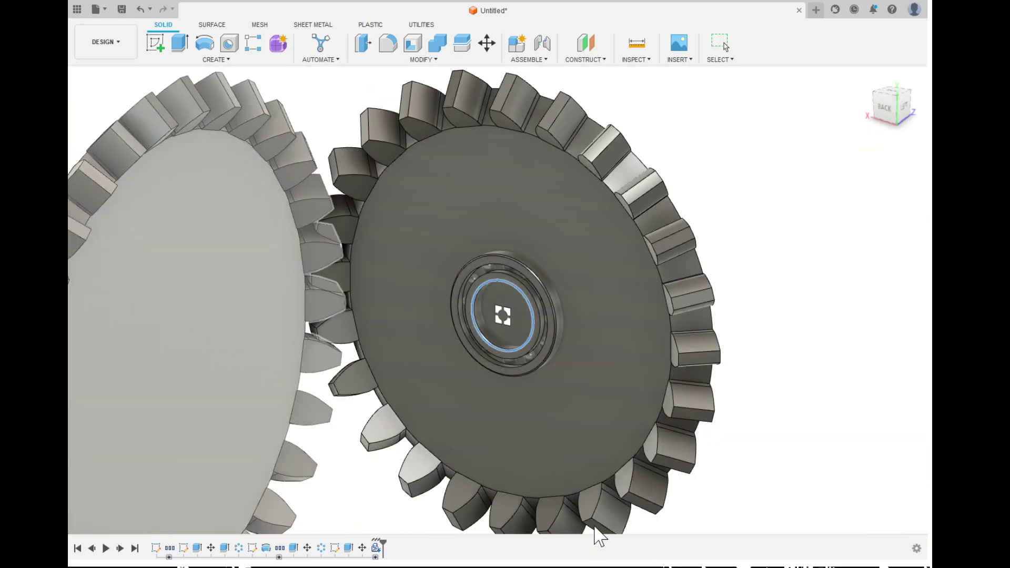
left_click_drag(875, 106, 885, 106)
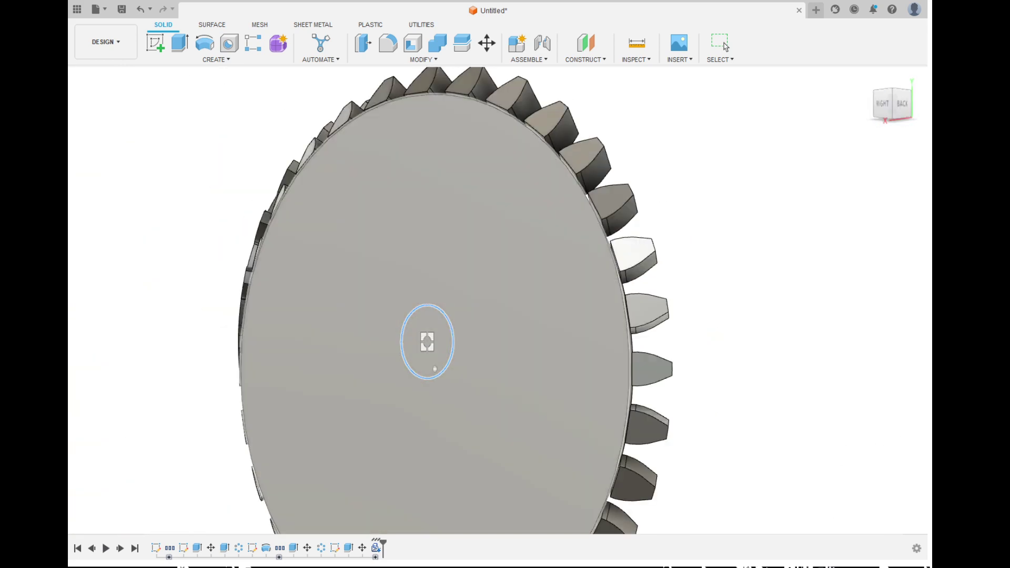
left_click(434, 369)
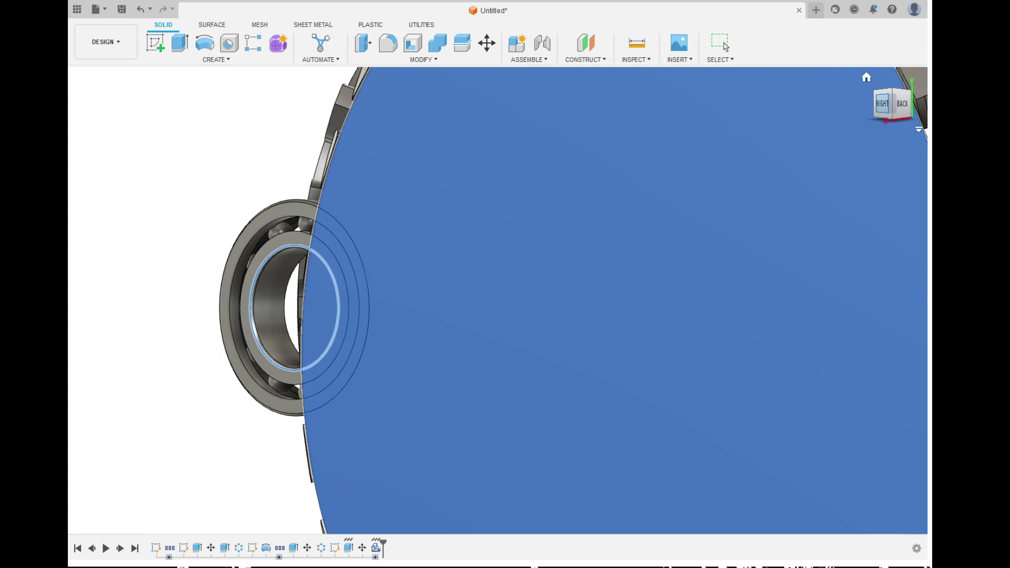
- Examine from several sides where the bearing sits relative to the larger gear's flat outer face
left_click(875, 103)
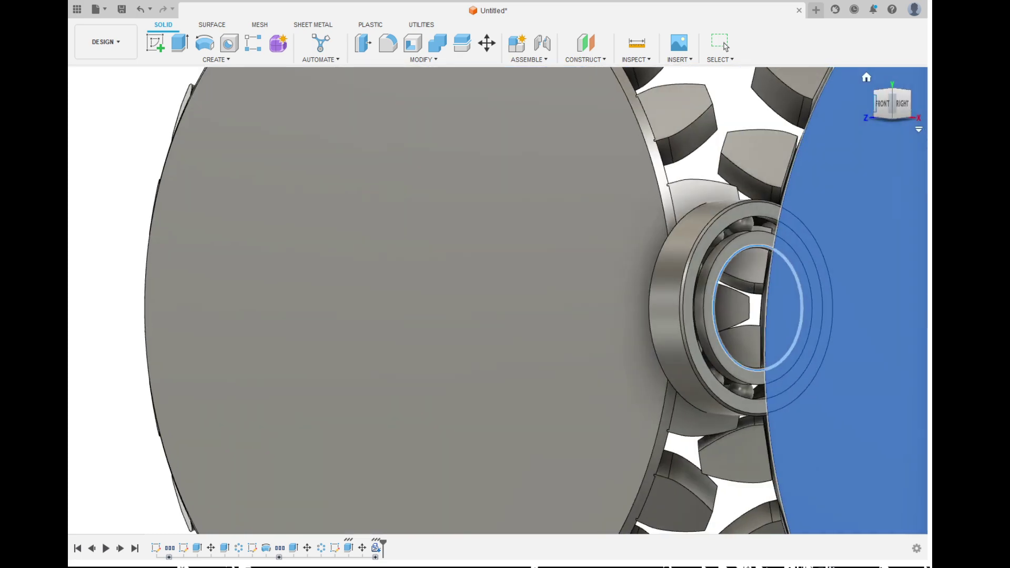
left_click(874, 103)
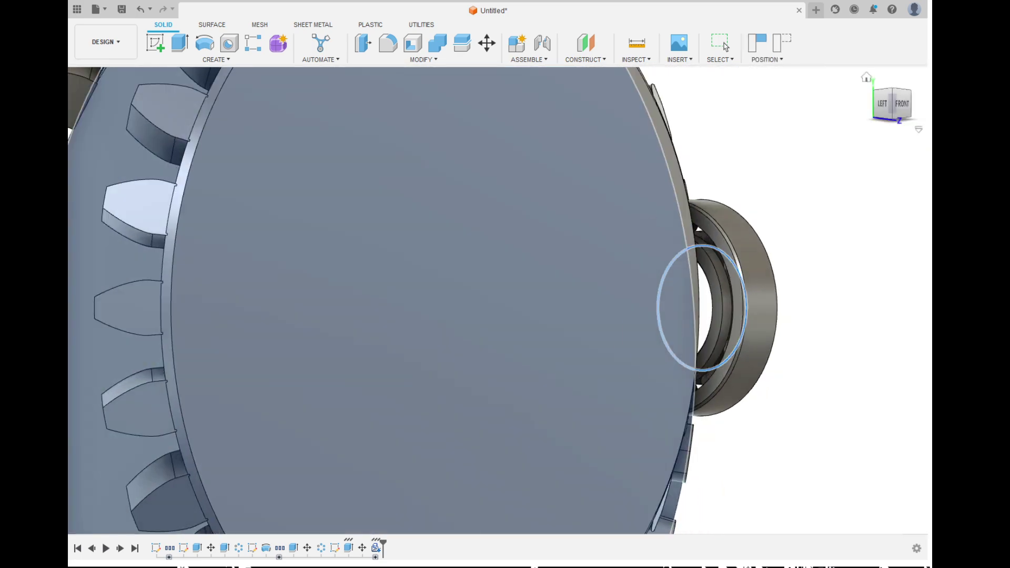
left_click(900, 104)
scroll(552, 302, "down", 5)
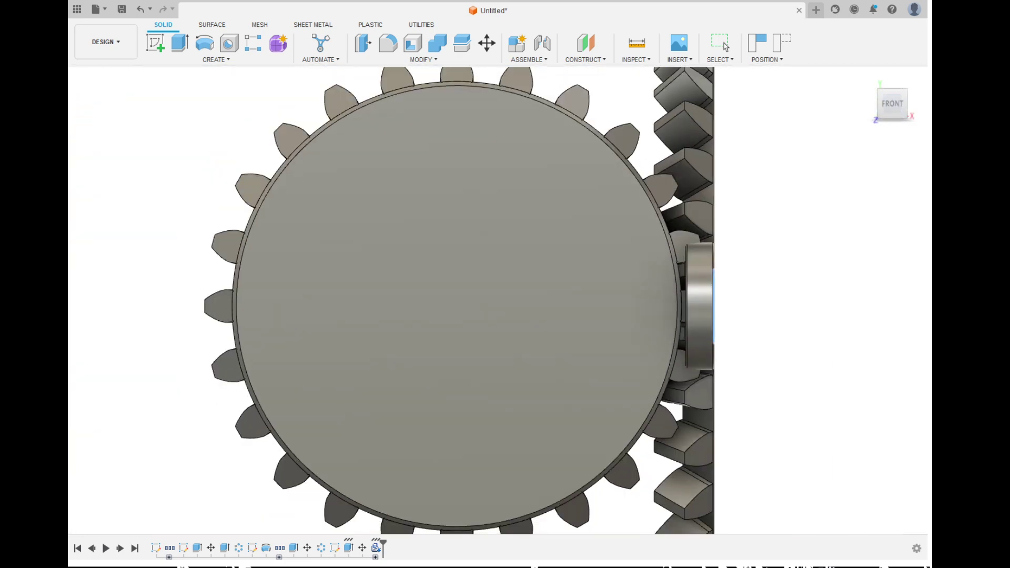
scroll(807, 321, "up", 4)
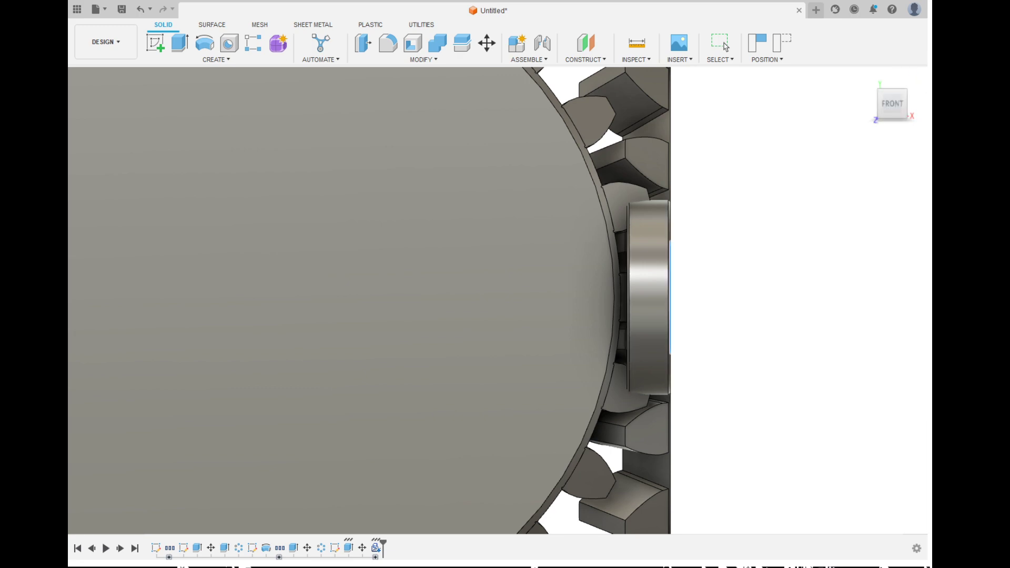
middle_click_drag(737, 305, 479, 305, "shift")
scroll(468, 279, "down", 6)
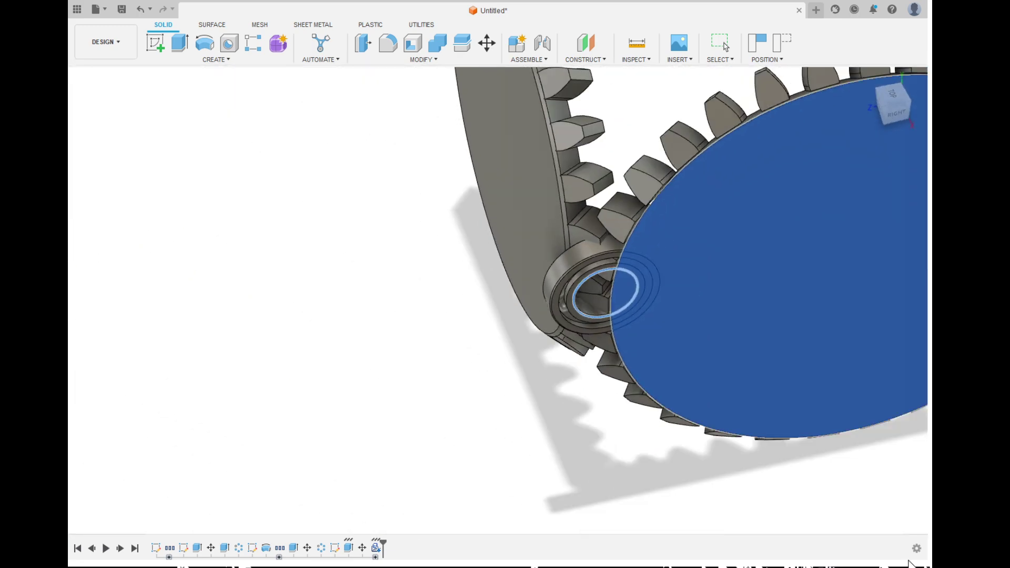
scroll(784, 389, "up", 4)
scroll(447, 469, "down", 3)
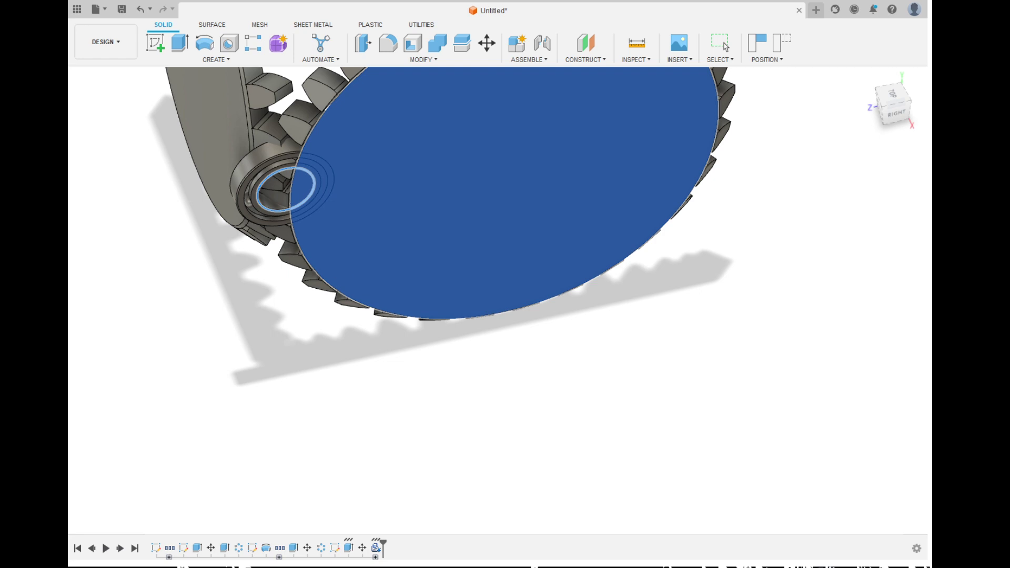
scroll(453, 393, "down", 3)
scroll(364, 237, "up", 5)
- Align the bearing's outer ring with the centre of the larger gear's flat outer face and check its seating
left_click(364, 237)
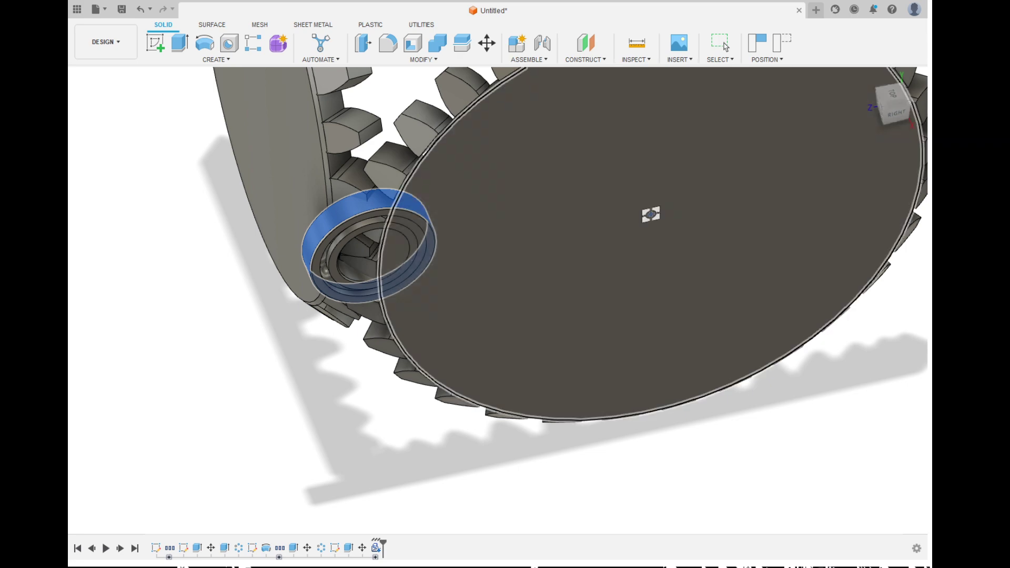
left_click(651, 214)
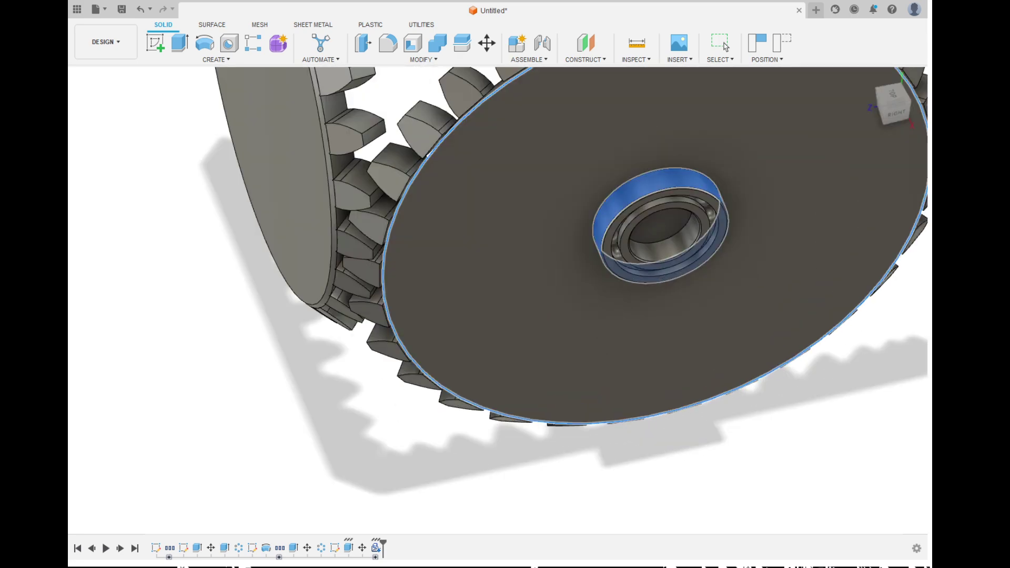
mouse_move(713, 317)
middle_mouse_down("shift")
mouse_move(620, 319)
mouse_move(547, 305)
mouse_move(605, 299)
middle_mouse_up("shift")
scroll(605, 299, "down", 3)
middle_click_drag(584, 211, 698, 173, "shift")
scroll(698, 173, "up", 5)
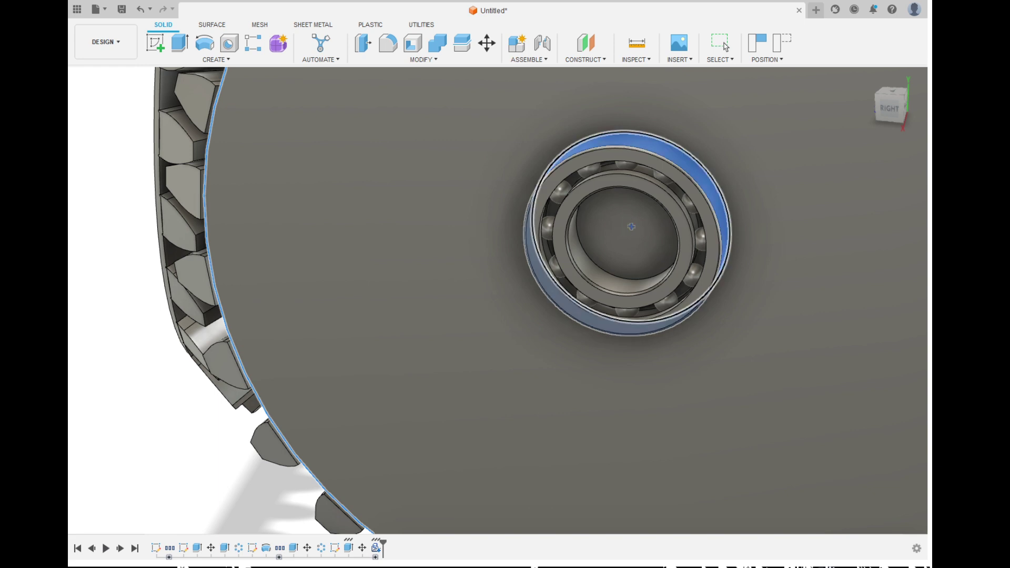
key("Escape")
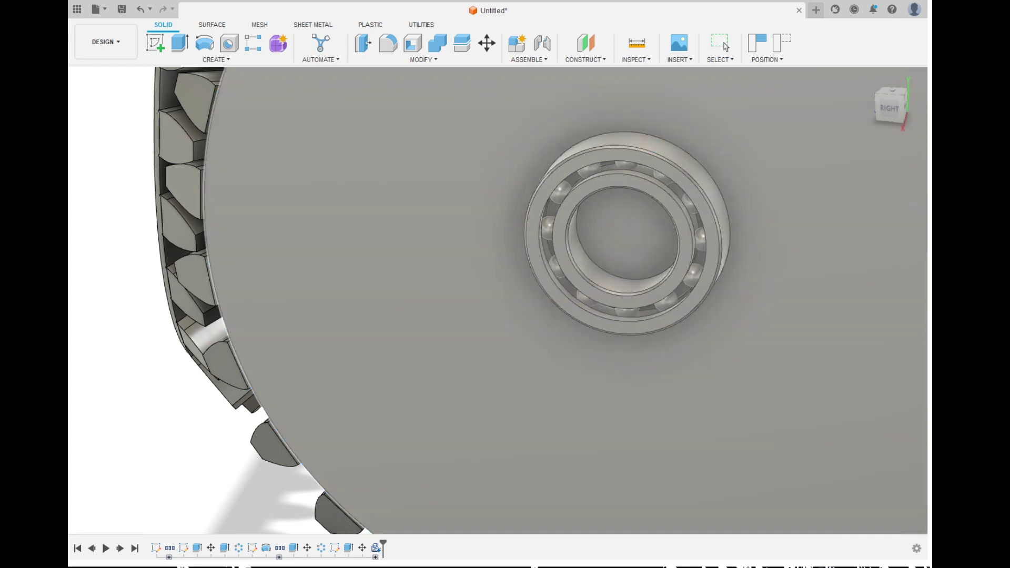
middle_click_drag(684, 190, 557, 198, "shift")
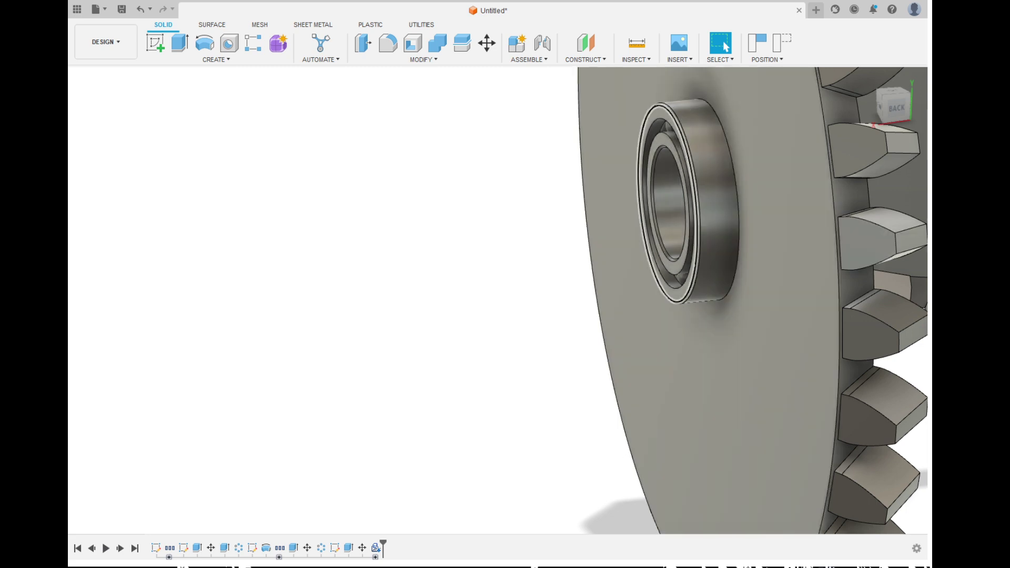
middle_click_drag(626, 221, 737, 219, "shift")
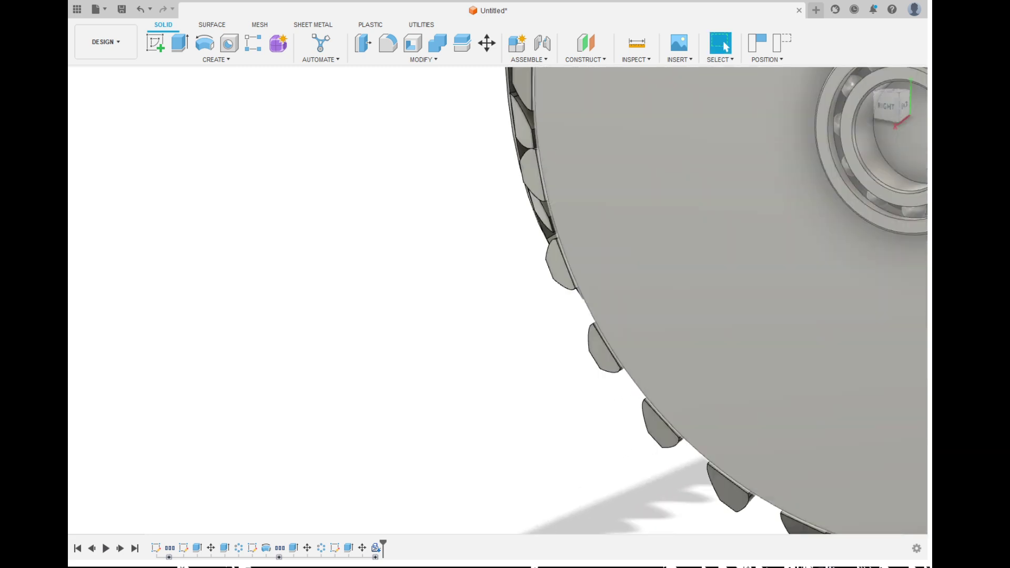
scroll(553, 326, "down", 5)
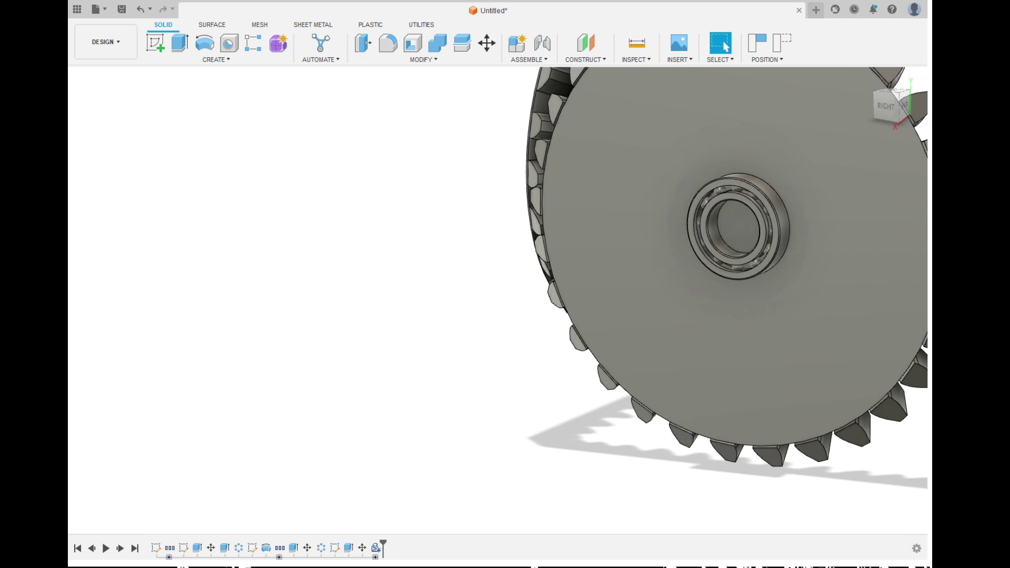
middle_click_drag(738, 227, 511, 293, "shift")
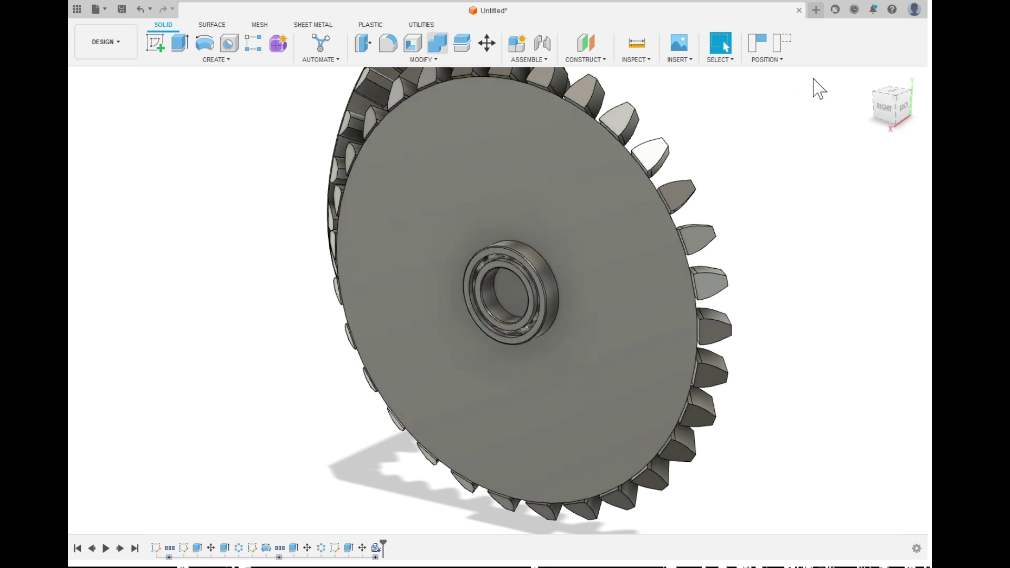
left_click(424, 60)
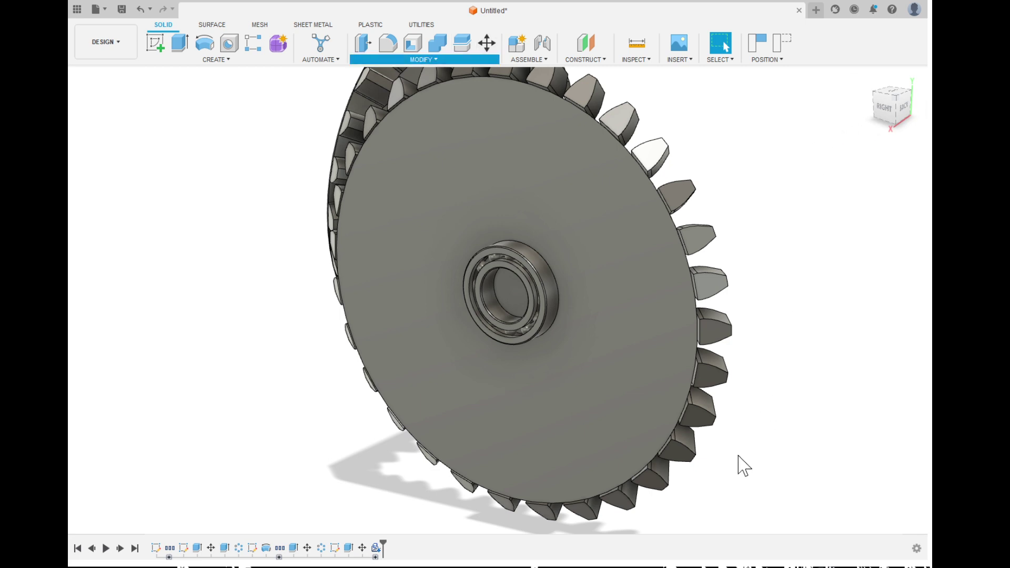
key("m")
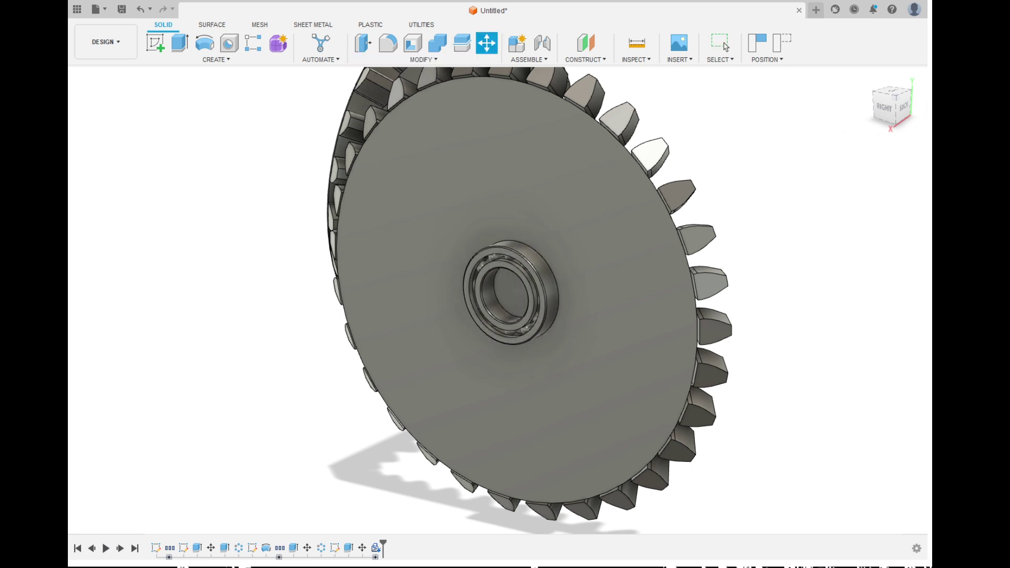
left_click(632, 274)
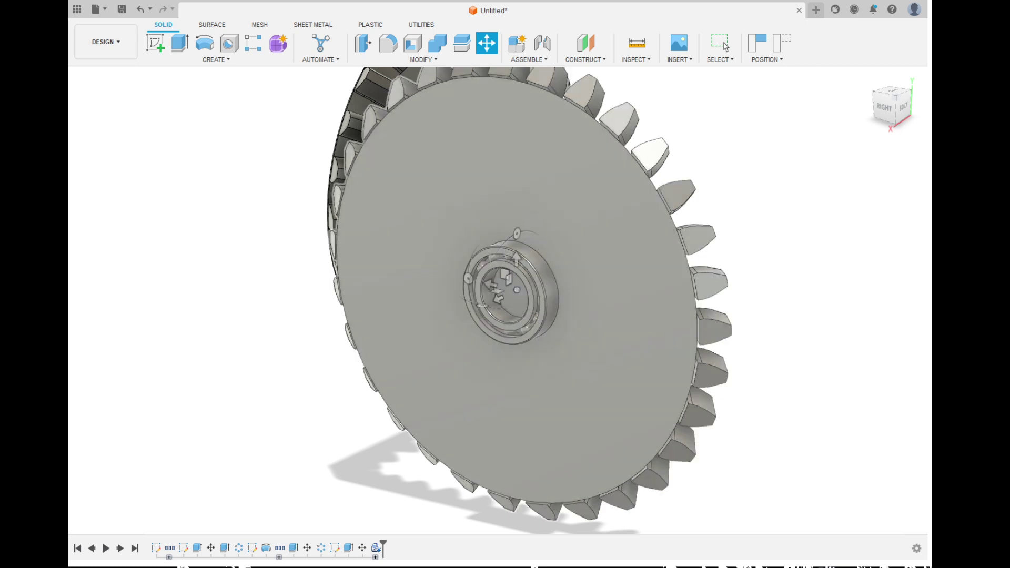
key("Escape")
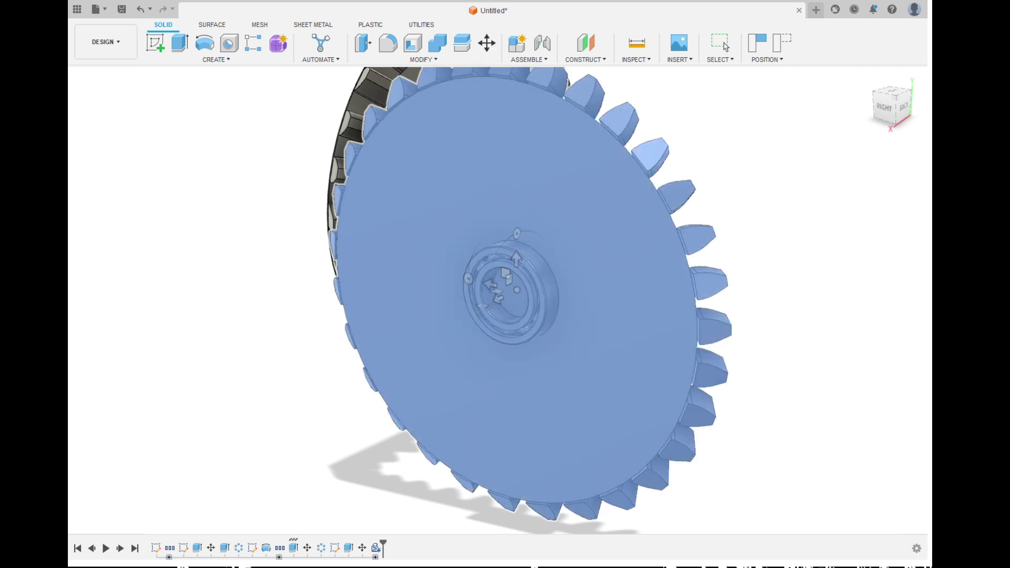
middle_click_drag(505, 295, 557, 284, "shift")
key("m")
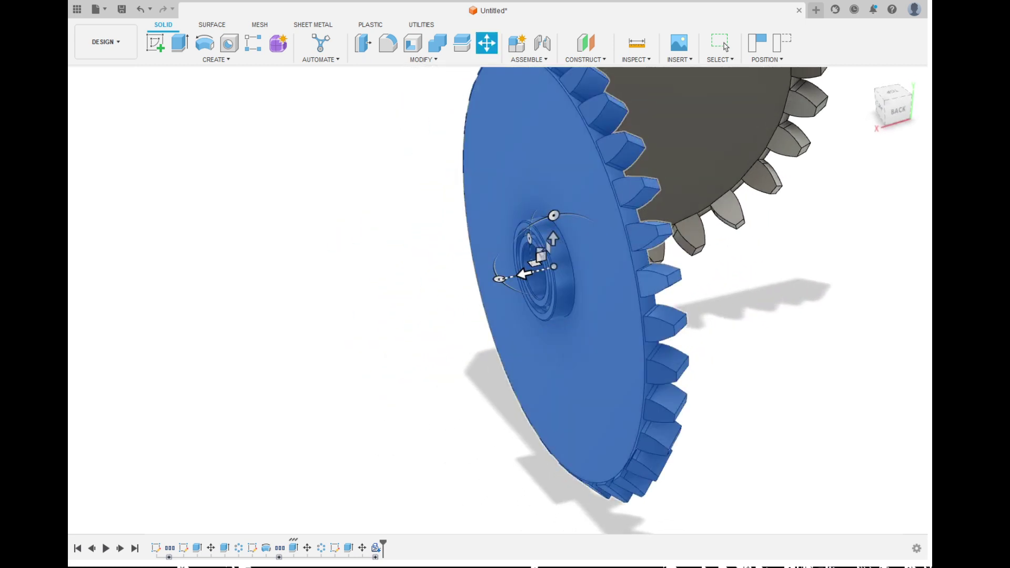
mouse_move(513, 278)
left_mouse_down()
mouse_move(503, 279)
mouse_move(524, 272)
left_mouse_up()
left_click(725, 47)
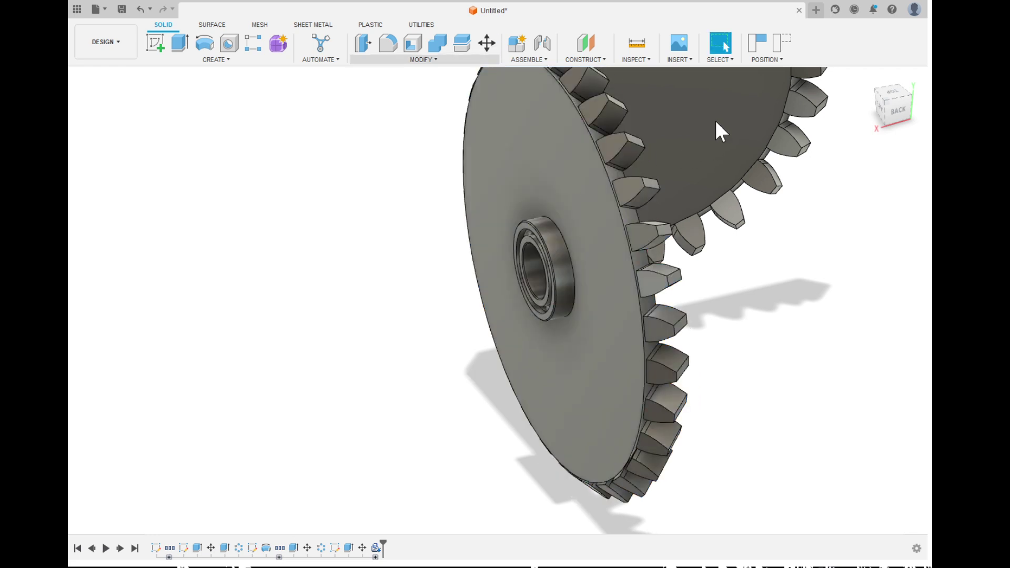
- Move the ball bearing outward along its axis so a gap separates it from the larger gear's flat outer face
key("m")
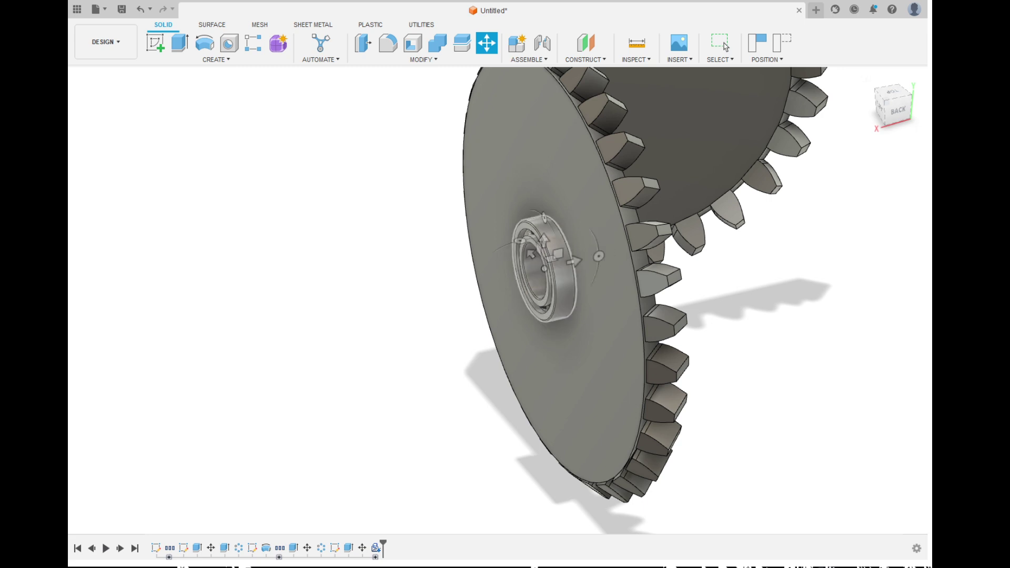
left_click(564, 284)
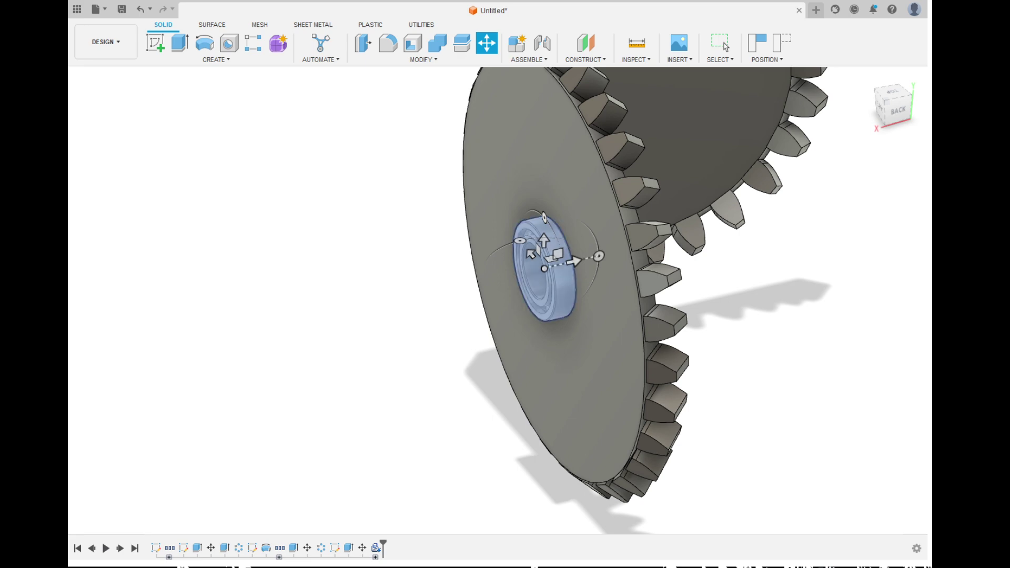
left_click_drag(573, 260, 553, 266)
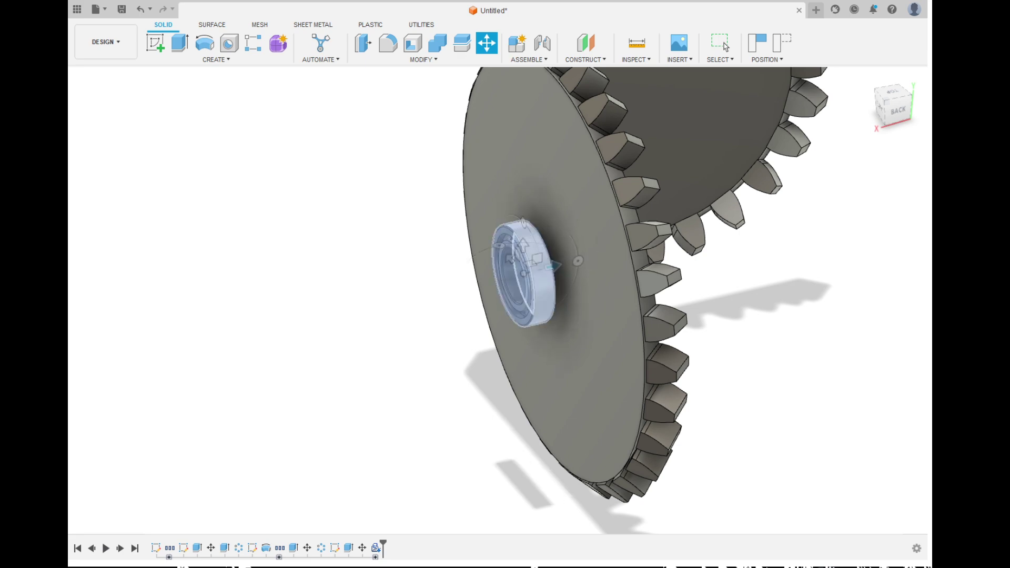
middle_click_drag(553, 266, 521, 257, "shift")
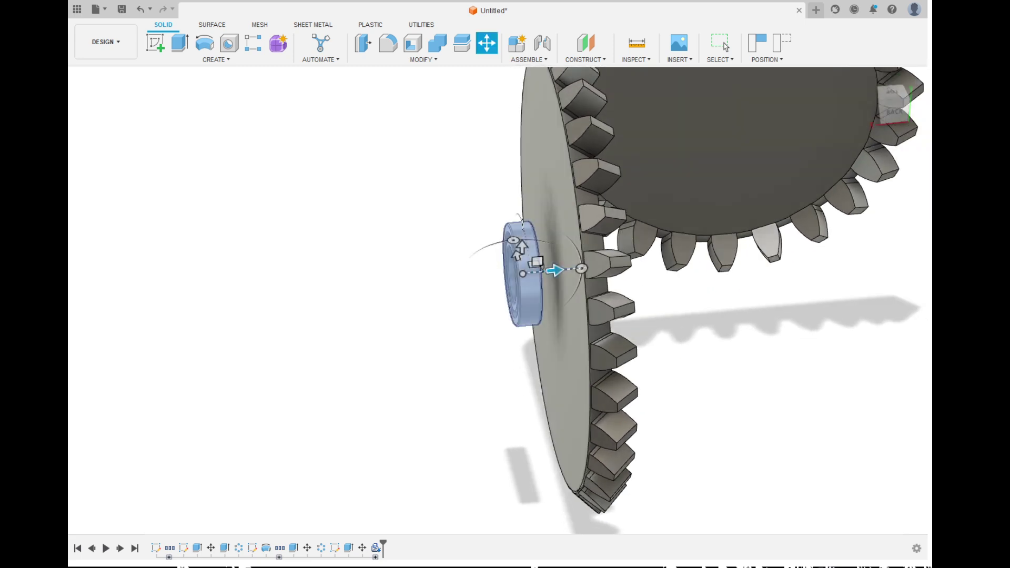
left_click_drag(554, 271, 520, 274)
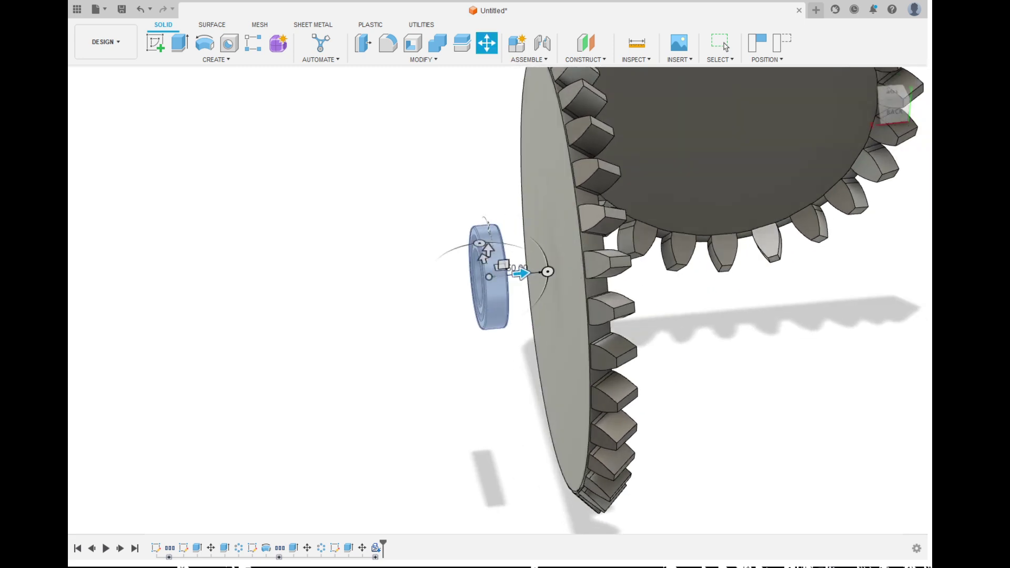
middle_click_drag(520, 274, 465, 263, "shift")
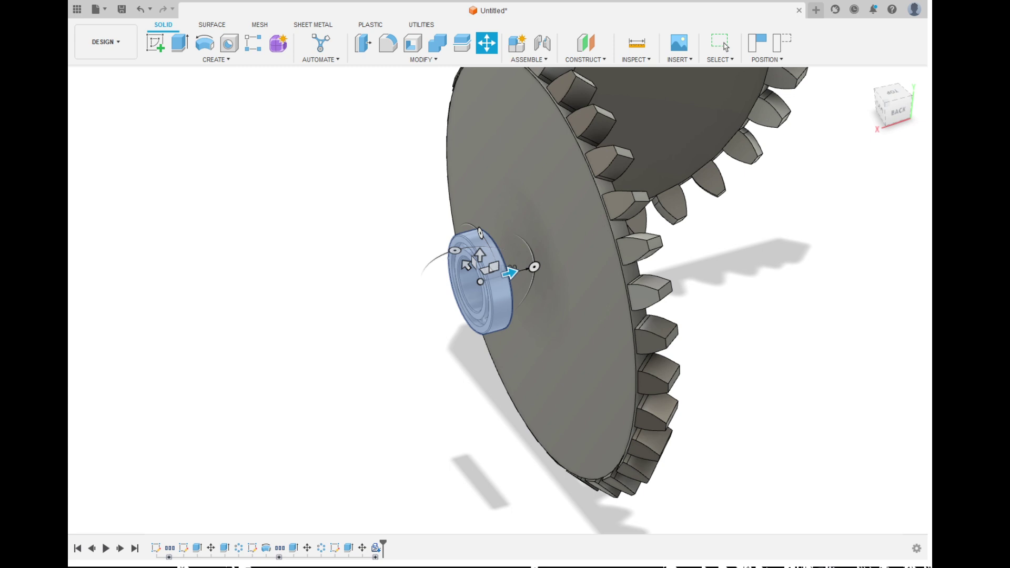
left_click(726, 47)
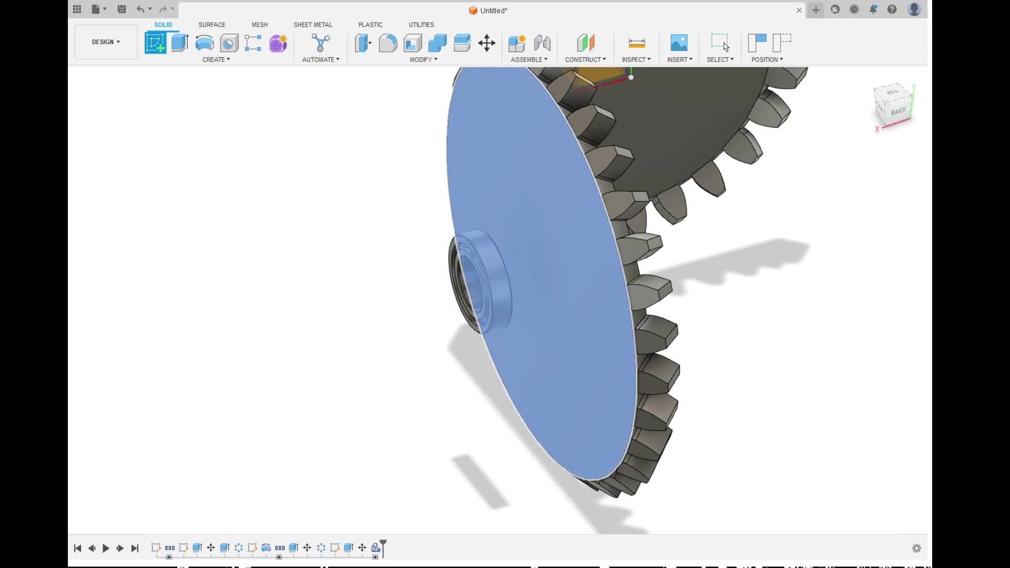
- Start a sketch on the larger gear's flat outer face and project the bearing's inner bore circle into it
left_click(547, 295)
scroll(420, 333, "down", 4)
scroll(626, 359, "up", 4)
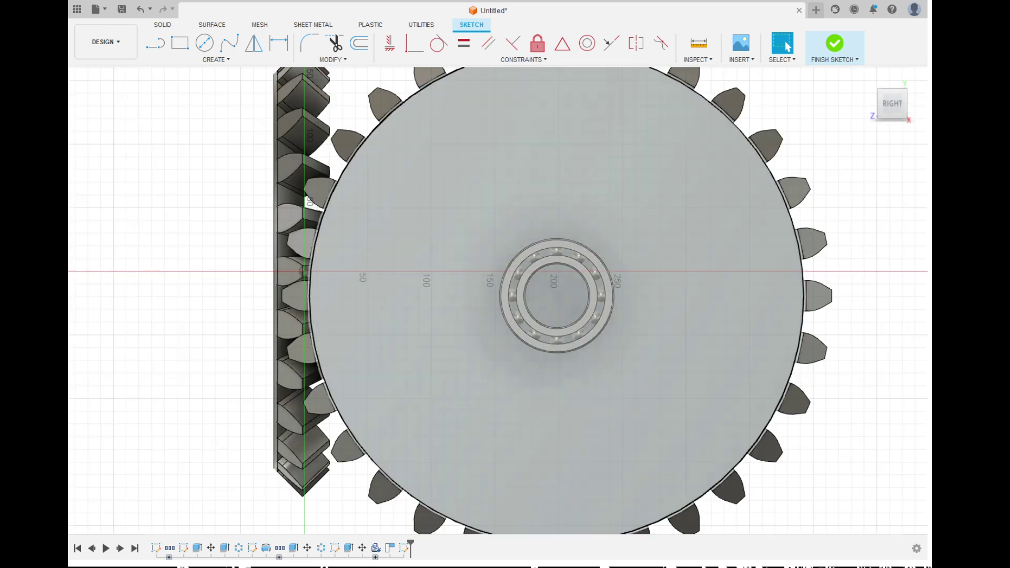
scroll(471, 313, "up", 2)
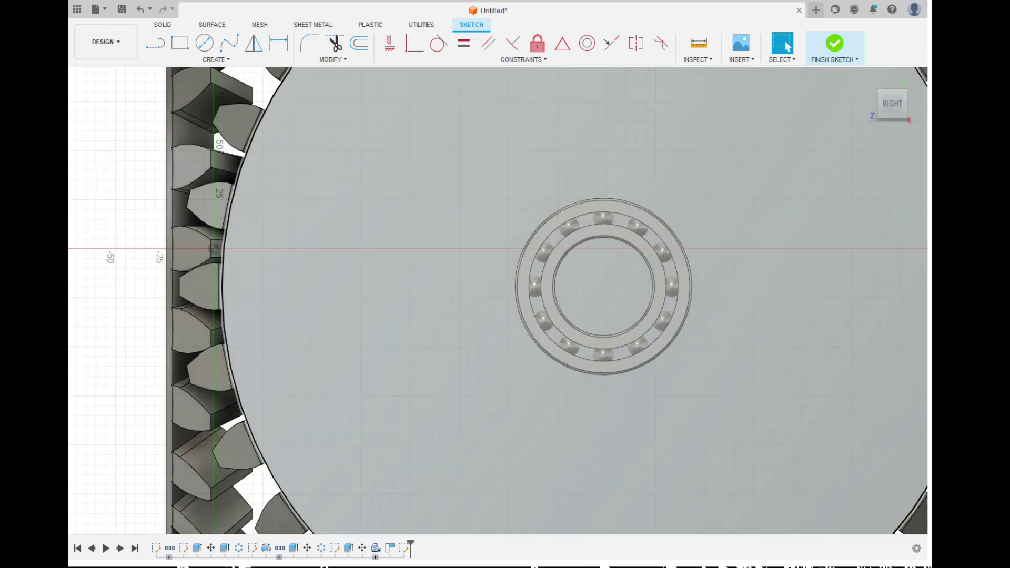
scroll(568, 261, "up", 2)
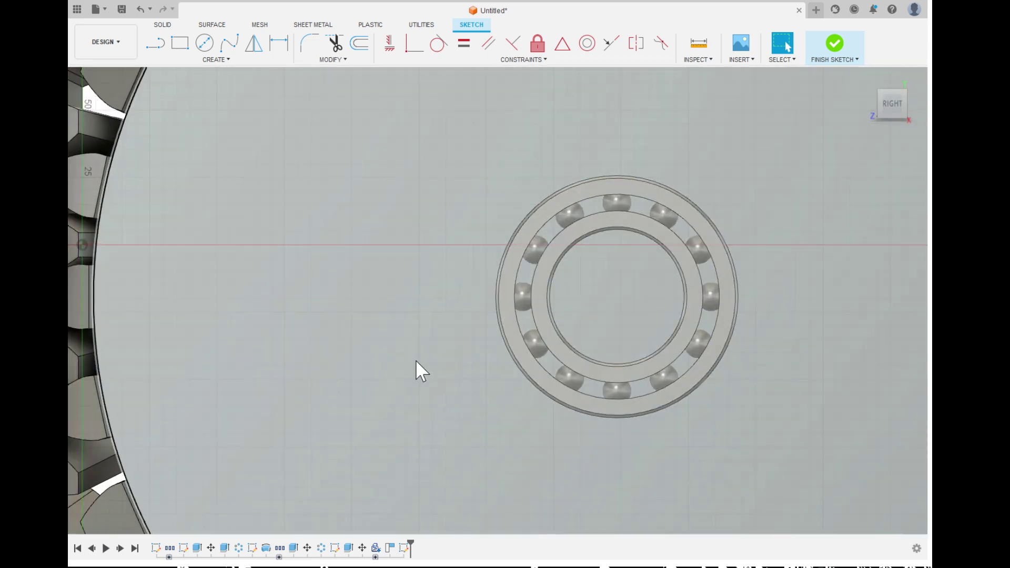
scroll(573, 456, "down", 2)
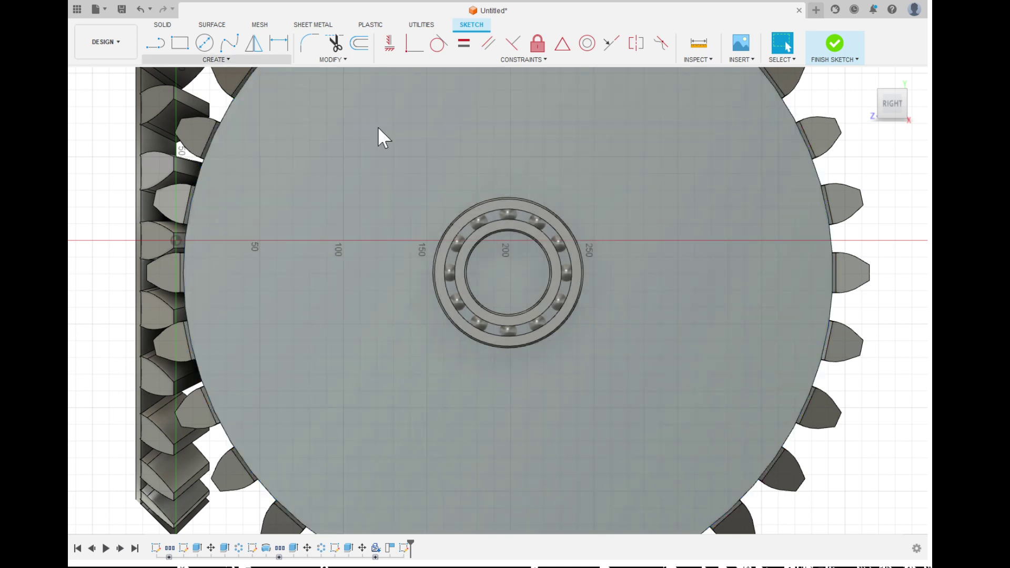
left_click(217, 59)
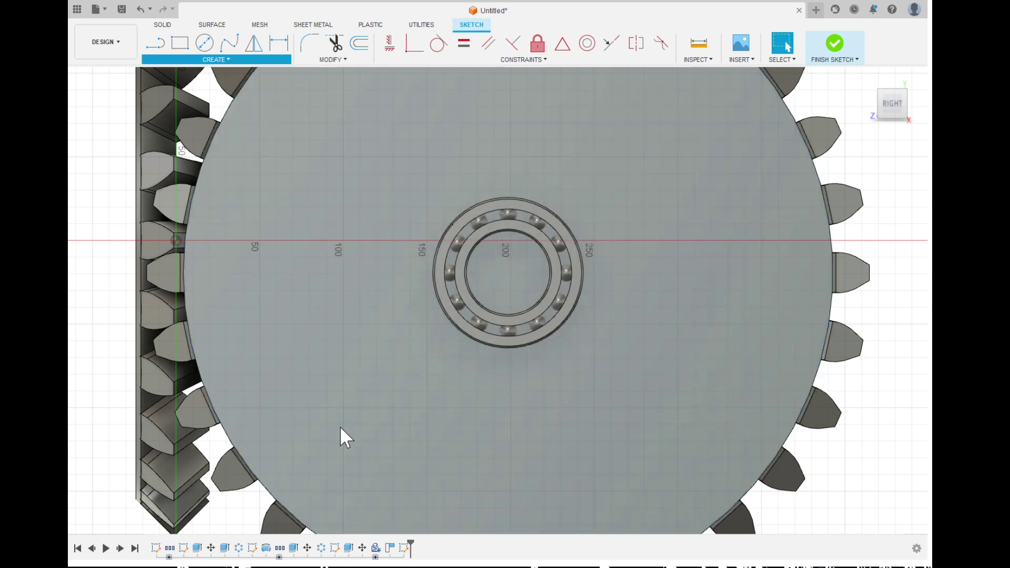
left_click(348, 492)
left_click(427, 504)
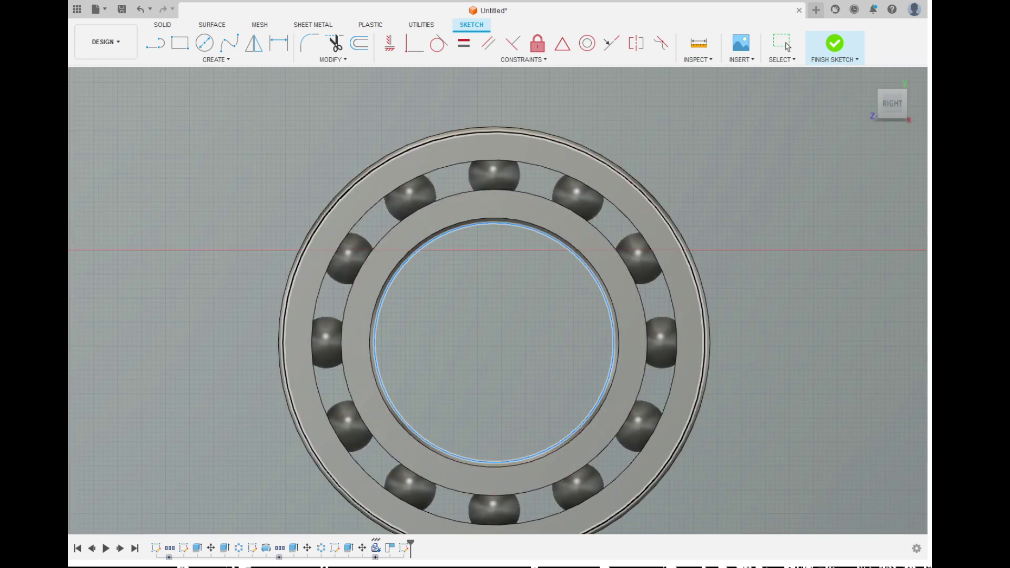
left_click(788, 47)
scroll(338, 372, "down", 5)
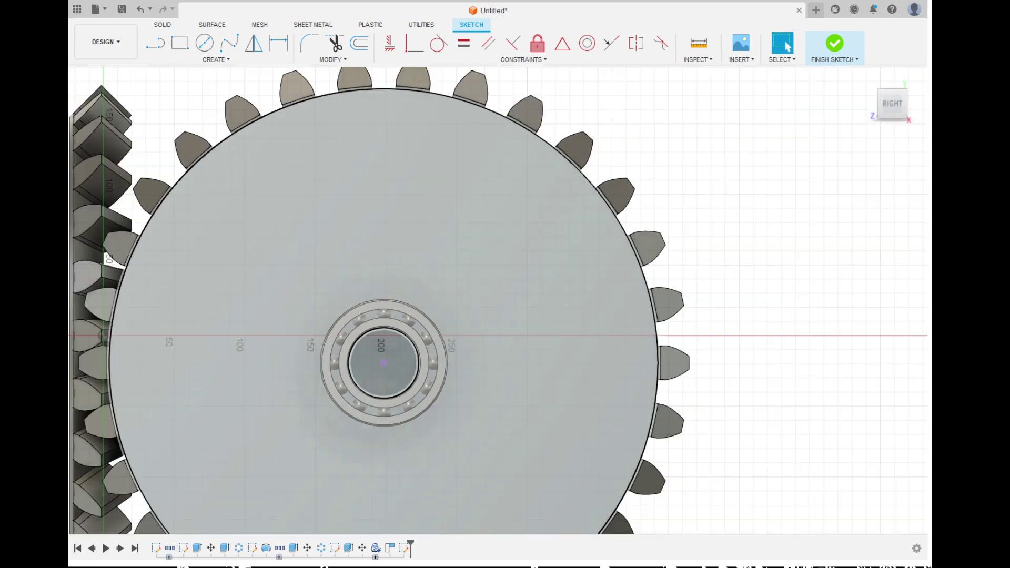
- Hide the bearing and extrude the projected bore circle outward by 375 to form the gear's shaft
key("v")
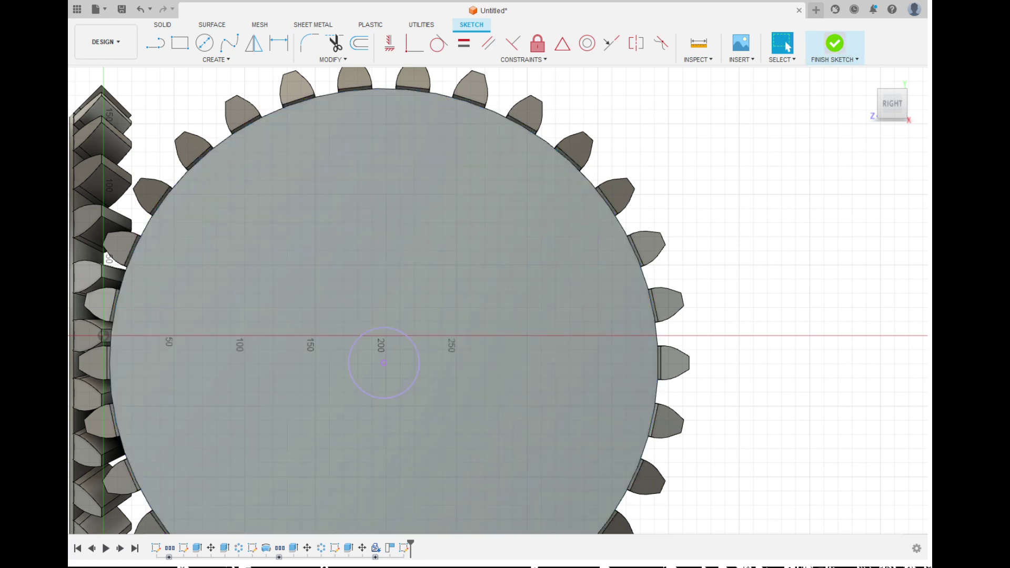
left_click(835, 43)
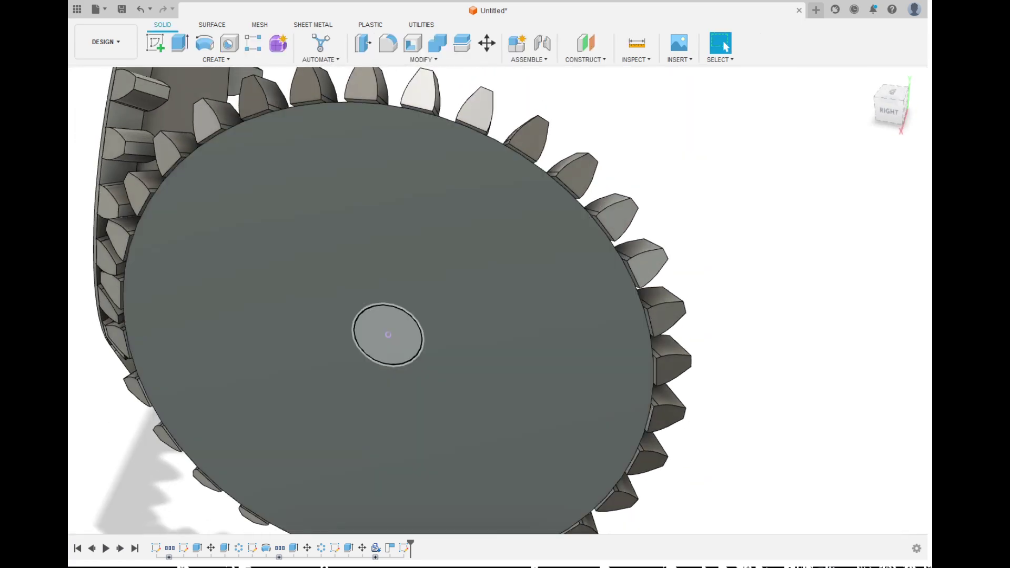
left_click(389, 337)
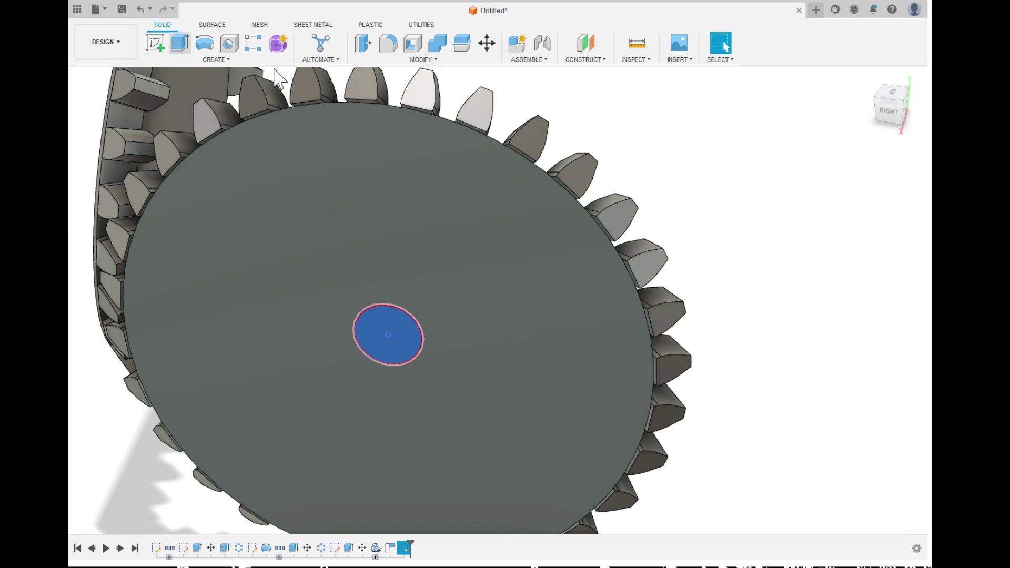
left_click(180, 42)
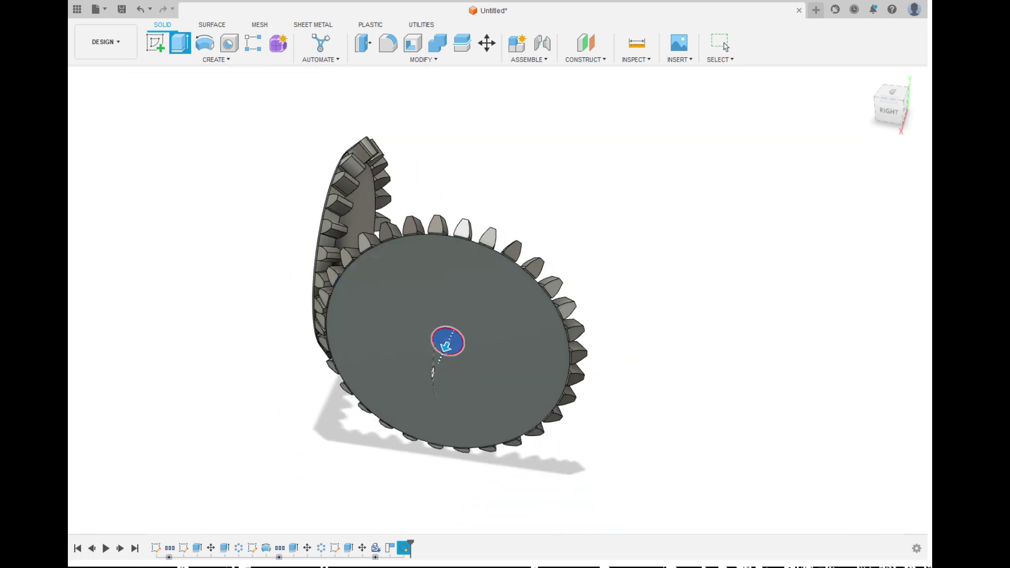
left_click_drag(443, 346, 385, 476)
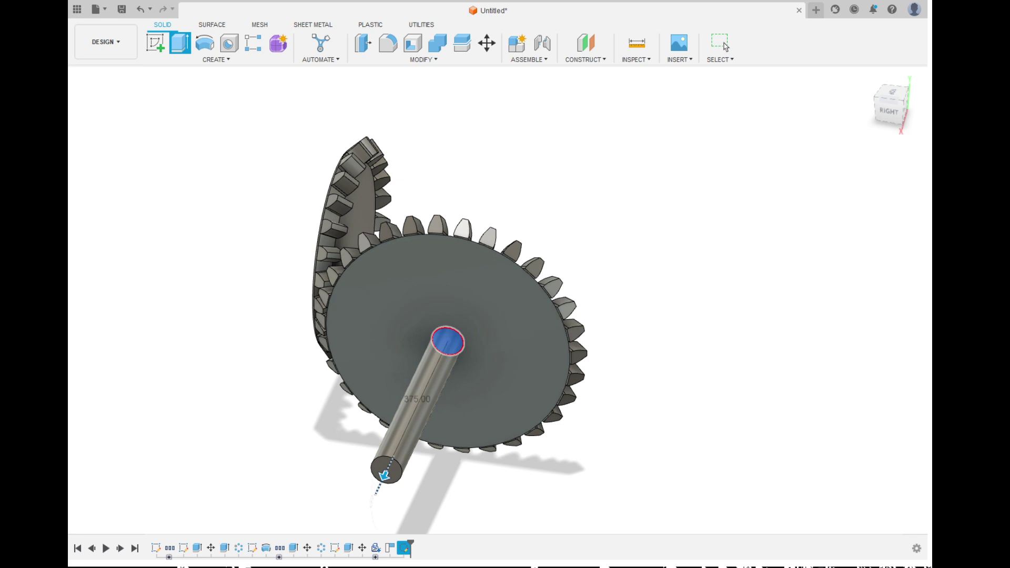
key("Return")
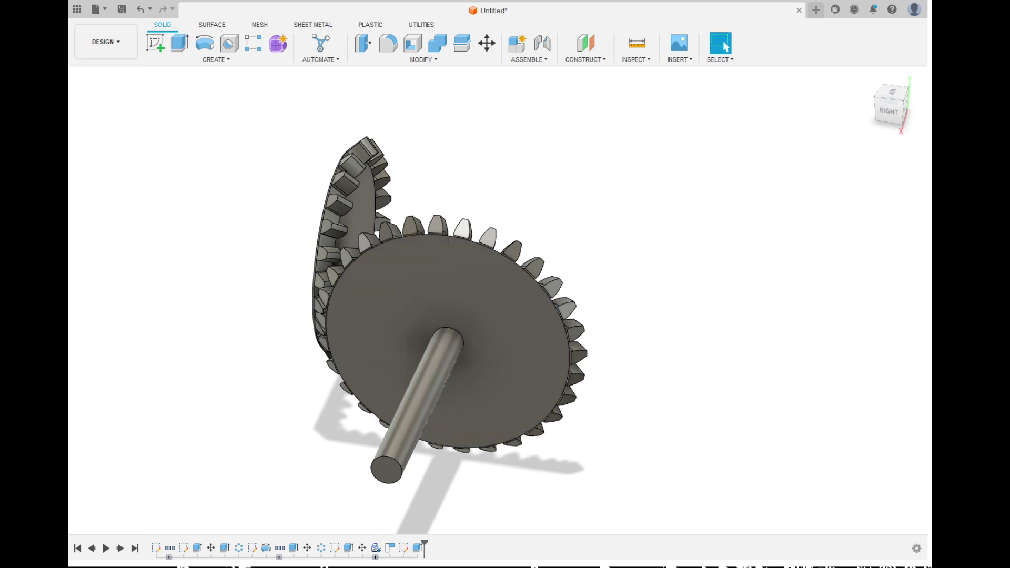
- Show the bearing again and examine from several sides how the shaft passes through it to the gear
scroll(584, 361, "down", 3)
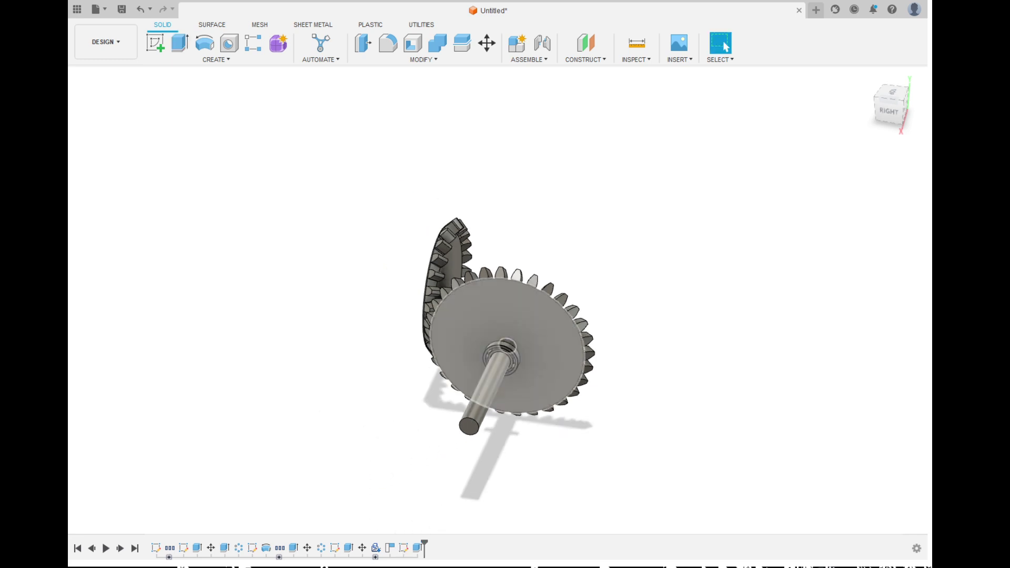
scroll(555, 361, "up", 8)
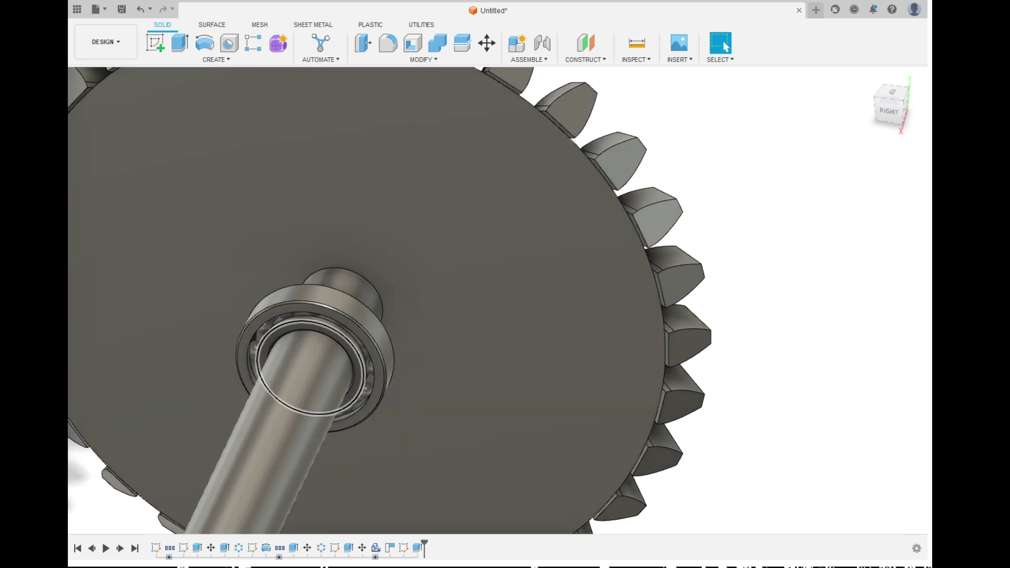
scroll(360, 376, "up", 5)
scroll(336, 357, "down", 6)
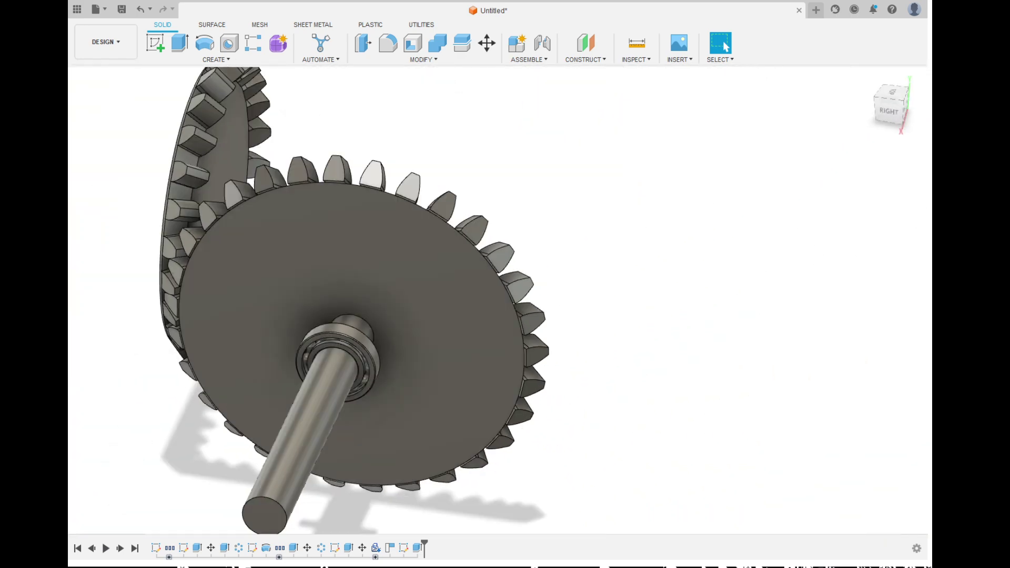
middle_click_drag(621, 336, 479, 279, "shift")
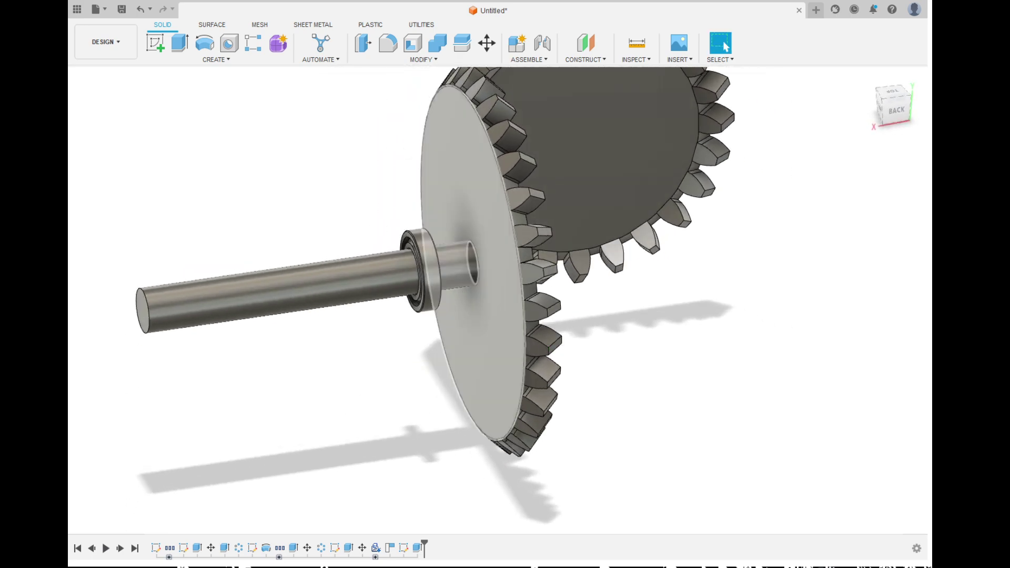
middle_click_drag(435, 294, 487, 277, "shift")
middle_click_drag(906, 550, 885, 566, "shift")
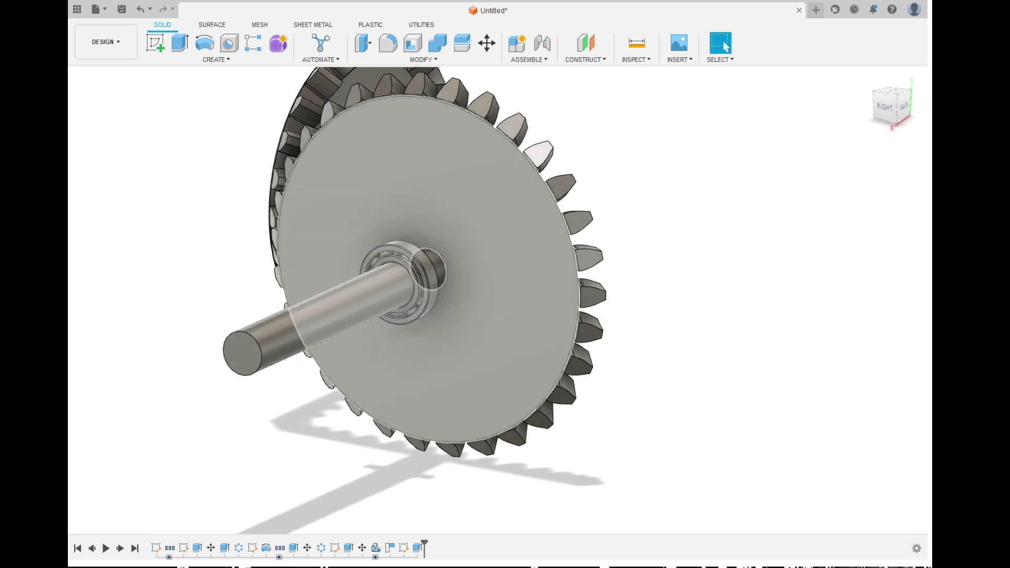
middle_click_drag(473, 294, 337, 390, "shift")
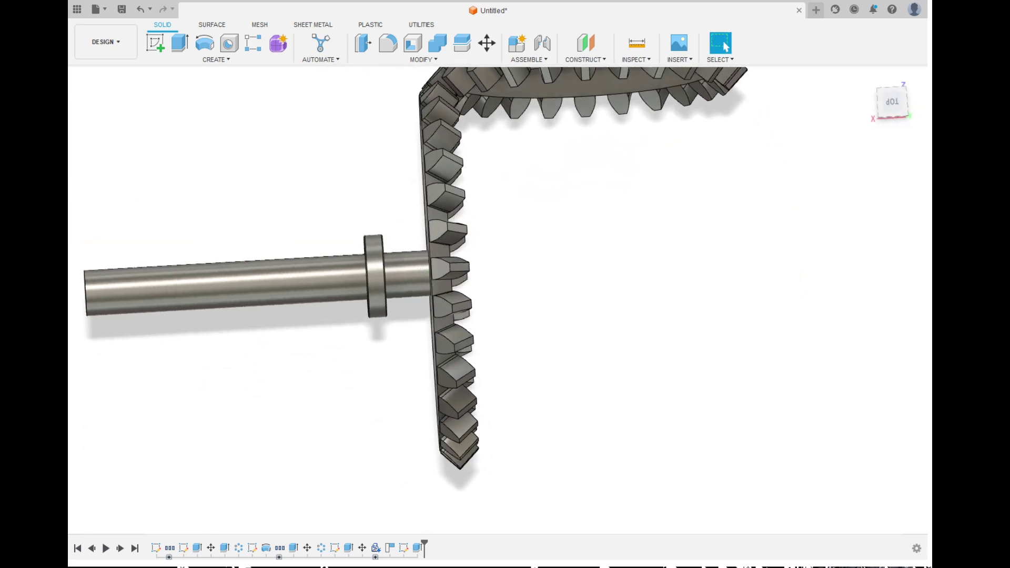
scroll(809, 476, "down", 3)
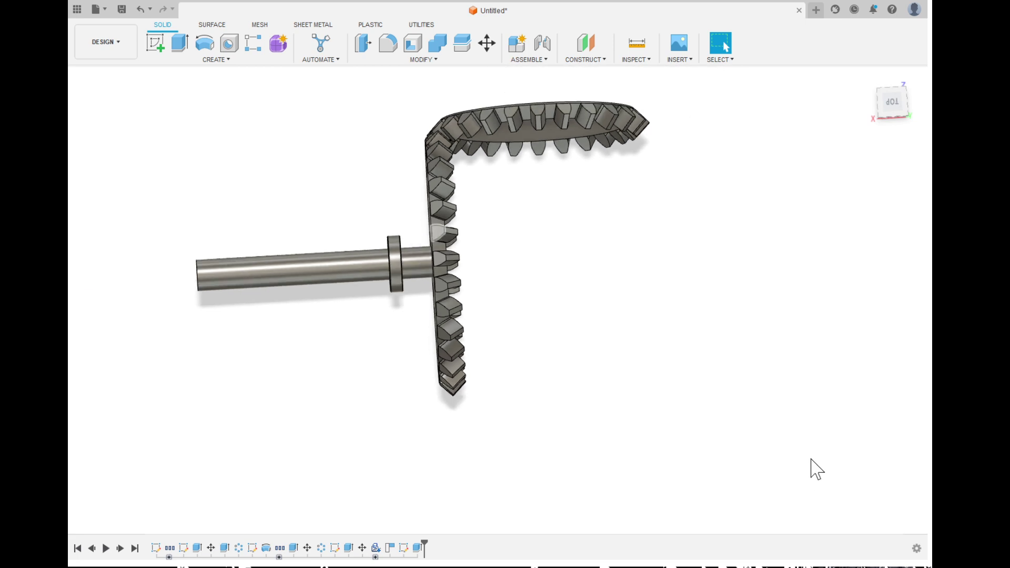
- Sketch a rectangle of about 500 by 500 around both gears on the horizontal origin plane through the shaft's axis
left_click(155, 42)
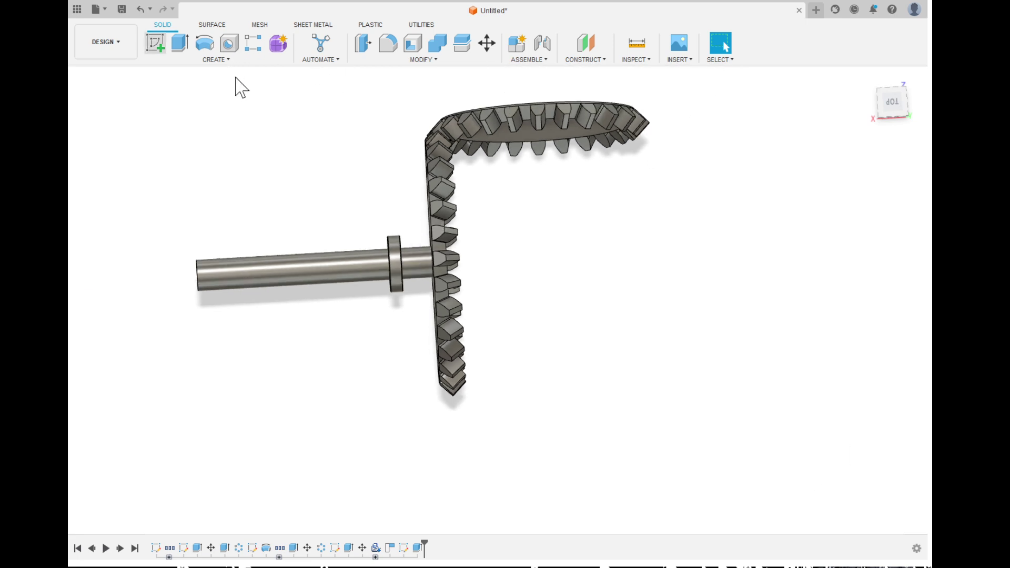
left_click(503, 93)
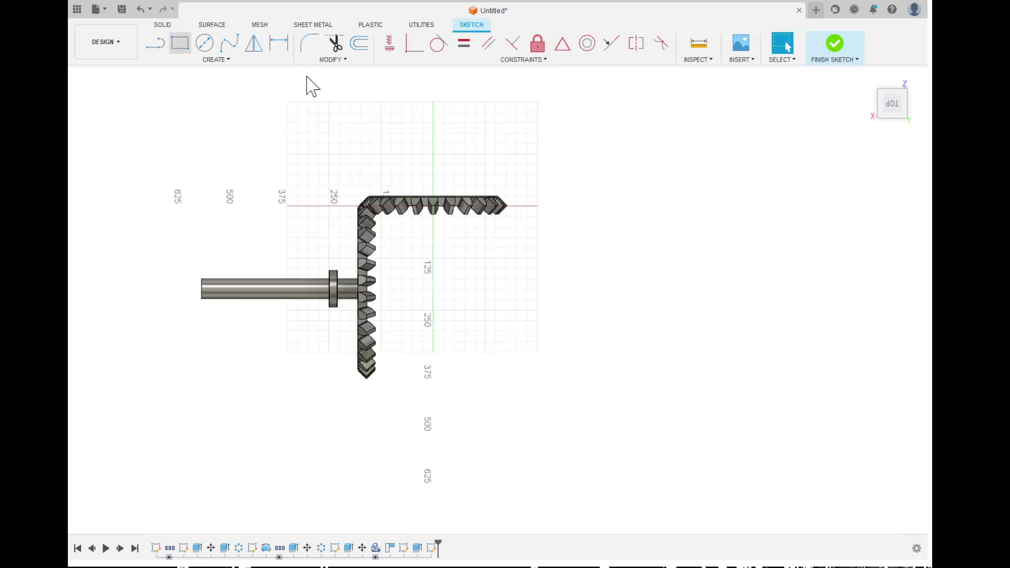
key("r")
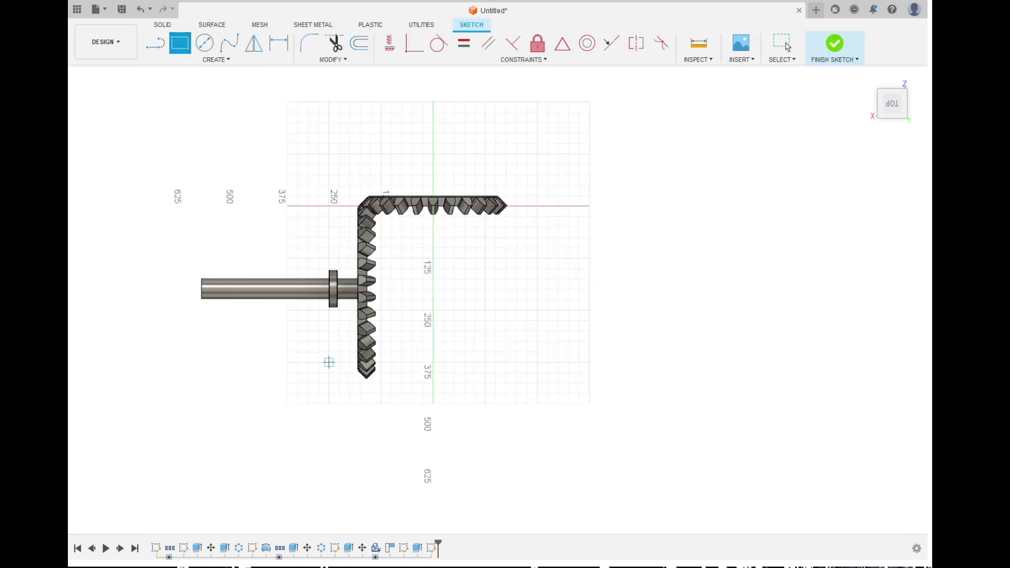
left_click(329, 393)
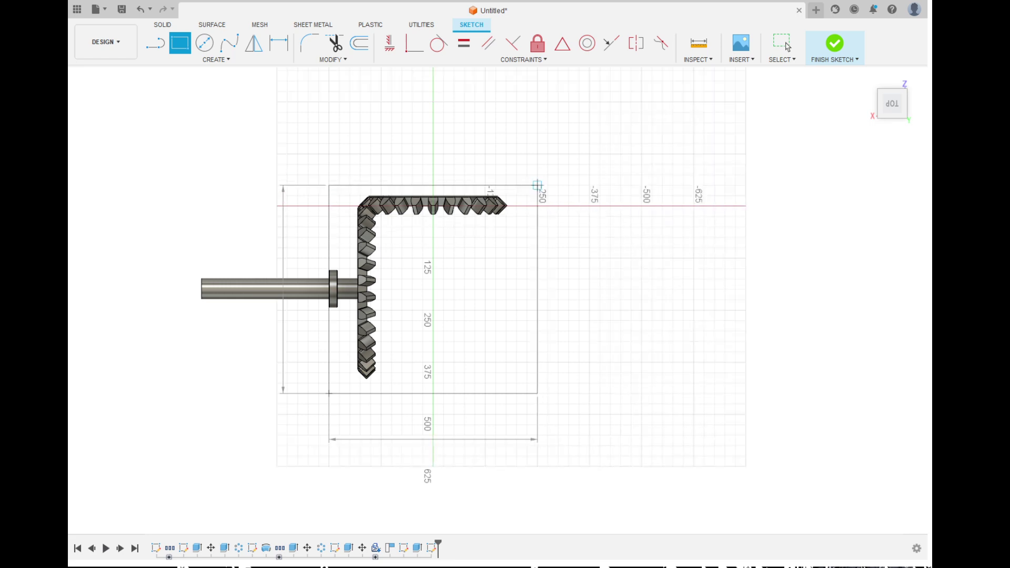
left_click(537, 185)
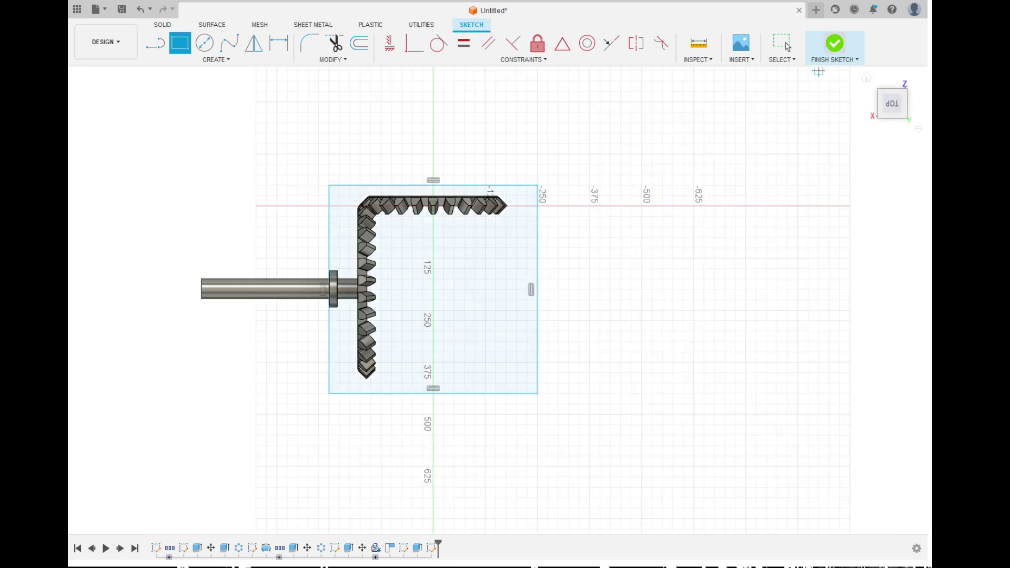
left_click(834, 44)
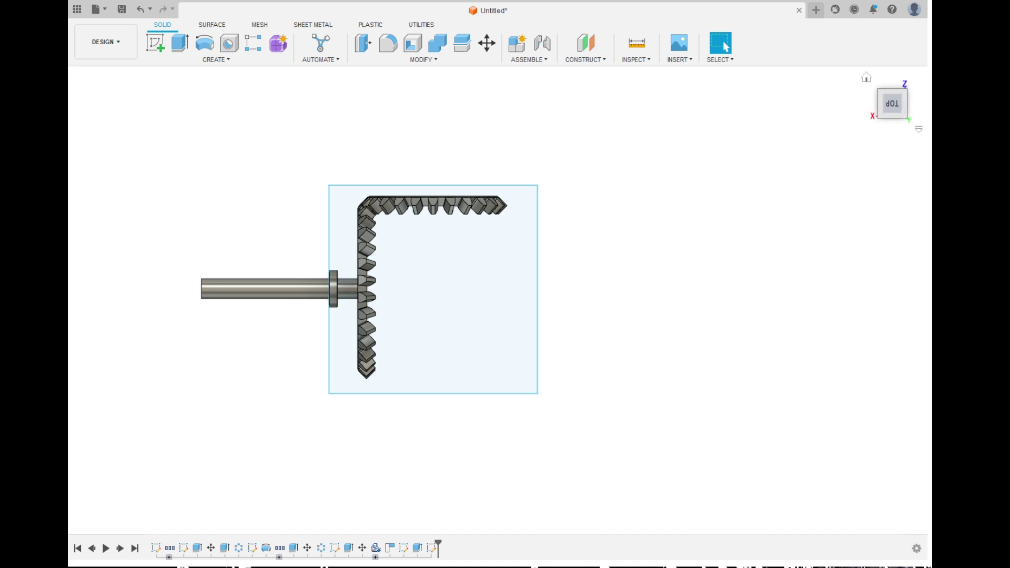
- Create a separate sketch on the same horizontal plane and draw a slightly smaller rectangle inside the first one
left_click(867, 78)
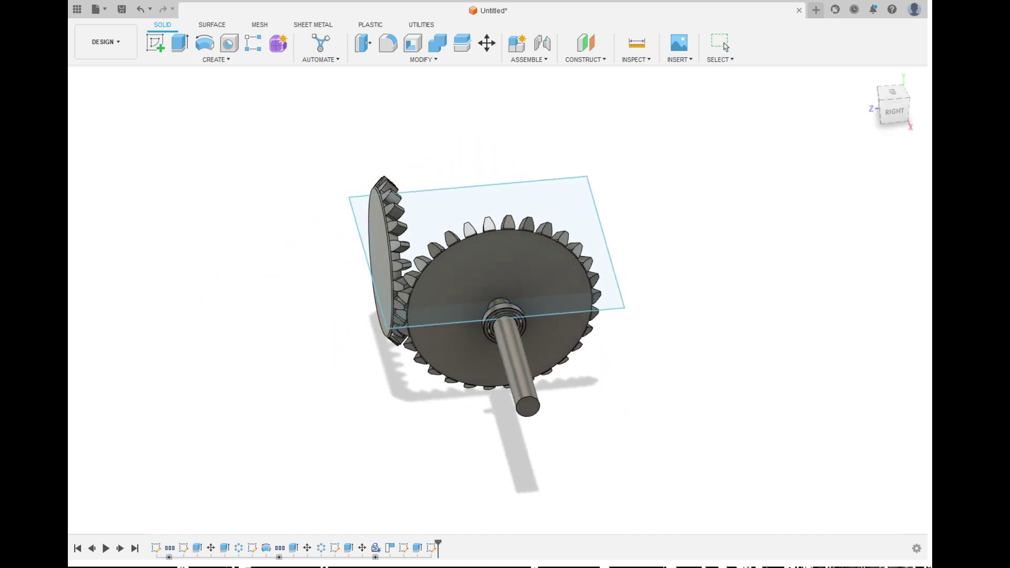
middle_click_drag(505, 295, 355, 392, "shift")
middle_click_drag(712, 522, 708, 507, "shift")
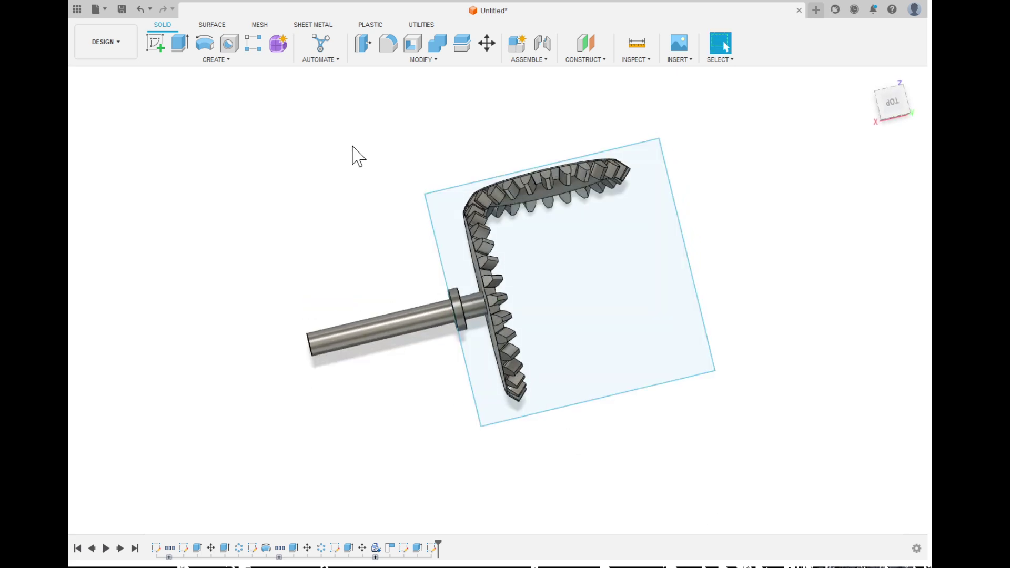
left_click(155, 42)
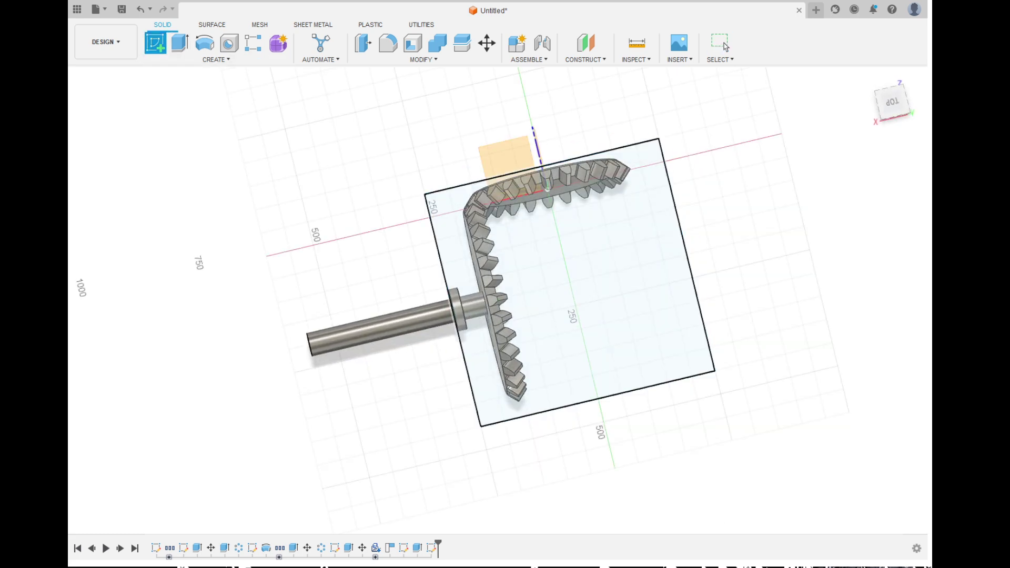
left_click(605, 316)
key("r")
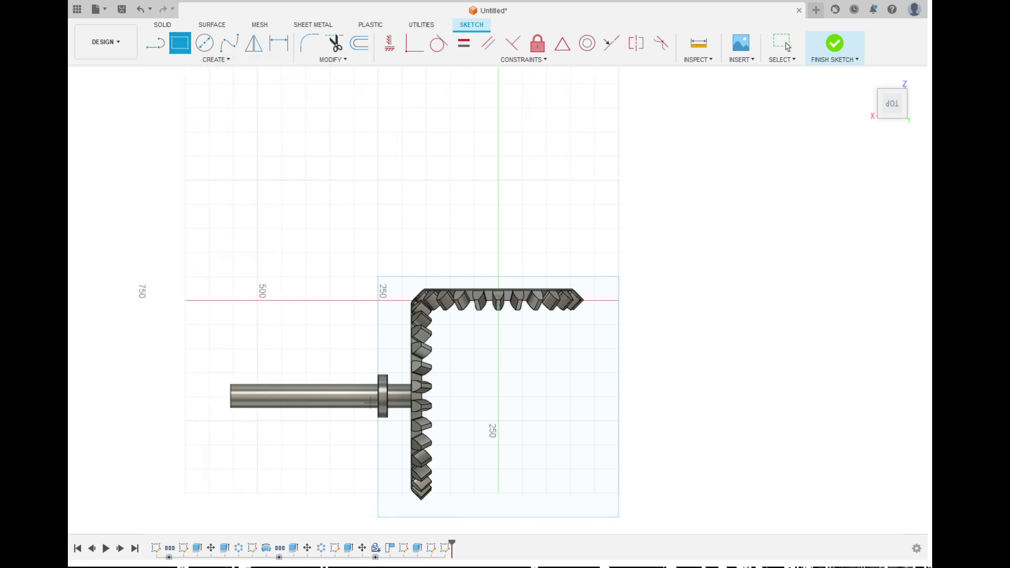
scroll(407, 325, "up", 4)
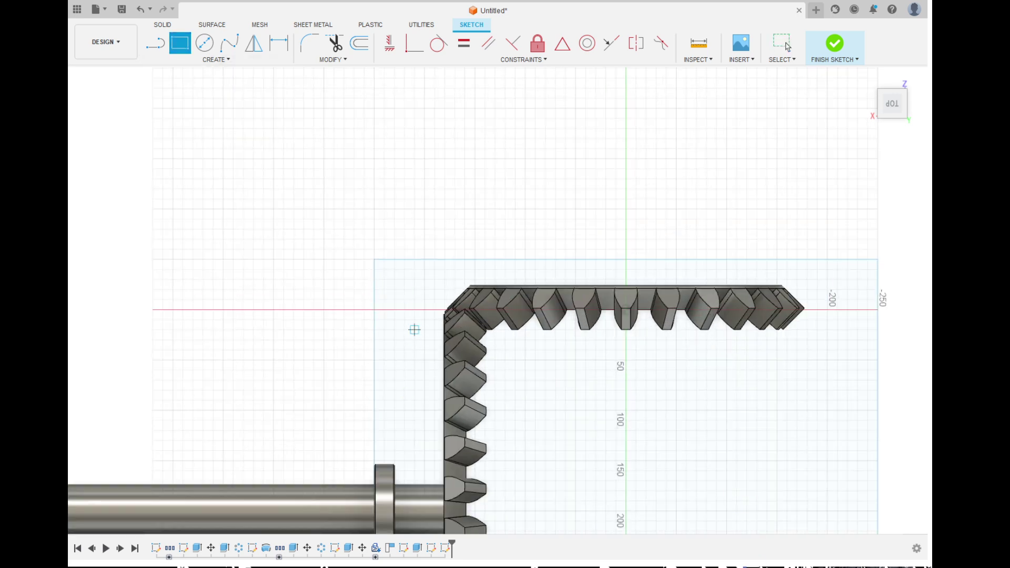
left_click(394, 279)
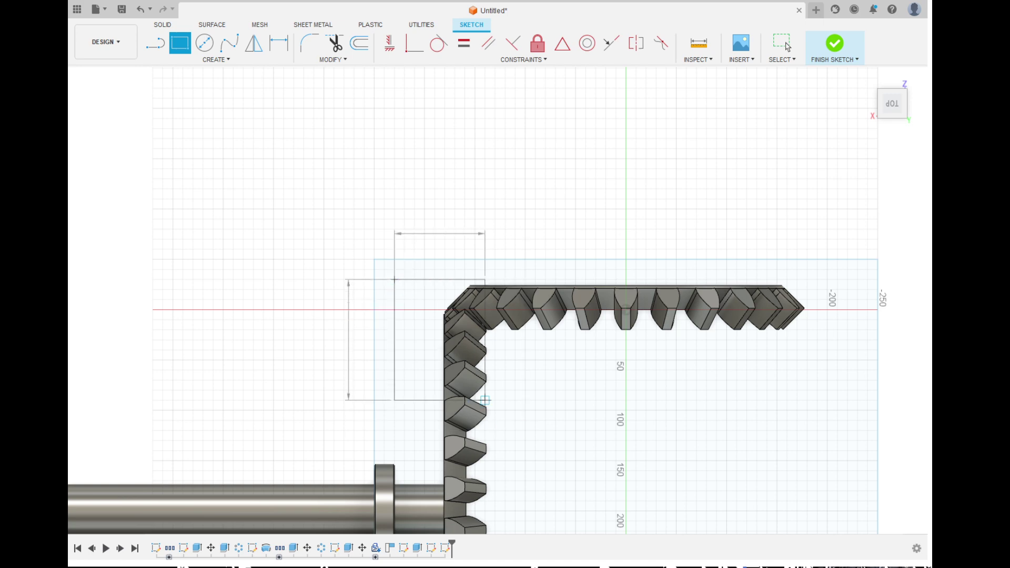
scroll(485, 401, "down", 6)
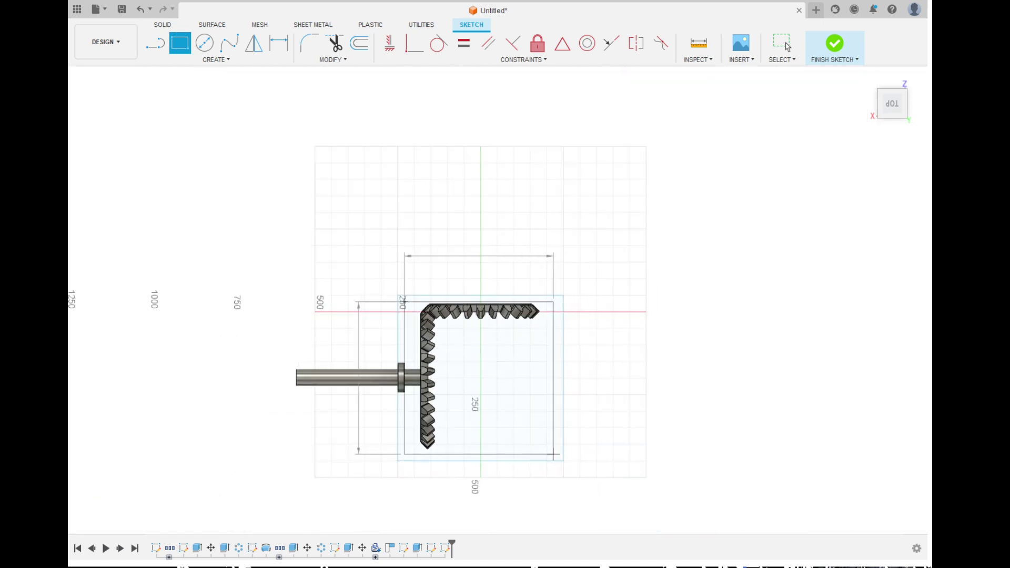
scroll(546, 456, "up", 5)
left_click(563, 452)
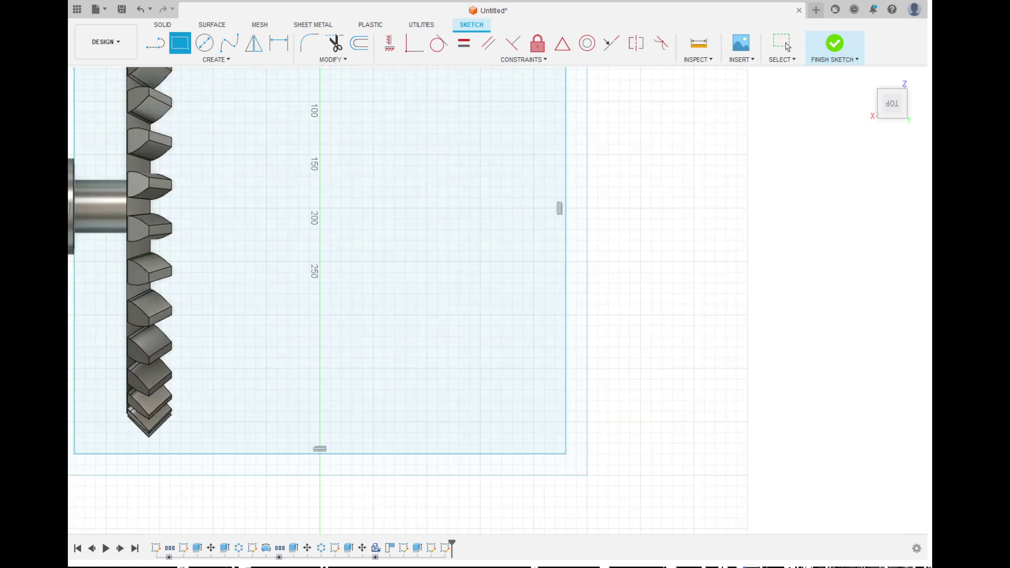
scroll(482, 365, "down", 5)
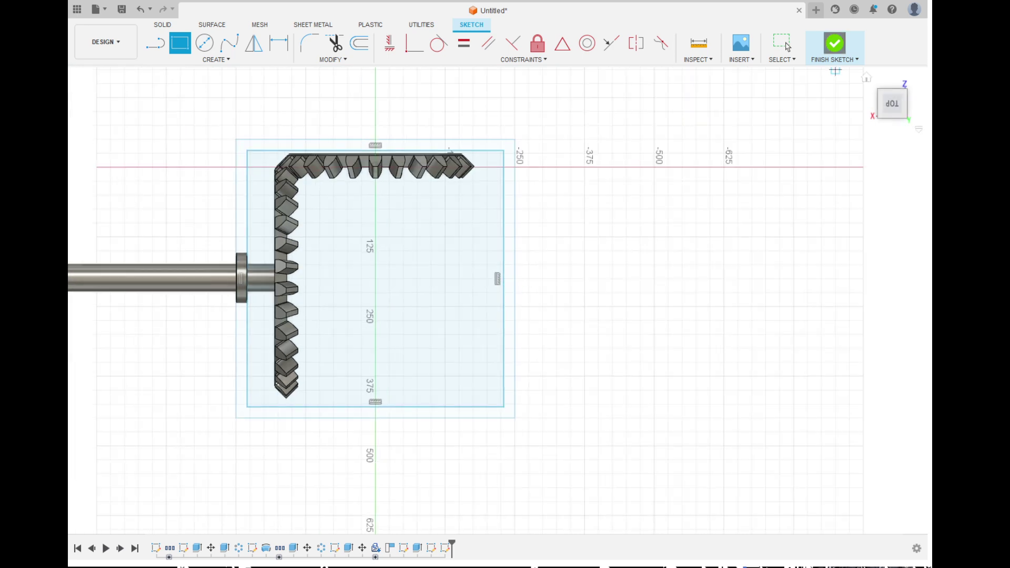
left_click(835, 43)
- Try to extrude the narrow frame between the two separately sketched rectangles
key("e")
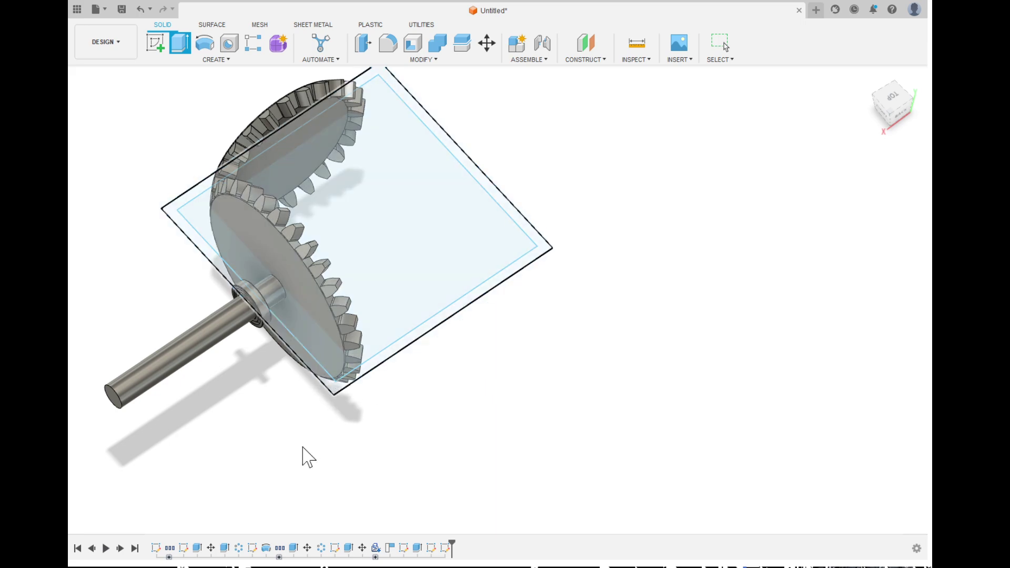
scroll(399, 508, "up", 8)
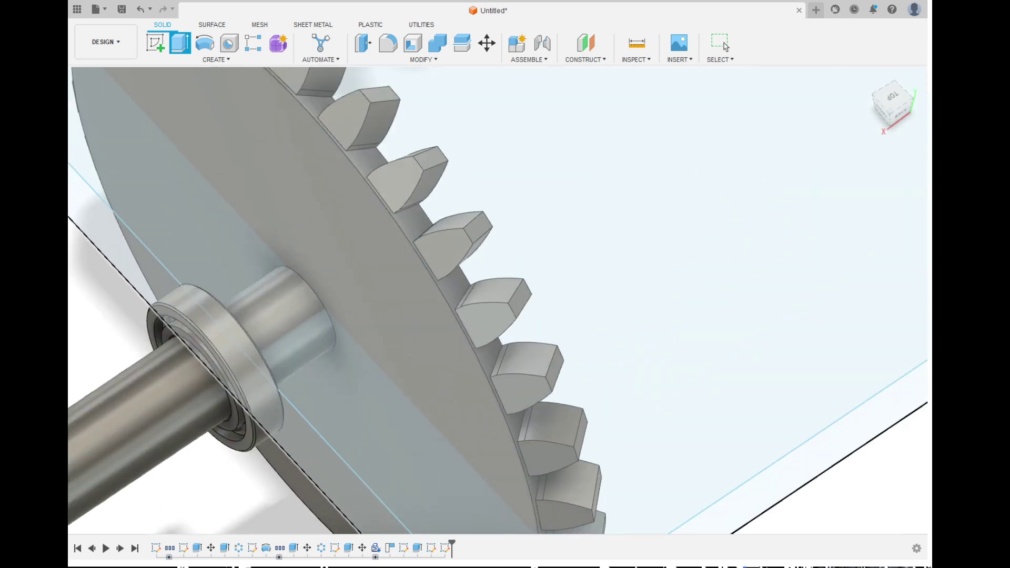
left_click(394, 377)
scroll(394, 377, "down", 3)
scroll(394, 378, "down", 3)
middle_click_drag(394, 377, 408, 295, "shift")
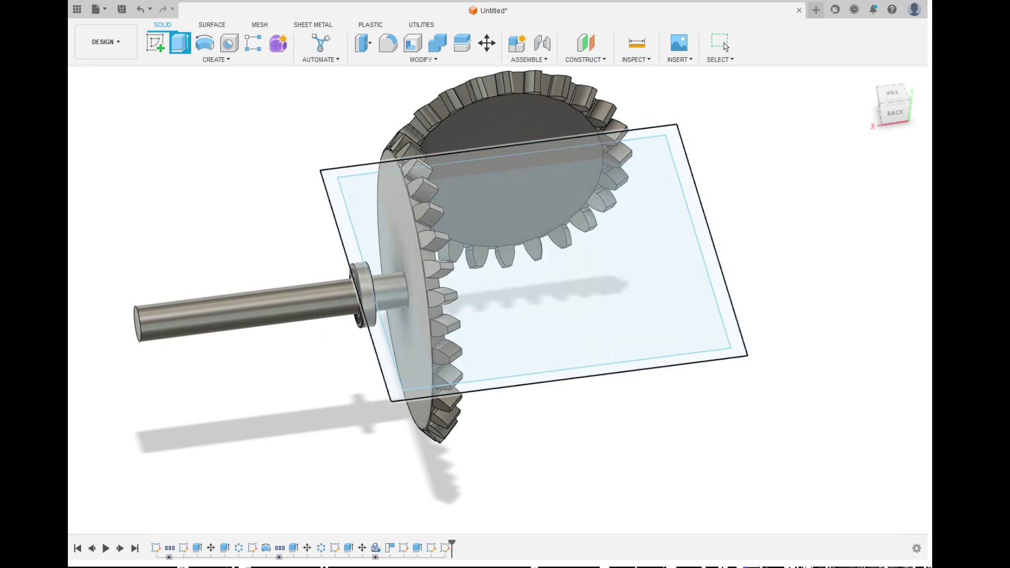
left_click(894, 112)
key("e")
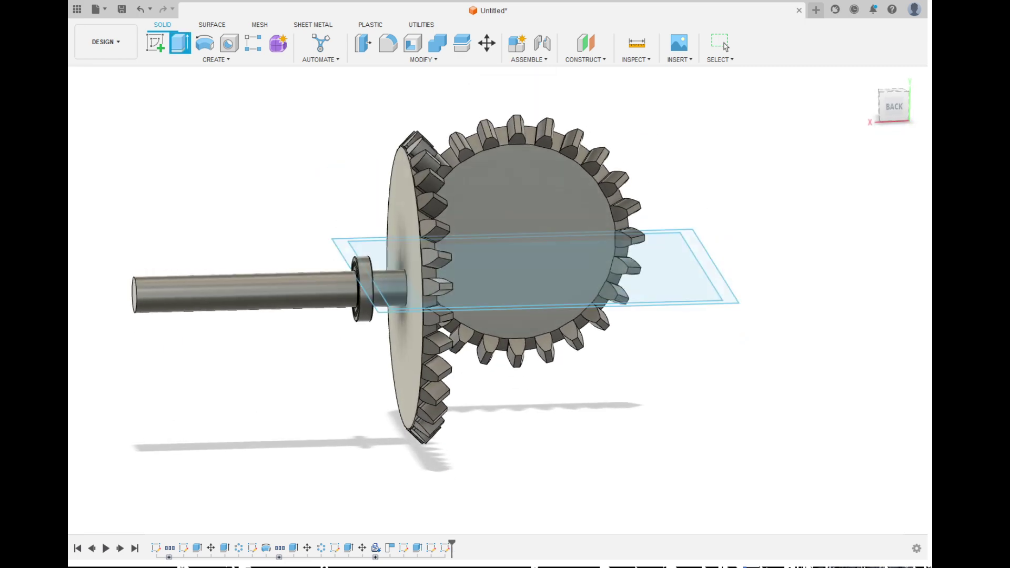
- Cancel the extrusion and undo the separate inner-rectangle sketch
left_click(725, 46)
key("ctrl+z")
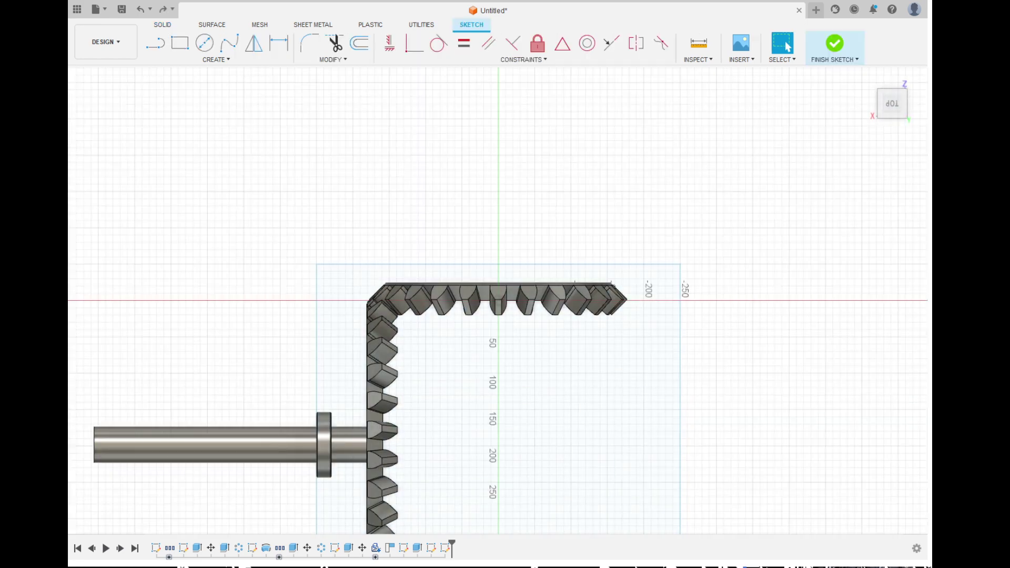
middle_click_drag(651, 264, 689, 179, "shift")
key("ctrl+z")
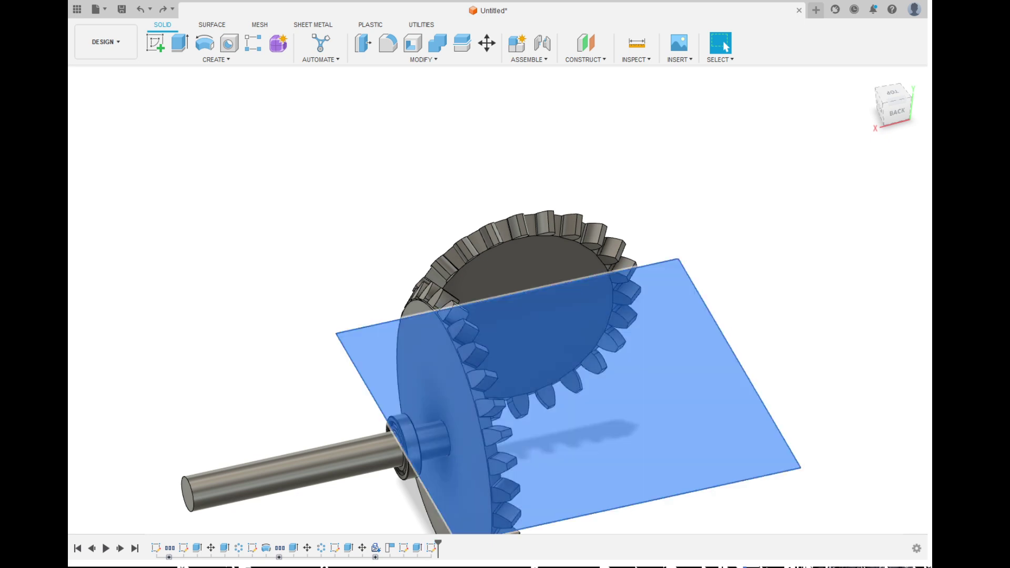
left_click(679, 386)
key("Escape")
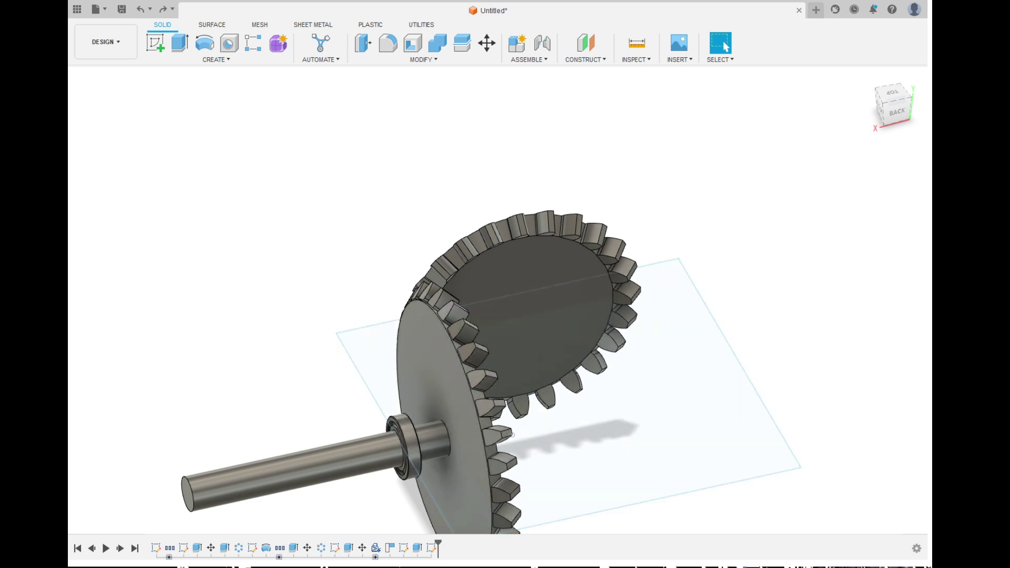
- Edit the outer rectangle's sketch and add an inner rectangle of about 460 by 460, inset about 20 on every side
left_click(511, 434)
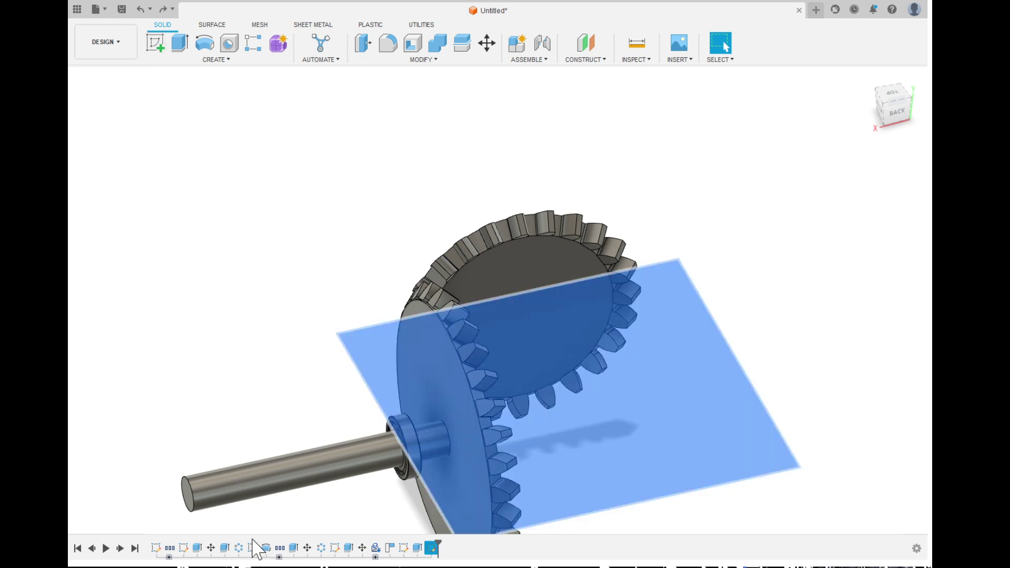
double_click(432, 548)
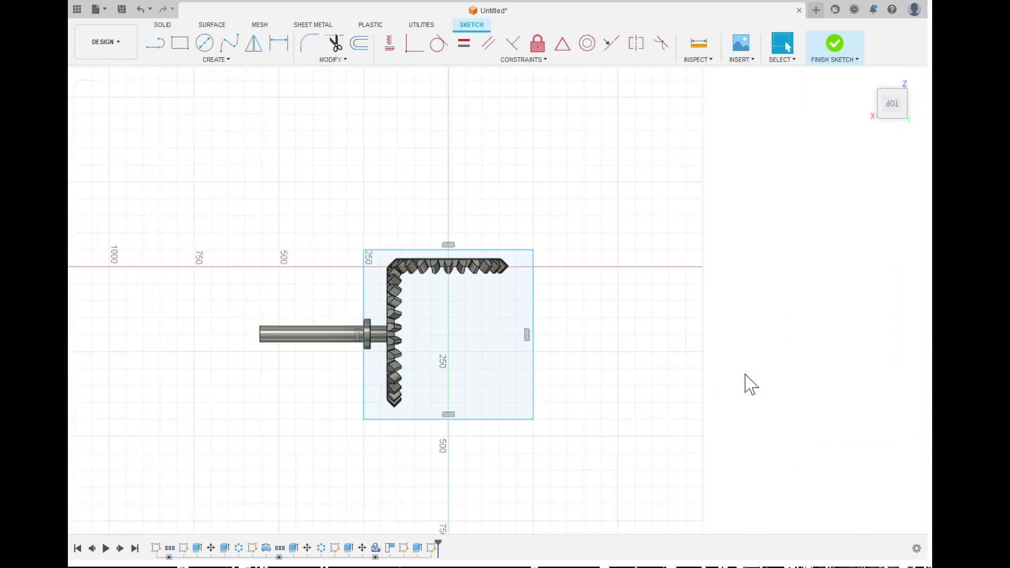
key("r")
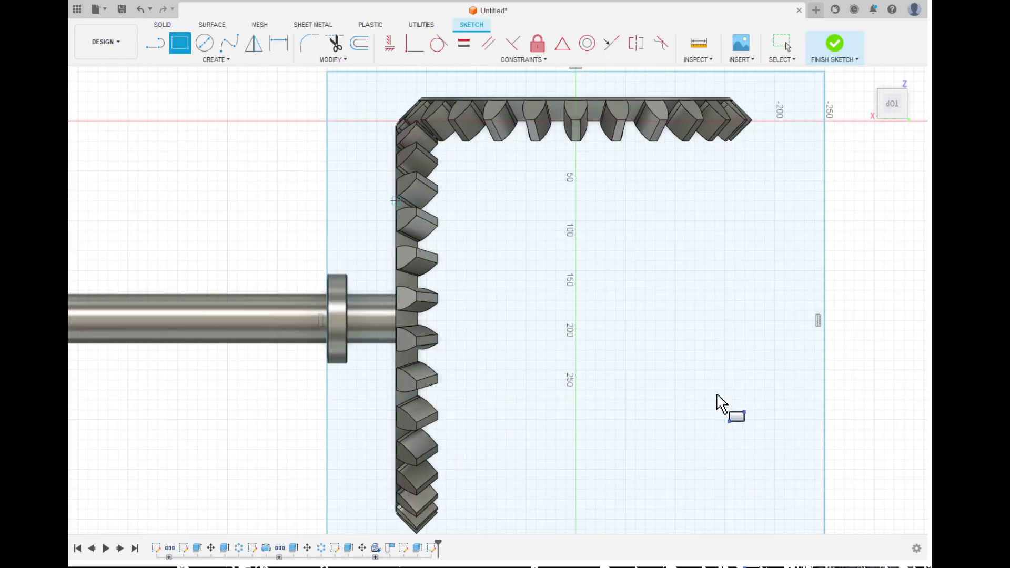
left_click(346, 92)
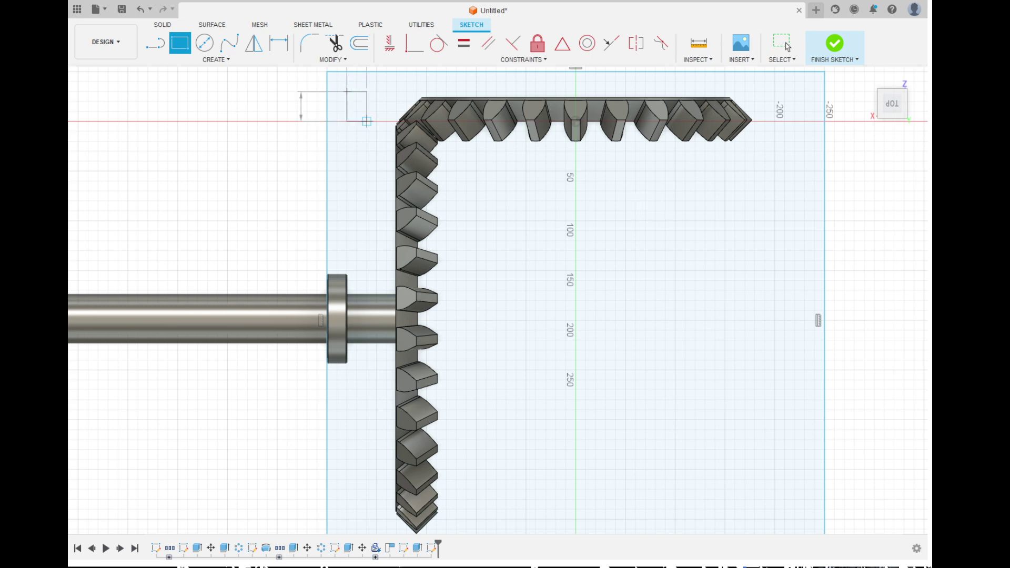
scroll(575, 339, "down", 3)
scroll(700, 493, "up", 3)
scroll(701, 493, "up", 2)
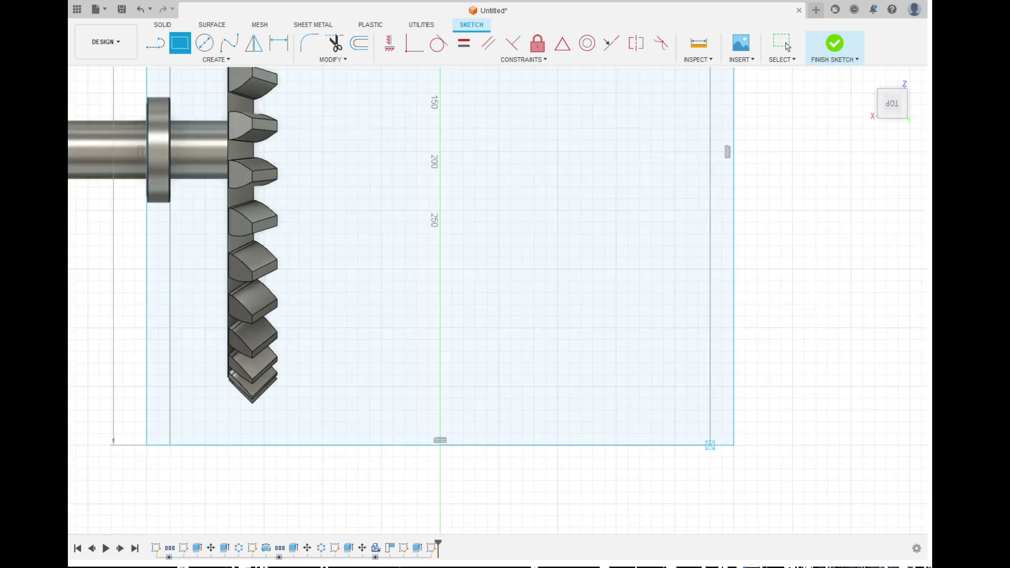
left_click(710, 421)
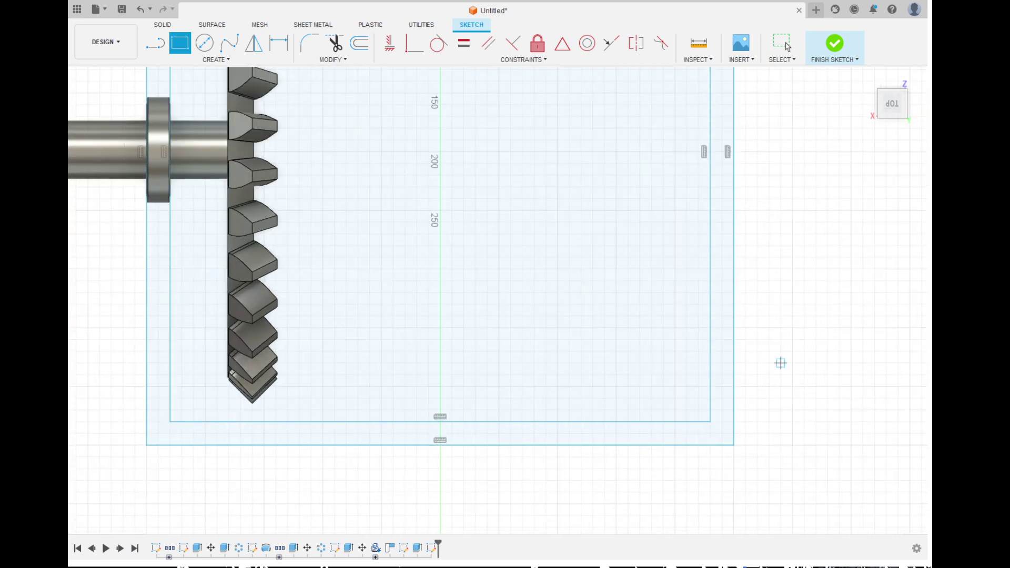
left_click(835, 44)
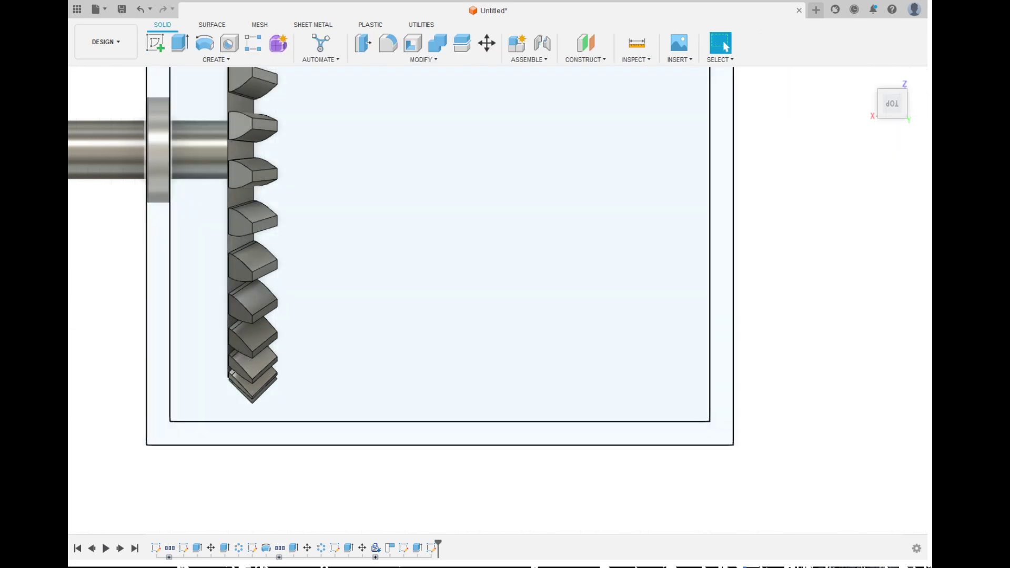
- Extrude the narrow frame between the two rectangles, pulling its first side 230 upward around the gears
middle_click_drag(473, 434, 518, 363, "shift")
scroll(519, 358, "down", 3)
scroll(509, 356, "down", 3)
scroll(237, 379, "up", 4)
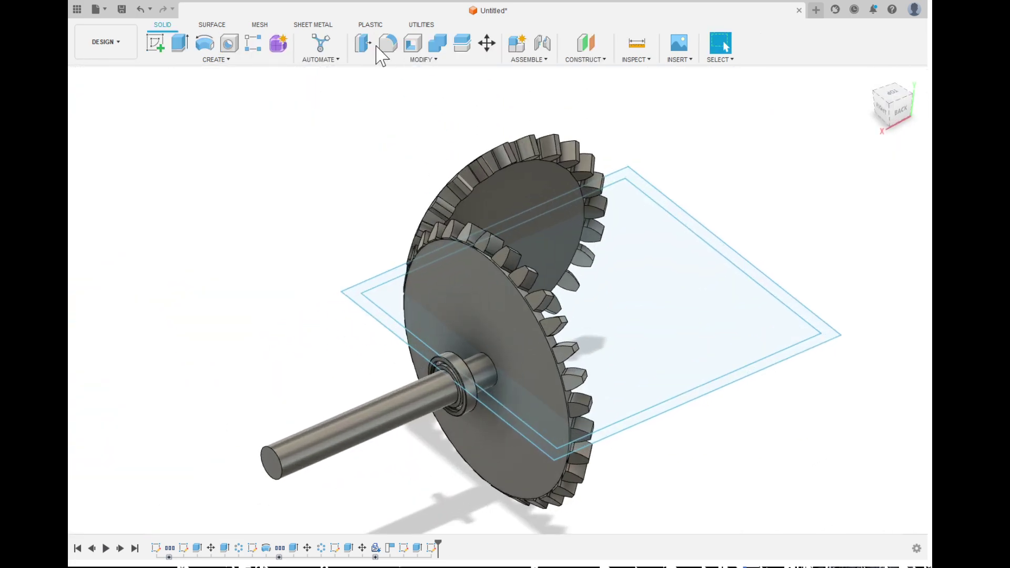
left_click(179, 43)
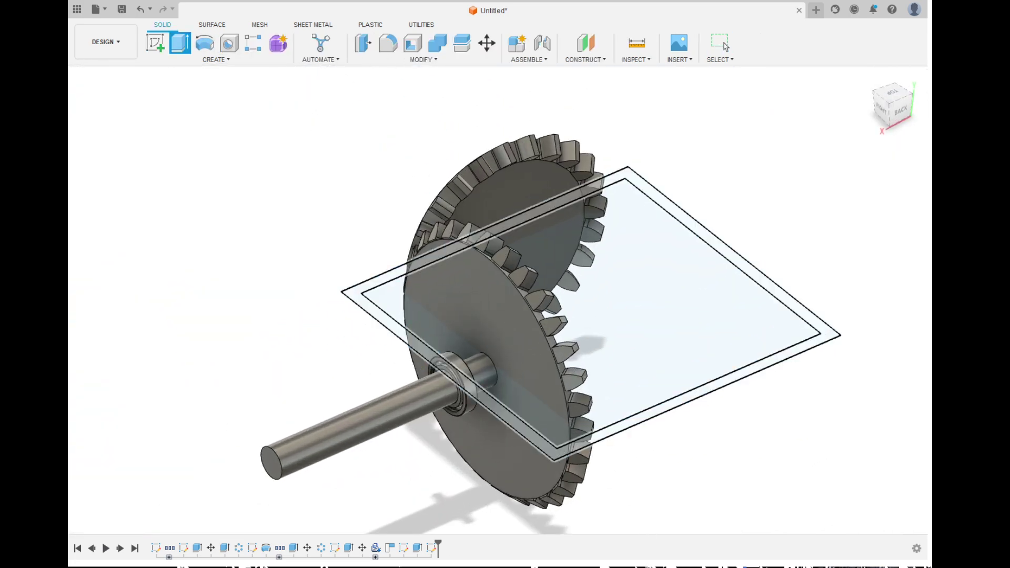
left_click(464, 384)
middle_click_drag(463, 384, 443, 368, "shift")
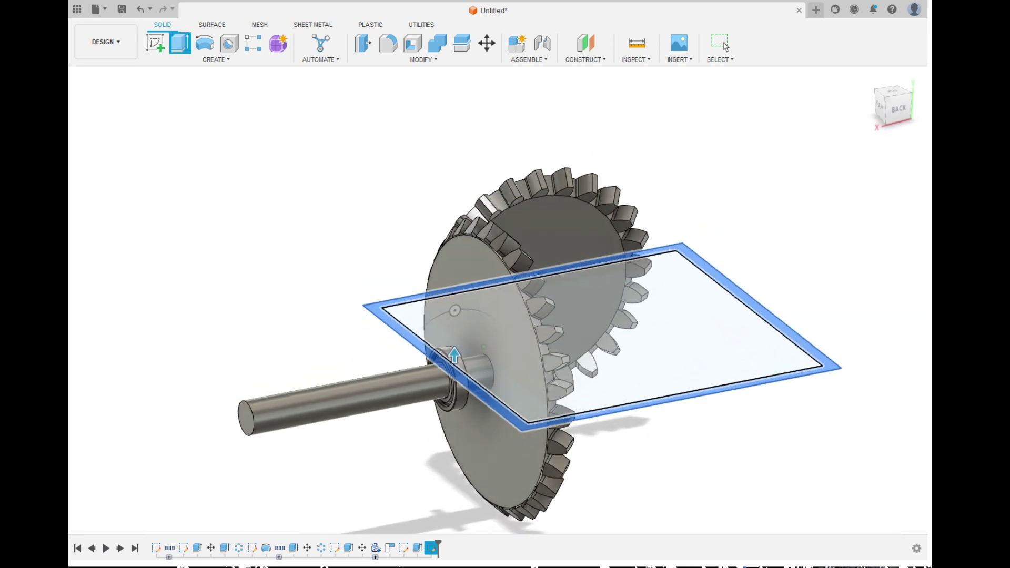
mouse_move(454, 355)
left_mouse_down()
mouse_move(455, 206)
mouse_move(455, 223)
left_mouse_up()
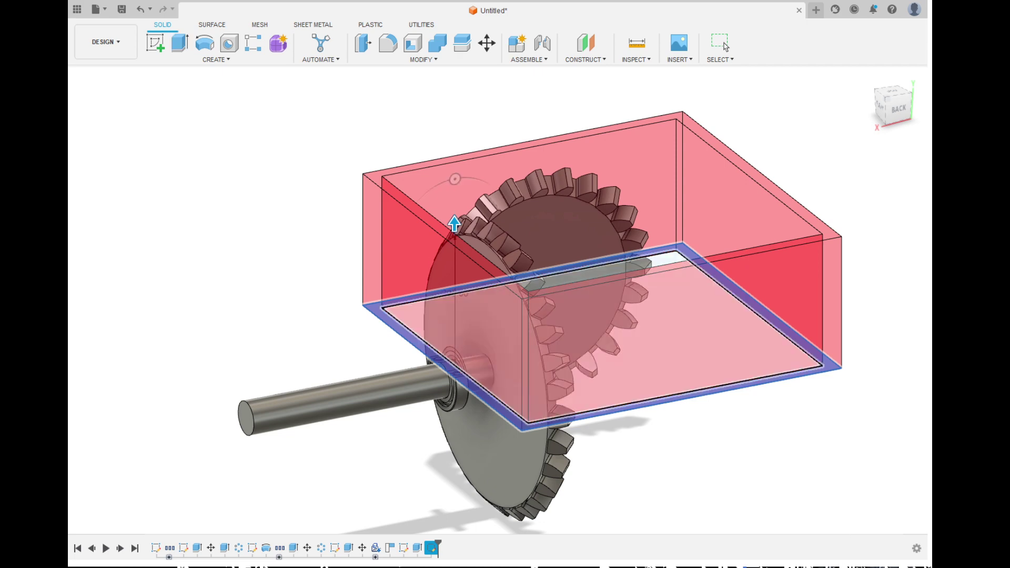
middle_click_drag(455, 223, 451, 169, "shift")
left_click_drag(454, 200, 454, 177)
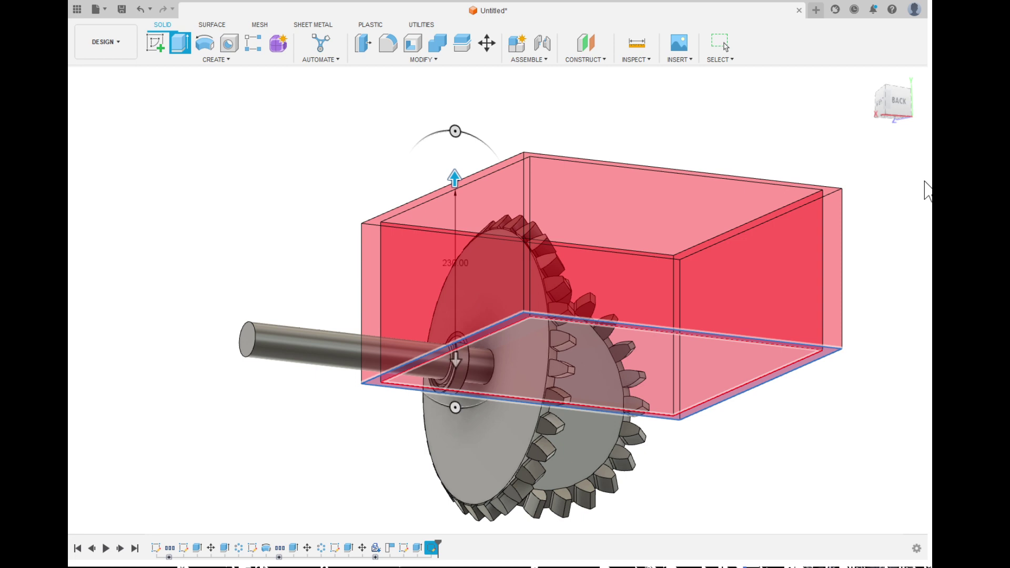
- Extend the frame extrusion's second side 250 downward and complete the housing walls
scroll(448, 166, "down", 3)
left_click_drag(449, 288, 449, 401)
middle_click_drag(523, 273, 465, 267, "shift")
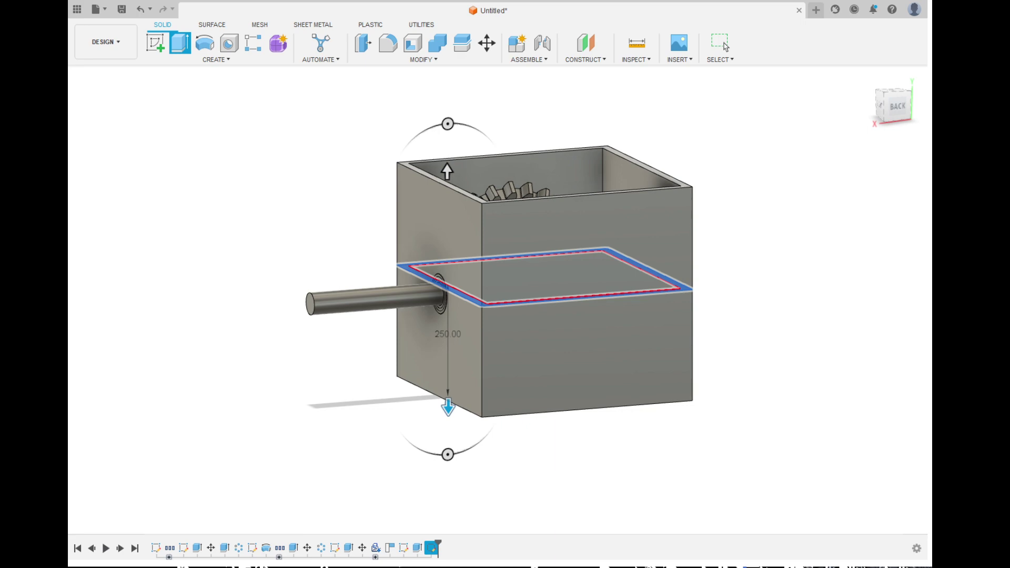
key("Return")
scroll(401, 227, "up", 3)
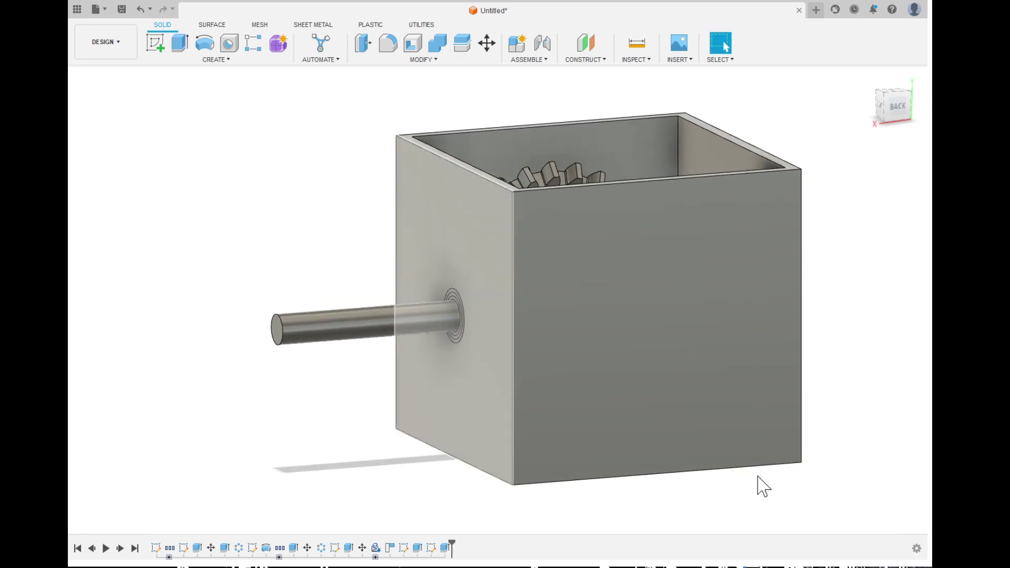
- Hide the gears and shaft so that only the housing and the bearing are shown
middle_click_drag(902, 522, 763, 560, "shift")
middle_click_drag(473, 337, 720, 195, "shift")
middle_click_drag(368, 232, 387, 360, "shift")
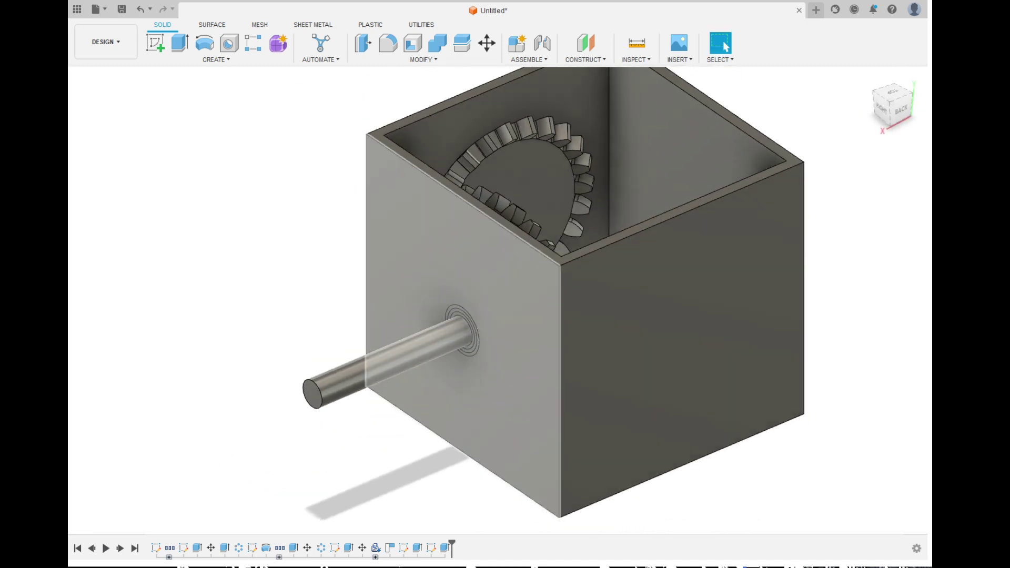
left_click(168, 308)
left_click(169, 319)
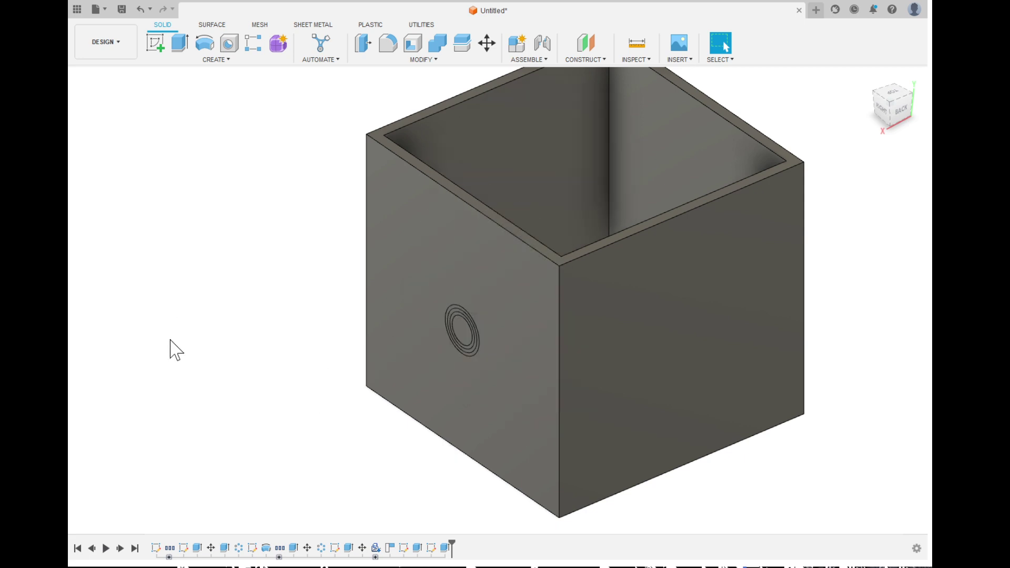
left_click(169, 341)
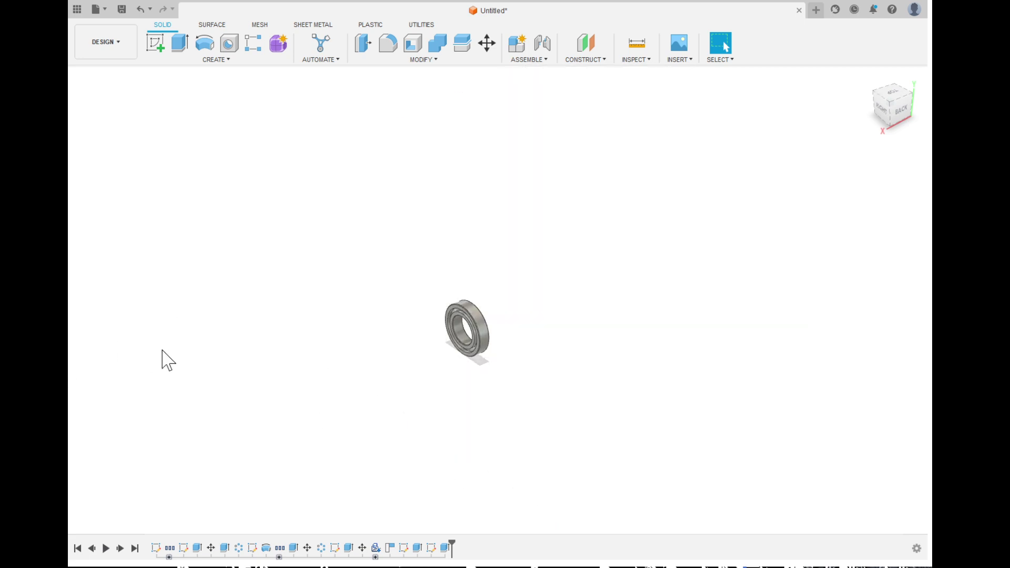
left_click(165, 349)
left_click(168, 352)
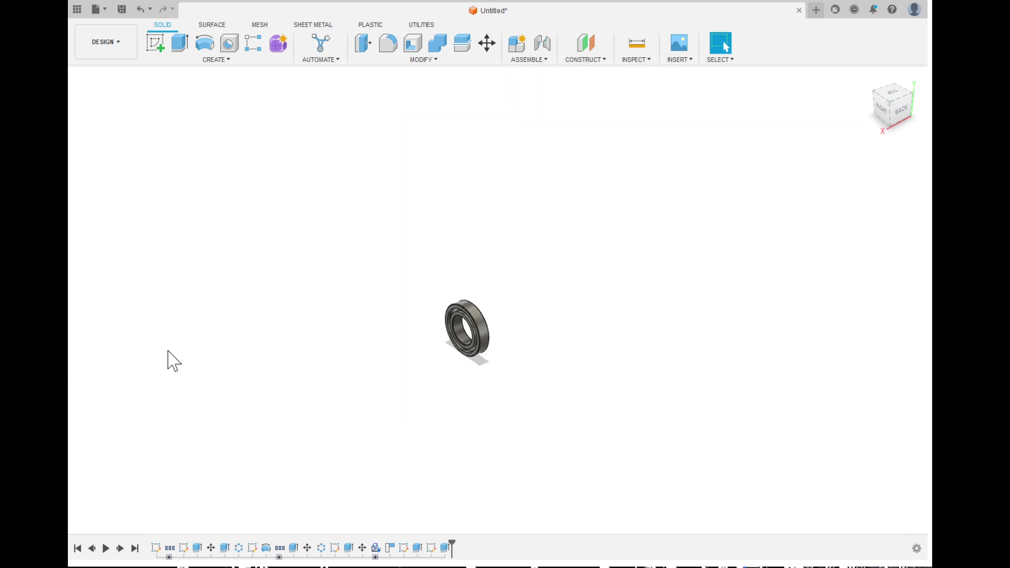
left_click(168, 352)
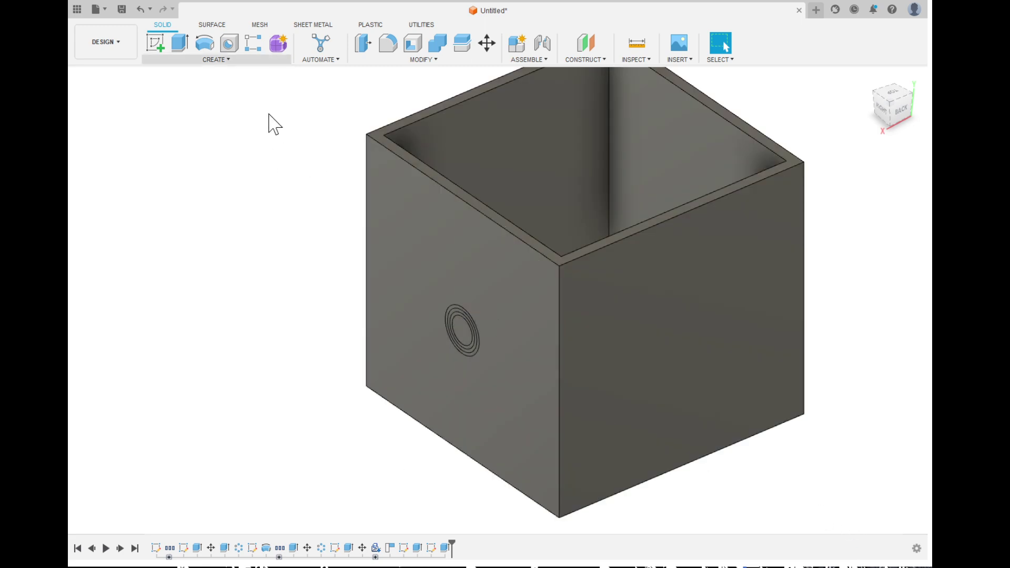
- Start a sketch on the housing's outer face at the bearing and project the bearing's outer circumference onto it
left_click(156, 43)
left_click(492, 368)
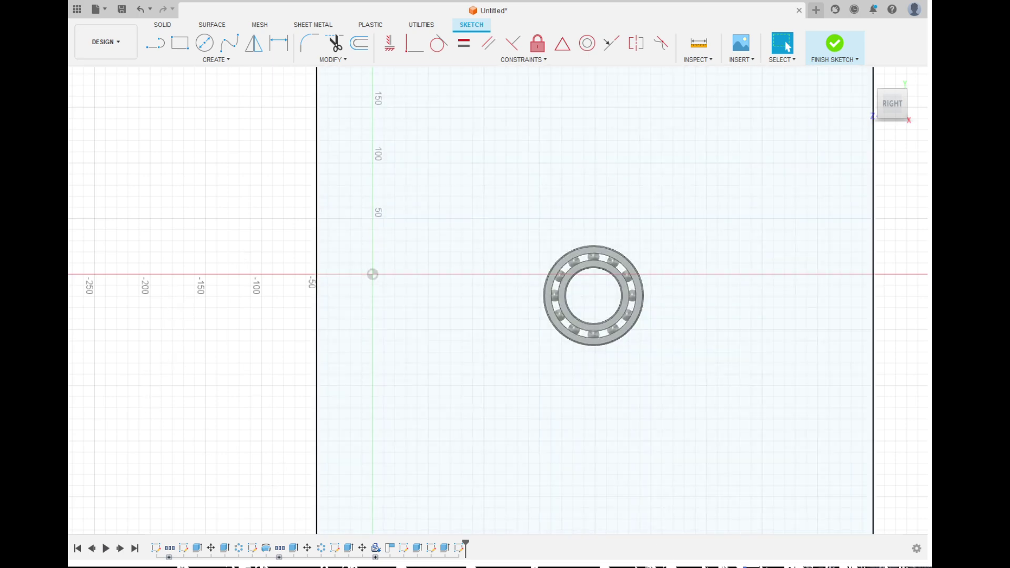
scroll(372, 296, "down", 3)
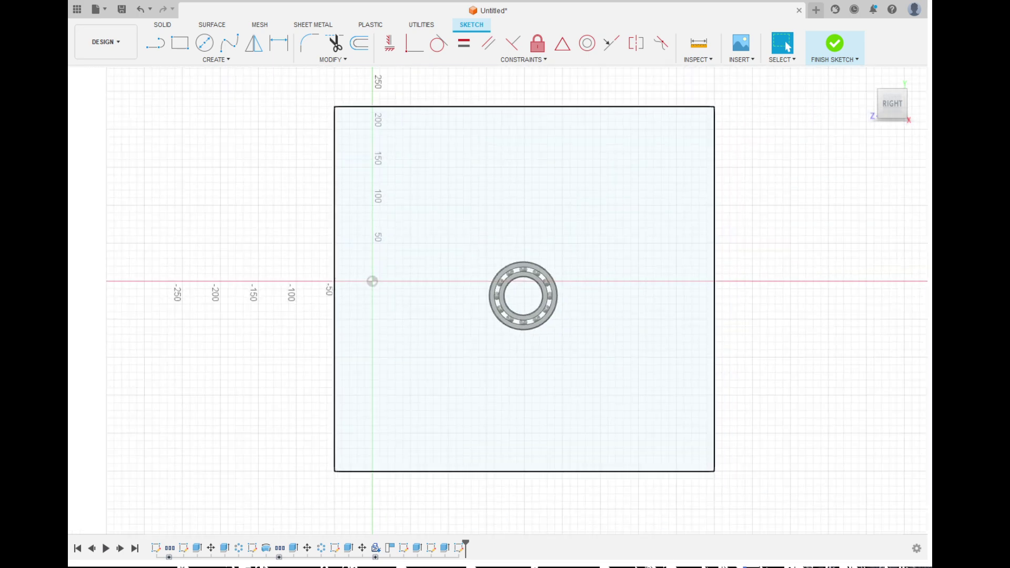
scroll(563, 286, "up", 5)
middle_click_drag(576, 294, 497, 336, "shift")
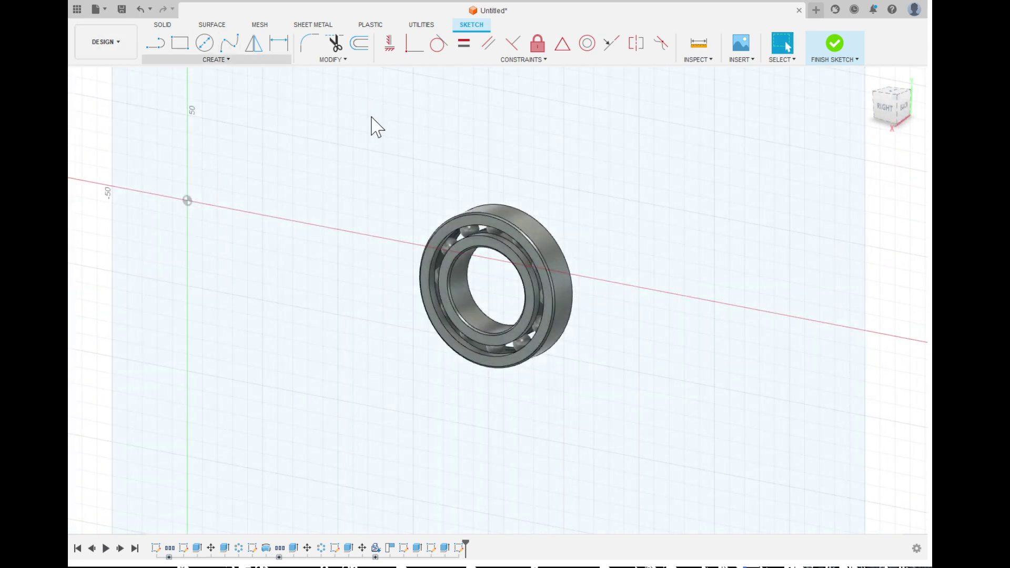
left_click(429, 495)
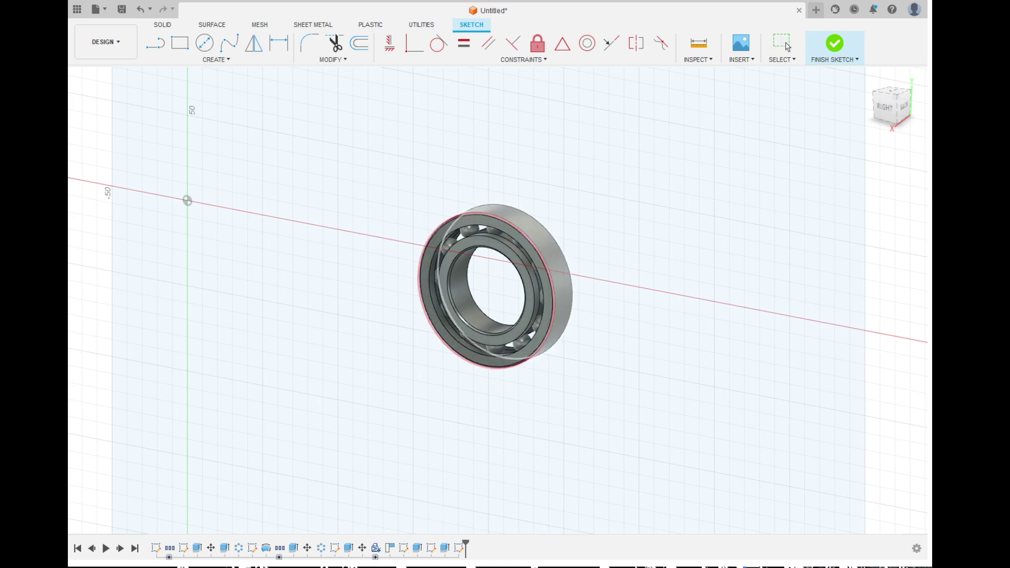
left_click(553, 257)
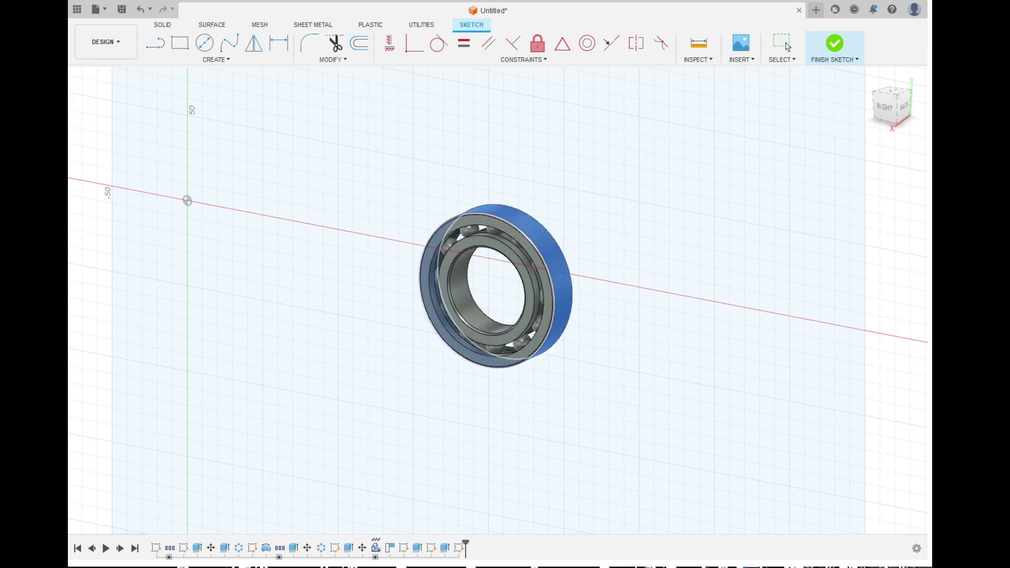
left_click(773, 522)
scroll(767, 523, "down", 3)
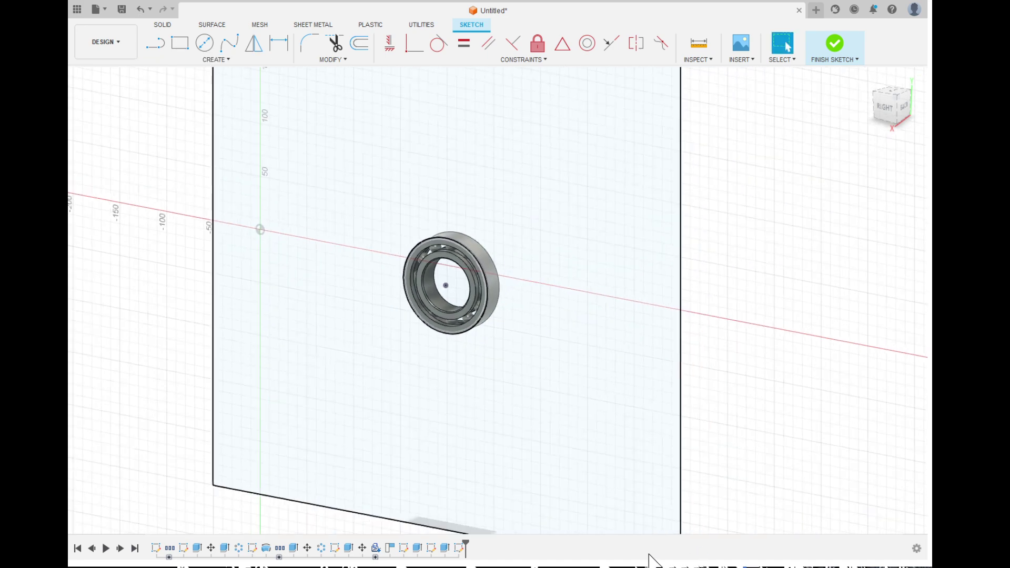
- Show the housing, hide the bearing, and finish the sketch containing the projected circle
left_click(145, 303)
left_click(834, 485)
left_click(168, 296)
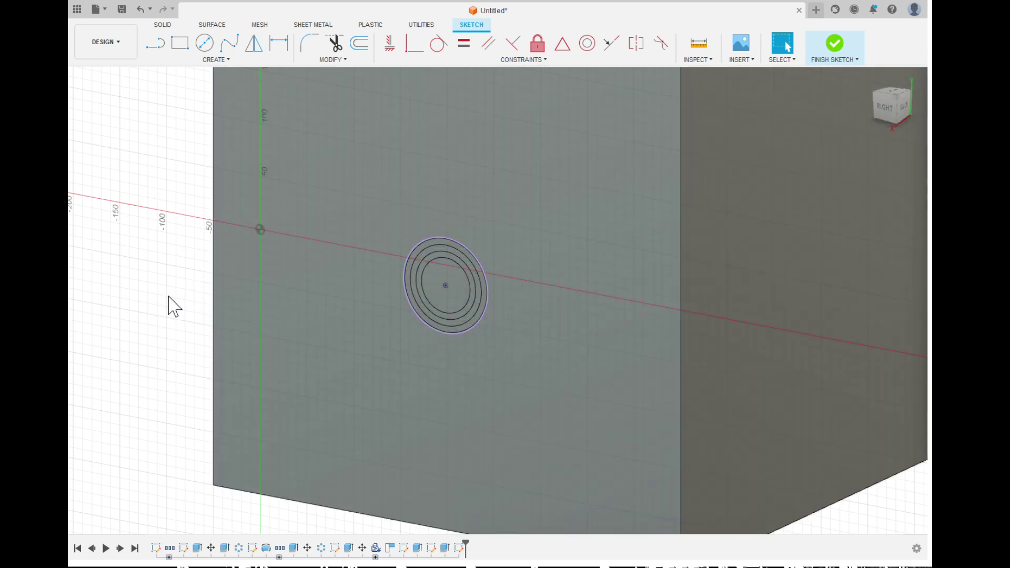
scroll(426, 283, "down", 2)
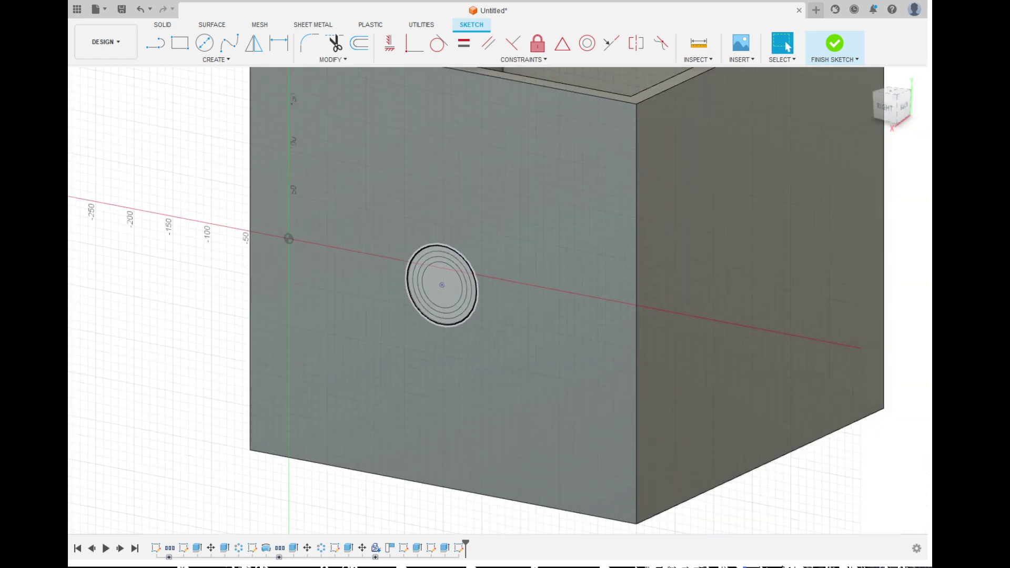
scroll(427, 283, "down", 2)
left_click(834, 44)
scroll(413, 304, "up", 3)
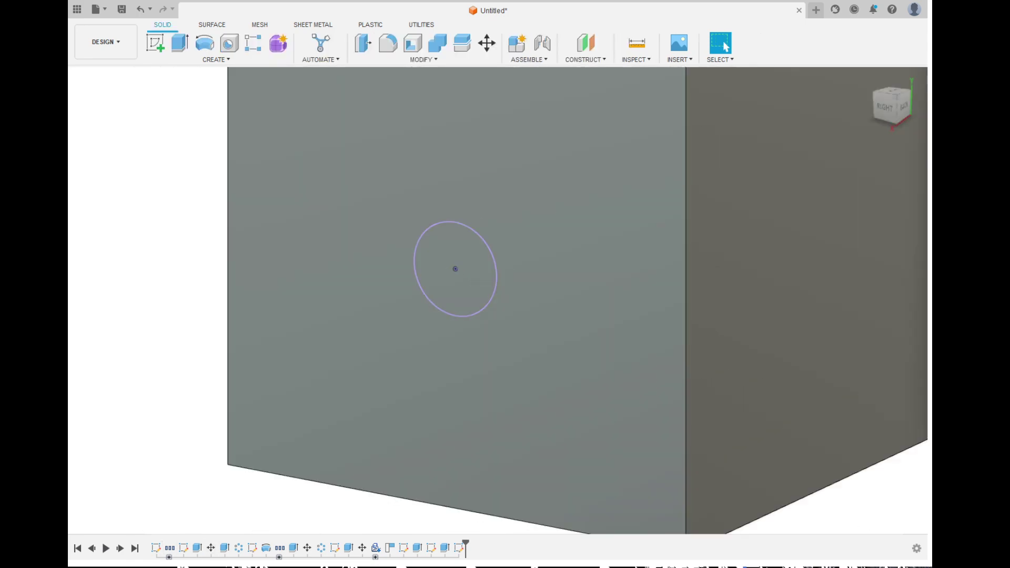
scroll(431, 331, "down", 2)
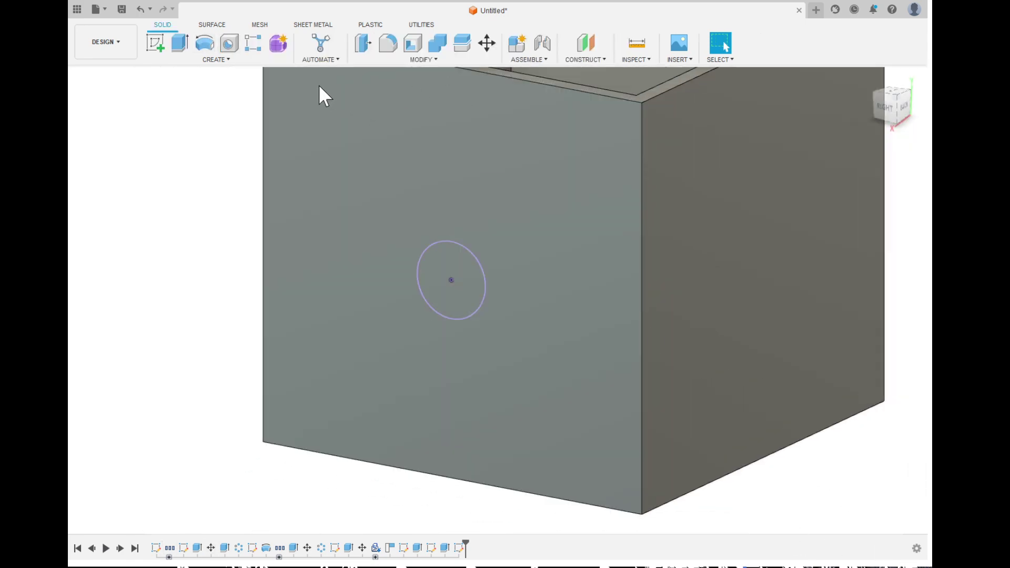
- Extrude the projected circle about 150 inward to cut a bearing hole through the housing wall
key("e")
left_click(447, 264)
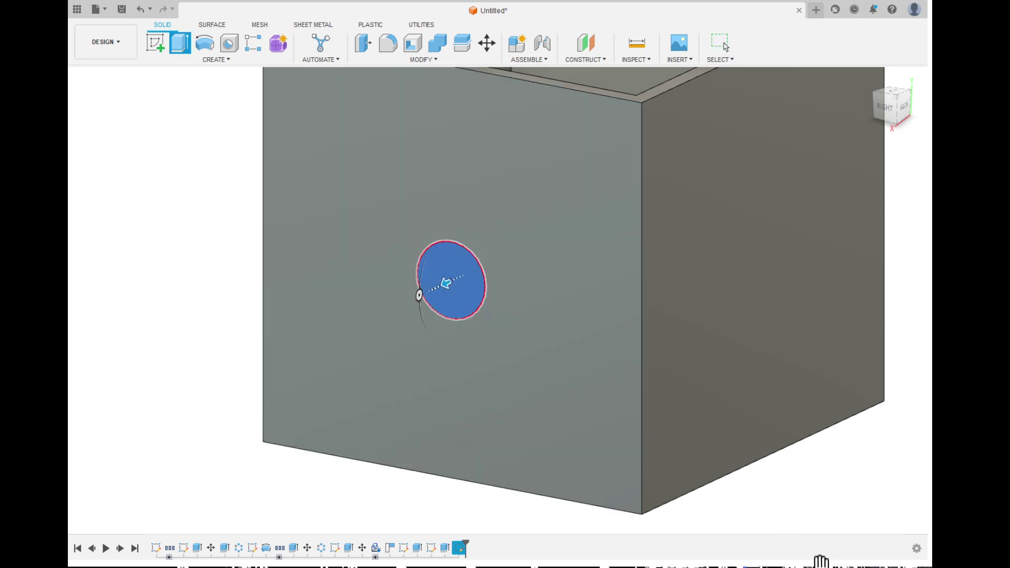
left_click_drag(445, 282, 530, 242)
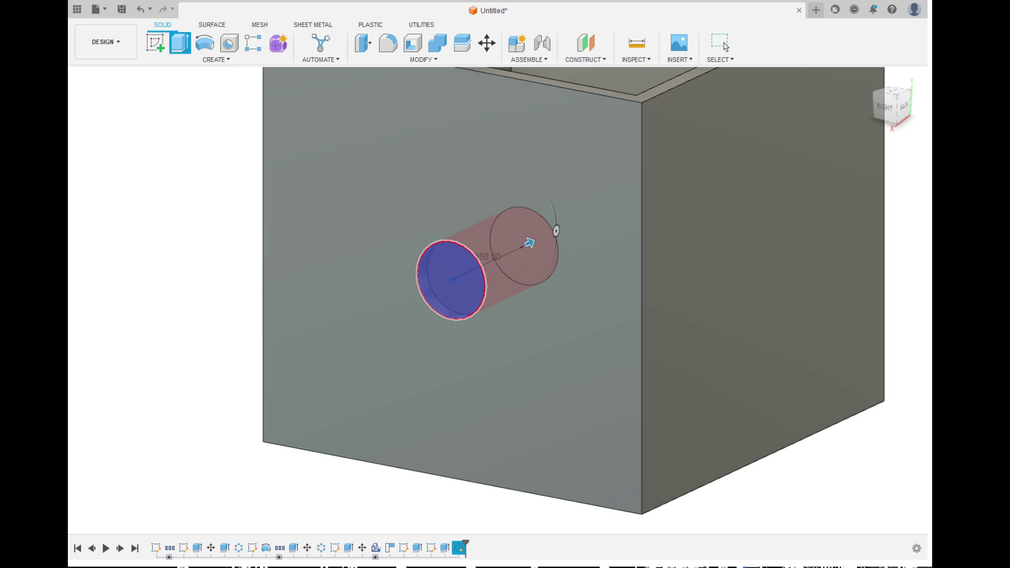
key("Return")
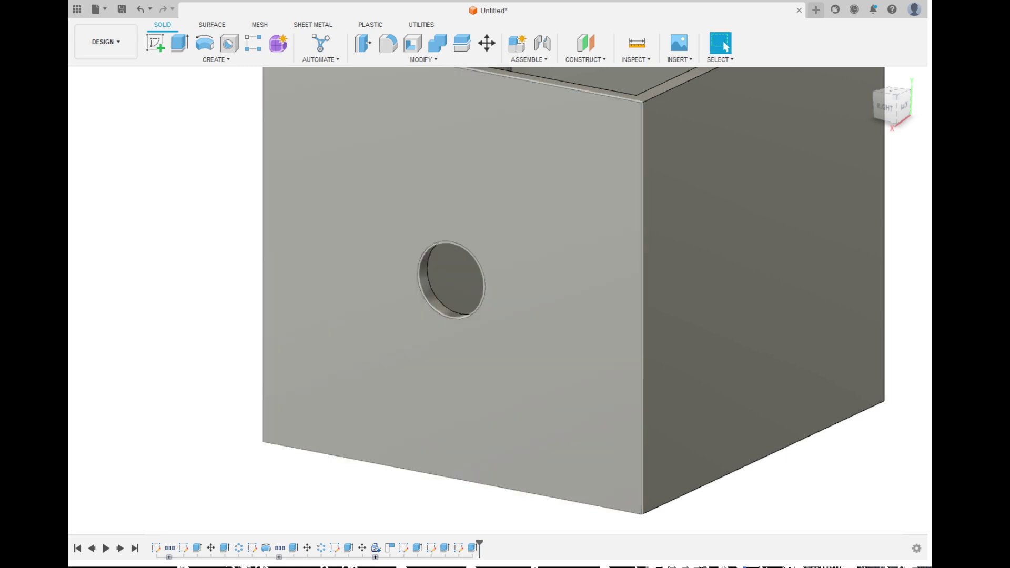
- Show the bearing, gears and shaft again together with the housing
mouse_move(462, 294)
middle_mouse_down("shift")
mouse_move(363, 336)
mouse_move(450, 293)
middle_mouse_up("shift")
scroll(450, 294, "up", 7)
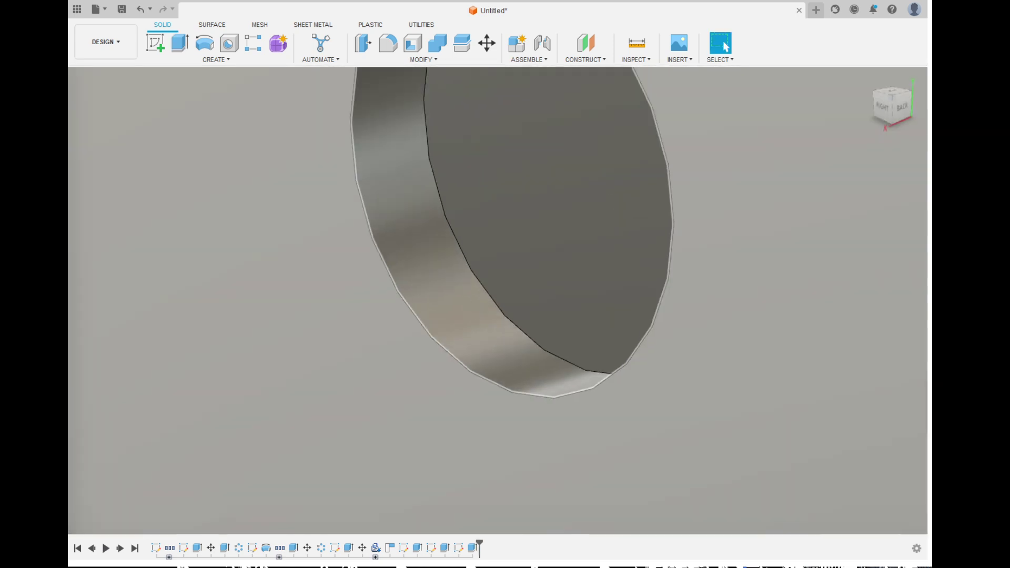
scroll(442, 327, "down", 4)
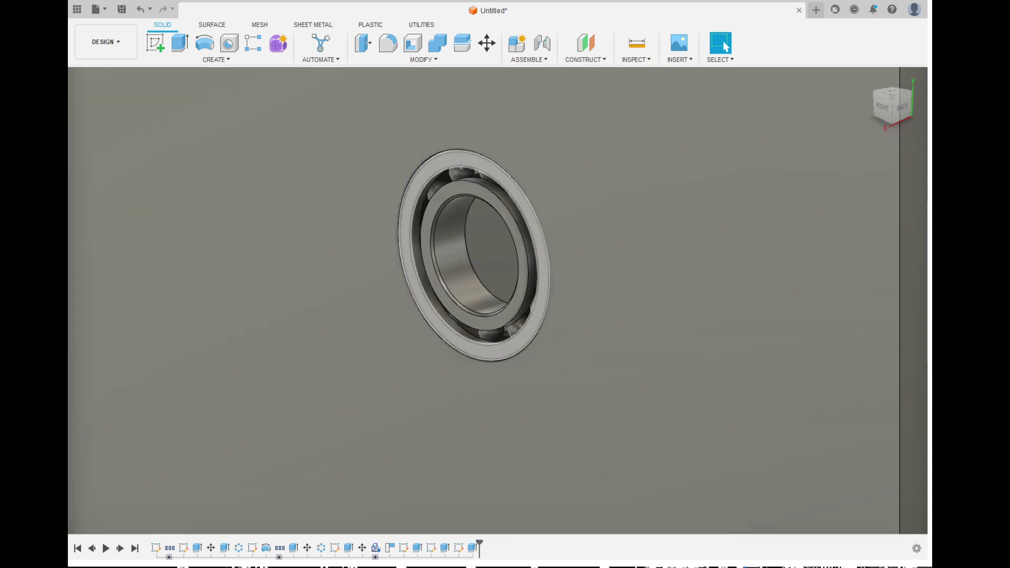
scroll(553, 288, "down", 3)
middle_click_drag(609, 272, 296, 389, "shift")
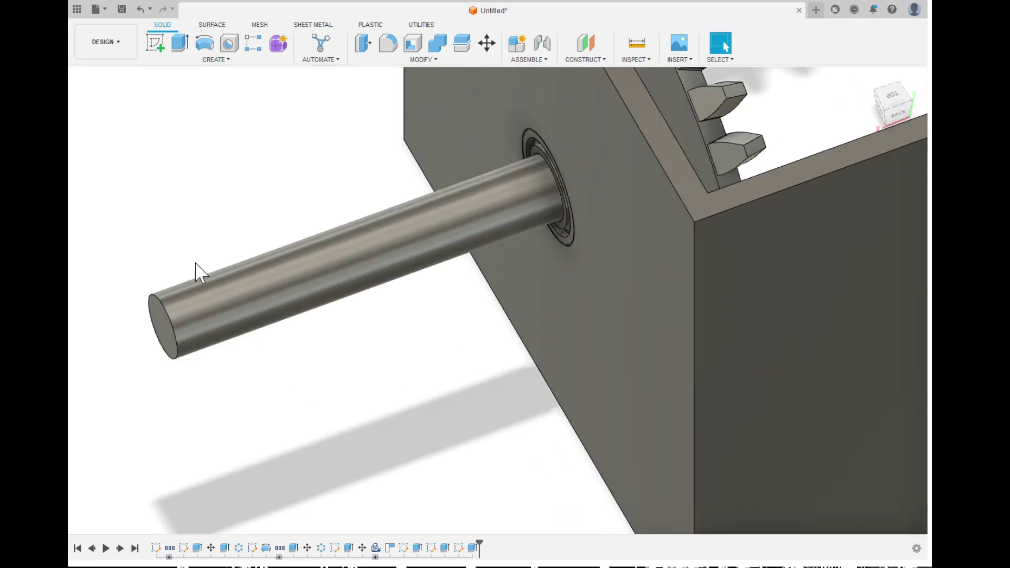
- Examine the gears, shaft and bearing inside the open housing from above and from several sides
scroll(830, 530, "down", 8)
middle_click_drag(902, 415, 928, 499, "shift")
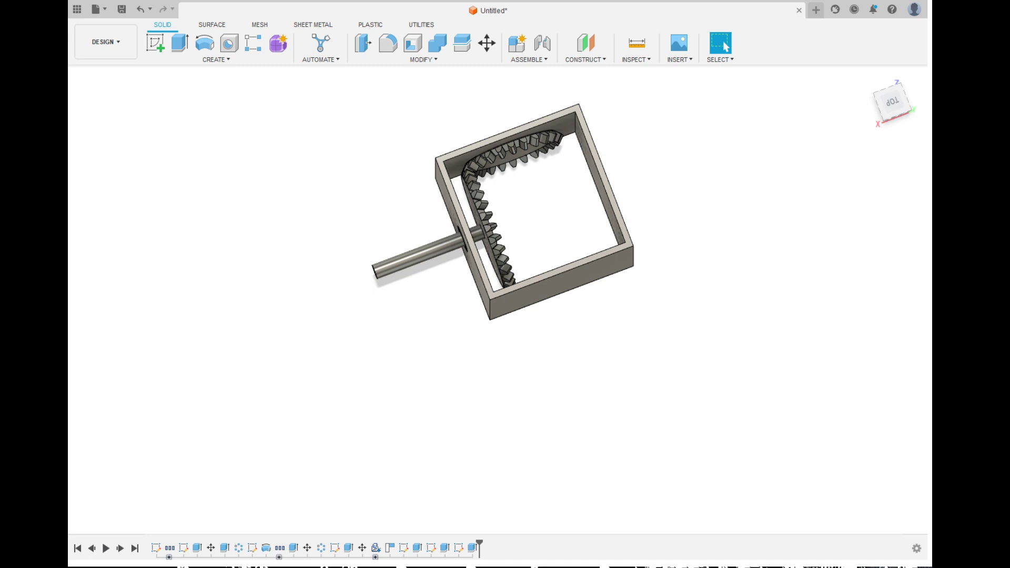
scroll(761, 444, "up", 2)
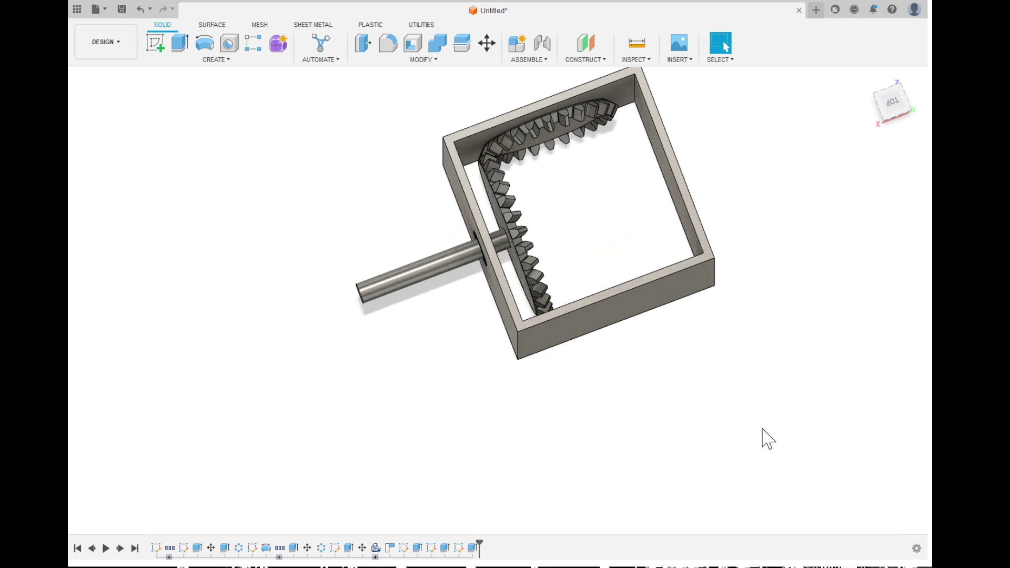
scroll(894, 369, "up", 1)
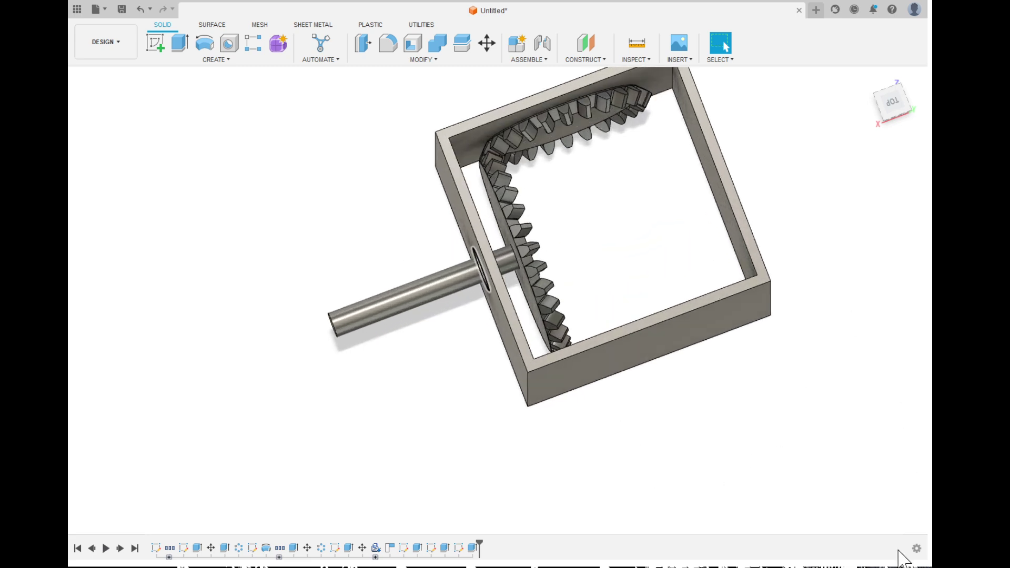
middle_click_drag(526, 316, 521, 242, "shift")
middle_click_drag(810, 323, 836, 484, "shift")
middle_click_drag(967, 528, 930, 531, "shift")
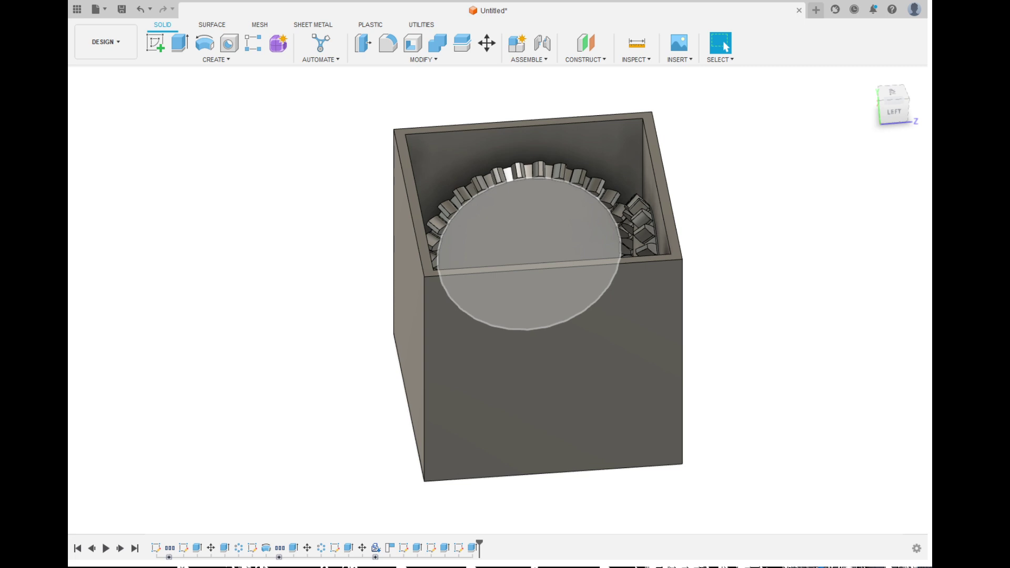
middle_click_drag(930, 531, 894, 500, "shift")
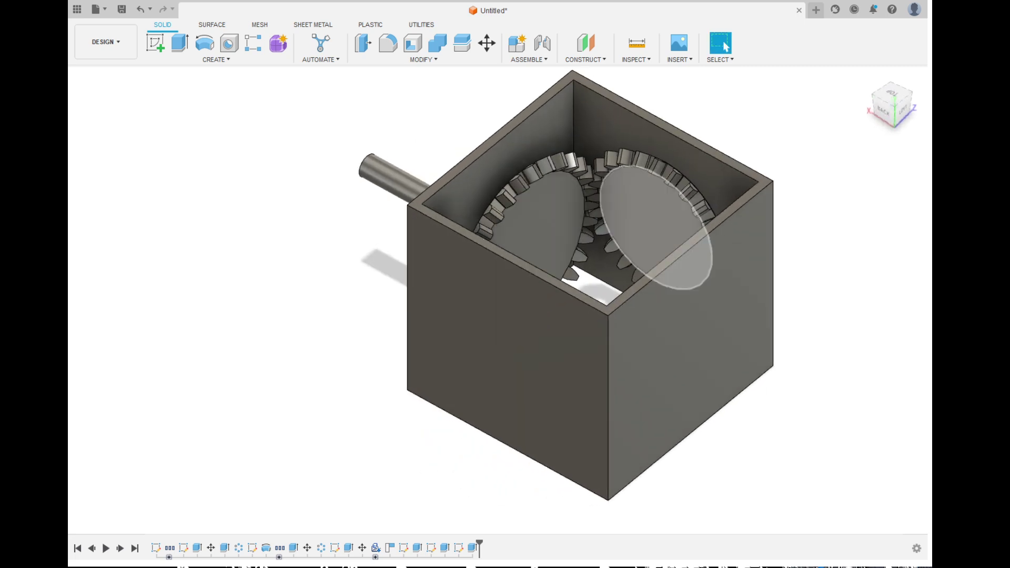
middle_click_drag(547, 247, 567, 240, "shift")
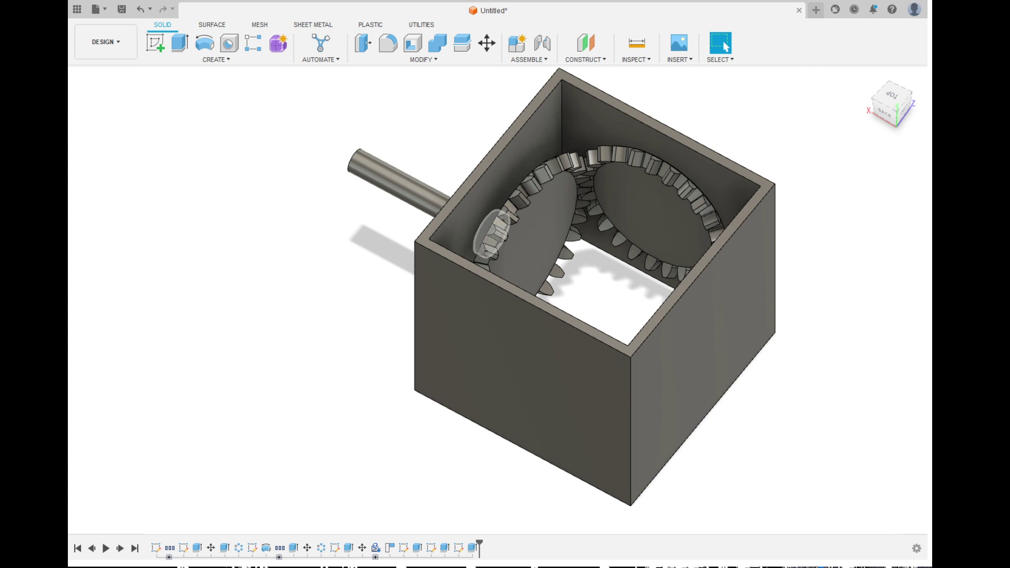
middle_click_drag(278, 470, 339, 479, "shift")
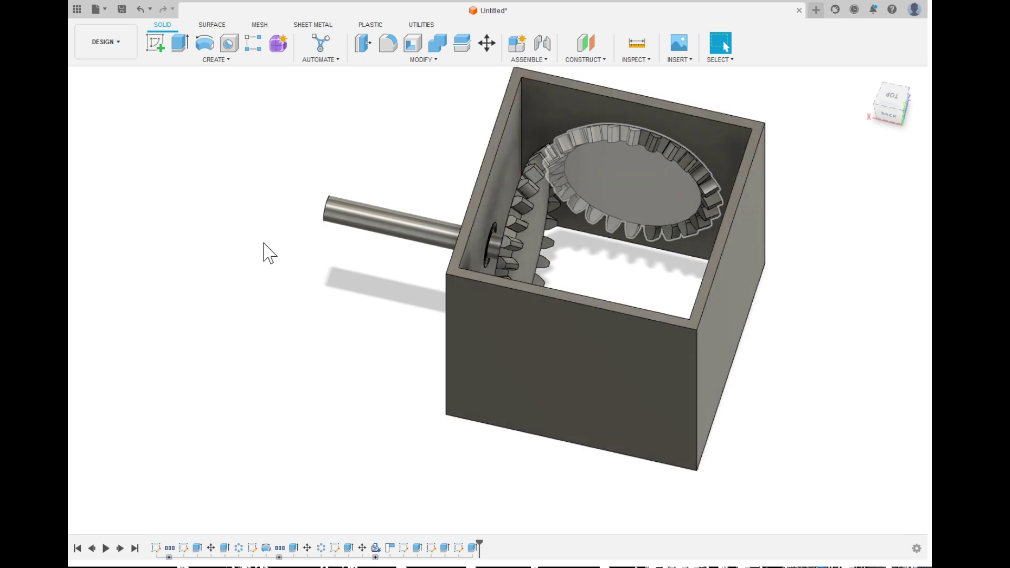
- Select the gear with its shaft and create a new drawing from the design
left_click(233, 244)
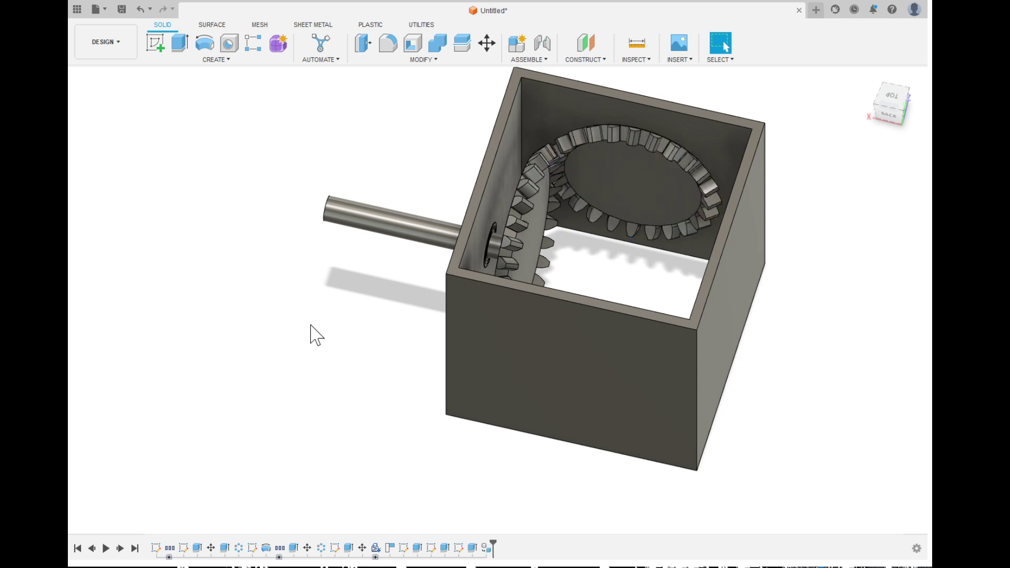
left_click(251, 237)
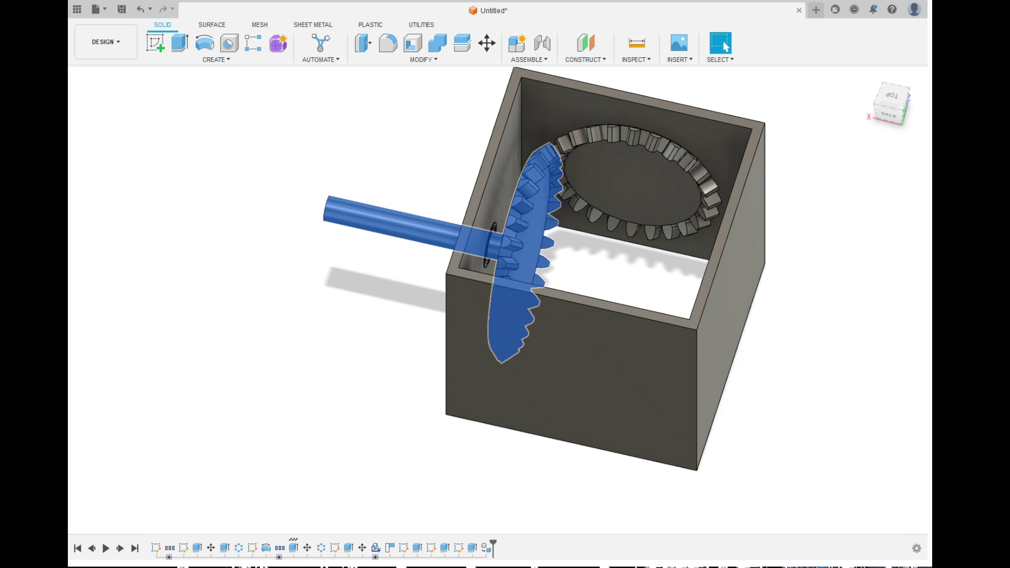
left_click(251, 248)
left_click(737, 476)
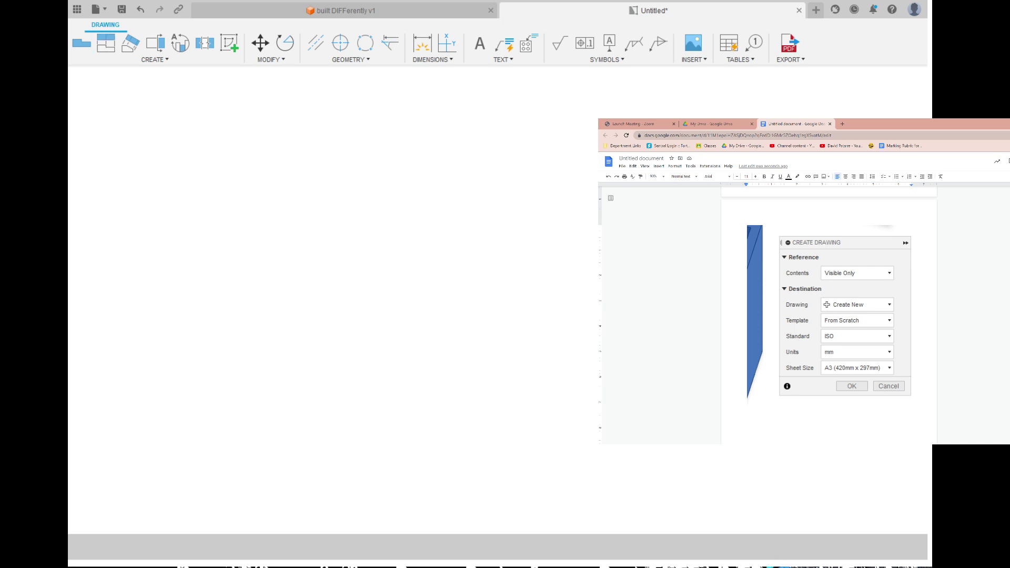
key("d")
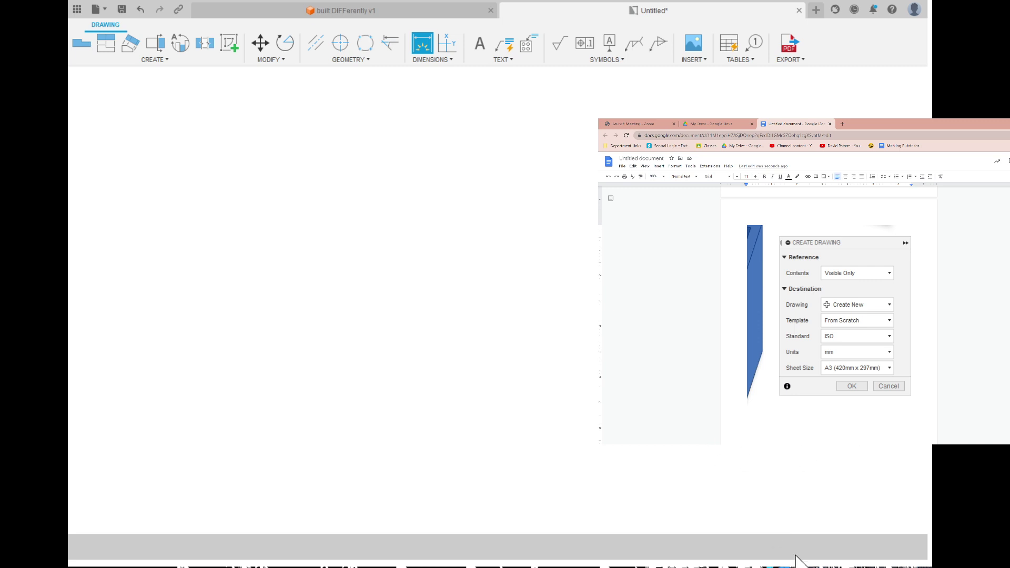
key("t")
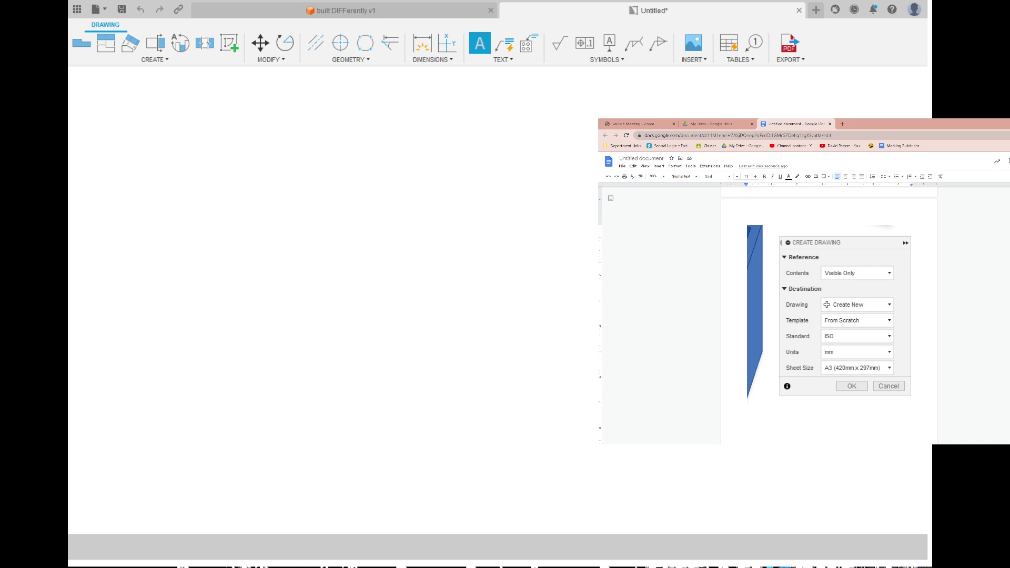
key("Escape")
key("t")
key("Escape")
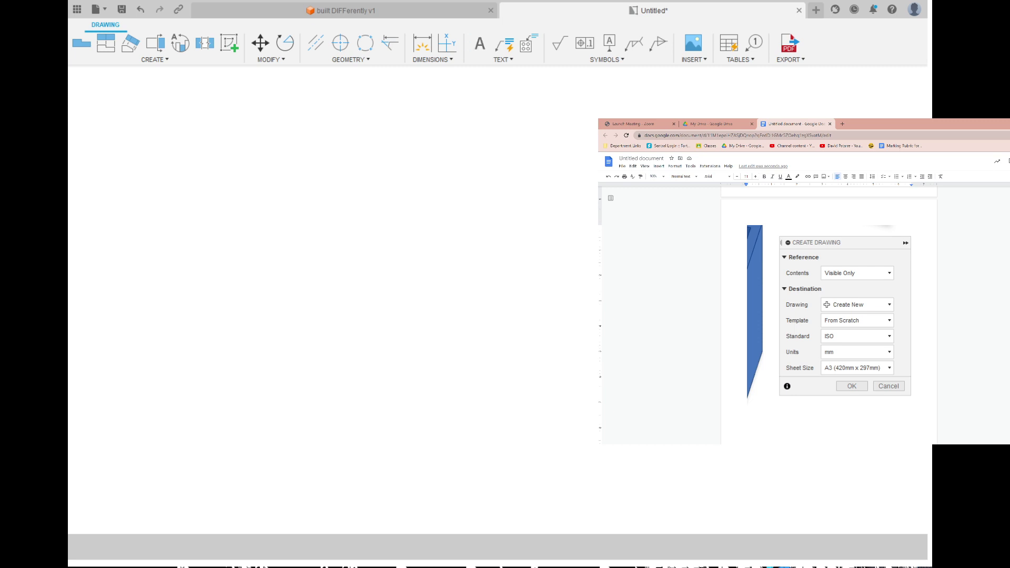